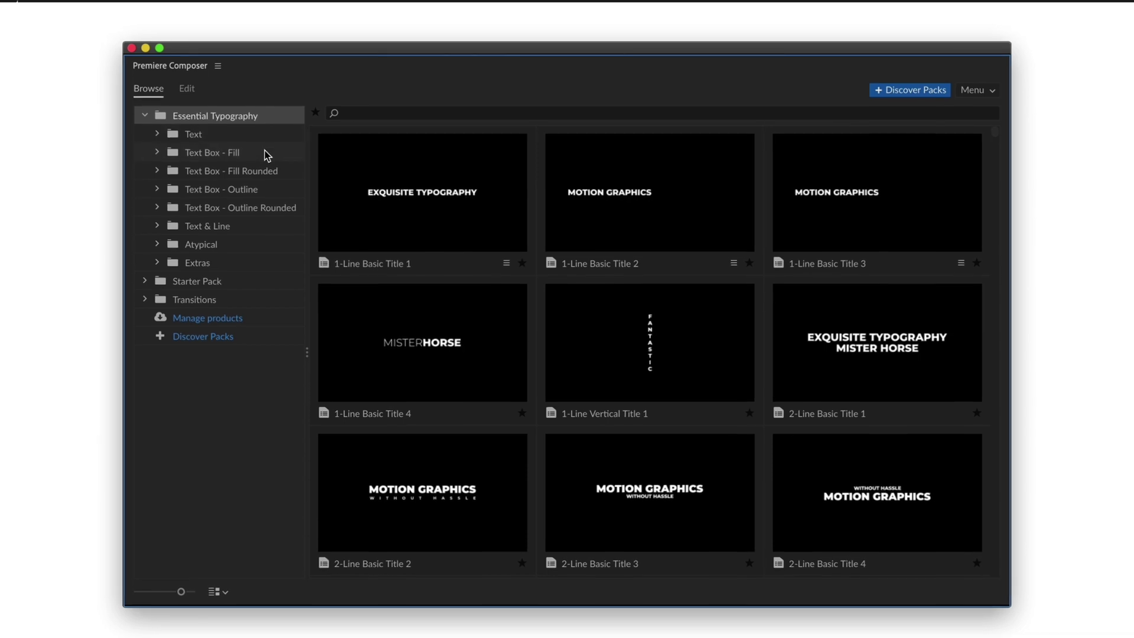
Browse the Text Box - Fill and Text Box - Outline titles, ending on the Long Text previews
{"action": "left_click", "coordinate": [265, 153]}
{"action": "left_click", "coordinate": [171, 190]}
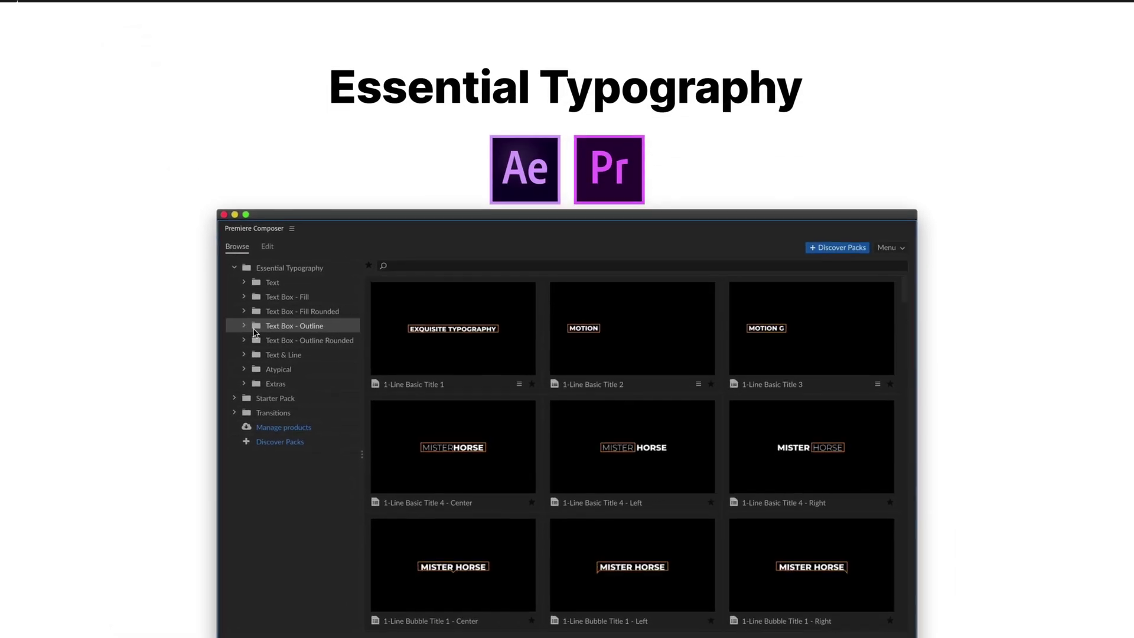
{"action": "left_click", "coordinate": [244, 327]}
{"action": "left_click", "coordinate": [294, 357]}
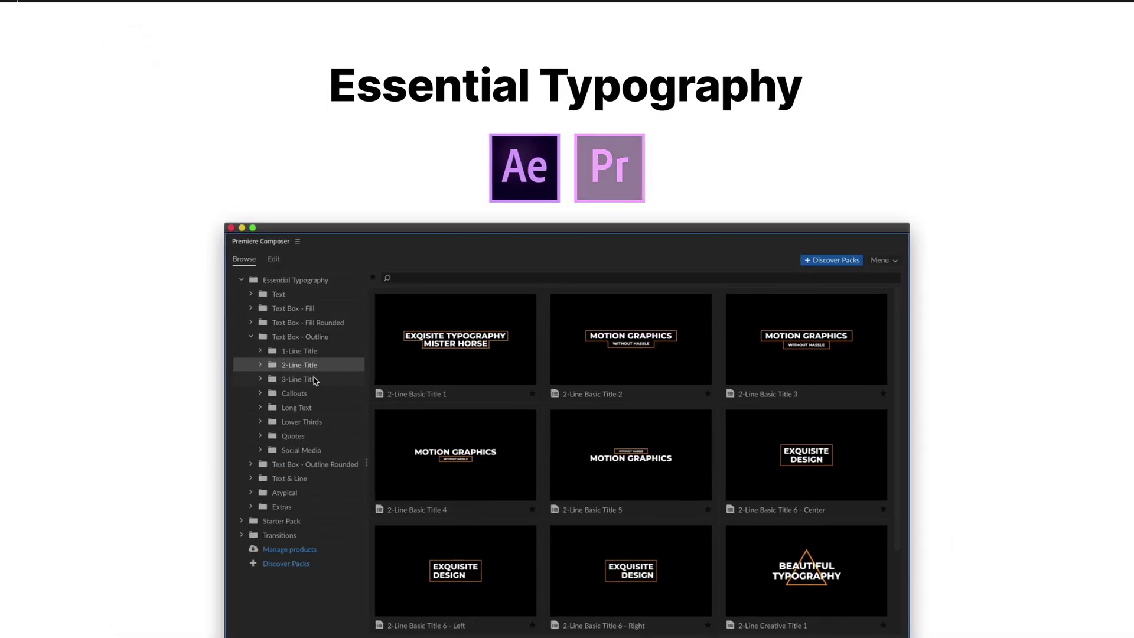
{"action": "left_click", "coordinate": [302, 379]}
{"action": "left_click", "coordinate": [301, 394]}
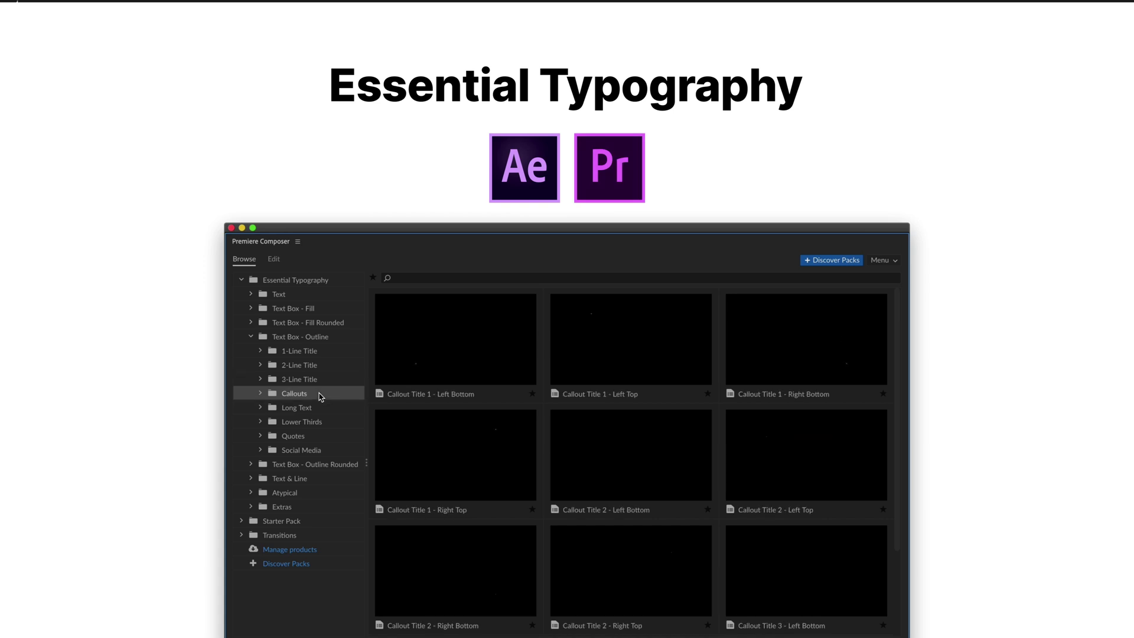
{"action": "left_click", "coordinate": [322, 422]}
{"action": "left_click", "coordinate": [313, 407]}
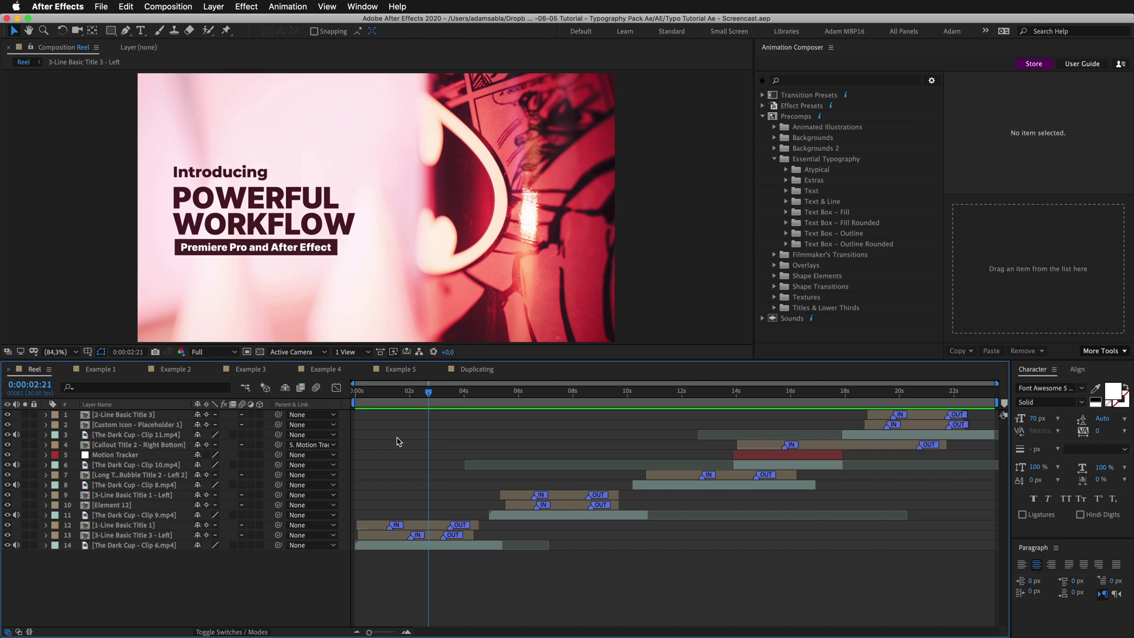
{"action": "left_click_drag", "start_coordinate": [423, 396], "coordinate": [355, 396]}
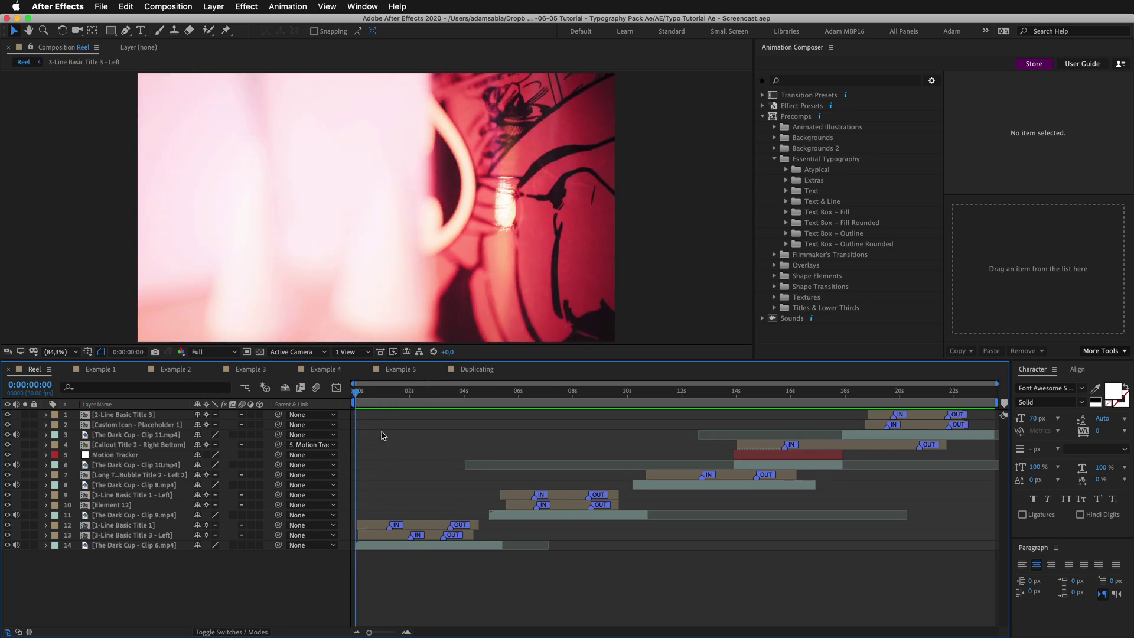
{"action": "key", "text": "space"}
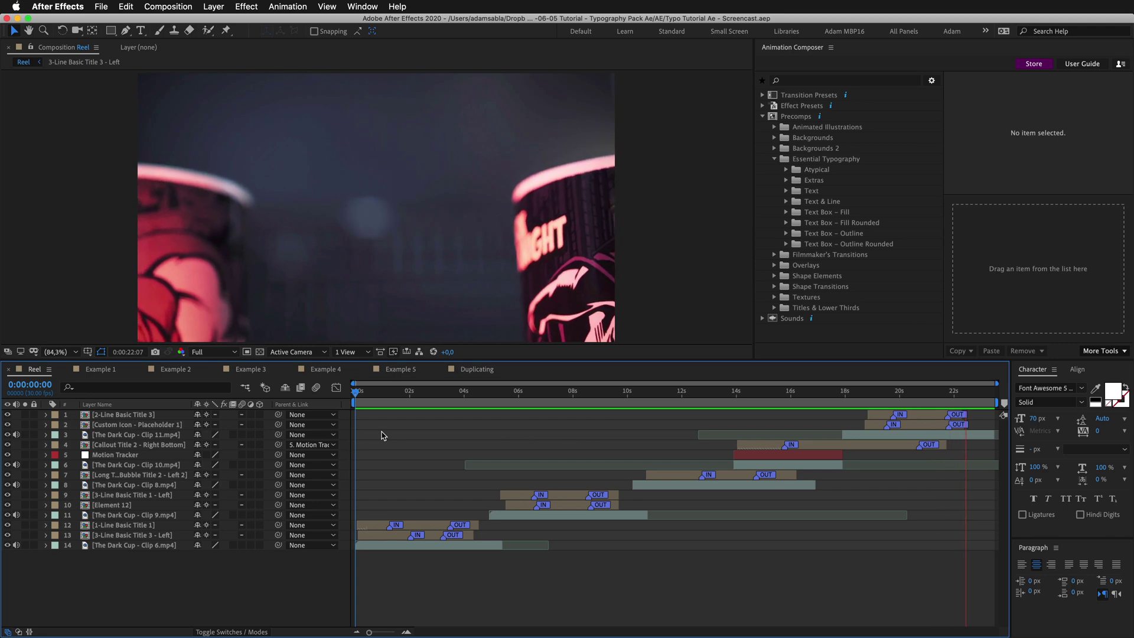
{"action": "key", "text": "space"}
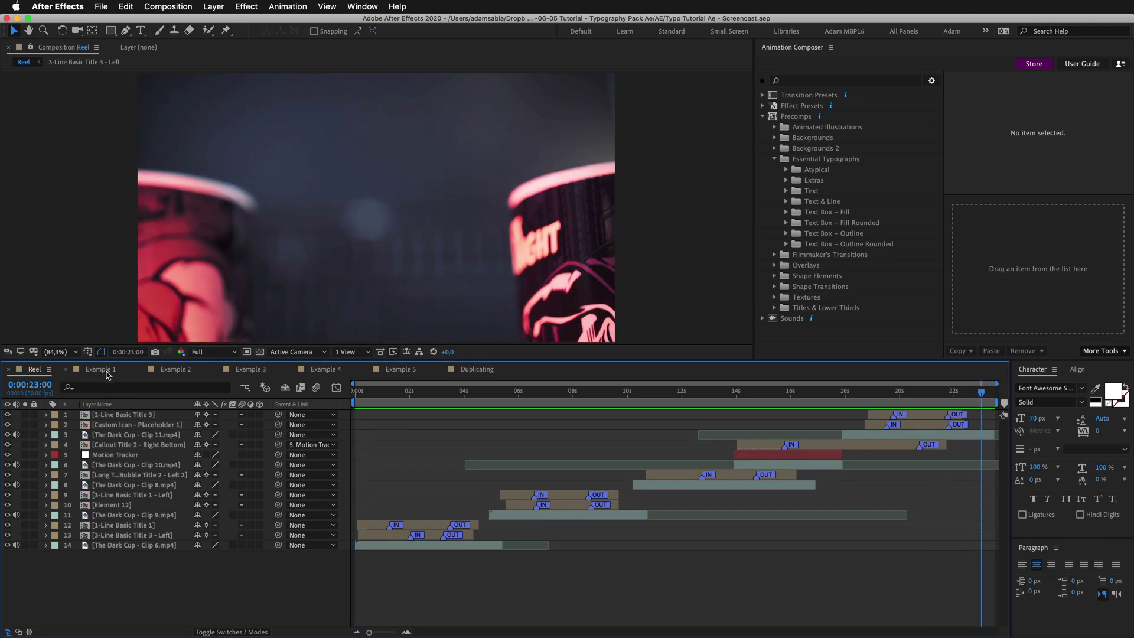
Open the Example 1 composition and scrub forward to where the Introducing title appears
{"action": "left_click", "coordinate": [103, 370]}
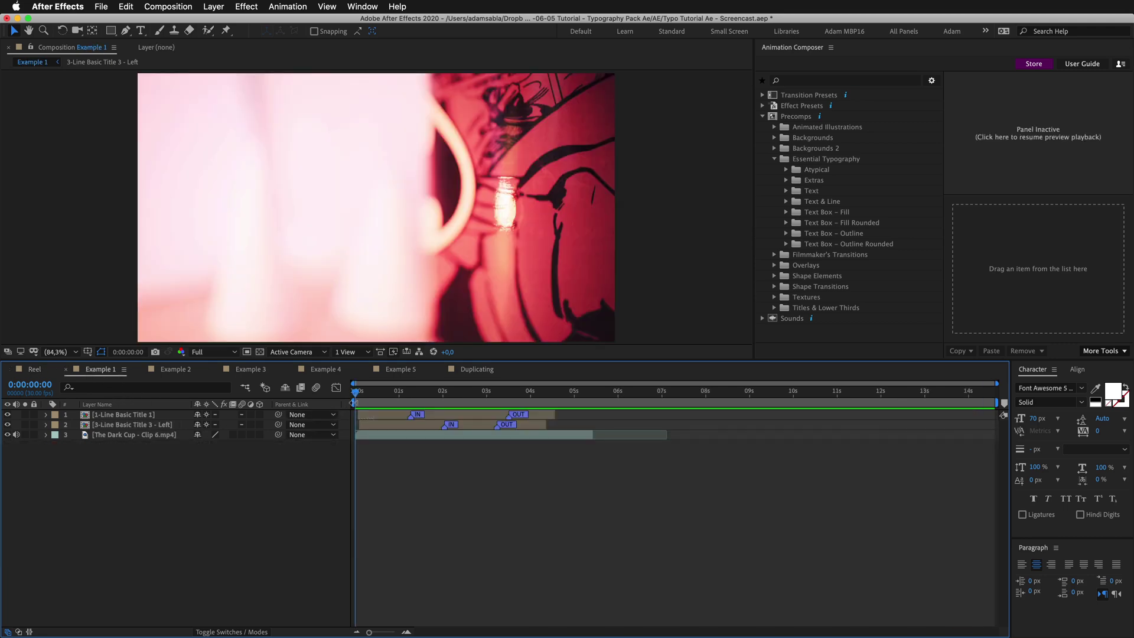
{"action": "left_click_drag", "start_coordinate": [358, 405], "coordinate": [475, 403]}
{"action": "left_click", "coordinate": [472, 419]}
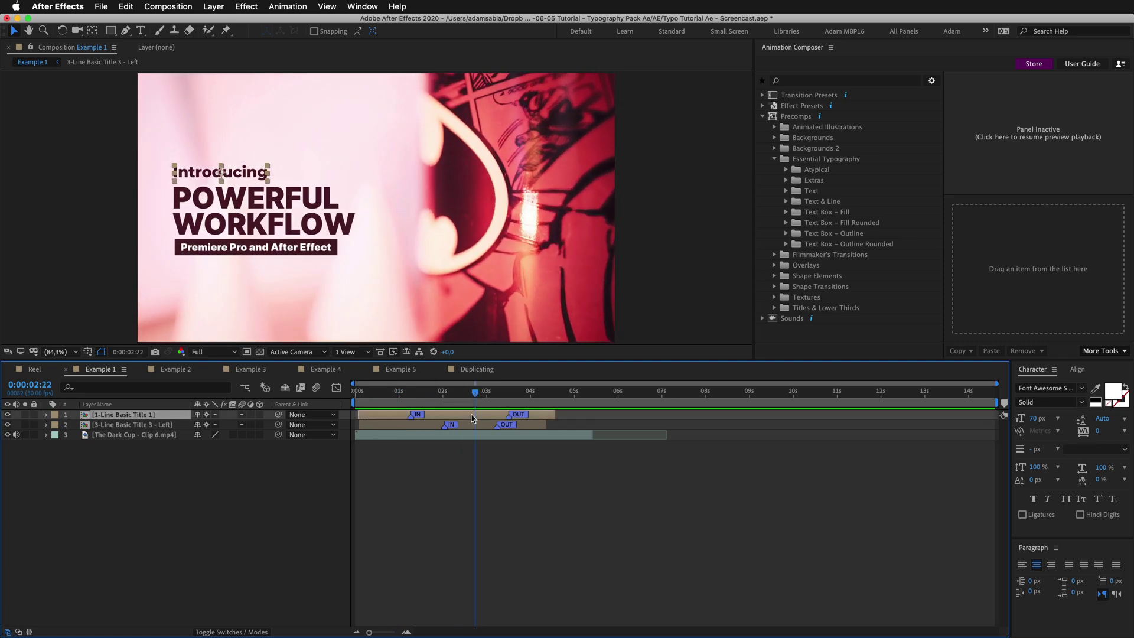
{"action": "left_click", "coordinate": [473, 424], "text": "shift"}
{"action": "left_click", "coordinate": [467, 457]}
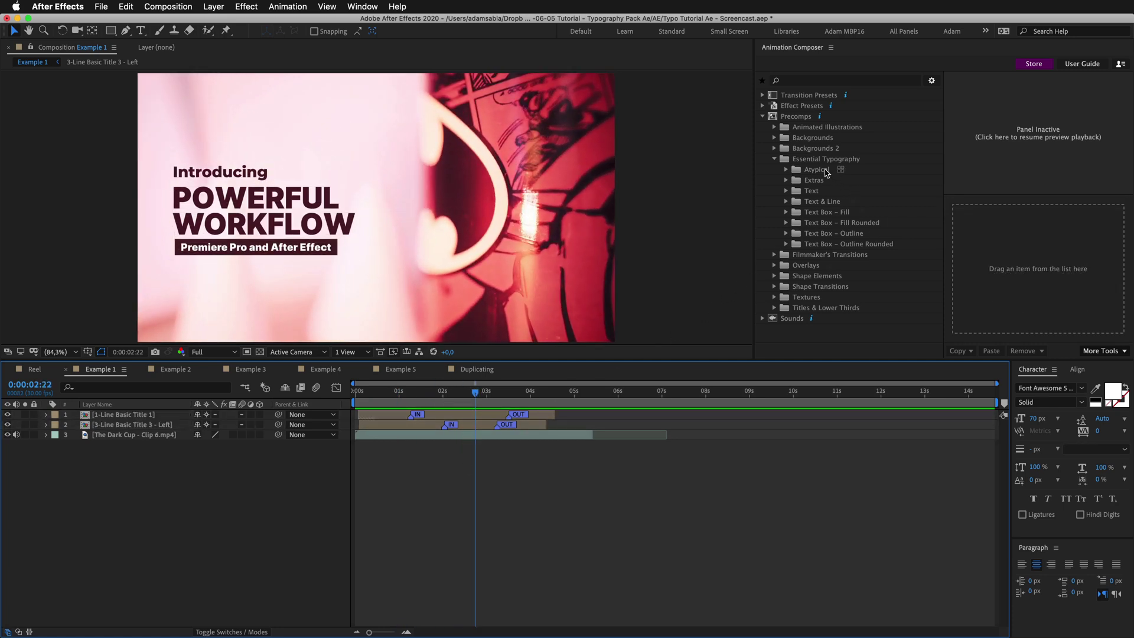
Expand Essential Typography > Text Box – Fill in Animation Composer's presets
{"action": "left_click", "coordinate": [812, 160]}
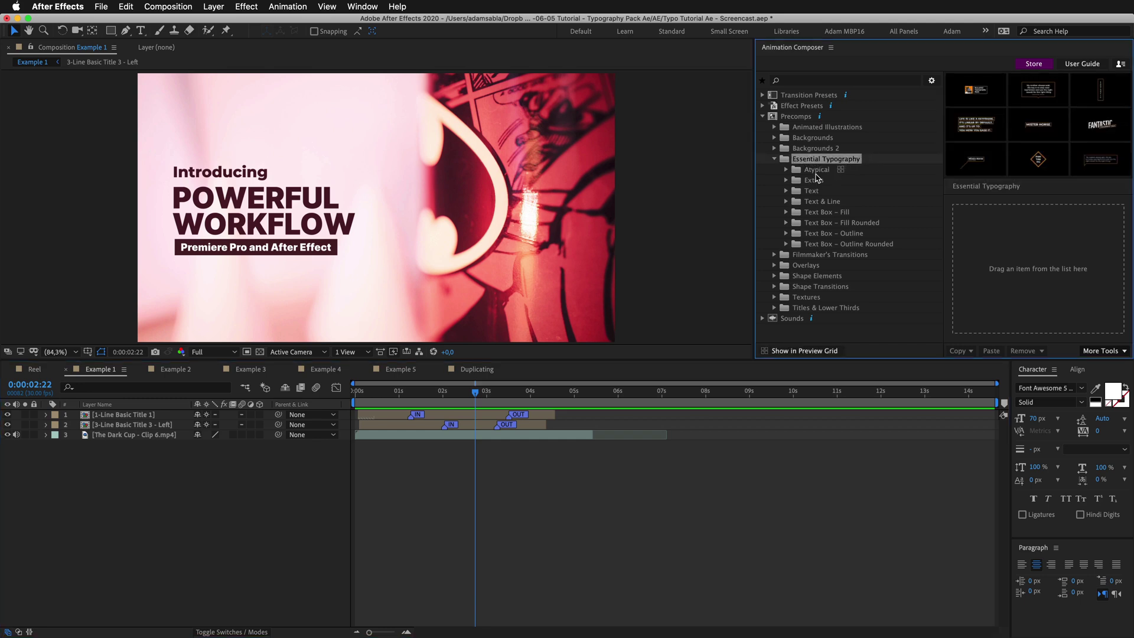
{"action": "left_click_drag", "start_coordinate": [813, 196], "coordinate": [813, 239]}
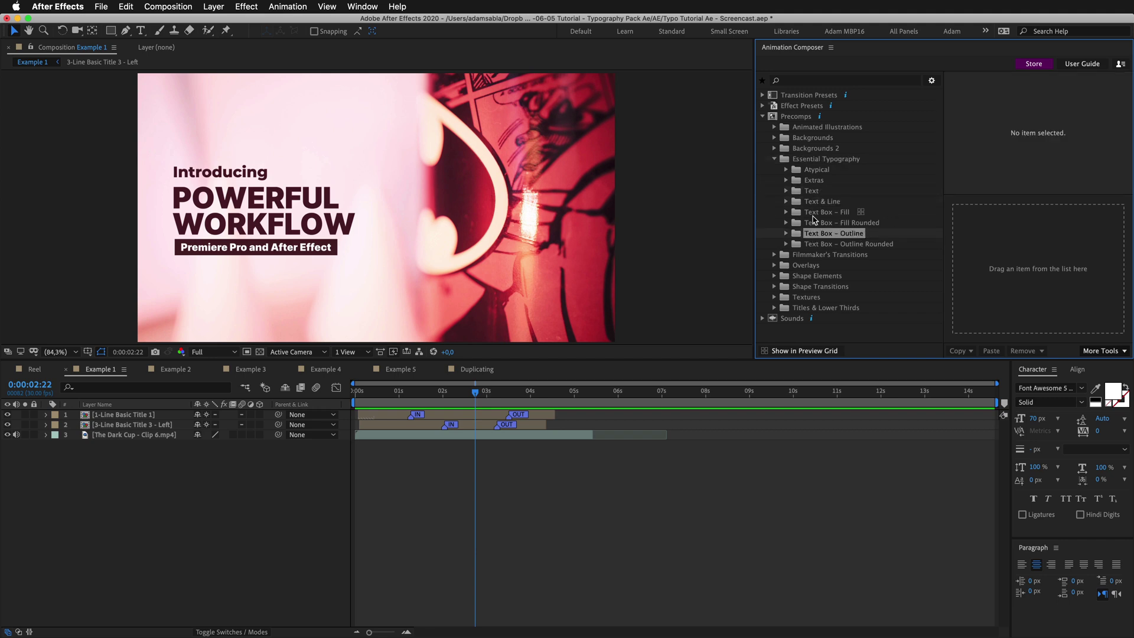
{"action": "left_click", "coordinate": [787, 213]}
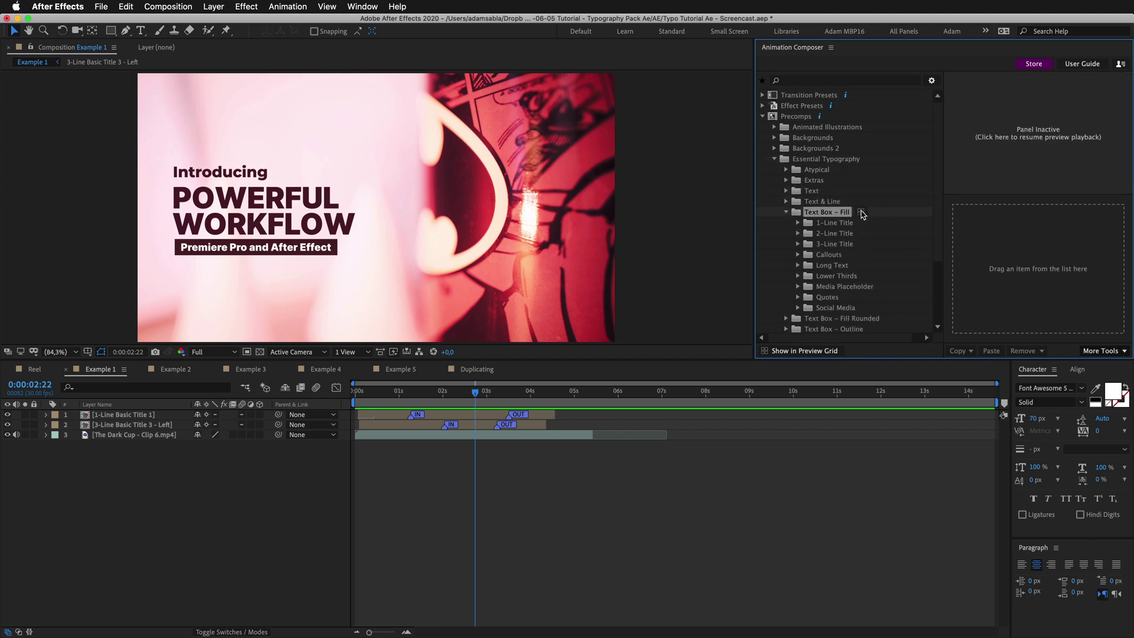
From the Text Box – Fill 3-Line Title grid, add the POWERFUL WORKFLOW title to Example 1
{"action": "left_click", "coordinate": [862, 214]}
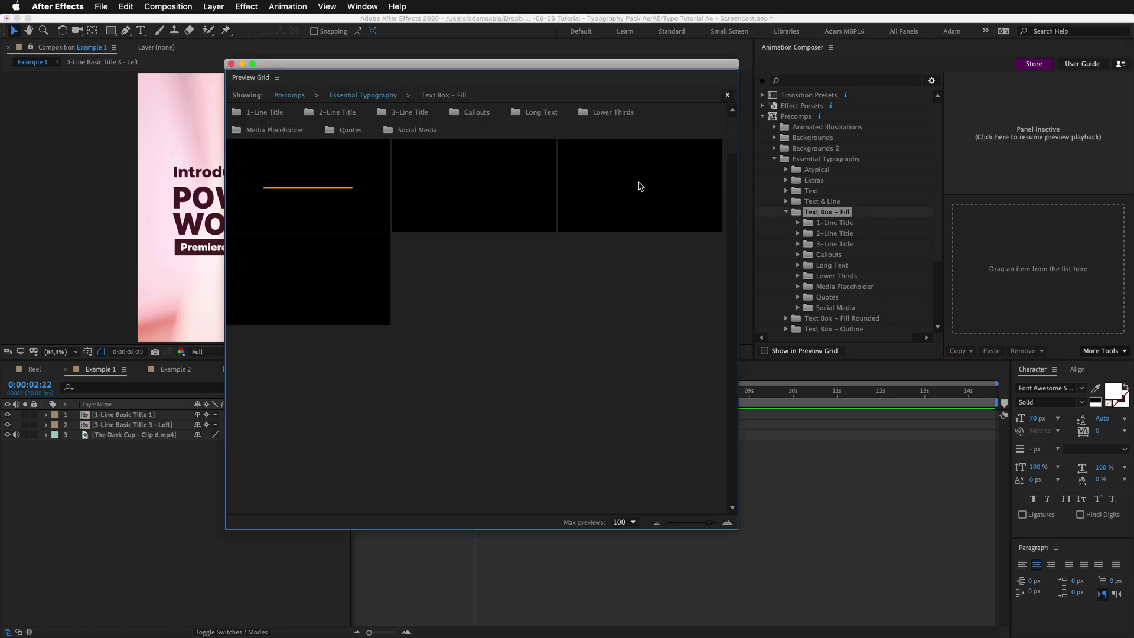
{"action": "left_click", "coordinate": [865, 235]}
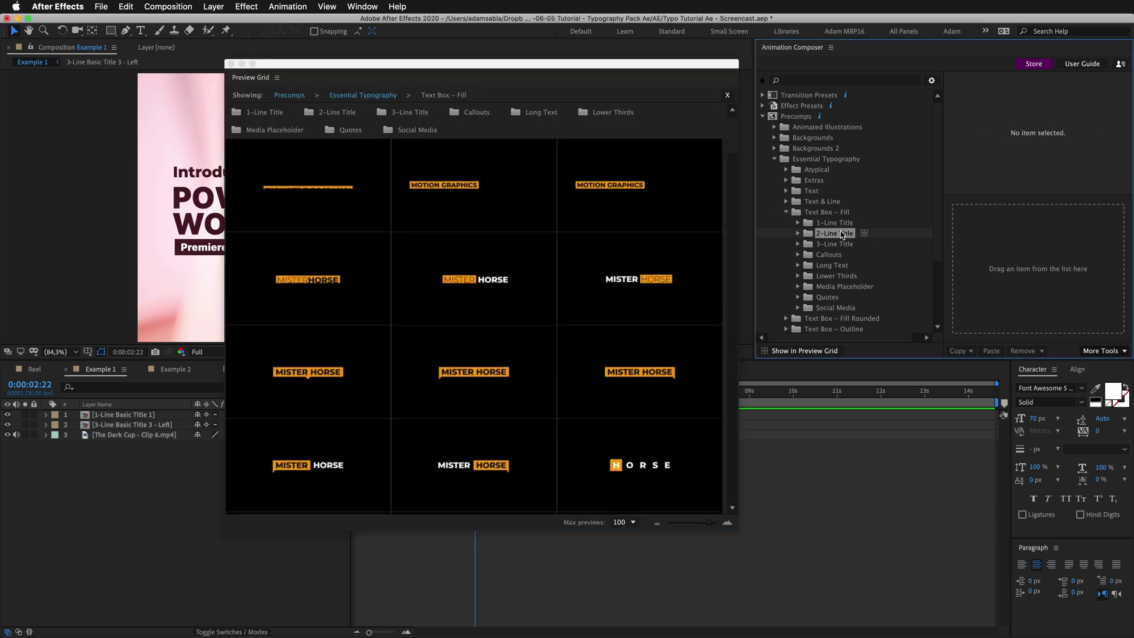
{"action": "left_click", "coordinate": [864, 244]}
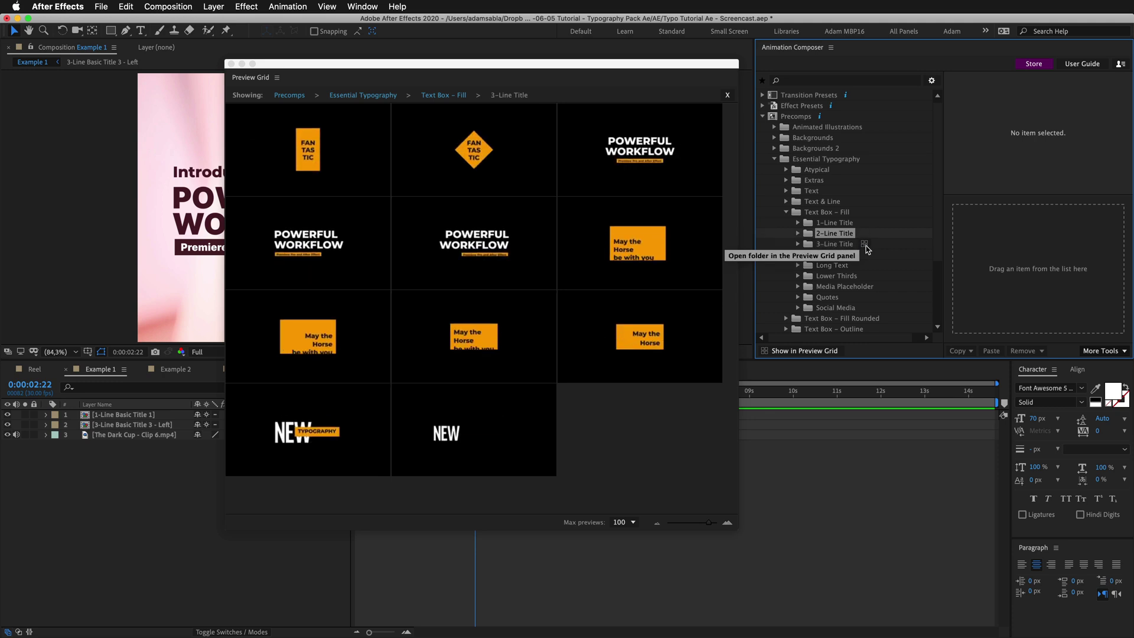
{"action": "left_click", "coordinate": [331, 245]}
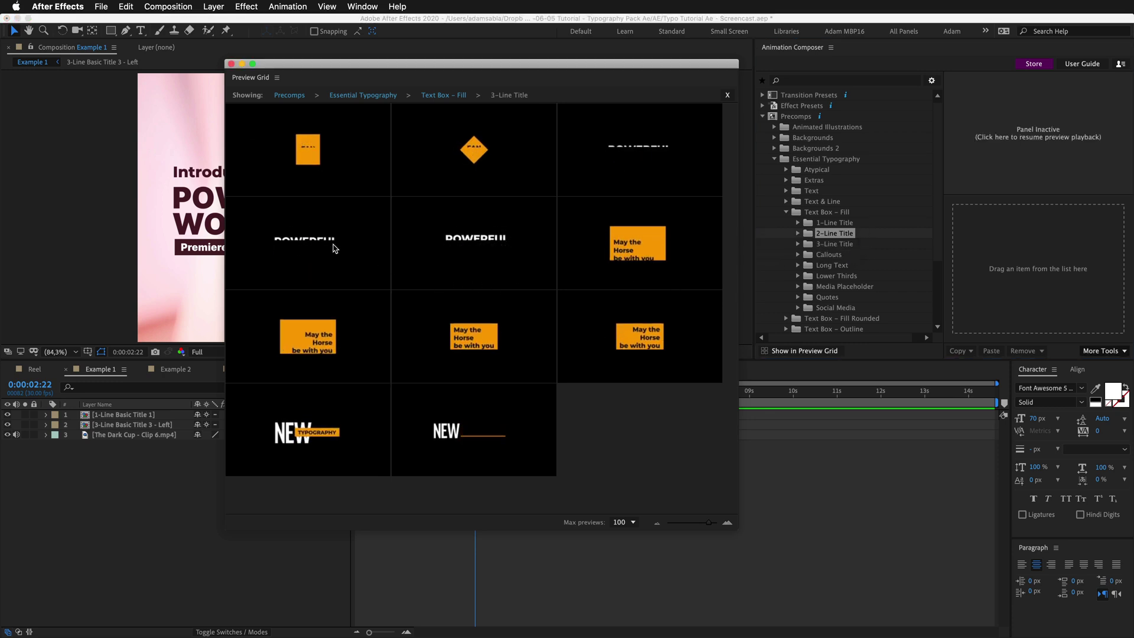
{"action": "left_click", "coordinate": [339, 242]}
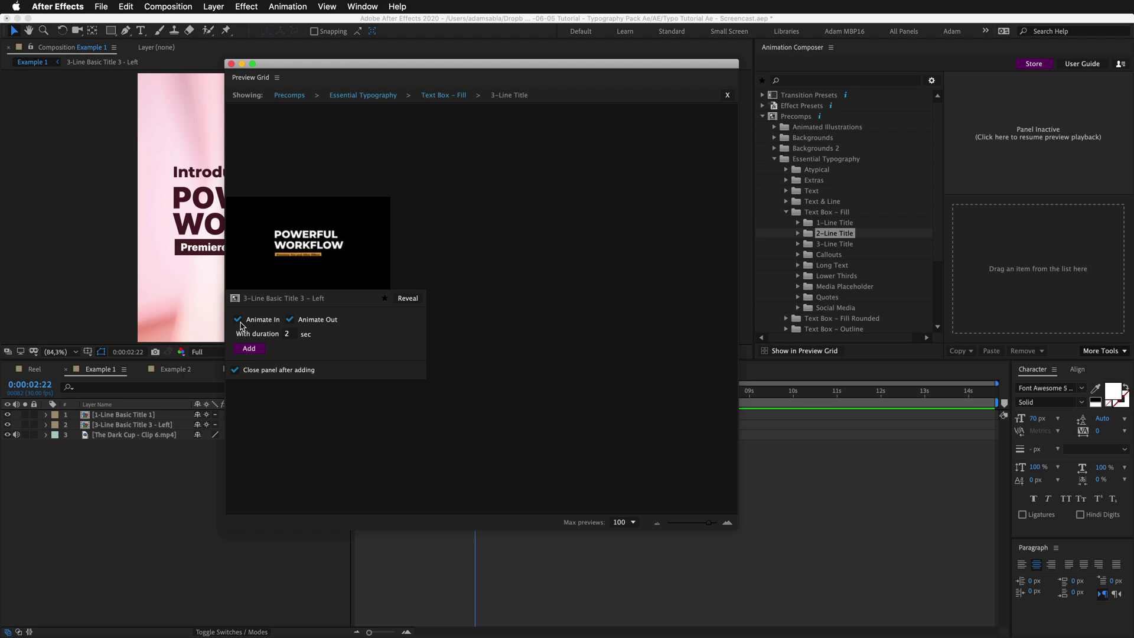
{"action": "left_click", "coordinate": [291, 320]}
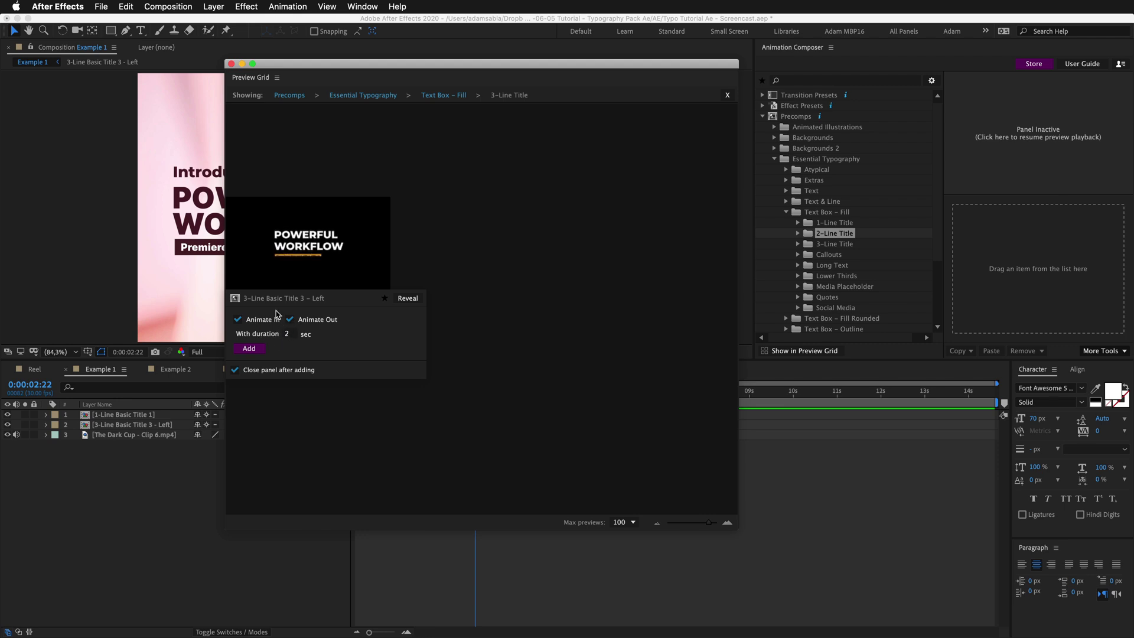
{"action": "left_click", "coordinate": [249, 349]}
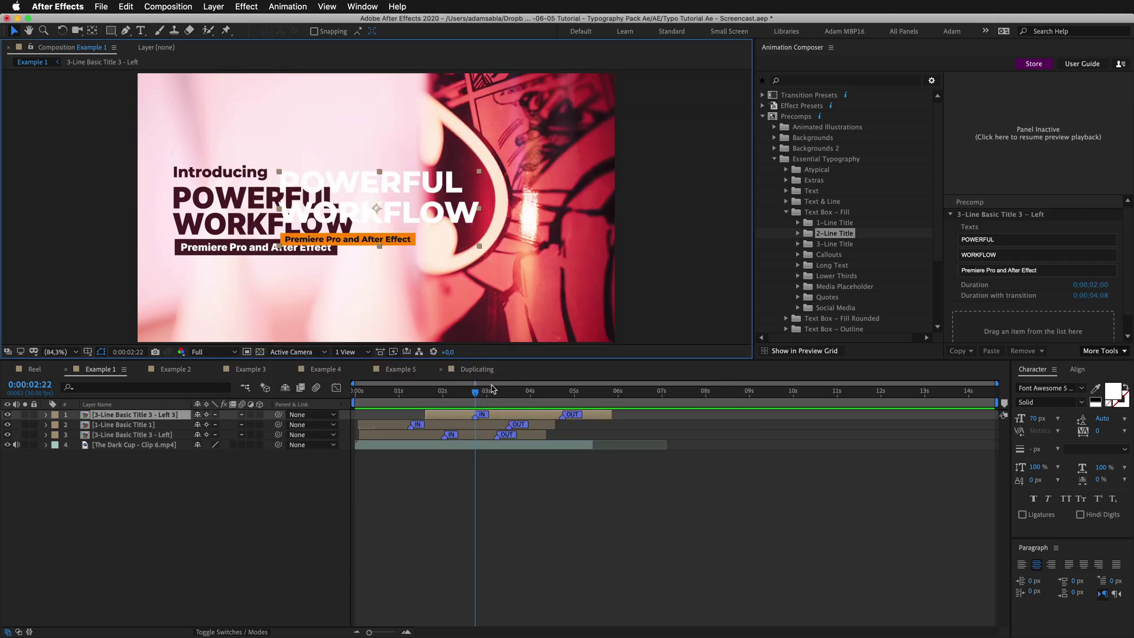
Move the new title layer to start around 6.6 s and preview its animation
{"action": "left_click_drag", "start_coordinate": [453, 417], "coordinate": [674, 393]}
{"action": "left_click", "coordinate": [646, 404]}
{"action": "key", "text": "space"}
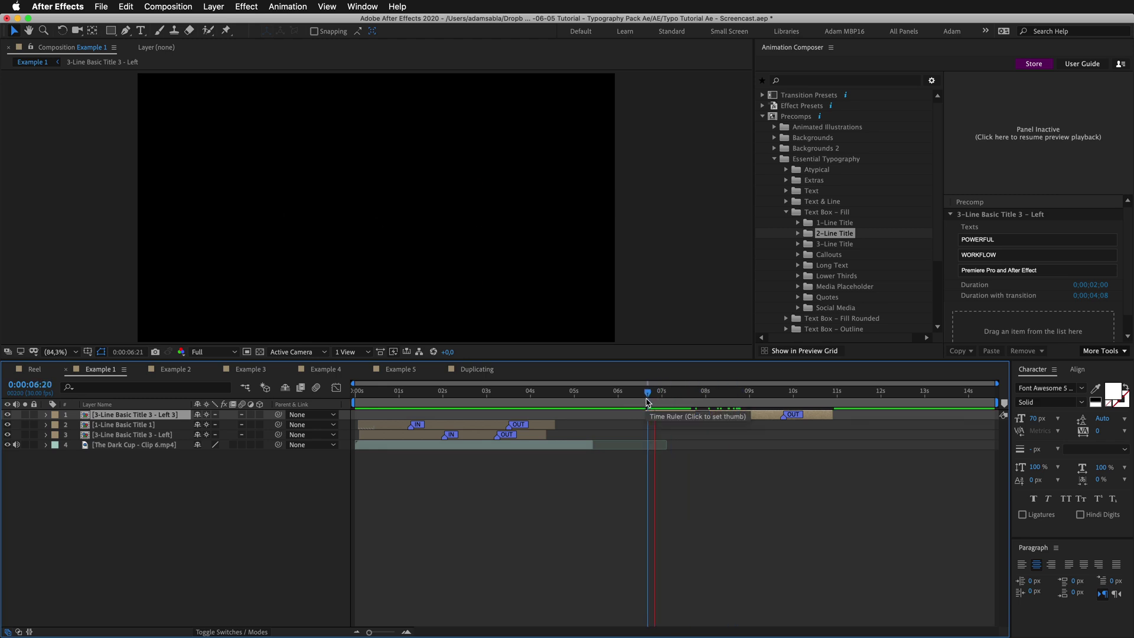
{"action": "key", "text": "space"}
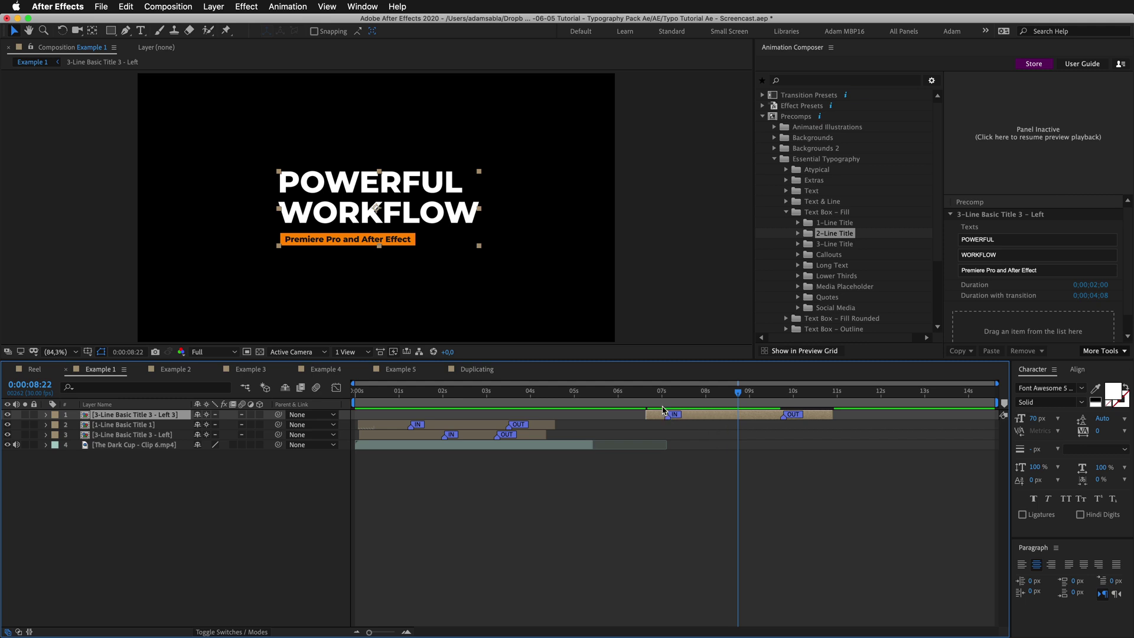
{"action": "left_click", "coordinate": [643, 392]}
{"action": "key", "text": "space"}
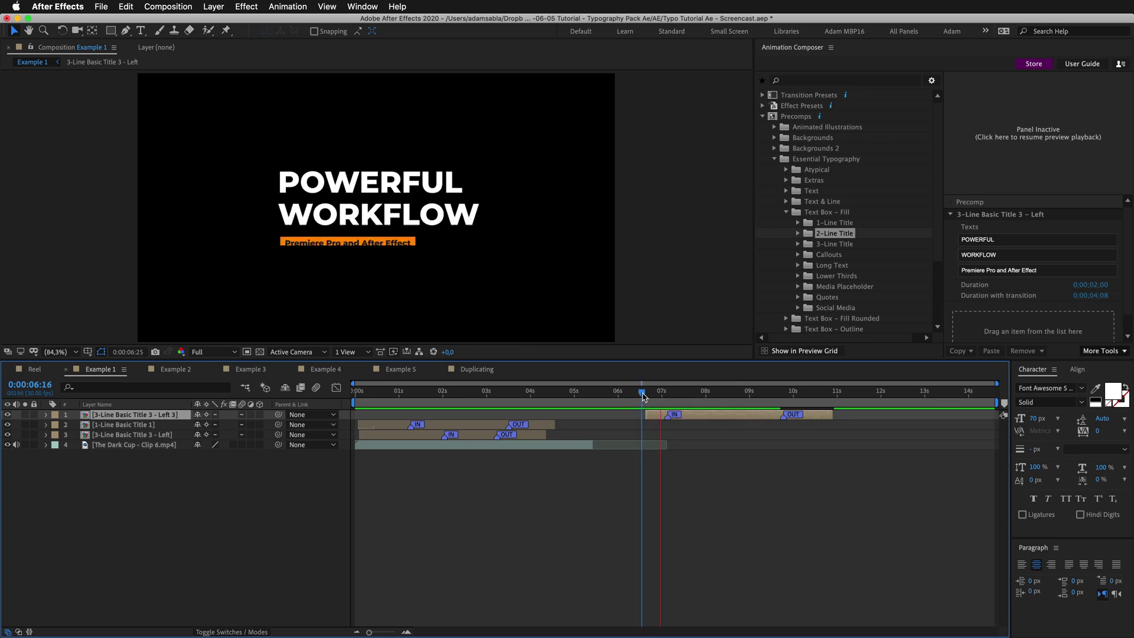
{"action": "key", "text": "space"}
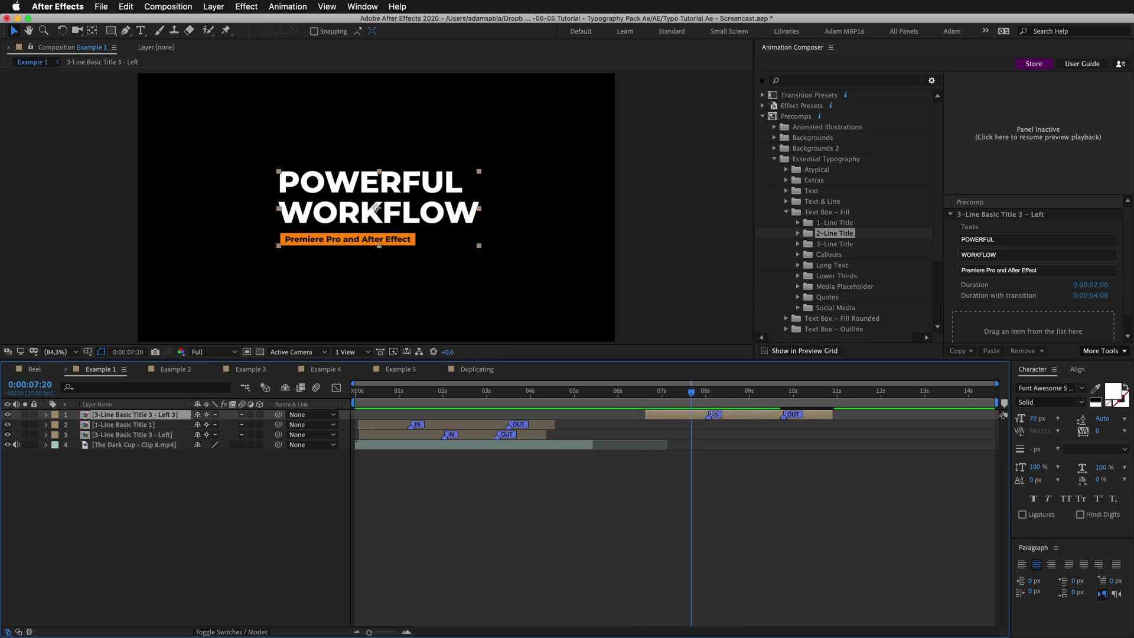
{"action": "left_click_drag", "start_coordinate": [642, 392], "coordinate": [647, 397]}
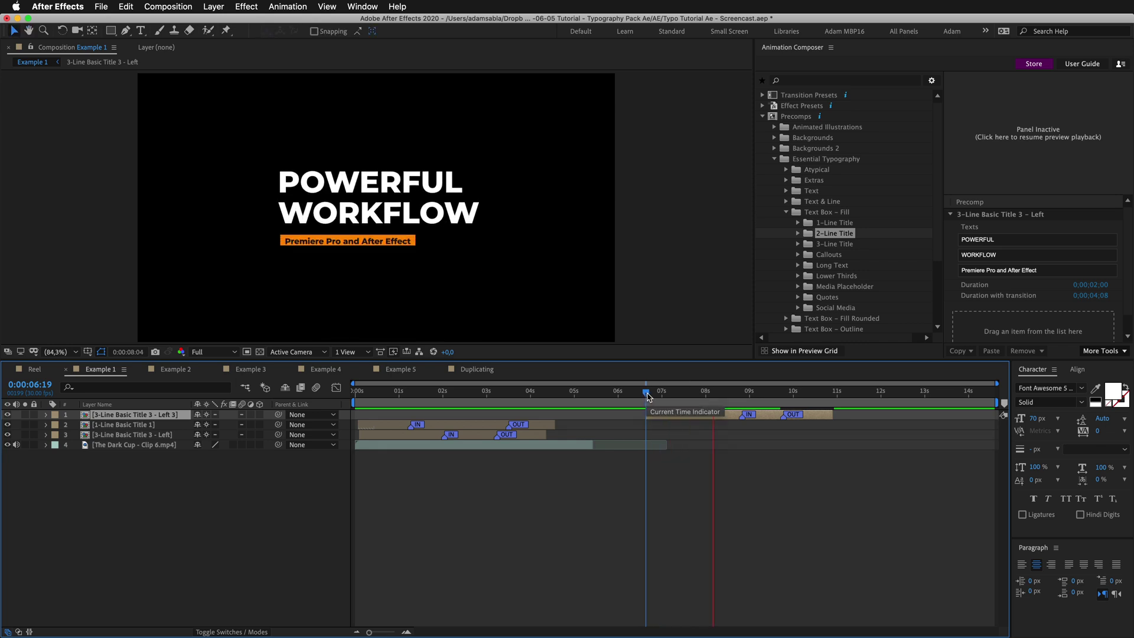
{"action": "left_click", "coordinate": [735, 404]}
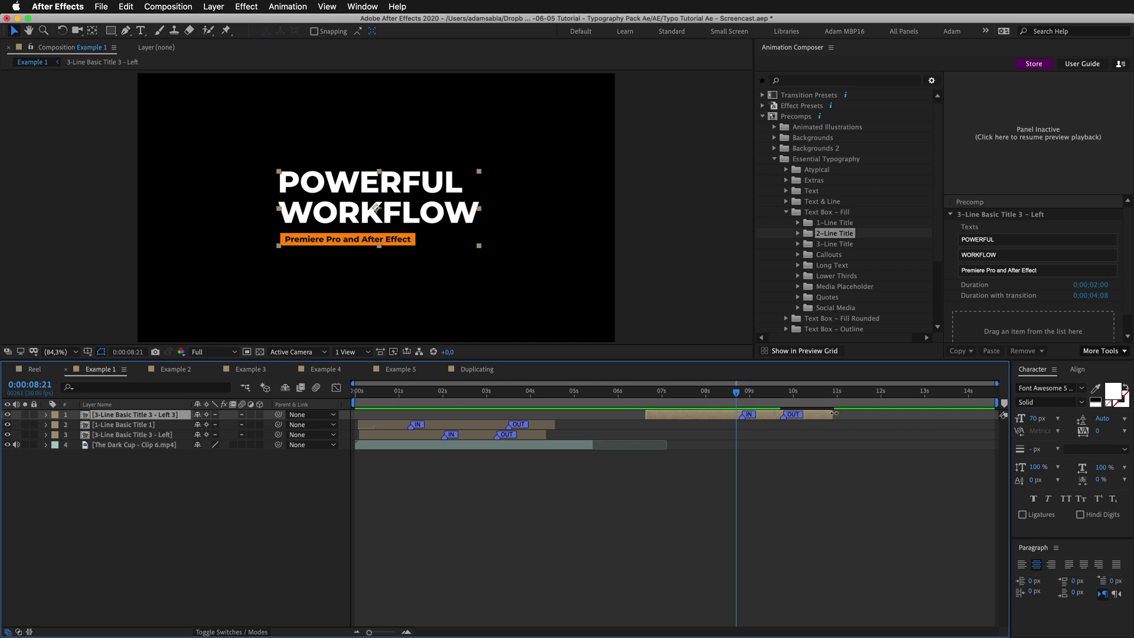
Lengthen the title layer, shift its out animation later, and nudge the title lower-right
{"action": "left_click_drag", "start_coordinate": [869, 419], "coordinate": [934, 418]}
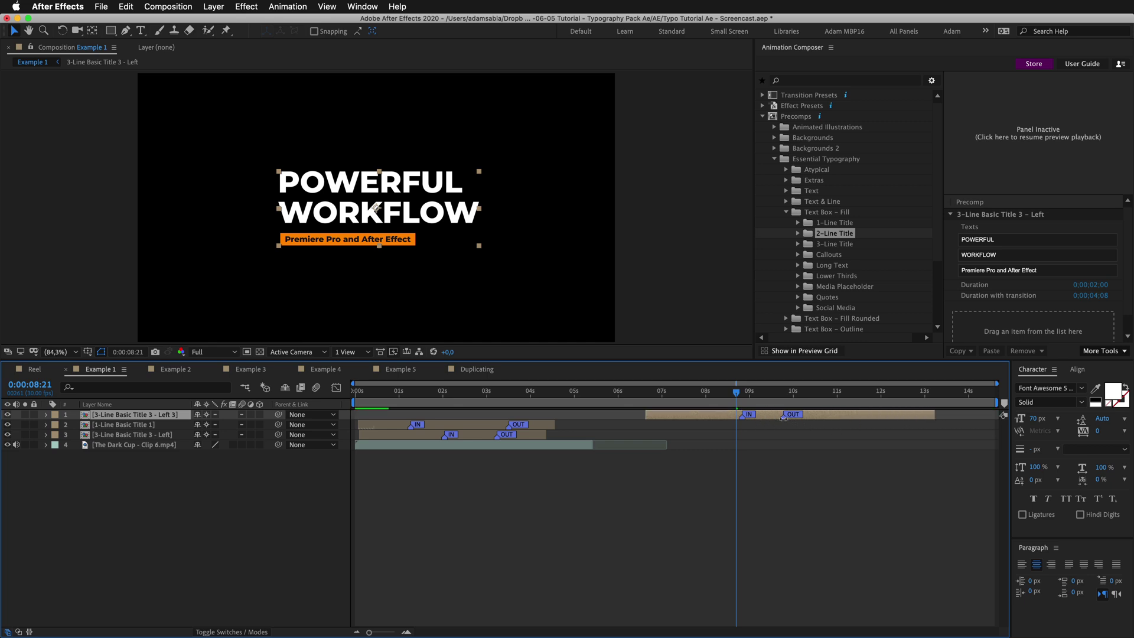
{"action": "left_click_drag", "start_coordinate": [847, 424], "coordinate": [892, 419]}
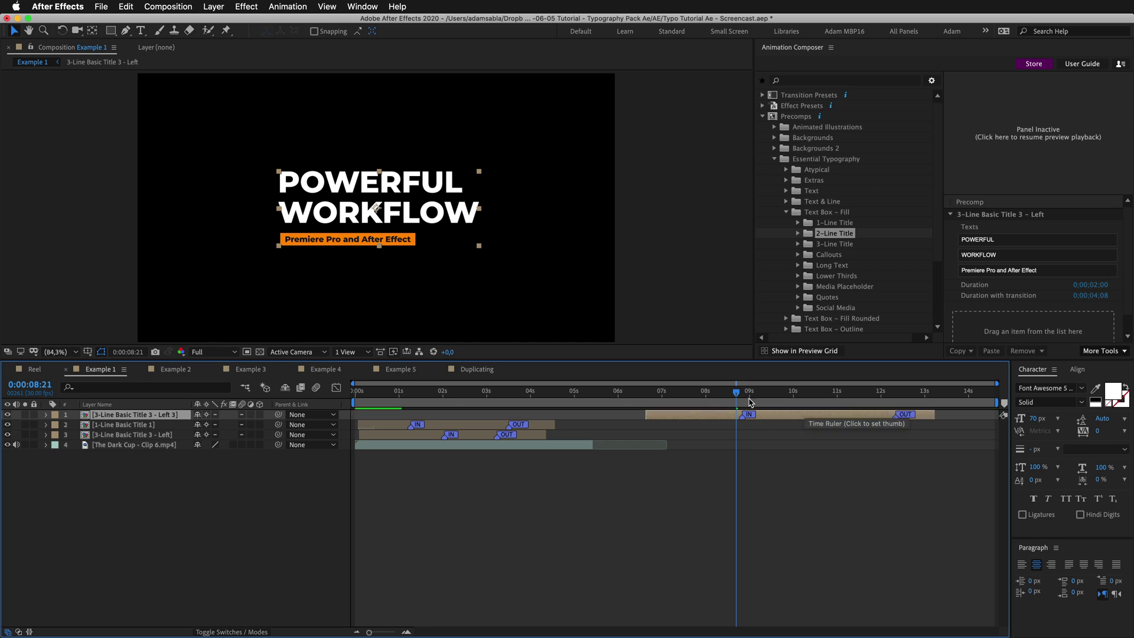
{"action": "key", "text": "space"}
{"action": "left_click_drag", "start_coordinate": [849, 400], "coordinate": [767, 400]}
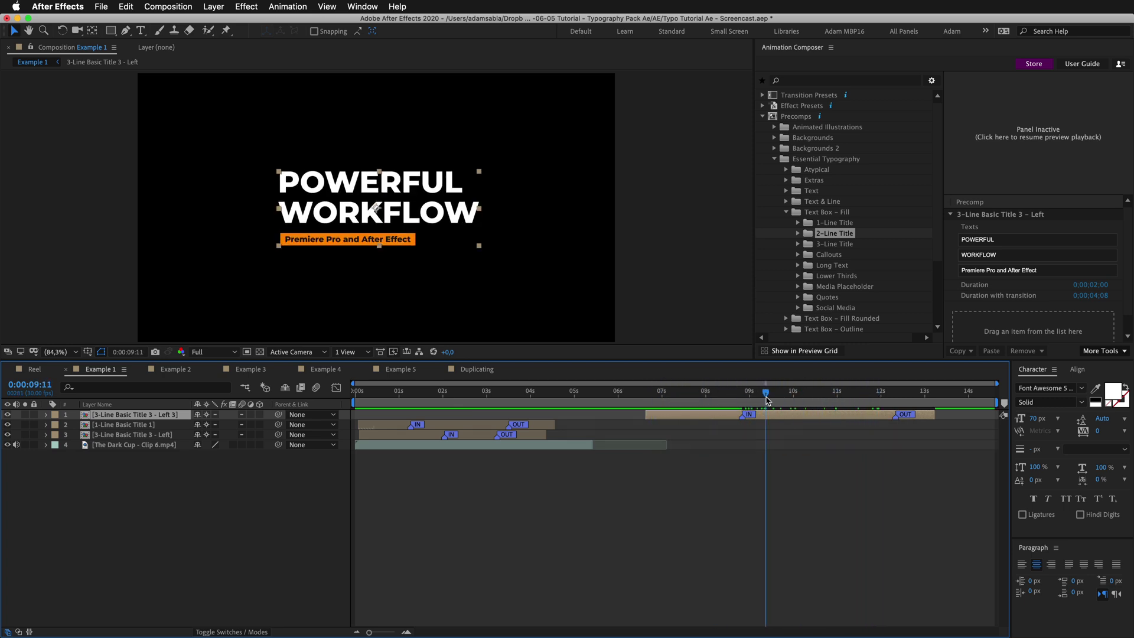
{"action": "left_click_drag", "start_coordinate": [444, 234], "coordinate": [495, 259]}
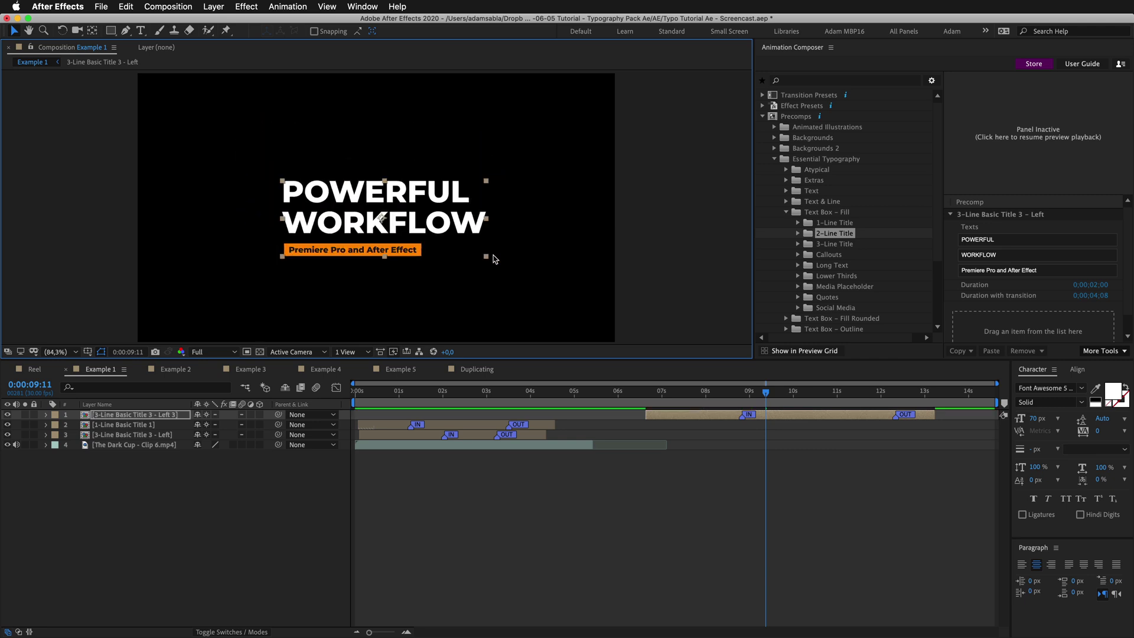
Duplicate the Dark Cup clip, start the copy around 6.3 s and extend its end
{"action": "left_click", "coordinate": [499, 445]}
{"action": "key", "text": "ctrl+d"}
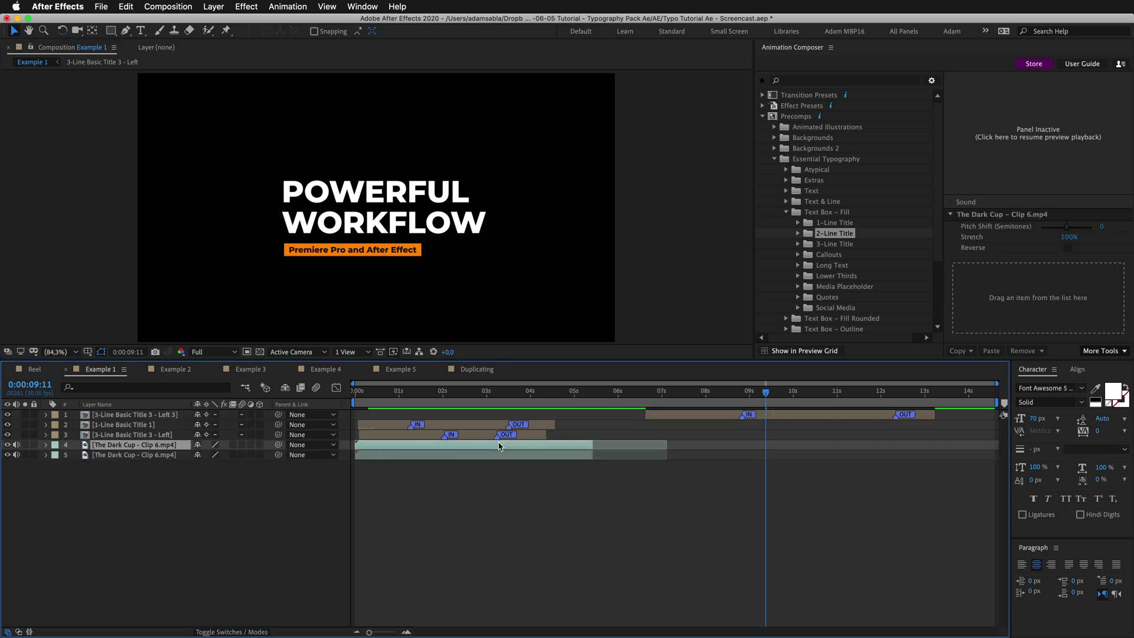
{"action": "left_click_drag", "start_coordinate": [499, 446], "coordinate": [781, 448]}
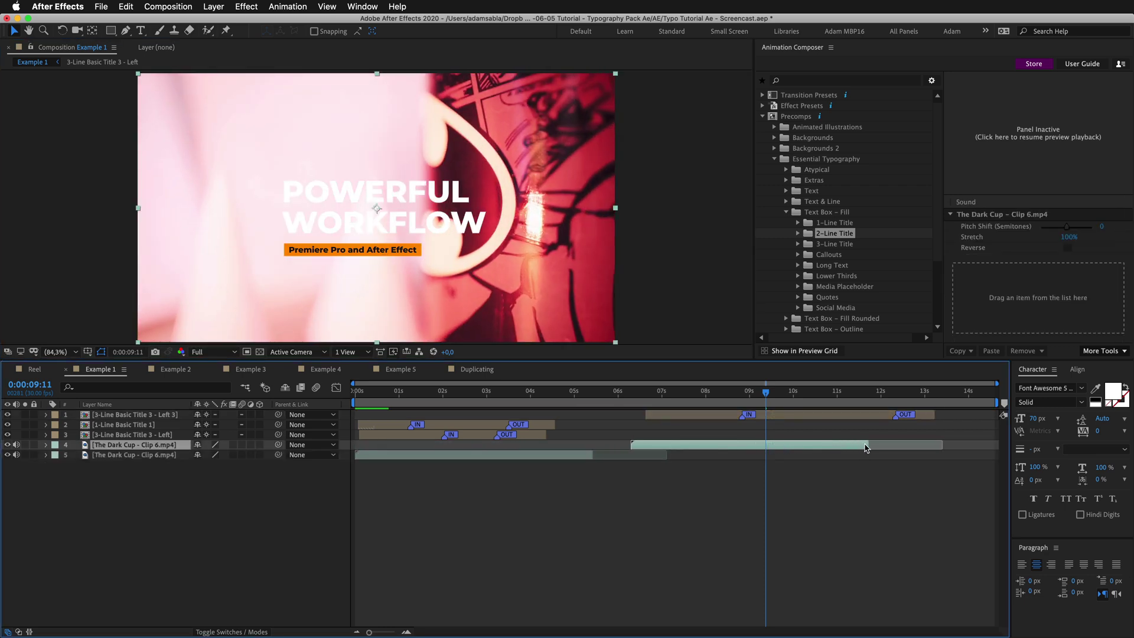
{"action": "left_click_drag", "start_coordinate": [917, 446], "coordinate": [932, 446]}
{"action": "mouse_move", "coordinate": [762, 393]}
{"action": "left_mouse_down"}
{"action": "mouse_move", "coordinate": [705, 395]}
{"action": "mouse_move", "coordinate": [753, 395]}
{"action": "left_mouse_up"}
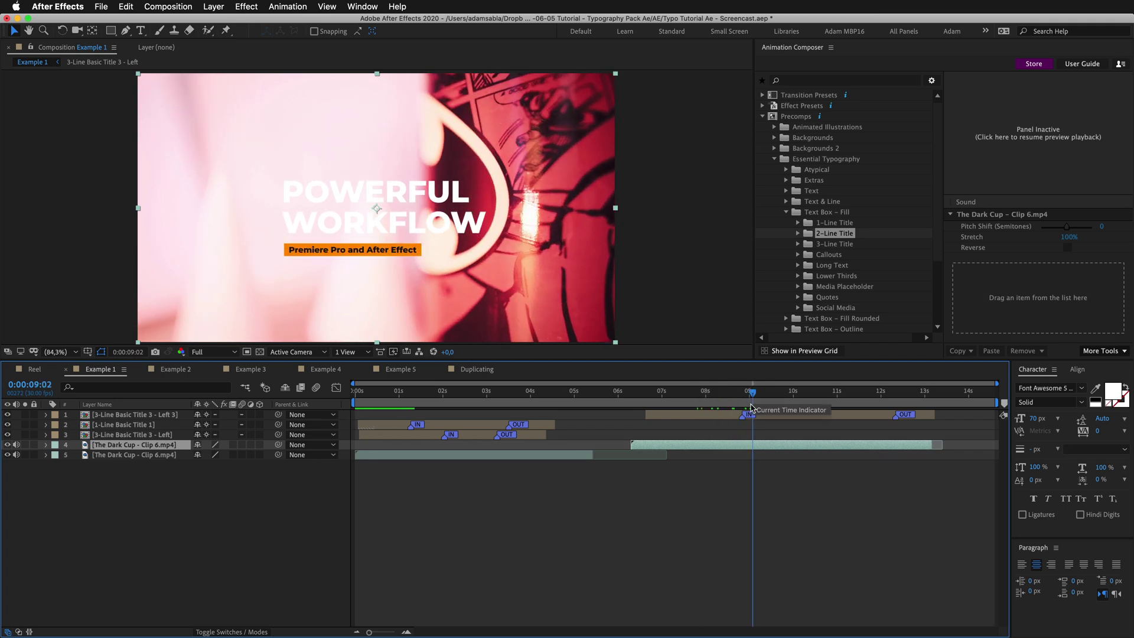
Move the POWERFUL WORKFLOW title to the left and shrink it slightly
{"action": "left_click", "coordinate": [752, 416]}
{"action": "left_click_drag", "start_coordinate": [347, 219], "coordinate": [240, 217]}
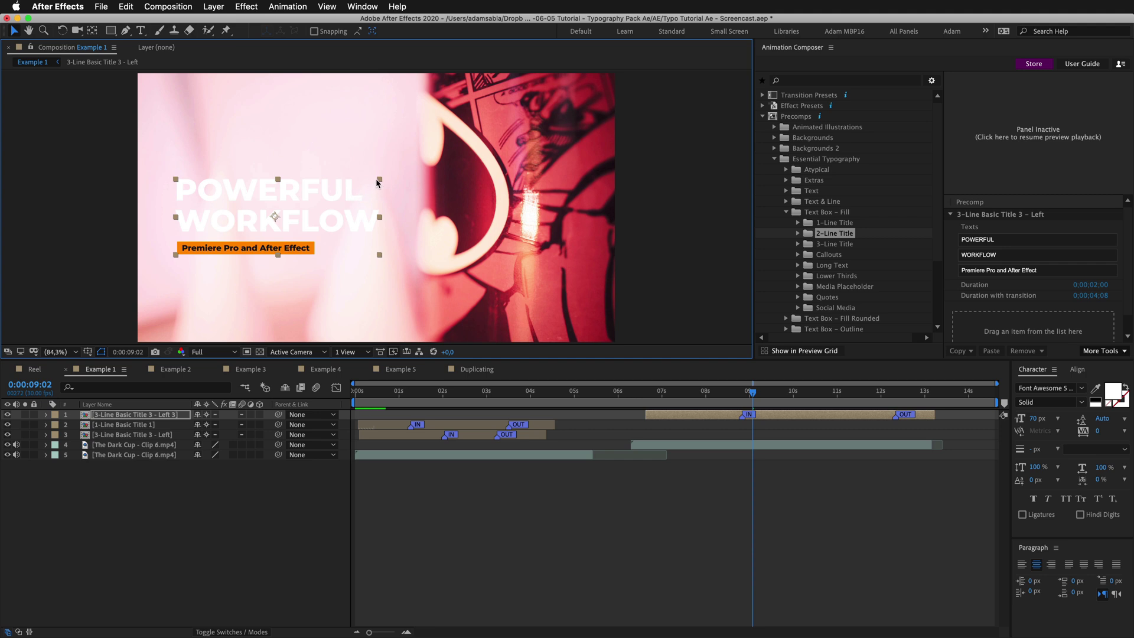
{"action": "left_click_drag", "start_coordinate": [379, 180], "coordinate": [333, 190]}
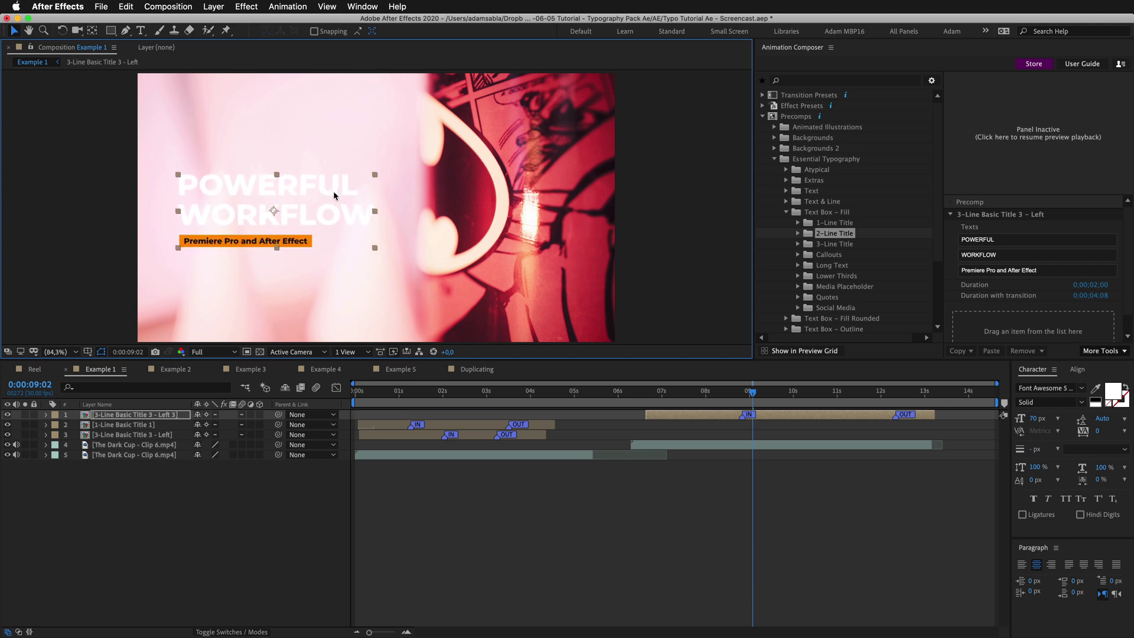
In Master Properties, set the main title text colour to a dark maroon sampled from the footage
{"action": "left_click", "coordinate": [46, 414]}
{"action": "left_click", "coordinate": [56, 446]}
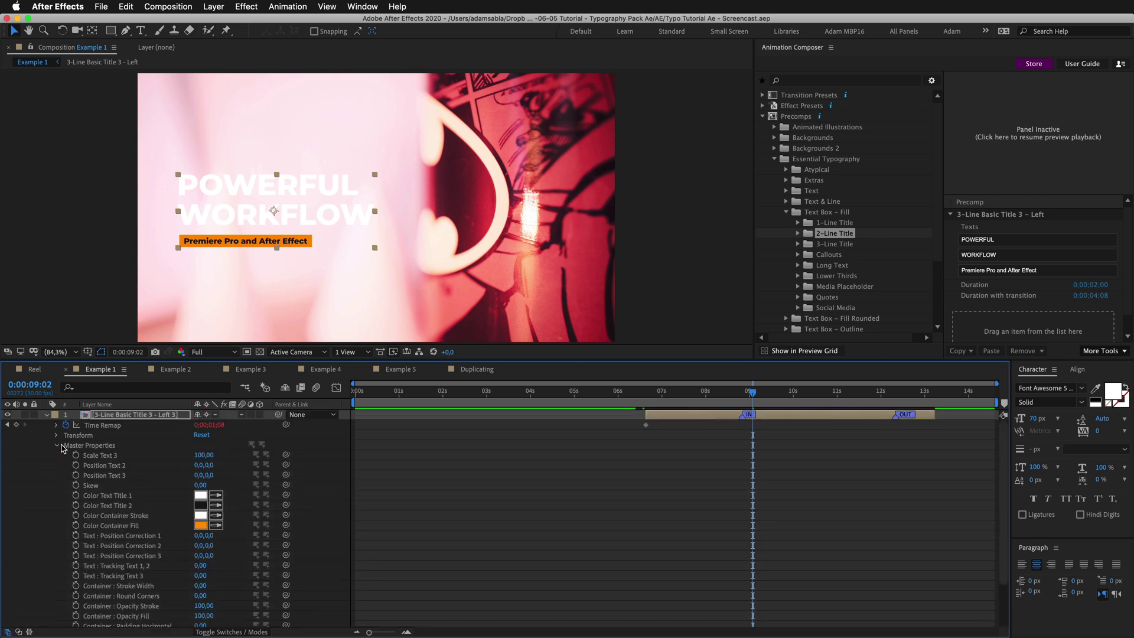
{"action": "left_click", "coordinate": [197, 496]}
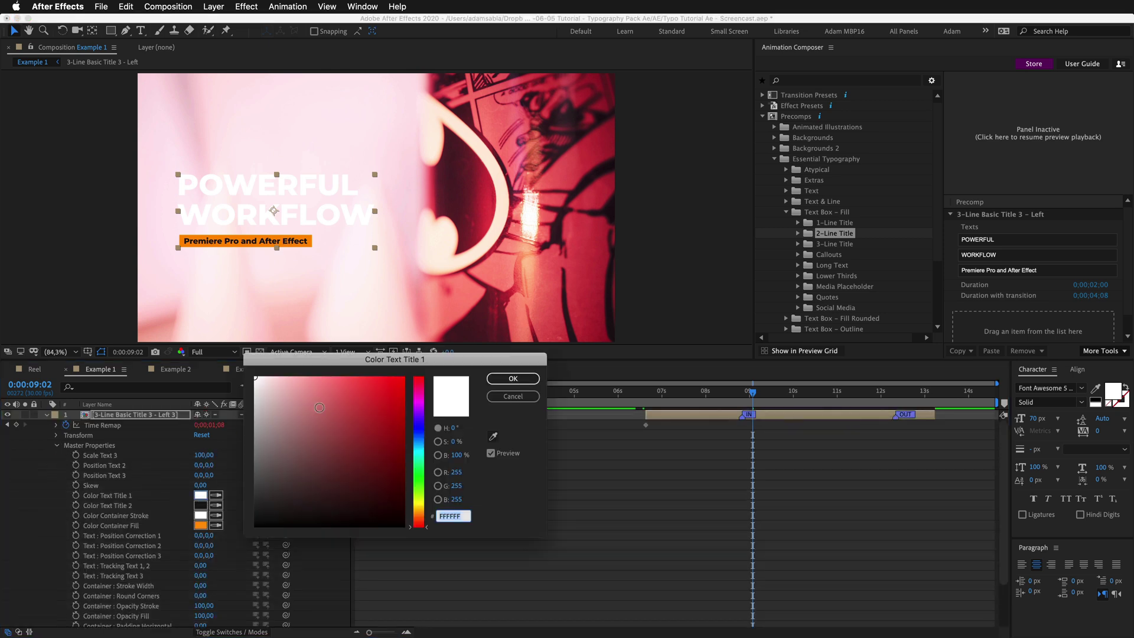
{"action": "left_click", "coordinate": [493, 436]}
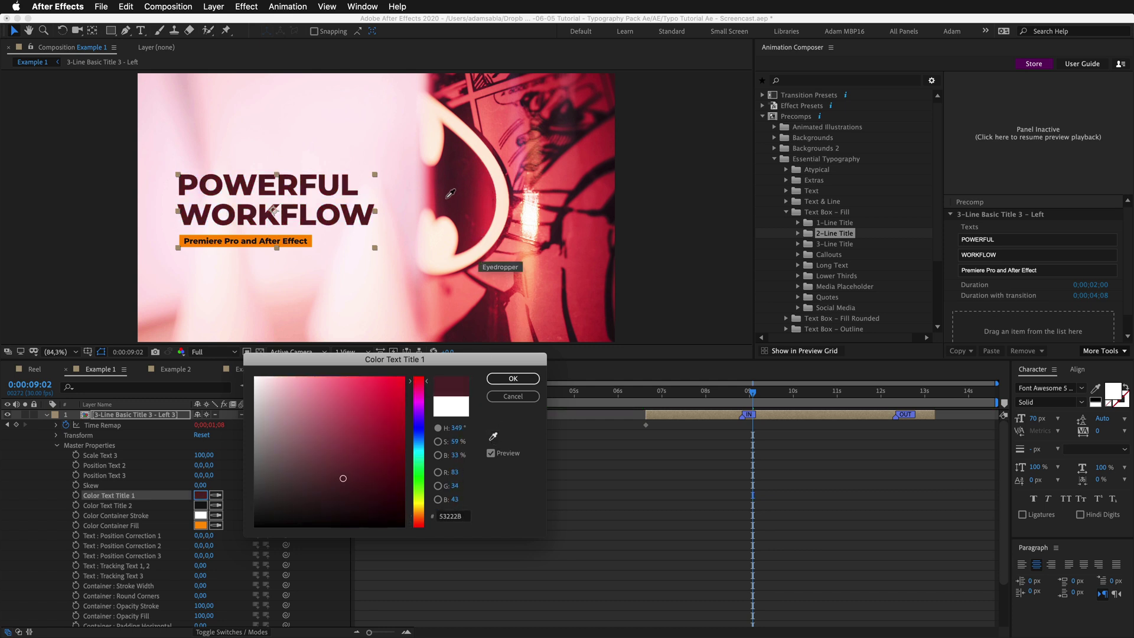
{"action": "left_click", "coordinate": [451, 193]}
{"action": "left_click", "coordinate": [505, 379]}
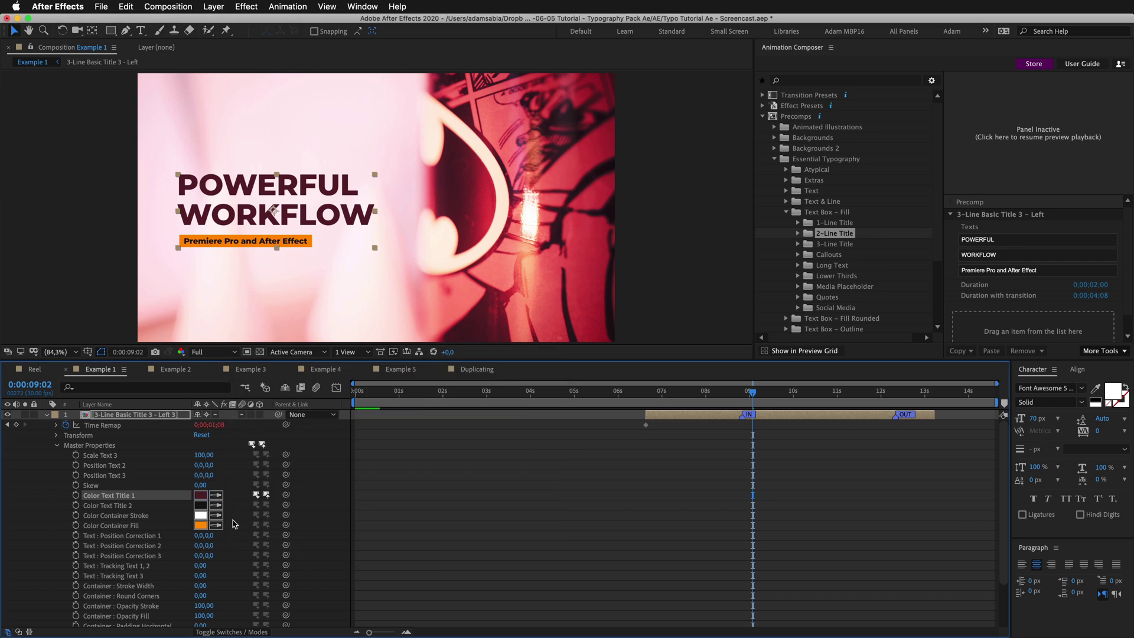
Make the second text line white and fill the subtitle box with the matching maroon (532228)
{"action": "left_click", "coordinate": [201, 505]}
{"action": "left_click_drag", "start_coordinate": [400, 467], "coordinate": [245, 363]}
{"action": "left_click", "coordinate": [513, 379]}
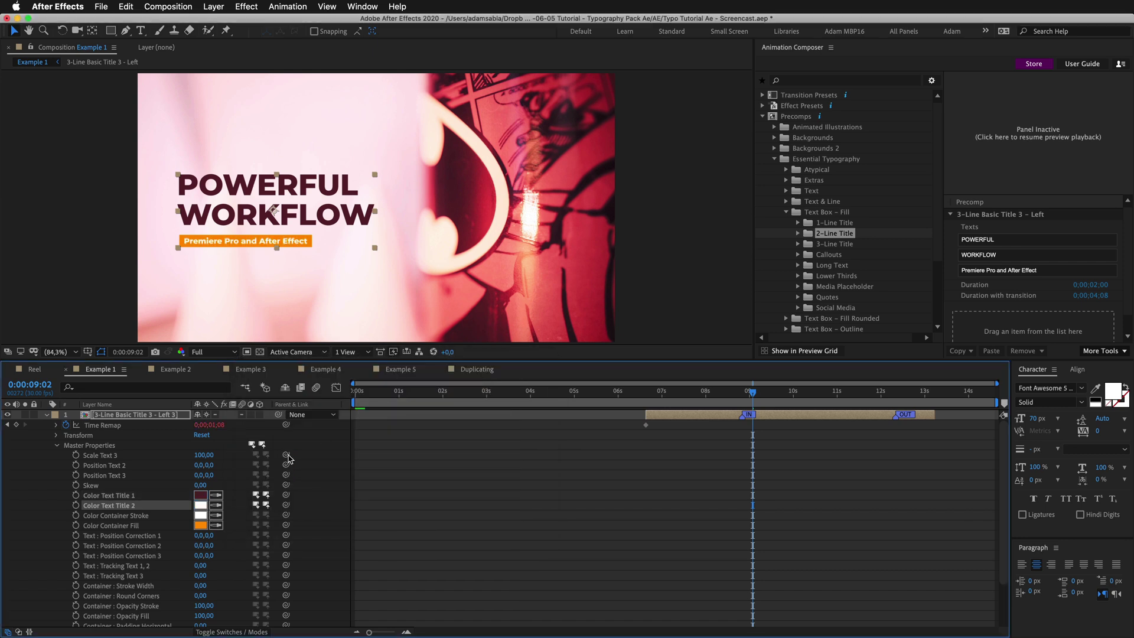
{"action": "left_click", "coordinate": [201, 526]}
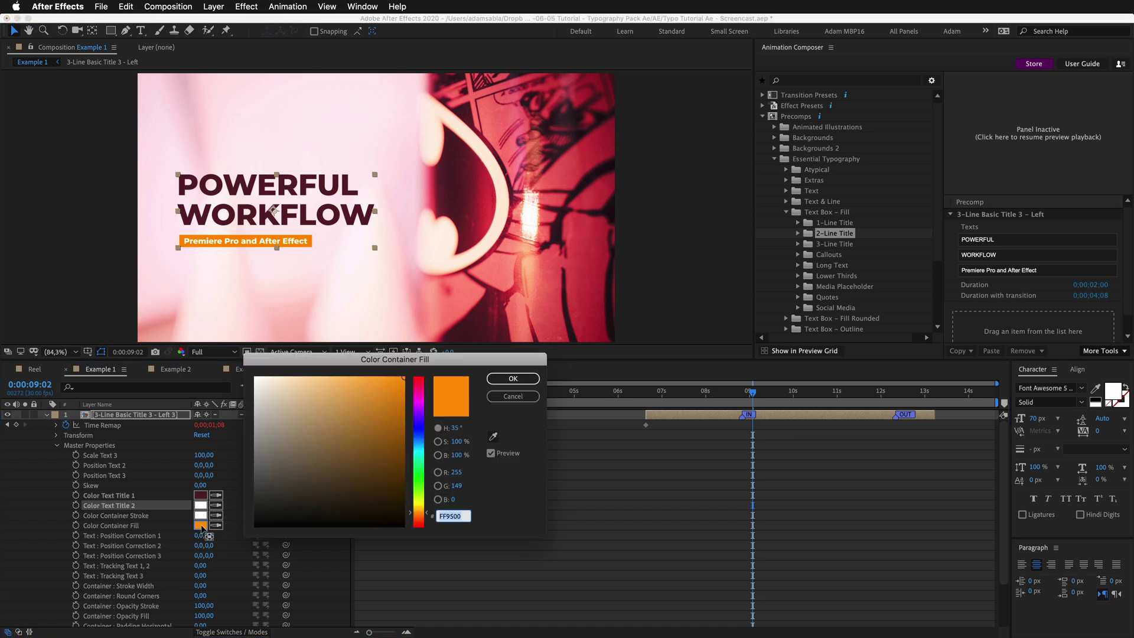
{"action": "left_click", "coordinate": [493, 437]}
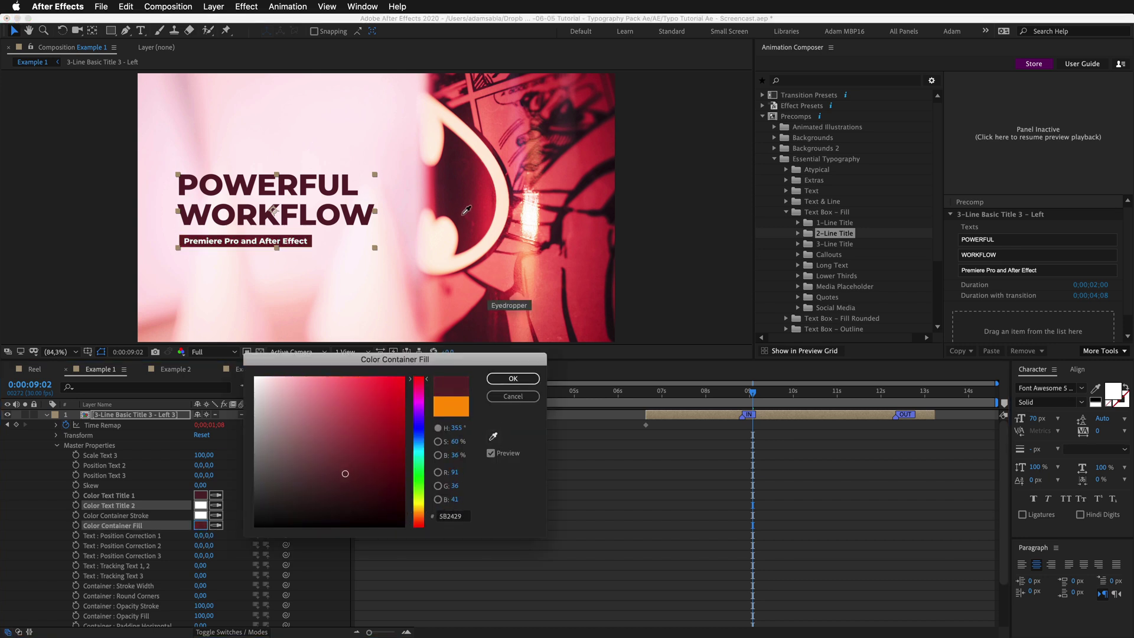
{"action": "left_click", "coordinate": [355, 217]}
{"action": "left_click", "coordinate": [512, 378]}
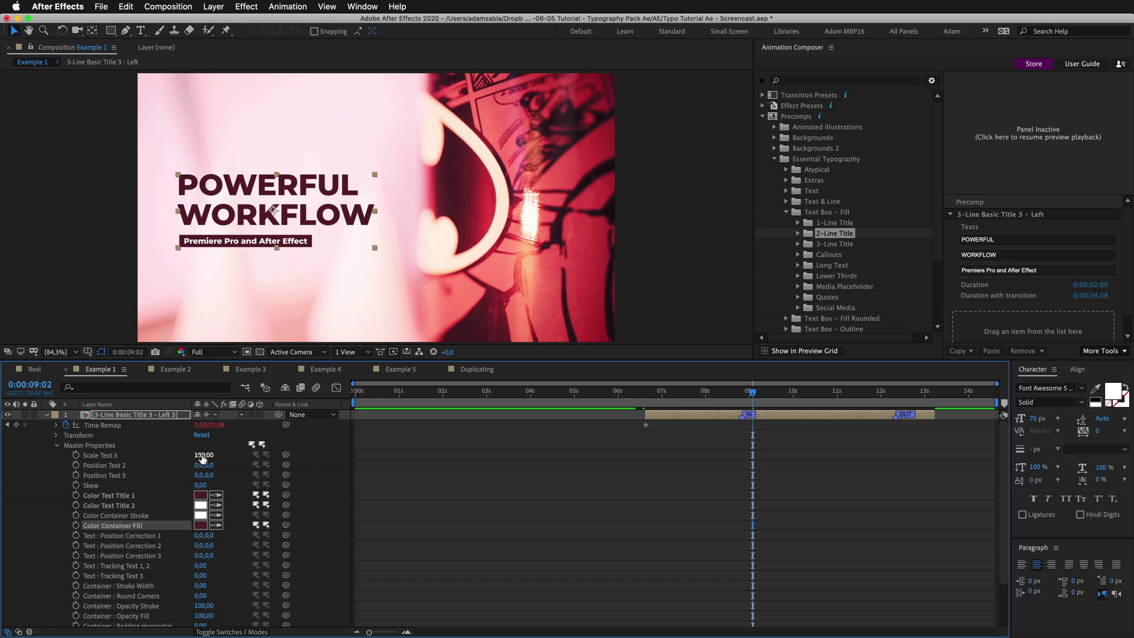
Scale the subtitle line to 131, try rounding the box corners, then undo that change
{"action": "left_click_drag", "start_coordinate": [203, 456], "coordinate": [223, 461]}
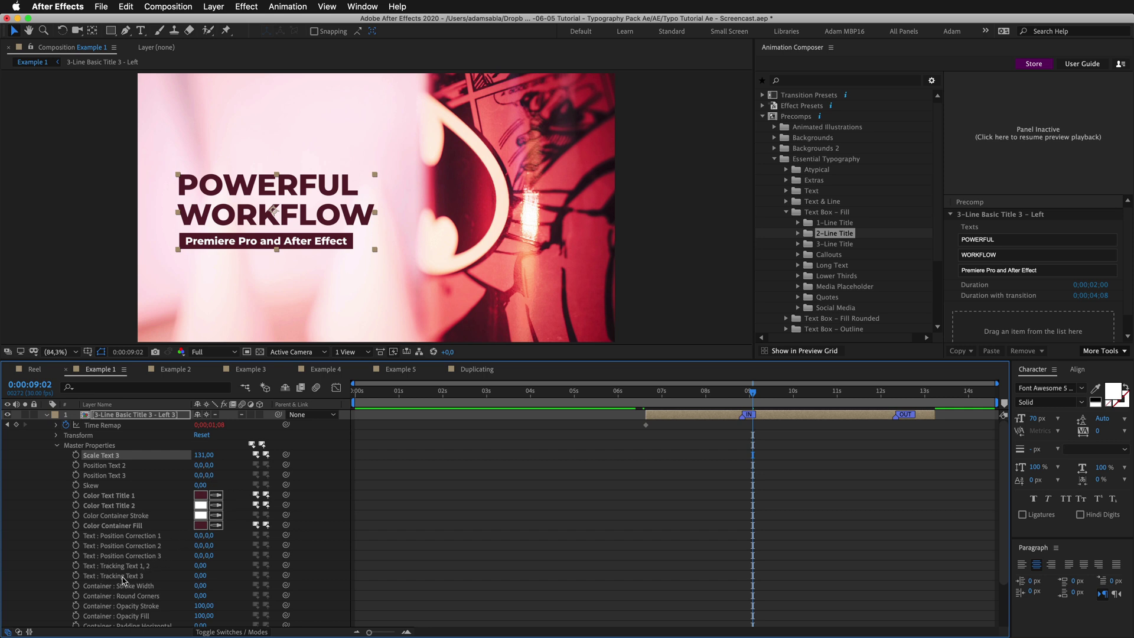
{"action": "scroll", "coordinate": [124, 579], "scroll_direction": "down", "scroll_amount": 3}
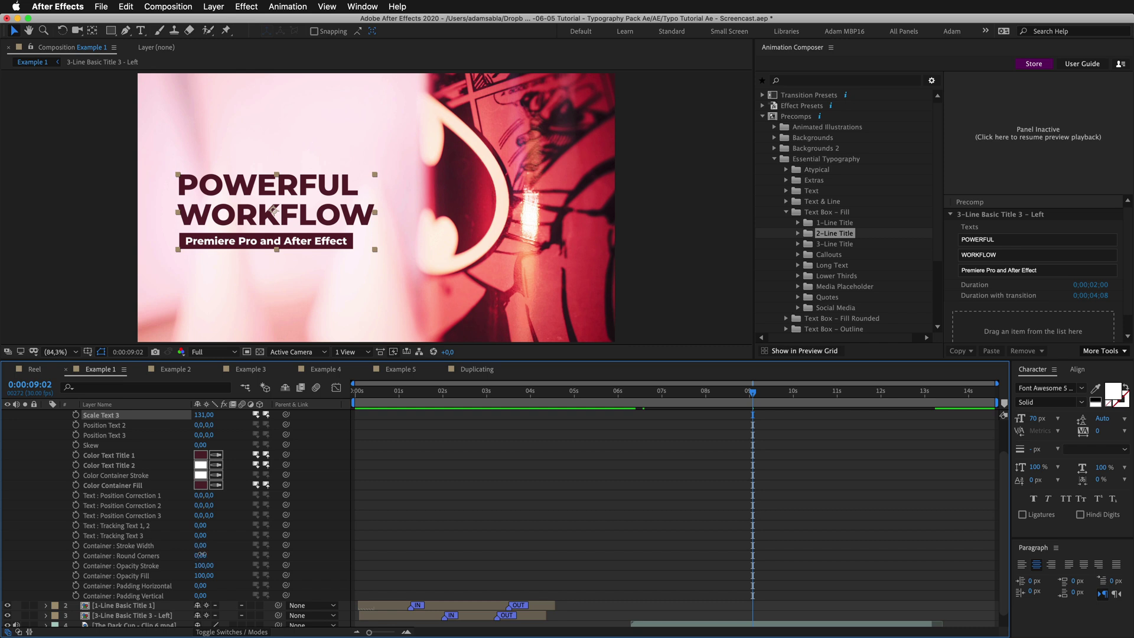
{"action": "left_click_drag", "start_coordinate": [202, 555], "coordinate": [248, 588]}
{"action": "key", "text": "super+z"}
{"action": "key", "text": "super+z"}
{"action": "key", "text": "super+z"}
{"action": "key", "text": "super+z"}
{"action": "key", "text": "super+z"}
Nudge the subtitle line down and preview the title around 0:00:09:02
{"action": "left_click_drag", "start_coordinate": [204, 515], "coordinate": [215, 519]}
{"action": "left_click", "coordinate": [514, 494]}
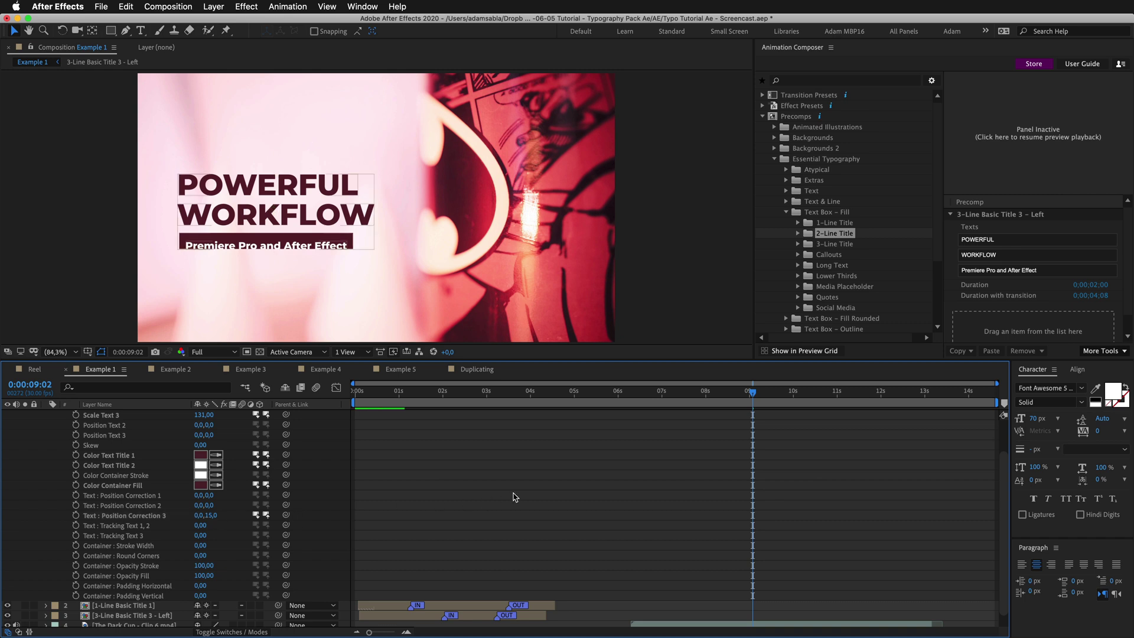
{"action": "mouse_move", "coordinate": [747, 395]}
{"action": "left_mouse_down"}
{"action": "mouse_move", "coordinate": [656, 403]}
{"action": "mouse_move", "coordinate": [752, 405]}
{"action": "left_mouse_up"}
{"action": "left_click", "coordinate": [100, 415]}
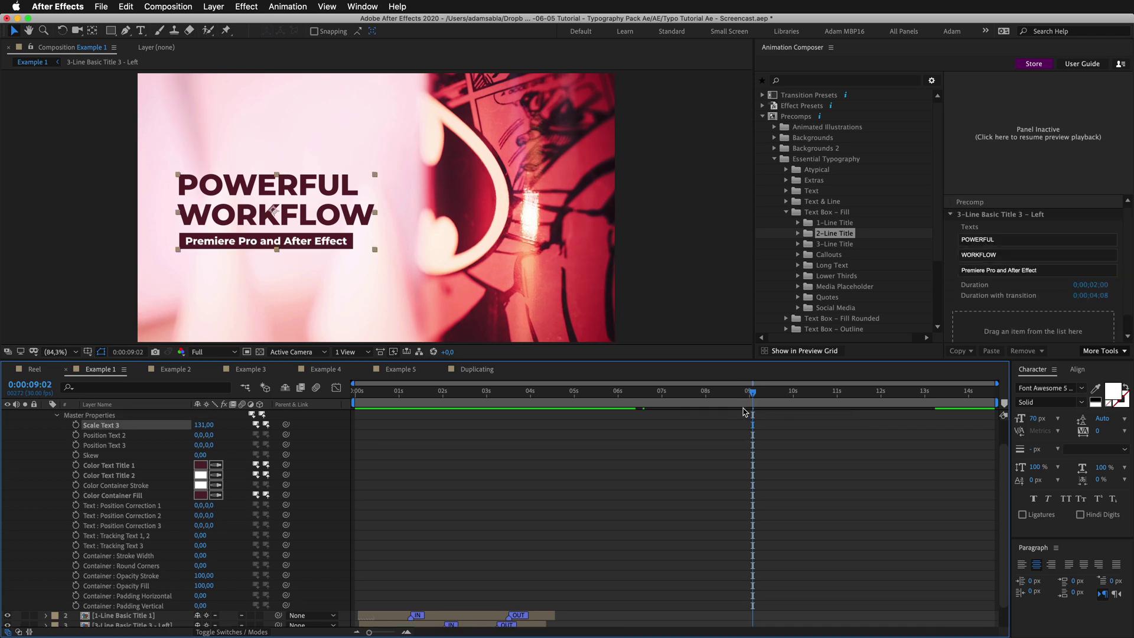
{"action": "scroll", "coordinate": [178, 502], "scroll_direction": "up", "scroll_amount": 2}
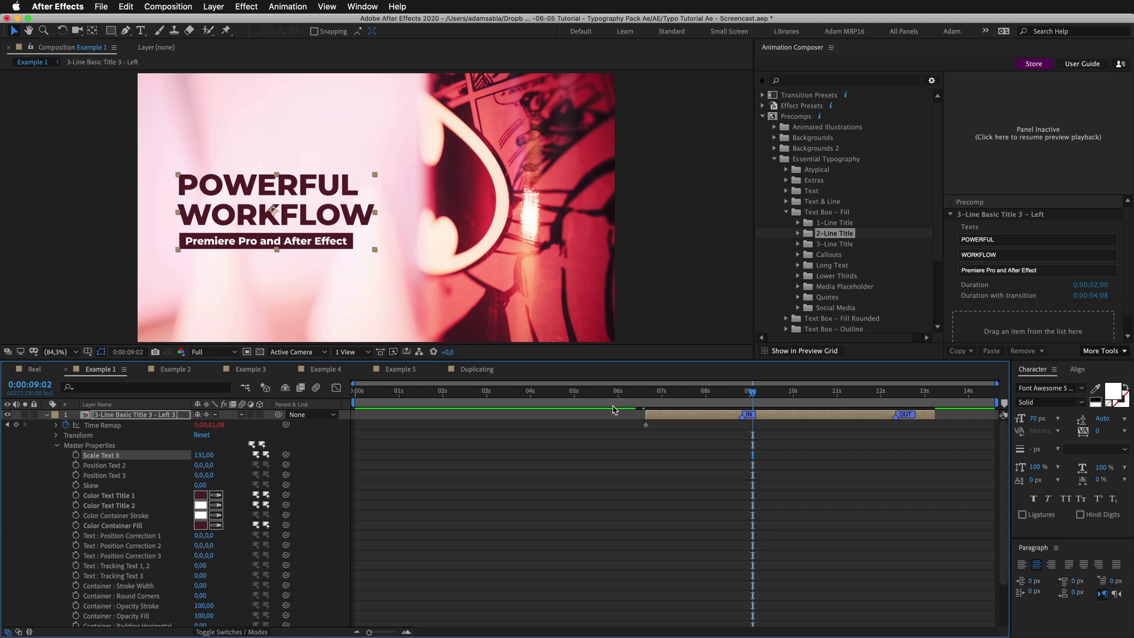
Inside the title precomp, set Text 1–3 to the Inter Black font
{"action": "double_click", "coordinate": [762, 418]}
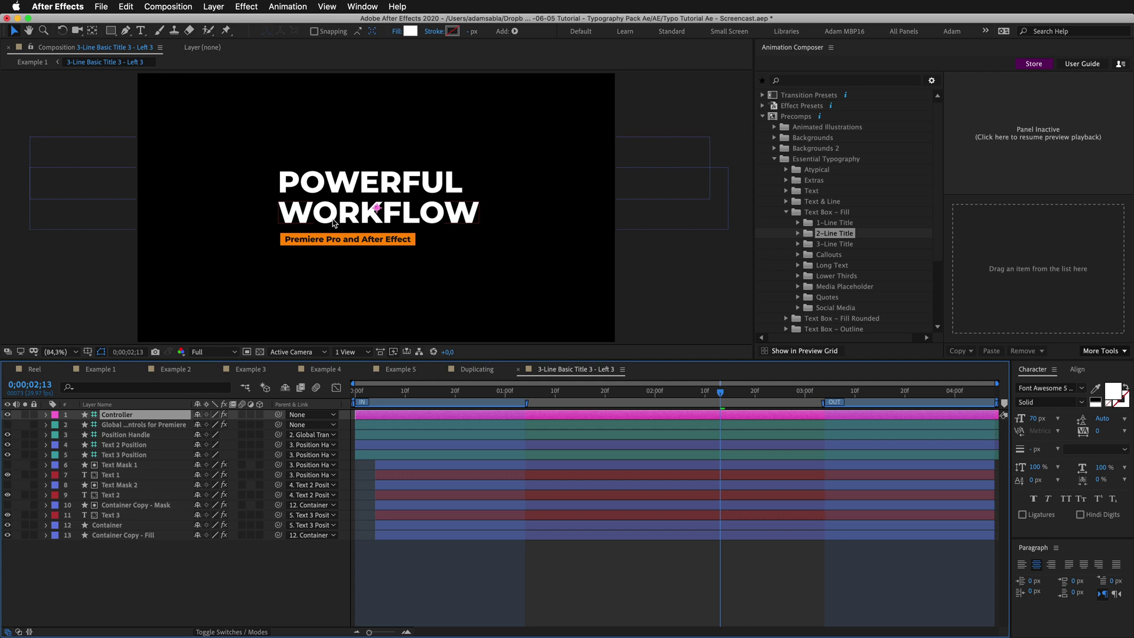
{"action": "left_click", "coordinate": [107, 372]}
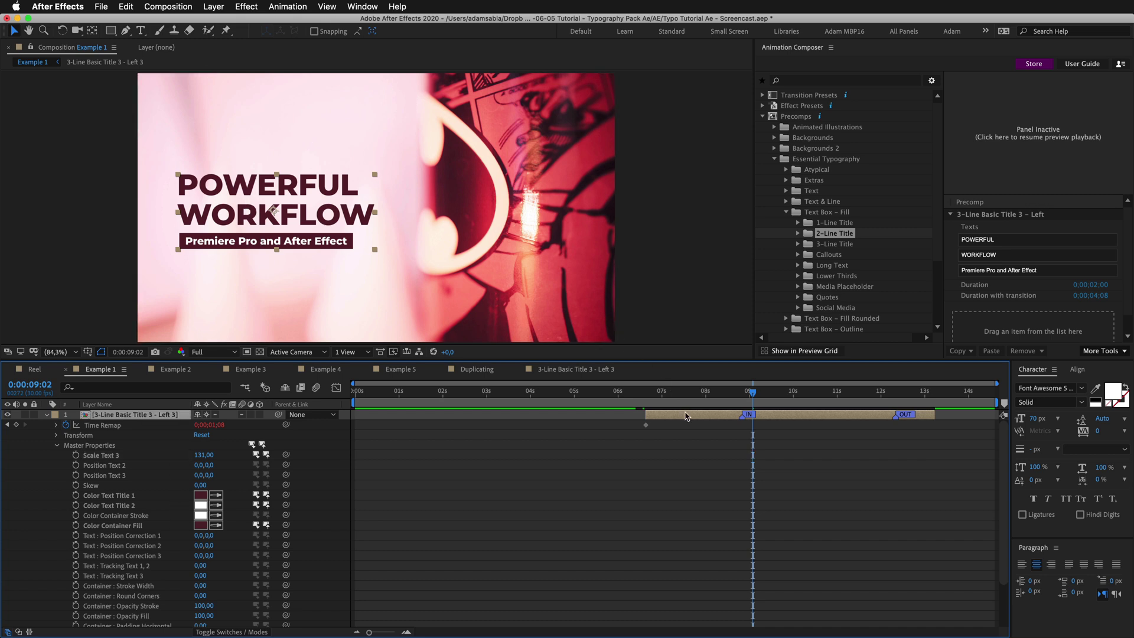
{"action": "double_click", "coordinate": [686, 416]}
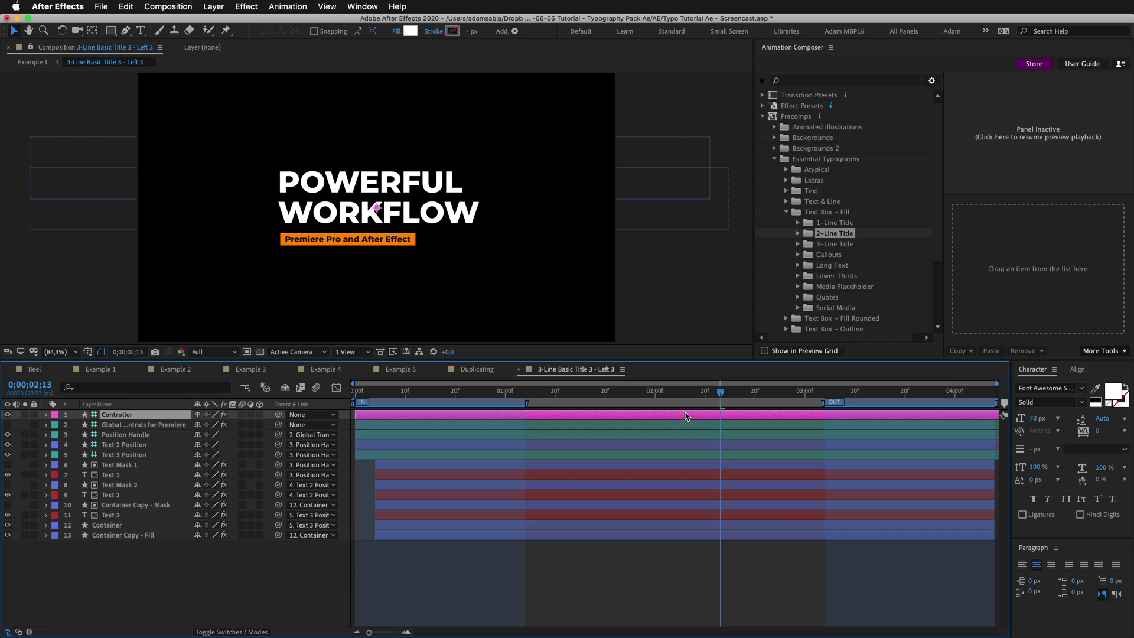
{"action": "left_click", "coordinate": [703, 475]}
{"action": "left_click", "coordinate": [703, 495], "text": "super"}
{"action": "left_click", "coordinate": [703, 516], "text": "super"}
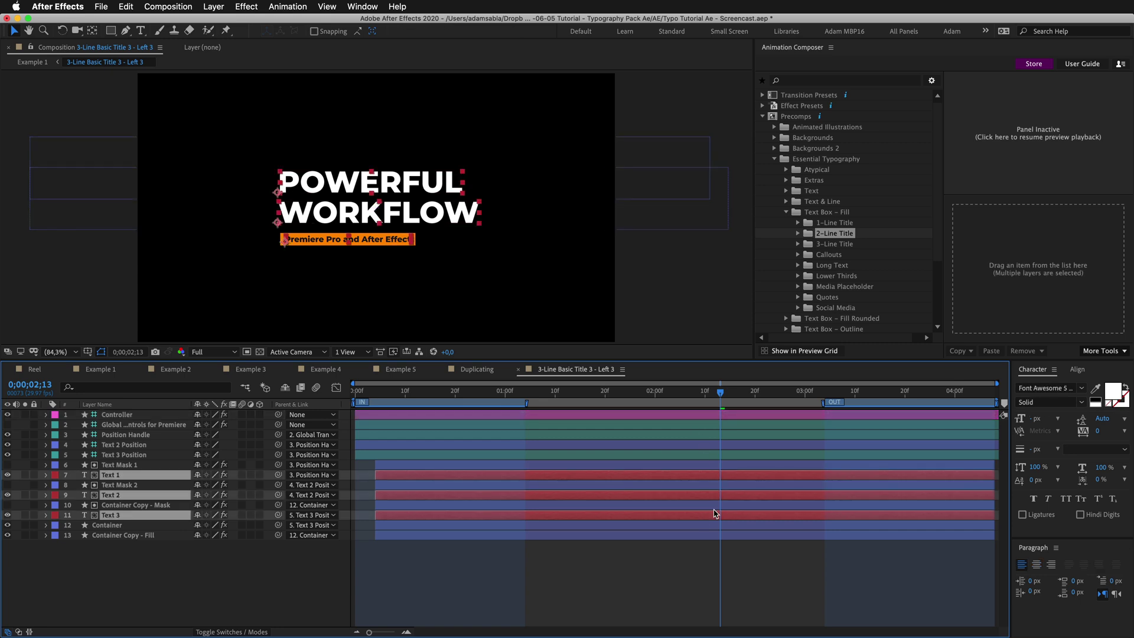
{"action": "left_click", "coordinate": [1031, 389]}
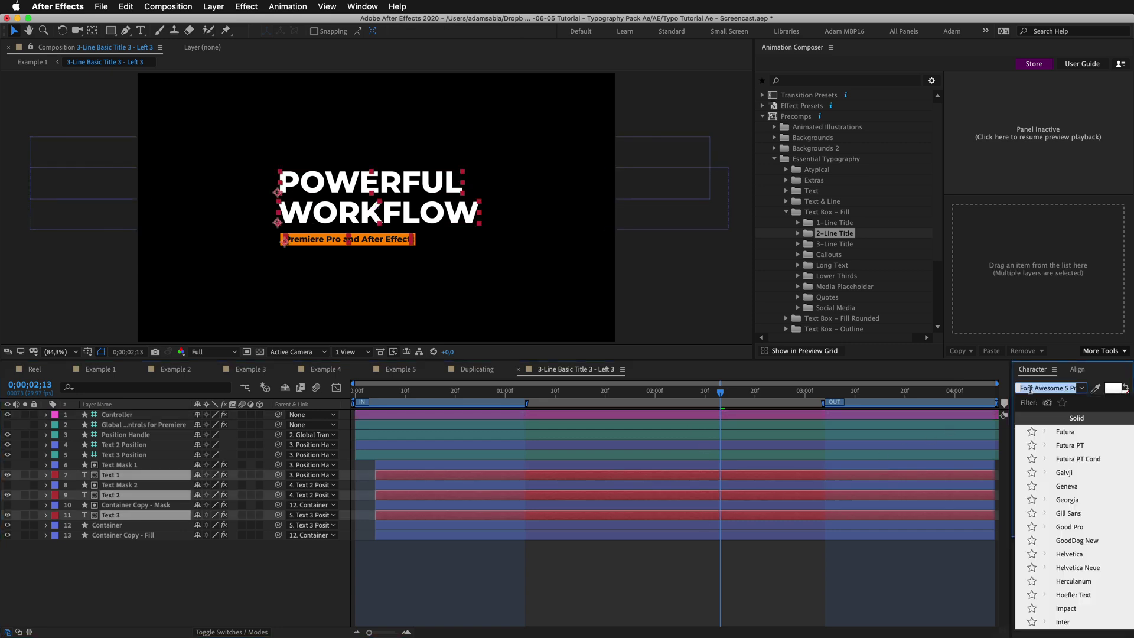
{"action": "type", "text": "inter"}
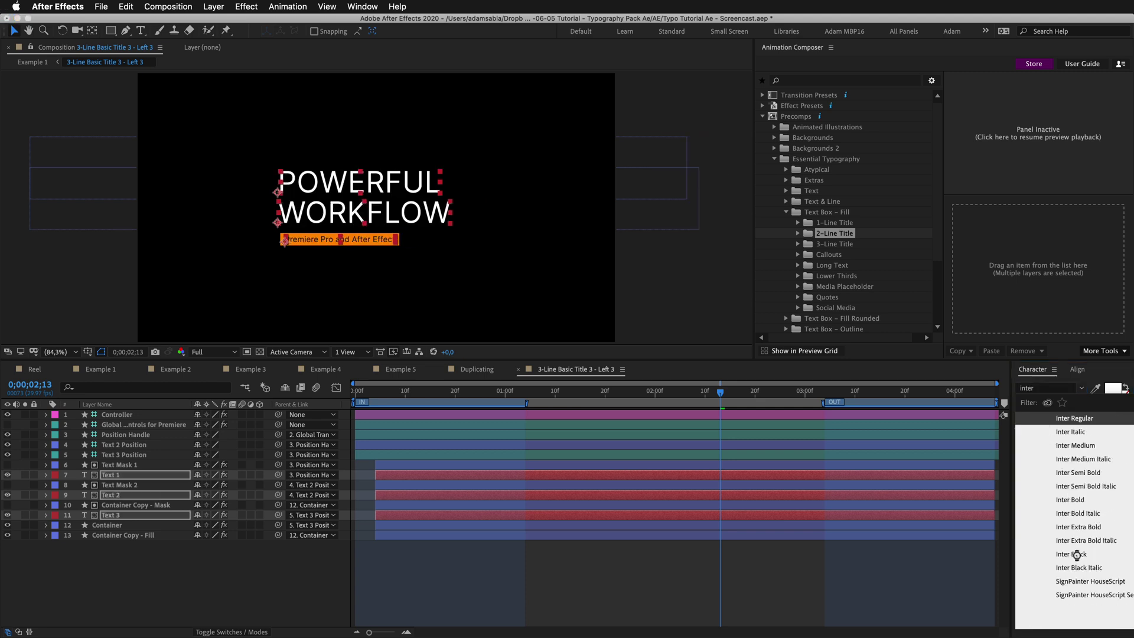
{"action": "left_click", "coordinate": [1077, 553]}
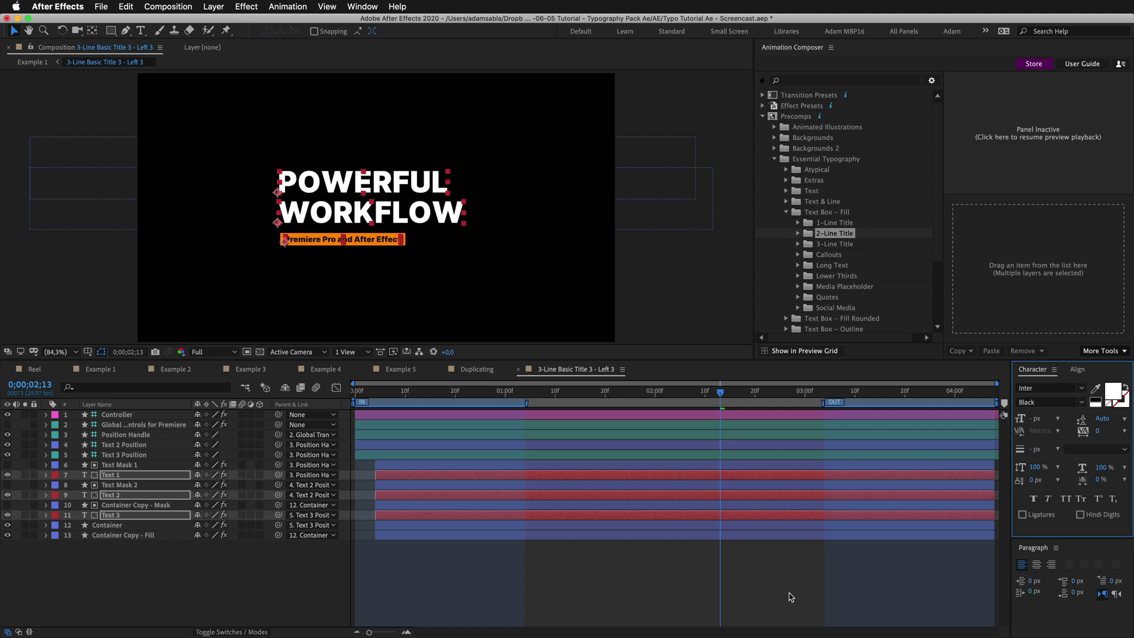
Retype the first line POWERFUL as 'HELLO'
{"action": "left_click", "coordinate": [790, 595]}
{"action": "double_click", "coordinate": [703, 476]}
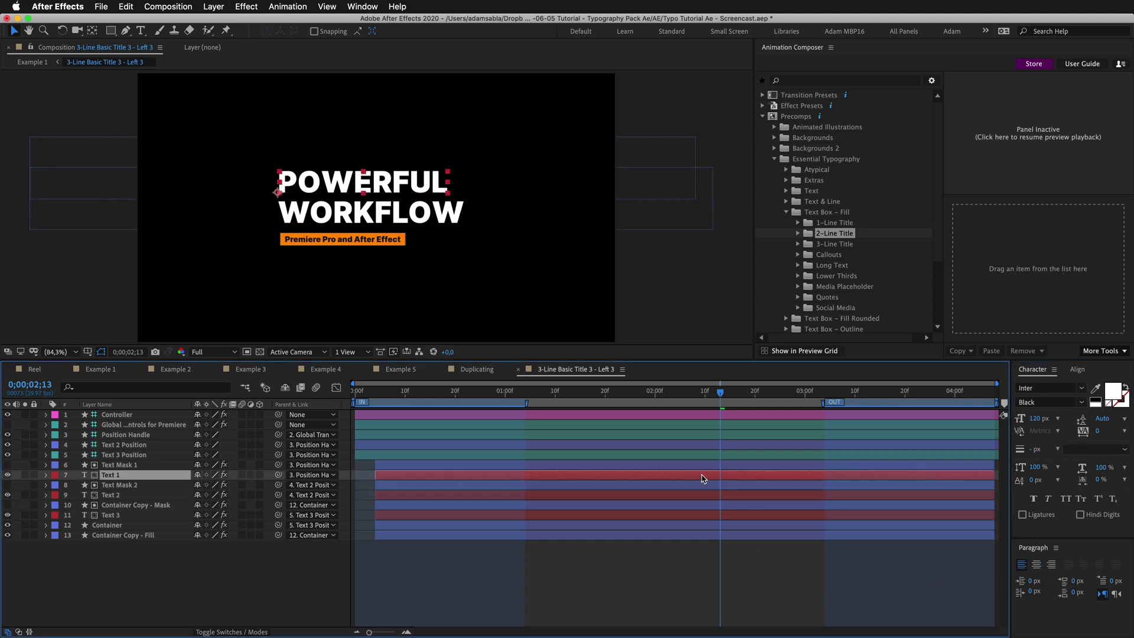
{"action": "type", "text": "HELLO"}
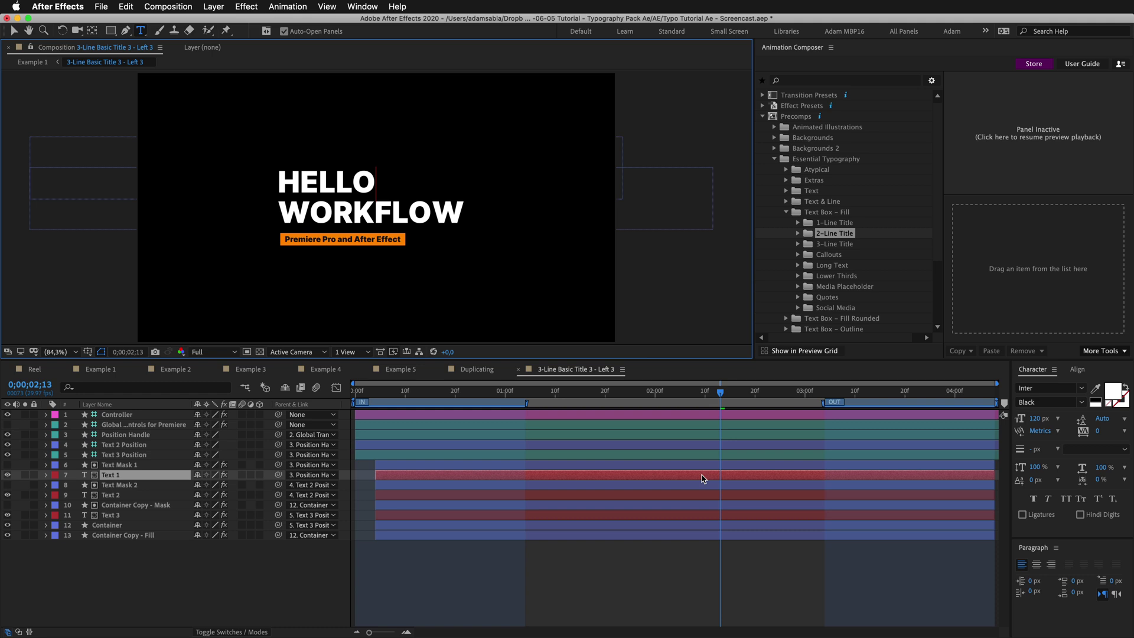
{"action": "key", "text": "Escape"}
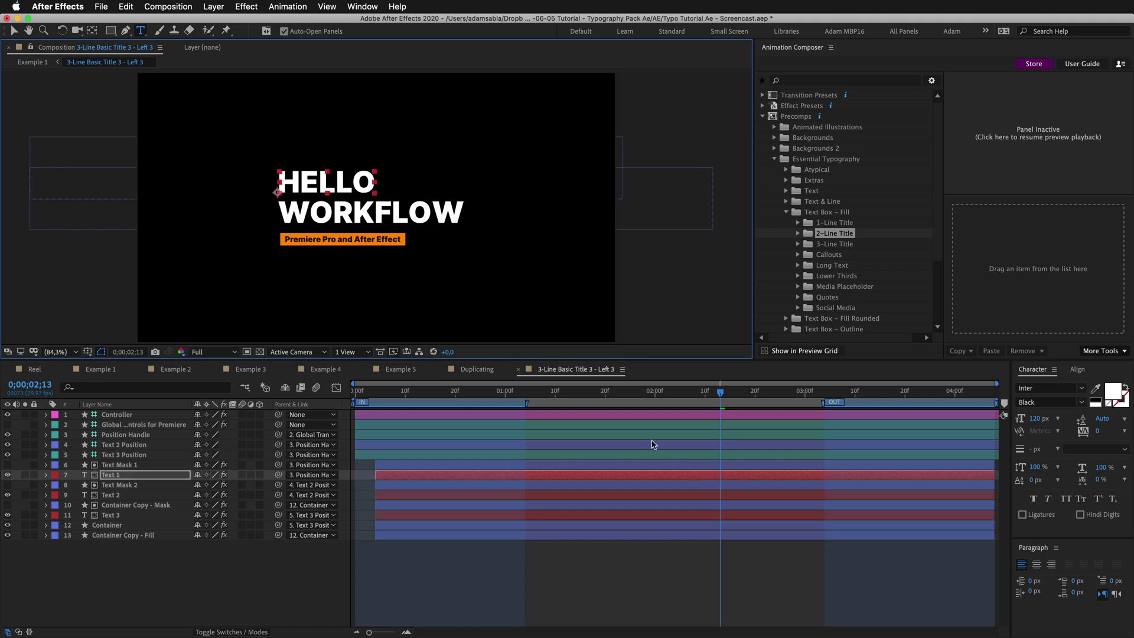
Return to Example 1 and scrub slightly later to preview the title
{"action": "left_click", "coordinate": [520, 370]}
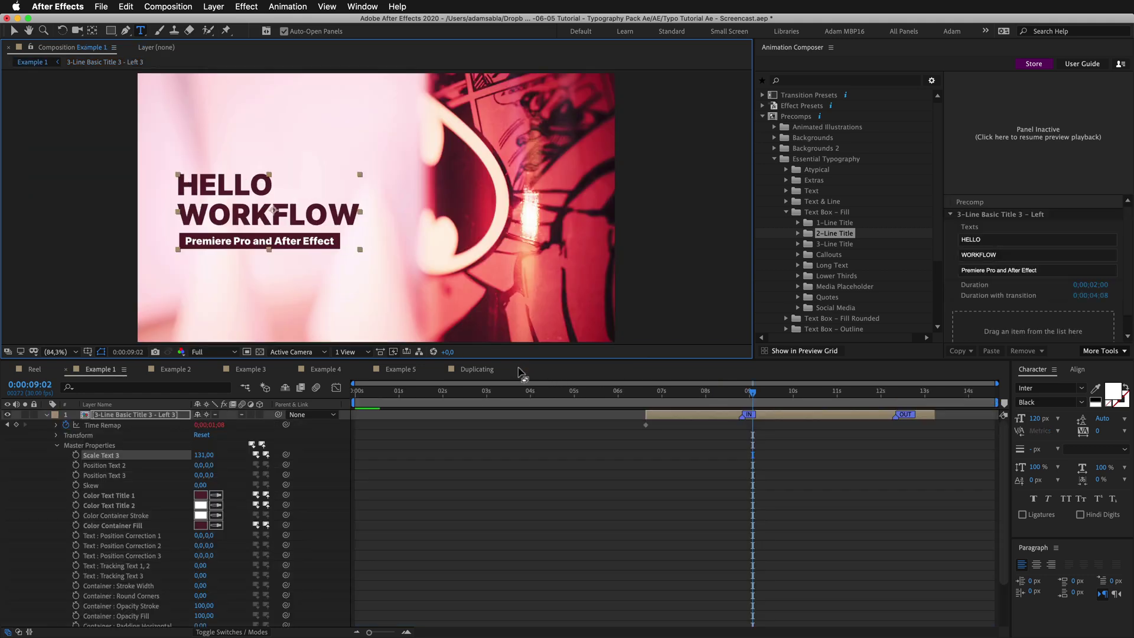
{"action": "left_click_drag", "start_coordinate": [742, 397], "coordinate": [771, 397]}
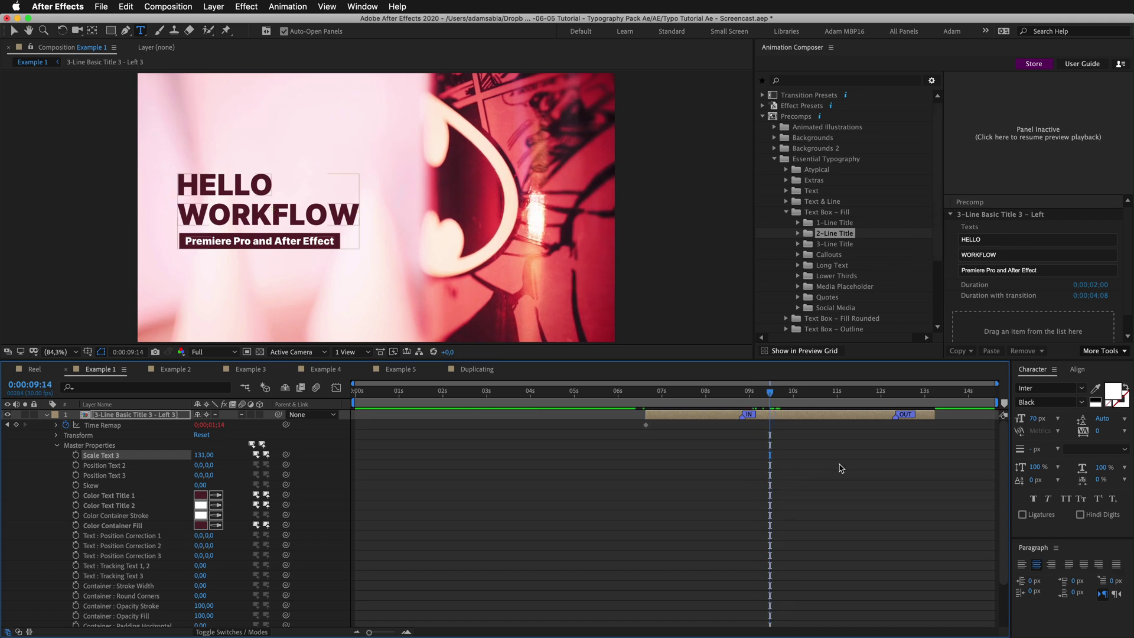
{"action": "left_click", "coordinate": [853, 463]}
{"action": "left_click", "coordinate": [825, 419]}
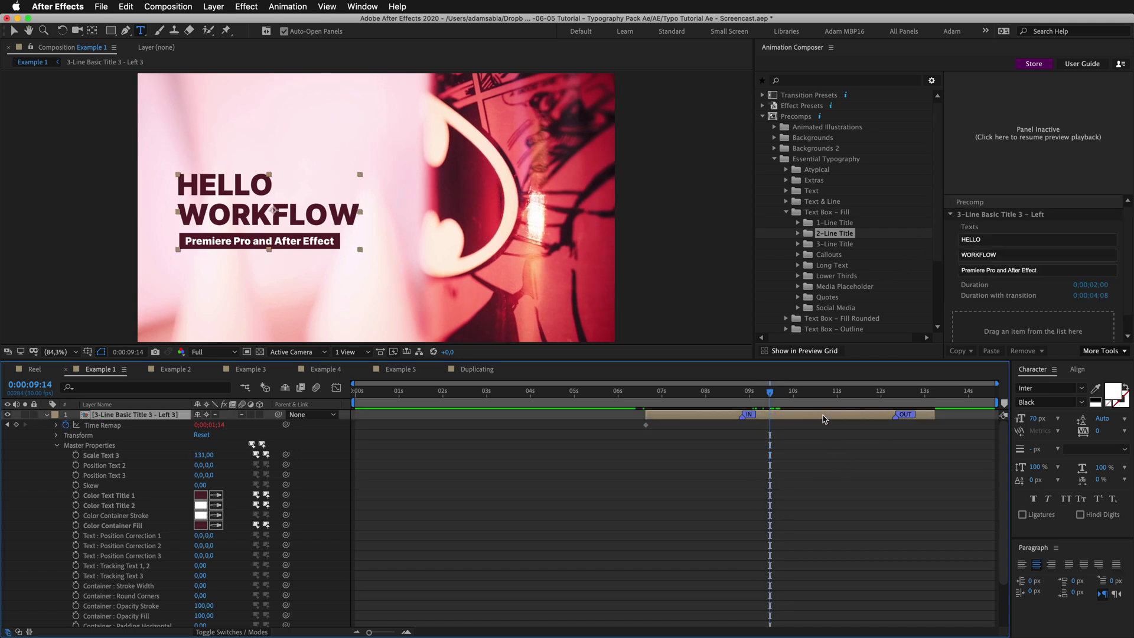
Replace HELLO with 'POWEFUL' in Animation Composer's first Texts field
{"action": "left_click", "coordinate": [990, 239]}
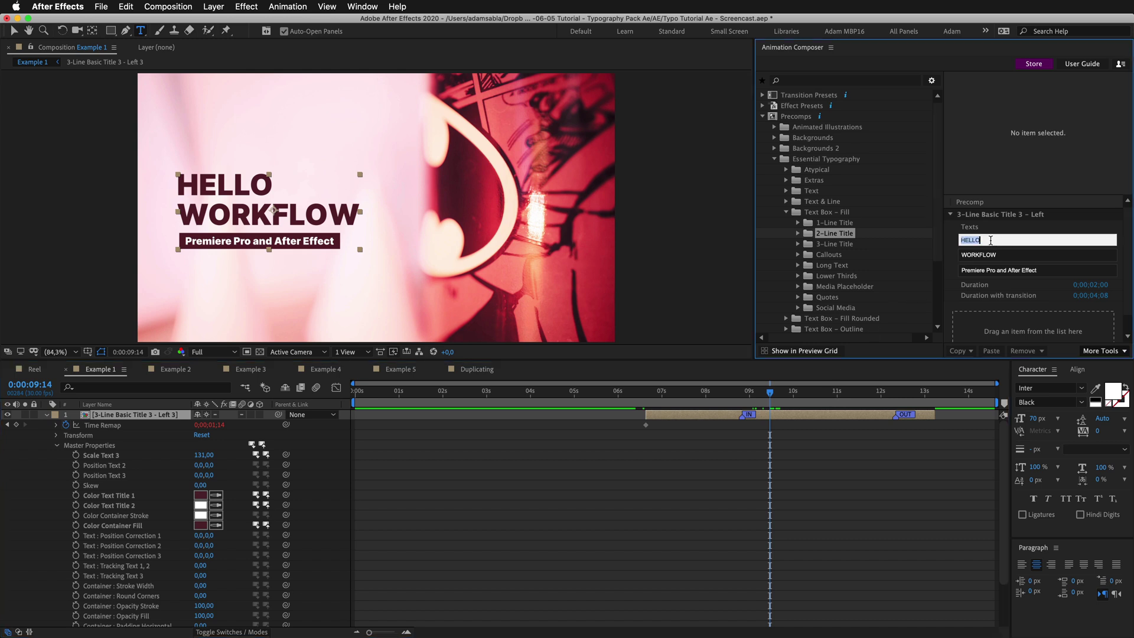
{"action": "type", "text": "POWEFUL"}
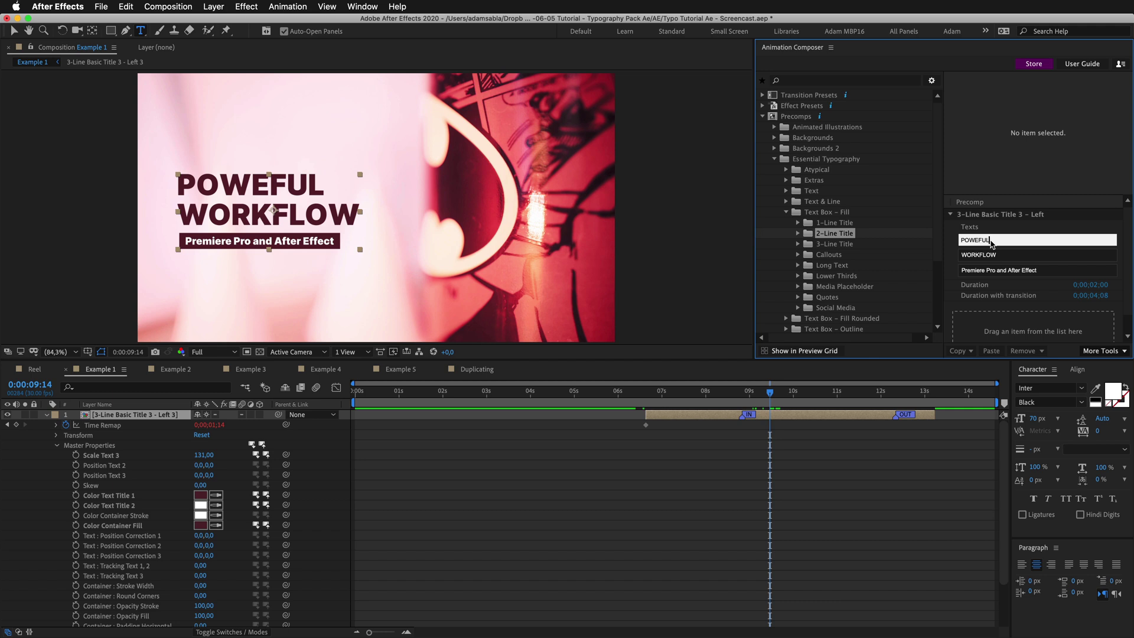
{"action": "left_click", "coordinate": [812, 452]}
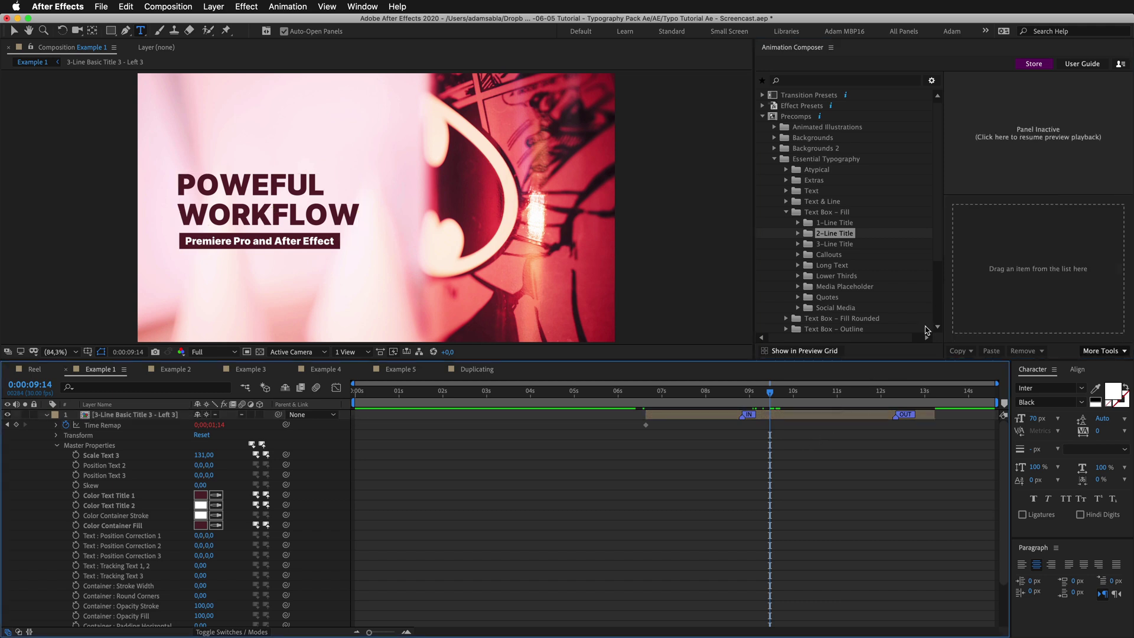
{"action": "left_click", "coordinate": [858, 417]}
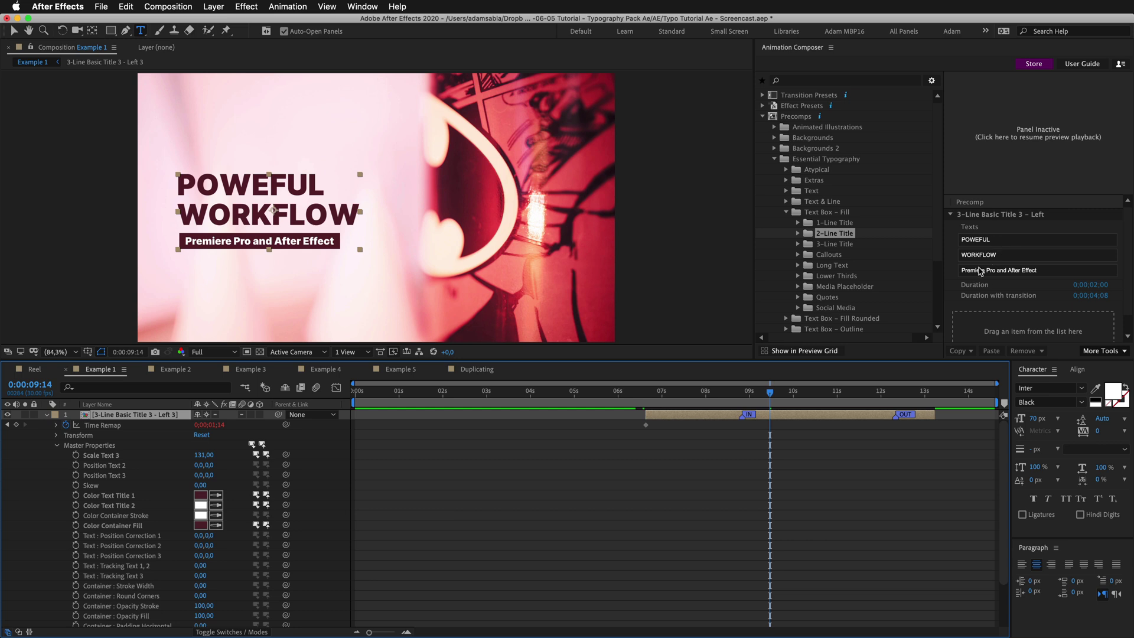
Inspect the title precomp, then duplicate the title layer and drag the copy lower
{"action": "double_click", "coordinate": [808, 417]}
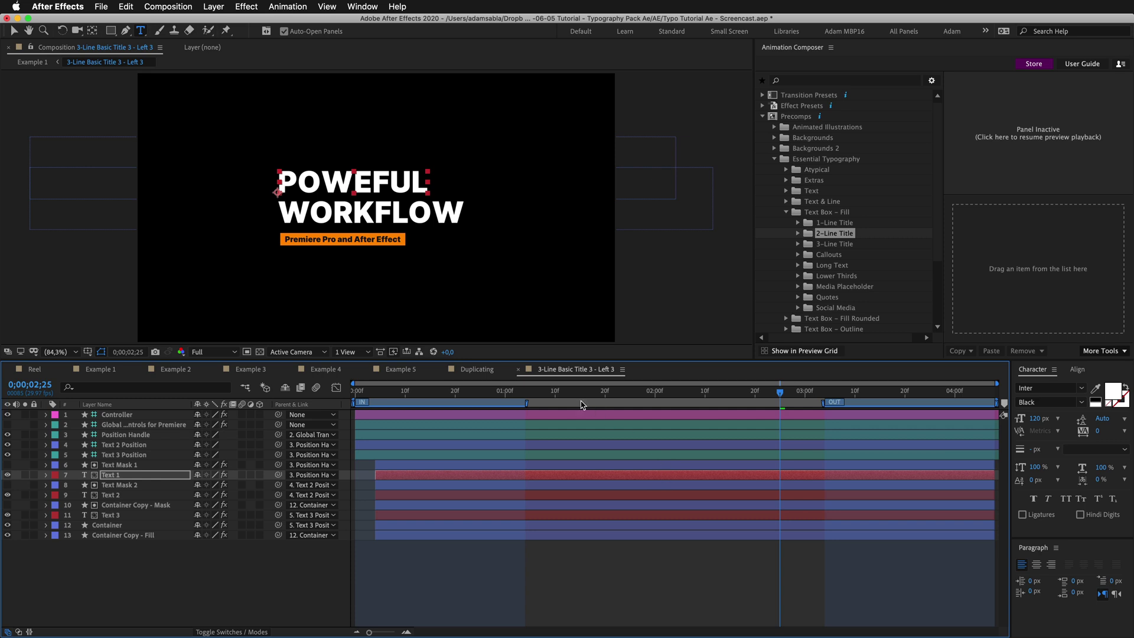
{"action": "left_click", "coordinate": [518, 370]}
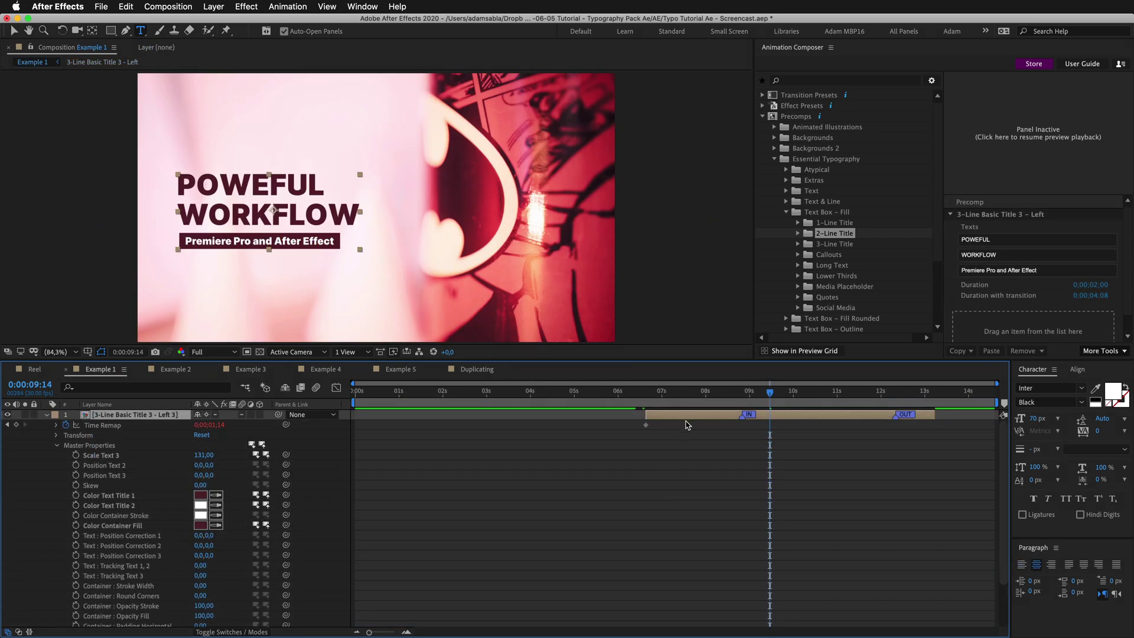
{"action": "key", "text": "super+d"}
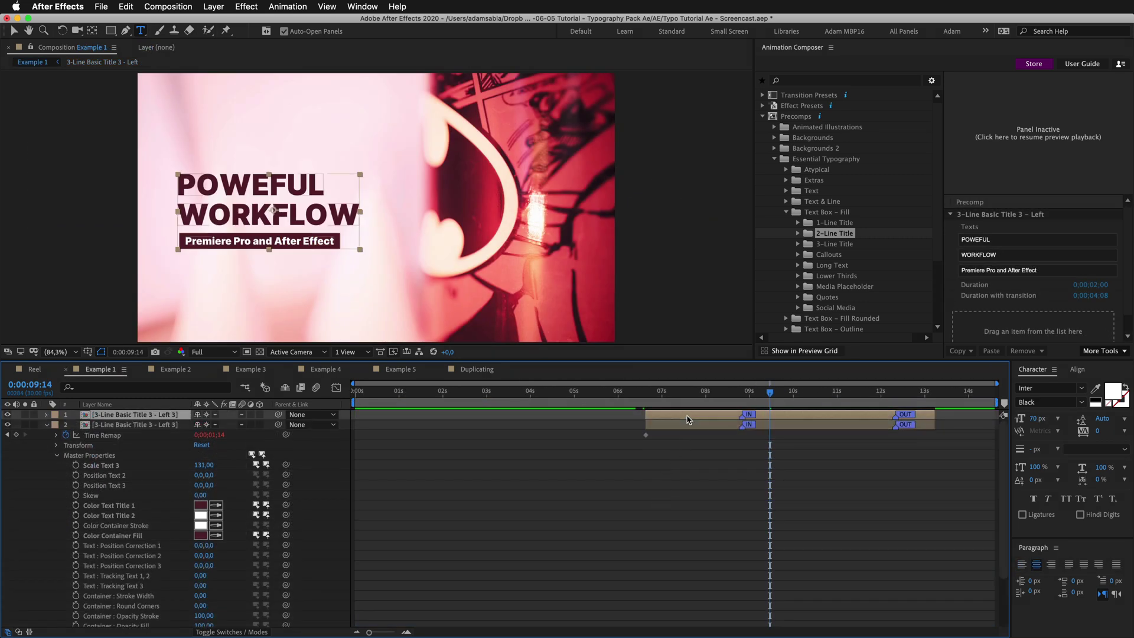
{"action": "key", "text": "v"}
{"action": "left_click_drag", "start_coordinate": [304, 214], "coordinate": [301, 298]}
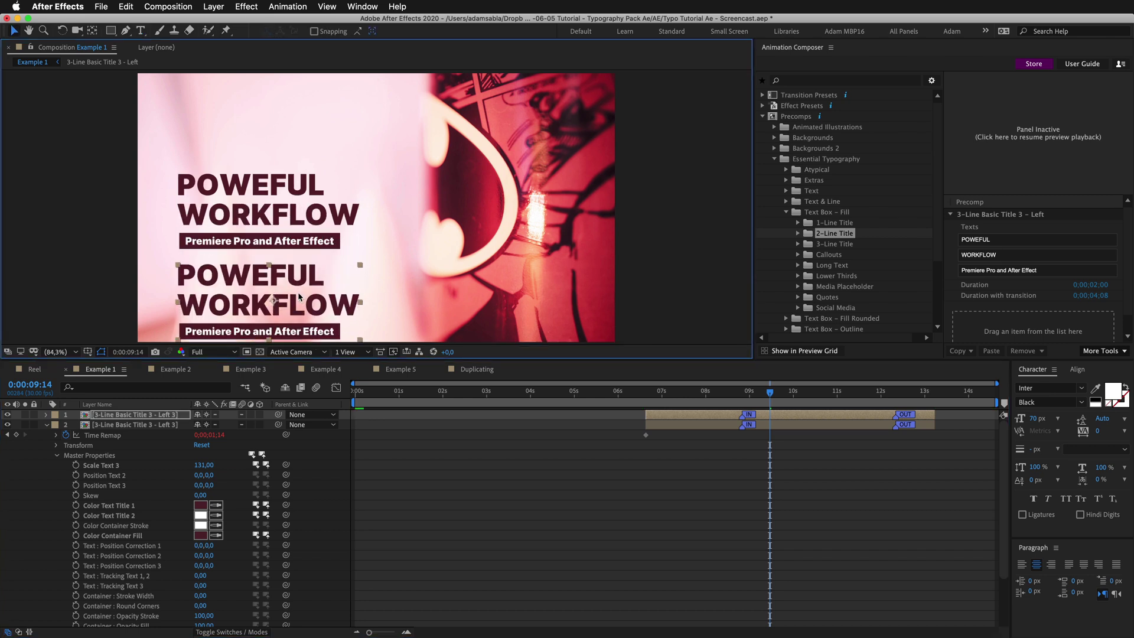
Test changing the copy's first line to HELLO, undo the edits, and duplicate the title again
{"action": "left_click", "coordinate": [1007, 240]}
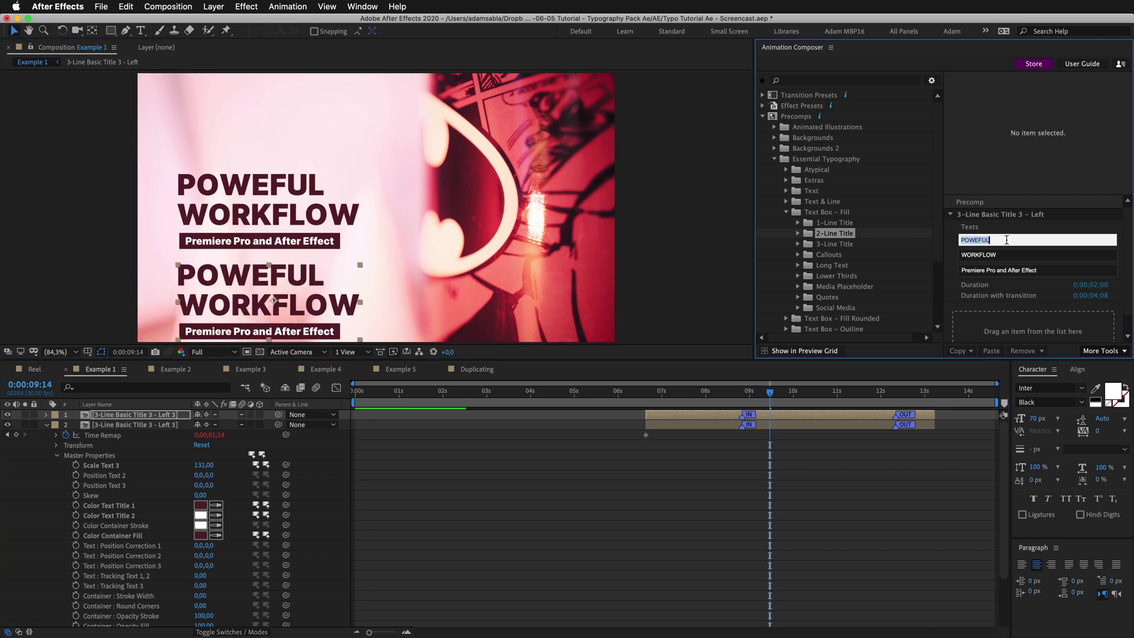
{"action": "type", "text": "HELLO"}
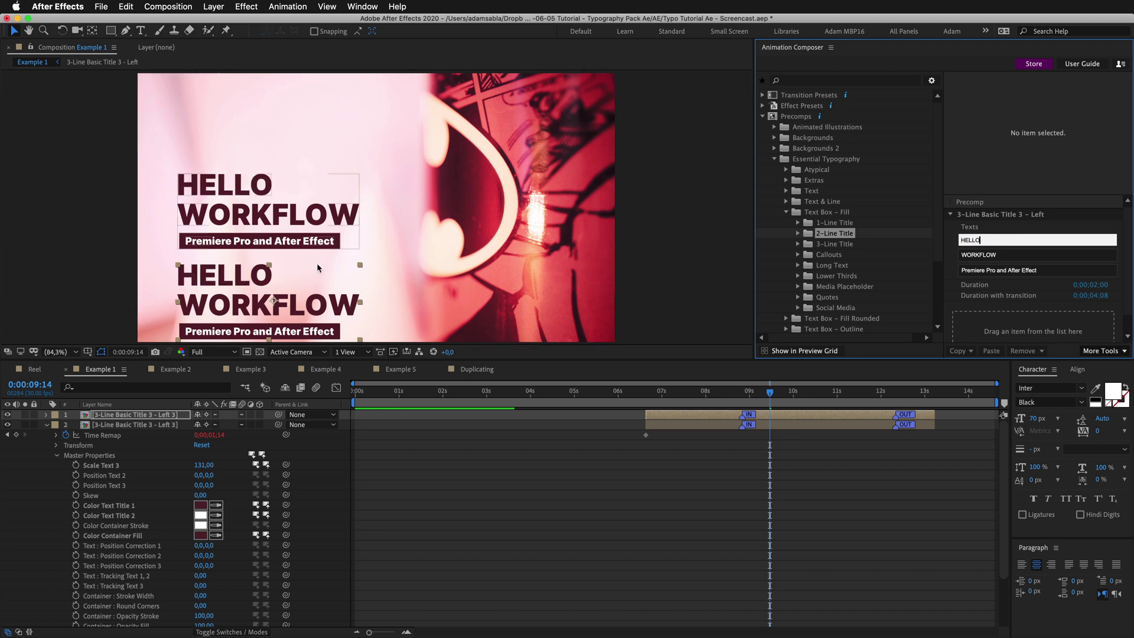
{"action": "left_click", "coordinate": [545, 497]}
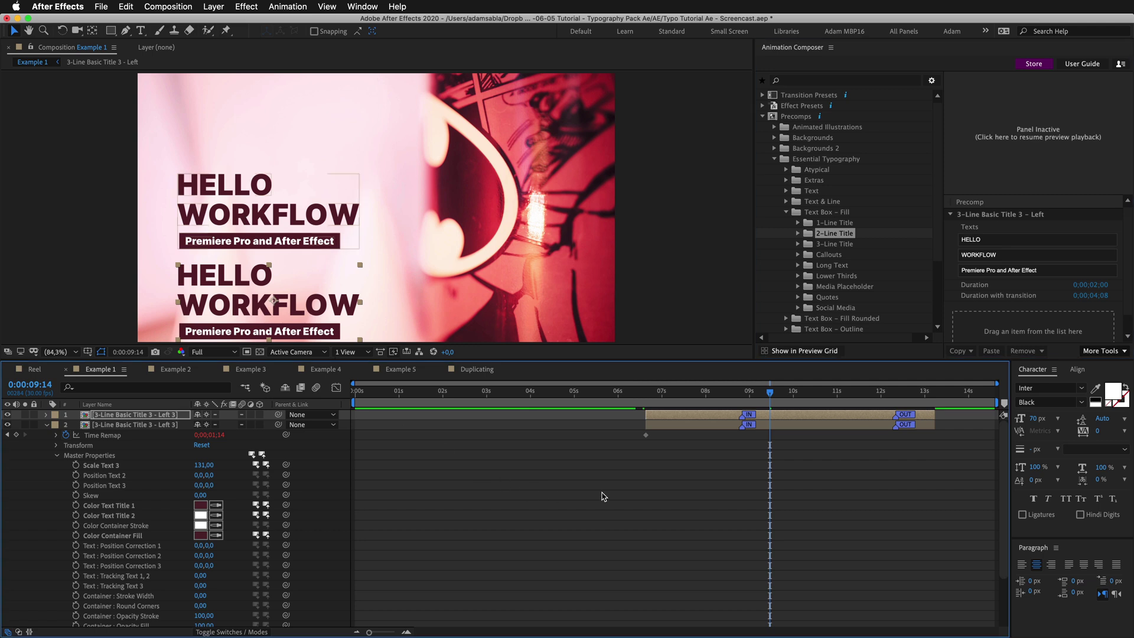
{"action": "key", "text": "super+z"}
{"action": "key", "text": "super+z"}
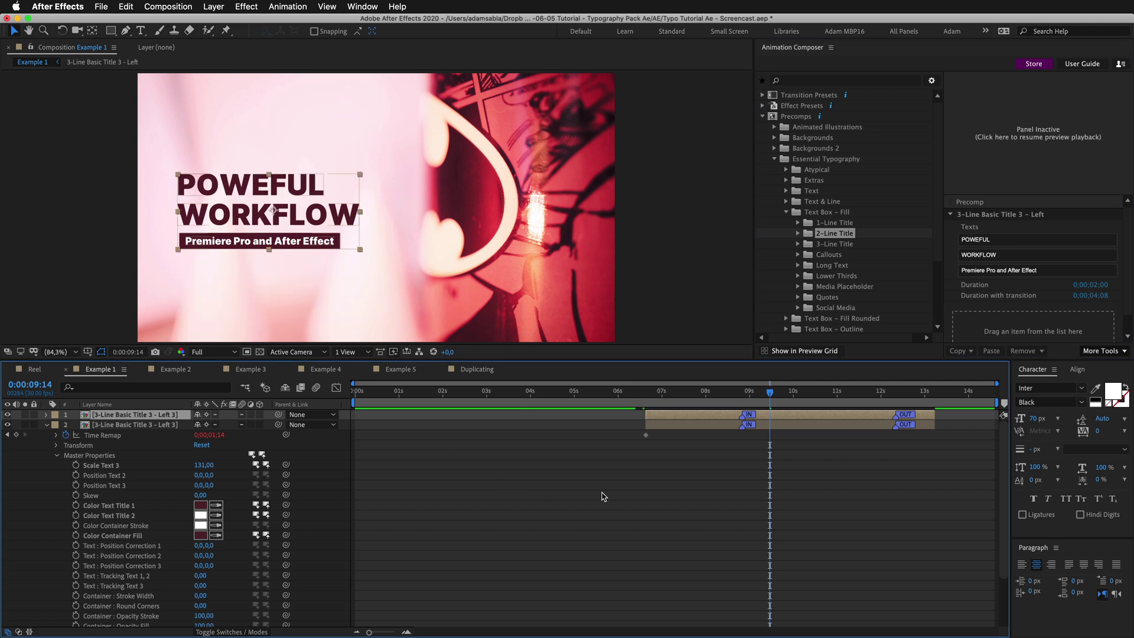
{"action": "key", "text": "super+z"}
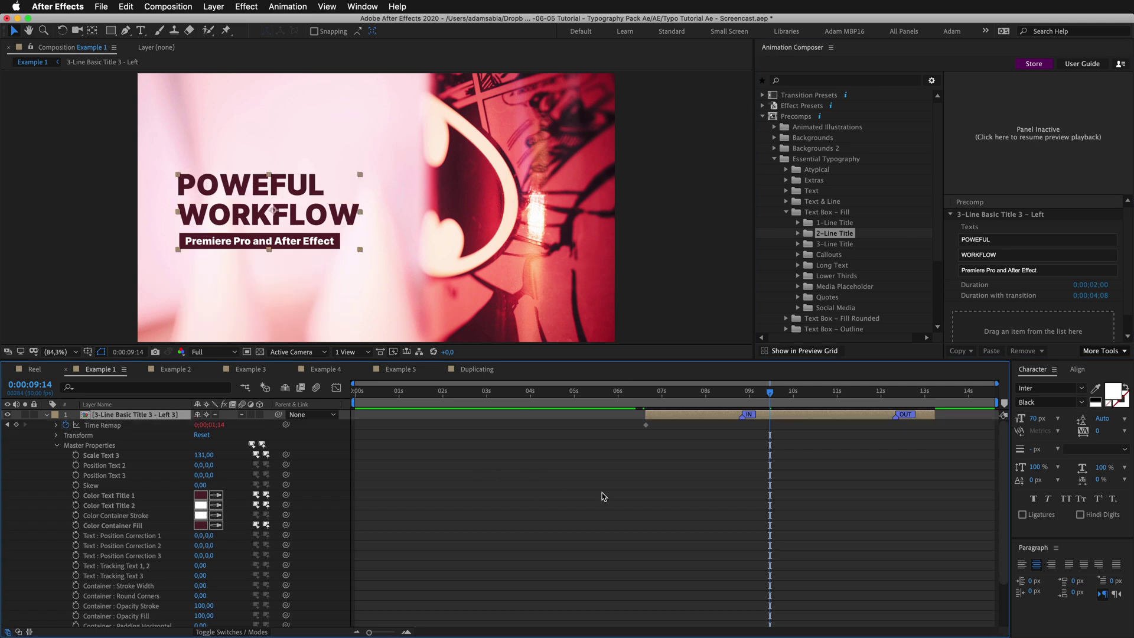
{"action": "key", "text": "super+d"}
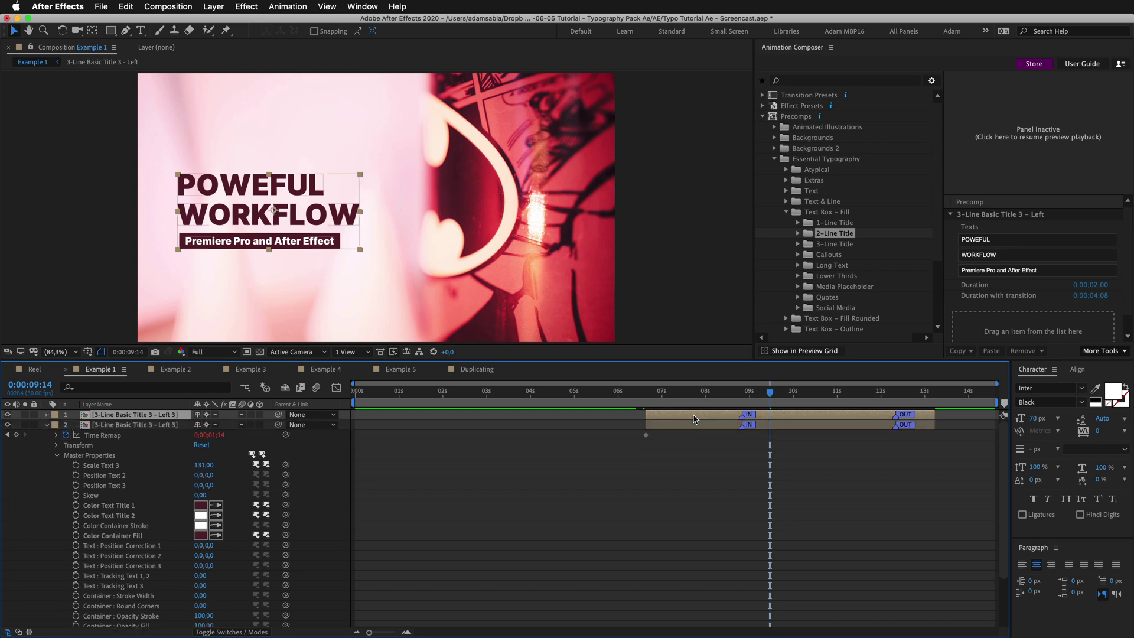
Duplicate the title's source precomp as 3-Line Basic Title 3 - Left 4 and swap it onto the copied layer
{"action": "left_click_drag", "start_coordinate": [338, 216], "coordinate": [406, 312]}
{"action": "right_click", "coordinate": [673, 418]}
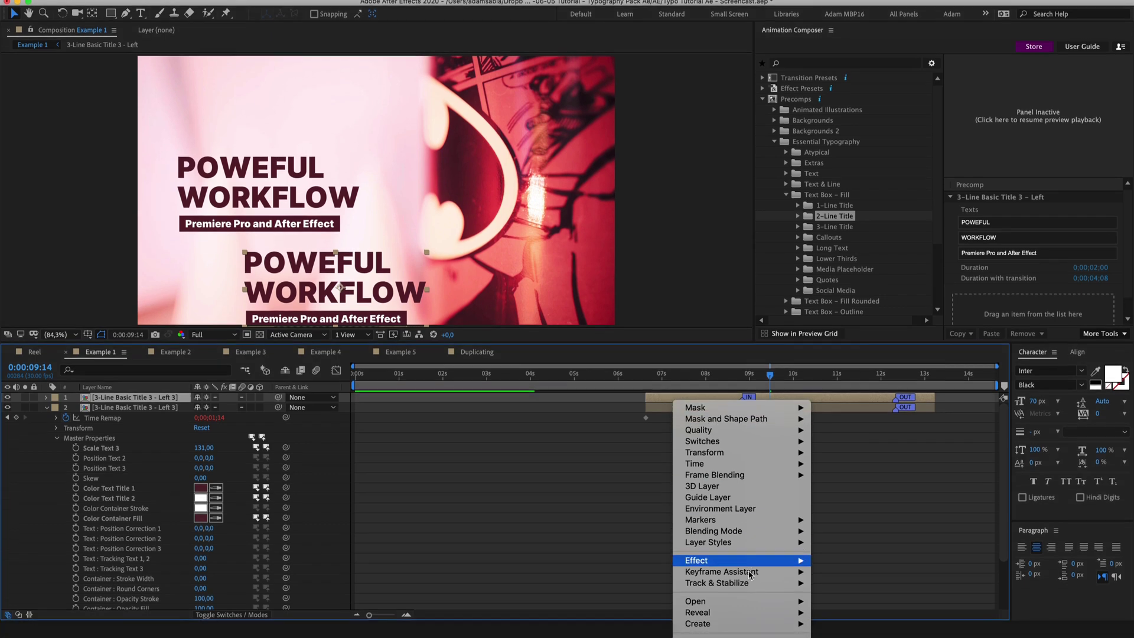
{"action": "mouse_move", "coordinate": [801, 612]}
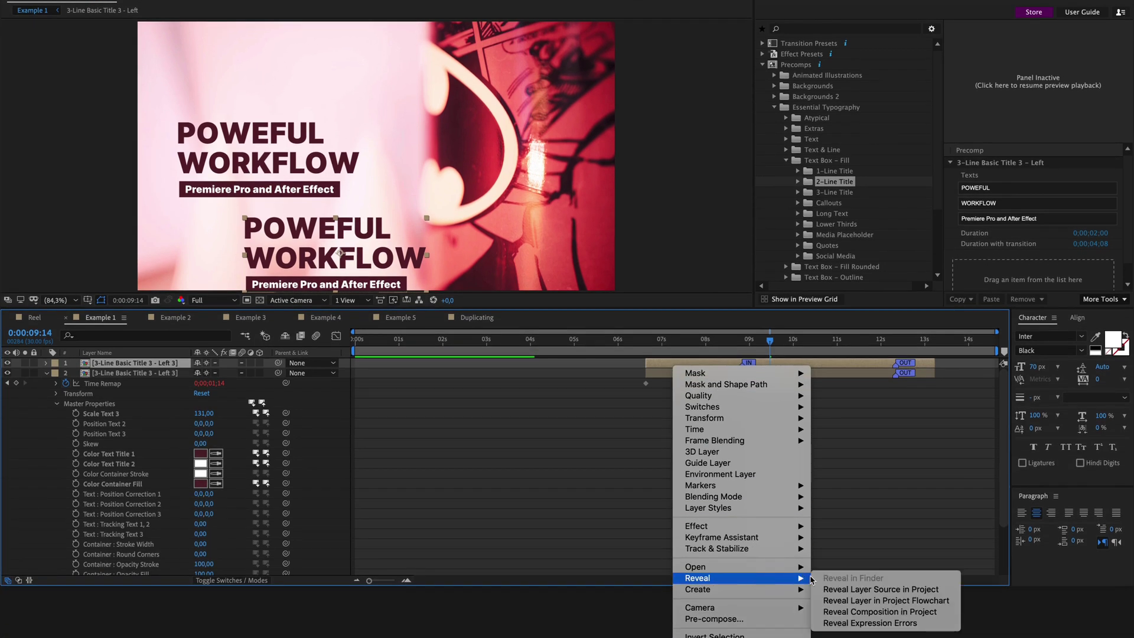
{"action": "left_click", "coordinate": [854, 591]}
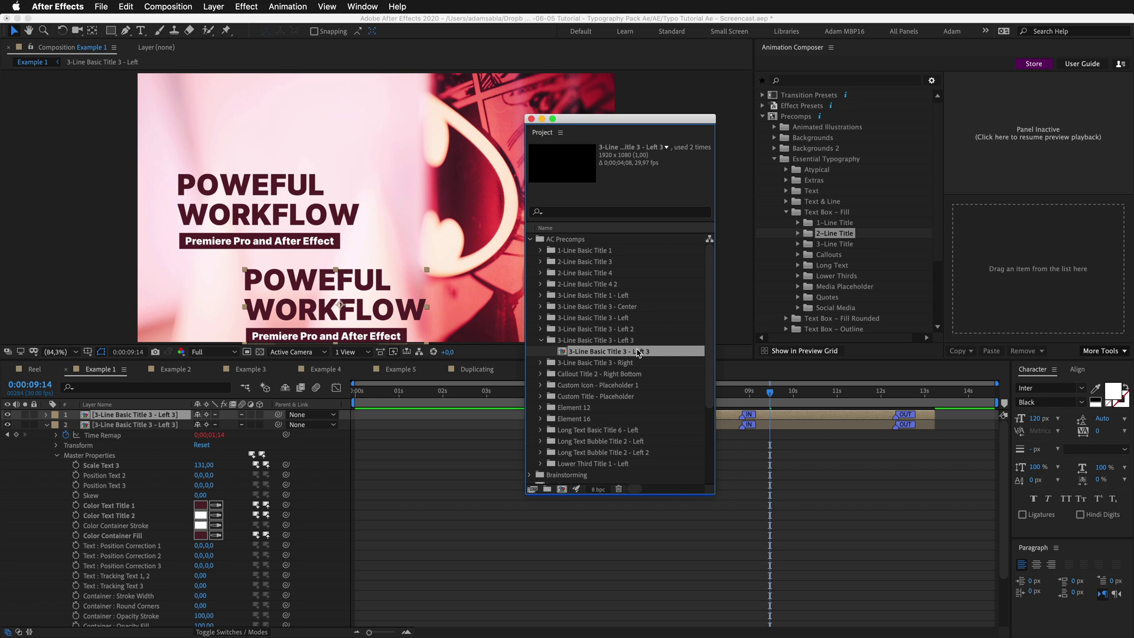
{"action": "key", "text": "super+d"}
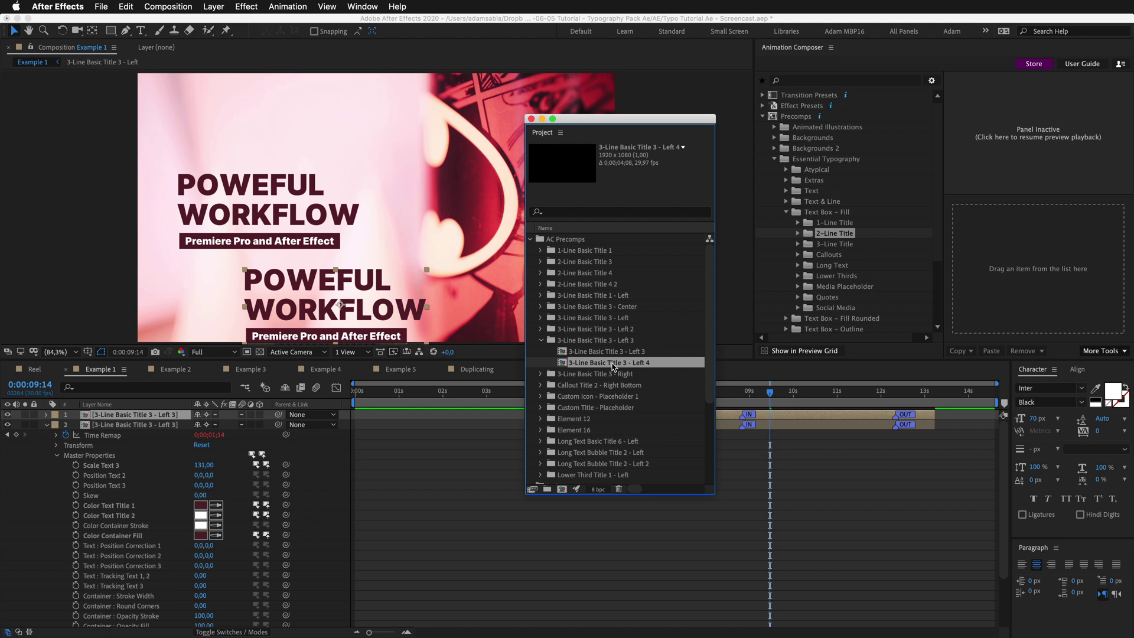
{"action": "left_click_drag", "start_coordinate": [608, 366], "coordinate": [819, 443]}
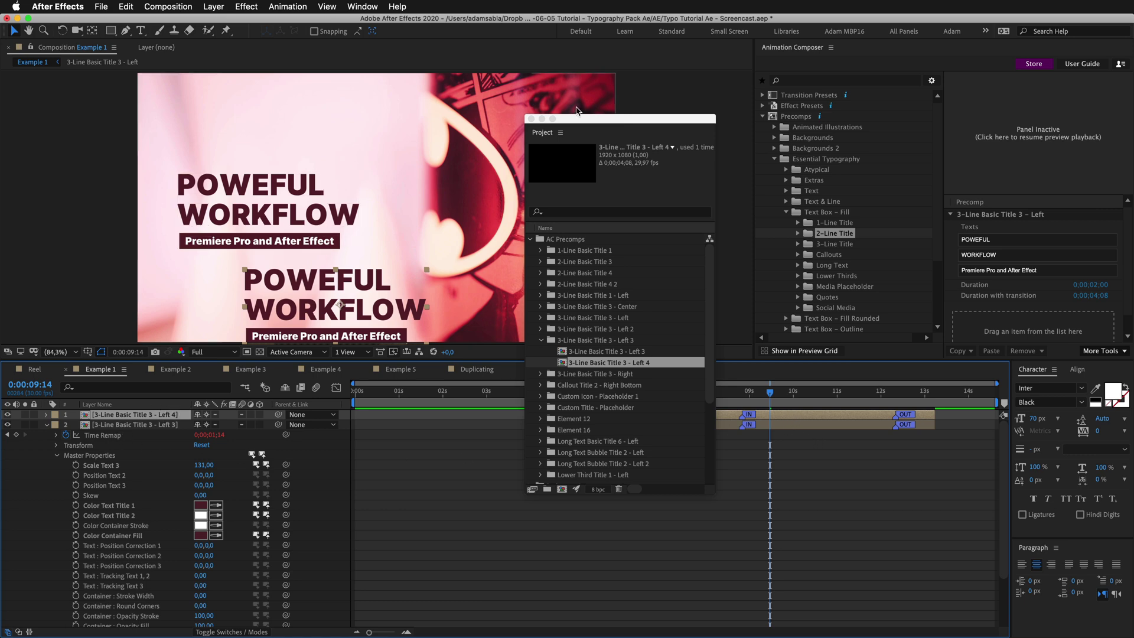
Change the Left 4 copy's first title line to 'HELL', then delete that layer
{"action": "left_click_drag", "start_coordinate": [576, 119], "coordinate": [827, 157]}
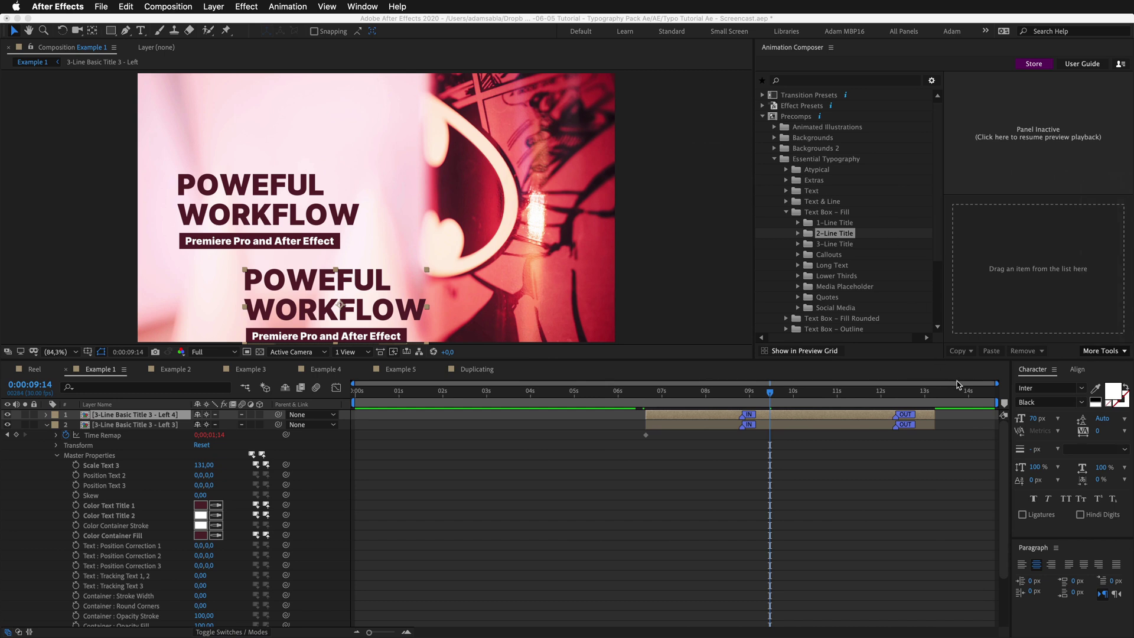
{"action": "left_click", "coordinate": [860, 421]}
{"action": "left_click", "coordinate": [1000, 240]}
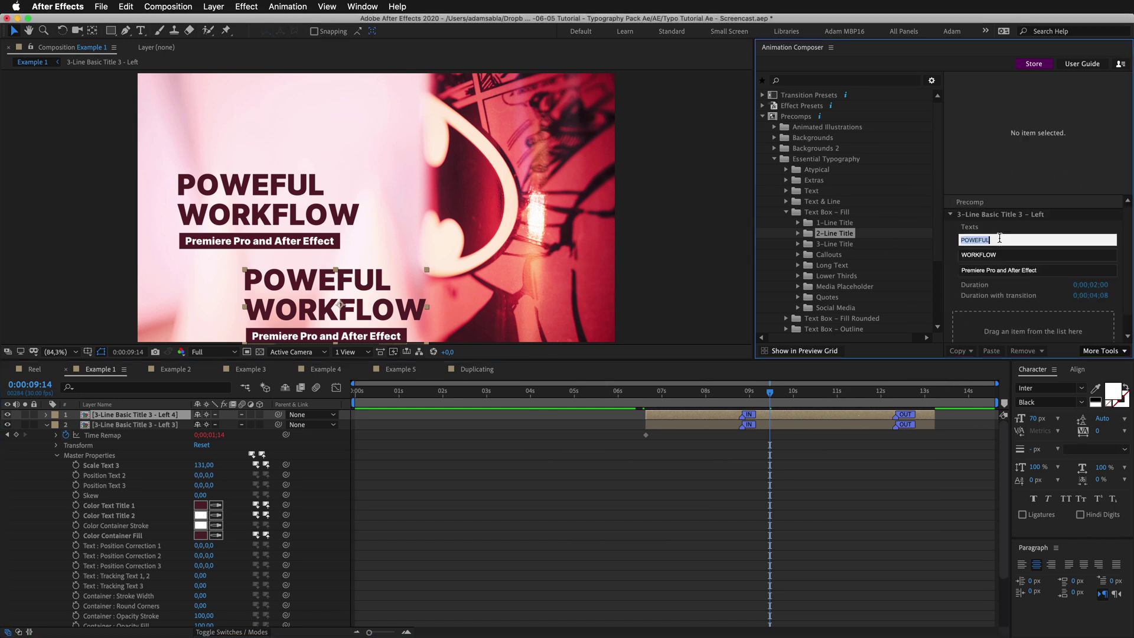
{"action": "type", "text": "HELL"}
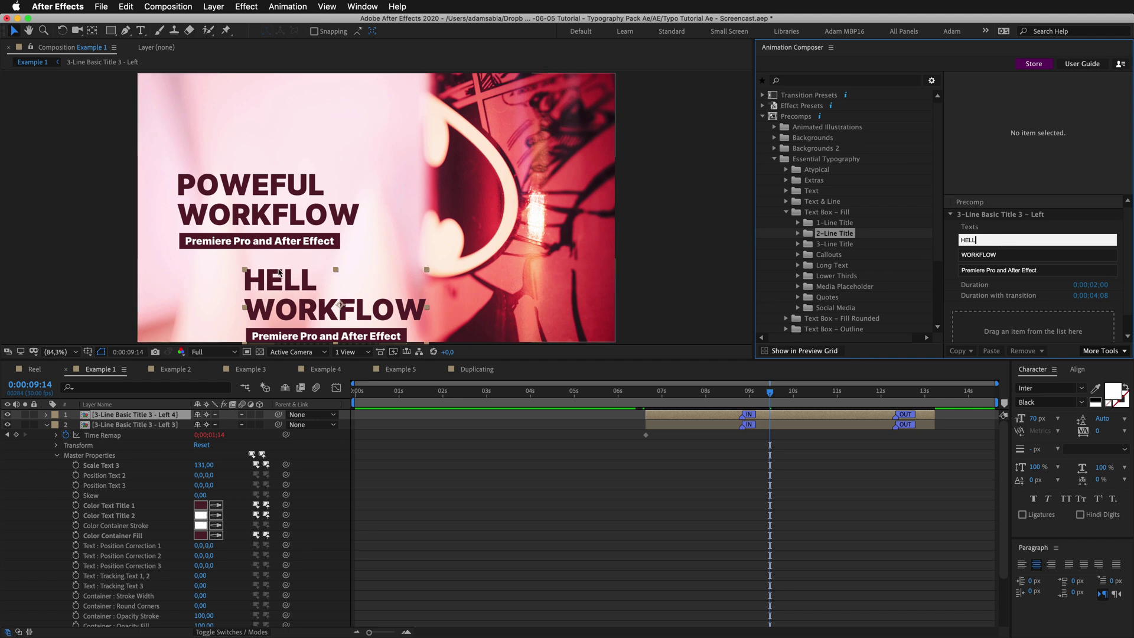
{"action": "left_click", "coordinate": [279, 272]}
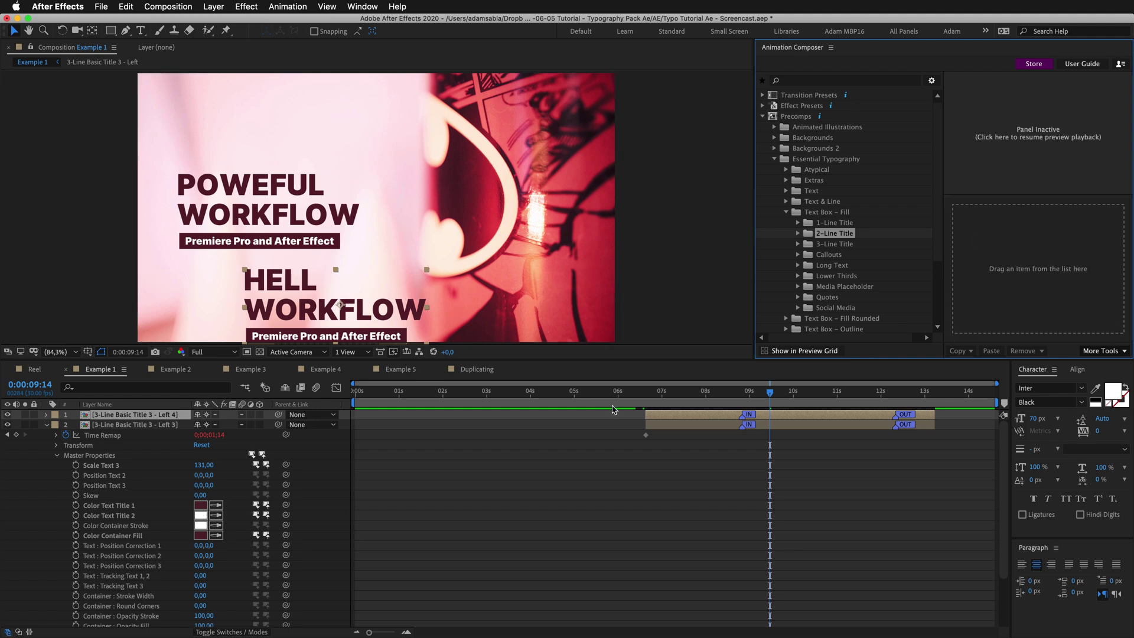
{"action": "key", "text": "Delete"}
Tighten the title lines with Position Text 2 at 0,-20,0 and Position Text 3 at 0,-29,0
{"action": "left_click", "coordinate": [671, 417]}
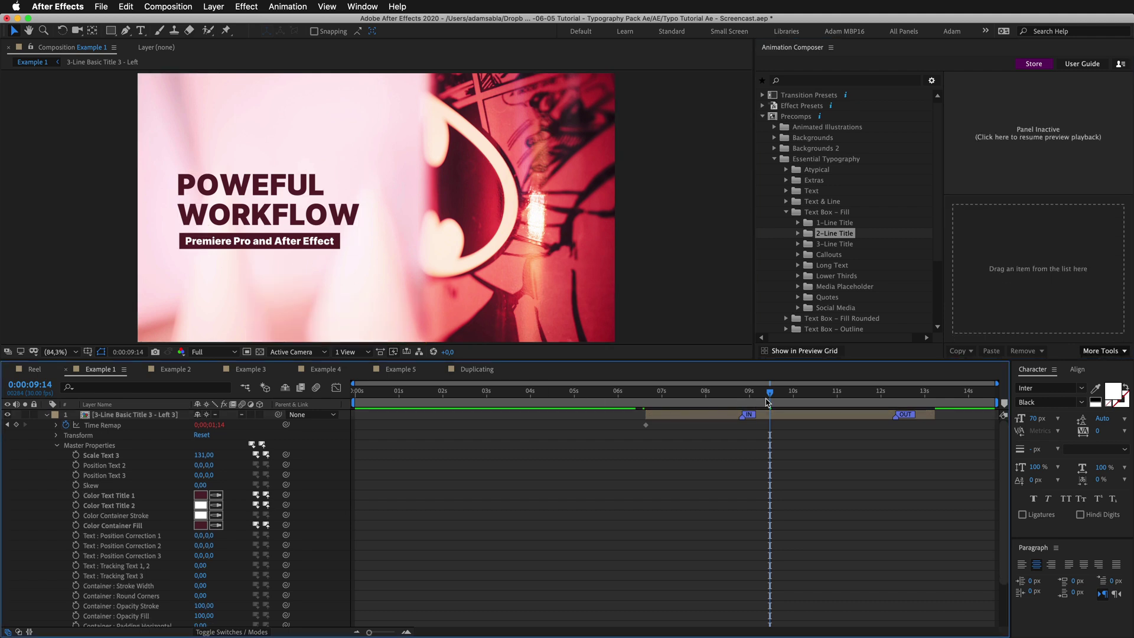
{"action": "key", "text": "Page_Up"}
{"action": "key", "text": "Page_Up"}
{"action": "key", "text": "Page_Up"}
{"action": "key", "text": "Page_Up"}
{"action": "key", "text": "Page_Up"}
{"action": "key", "text": "Page_Up"}
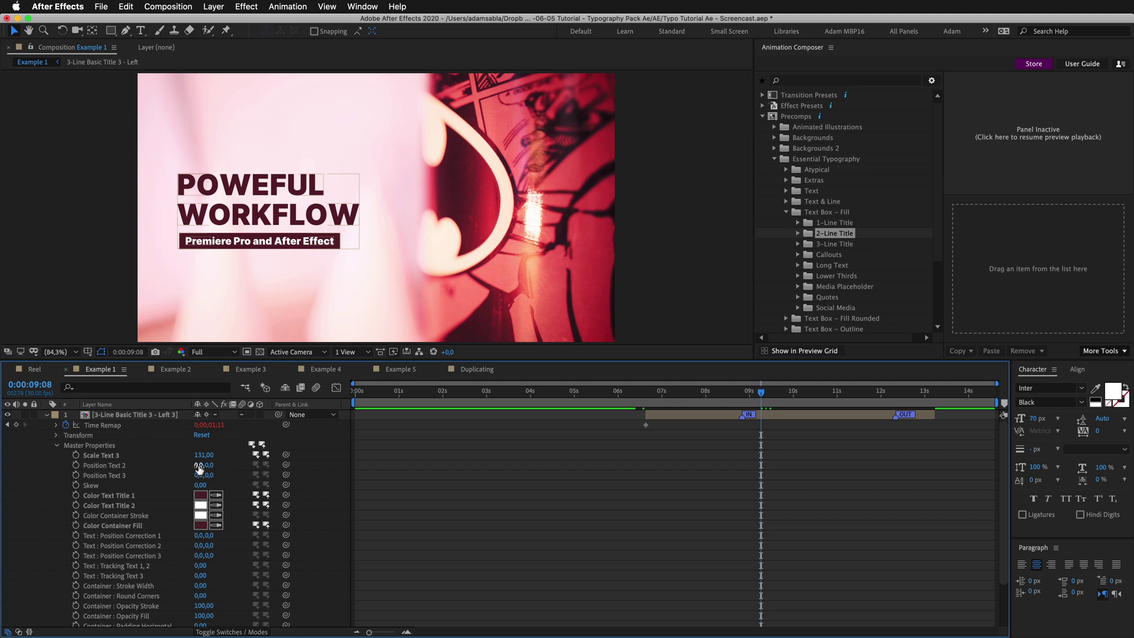
{"action": "left_click_drag", "start_coordinate": [200, 468], "coordinate": [198, 466]}
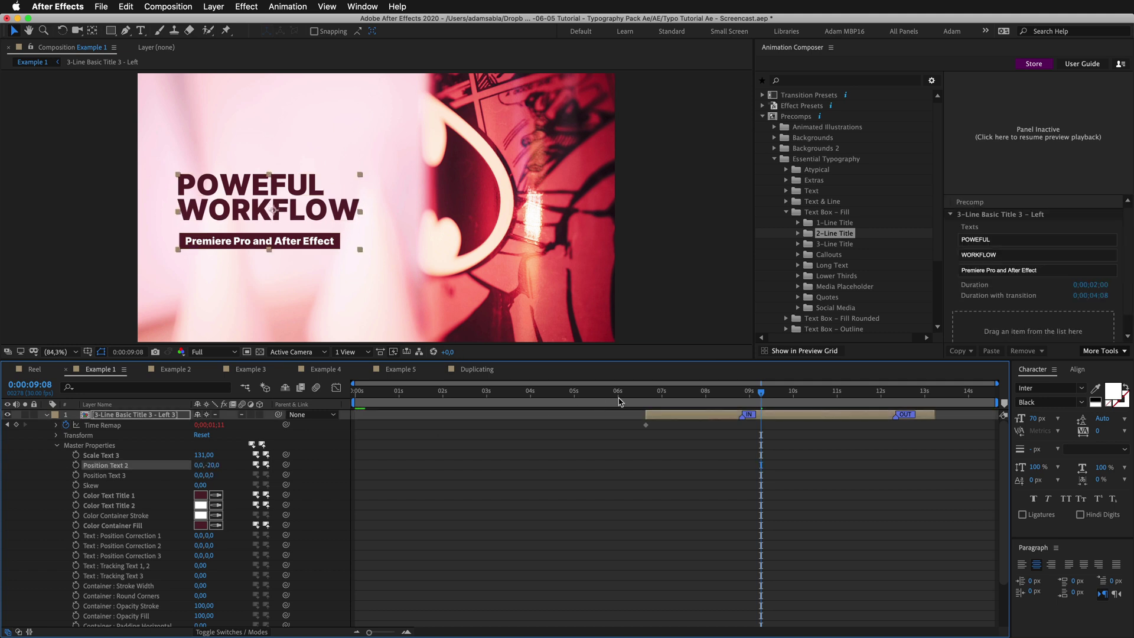
{"action": "left_click_drag", "start_coordinate": [749, 394], "coordinate": [679, 394]}
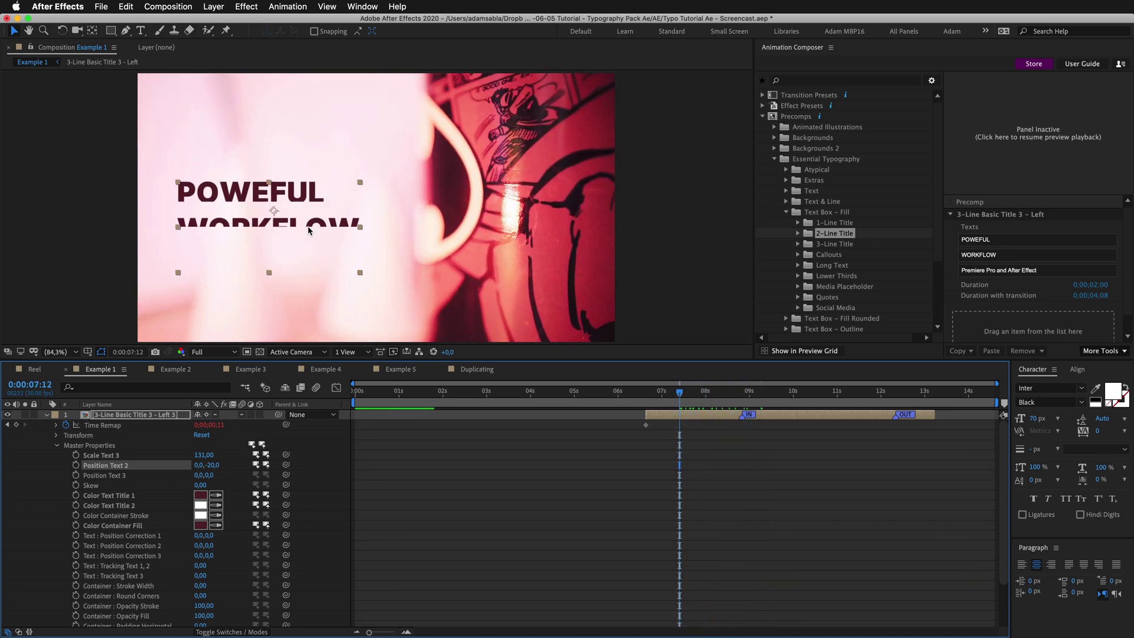
{"action": "left_click_drag", "start_coordinate": [699, 395], "coordinate": [774, 395]}
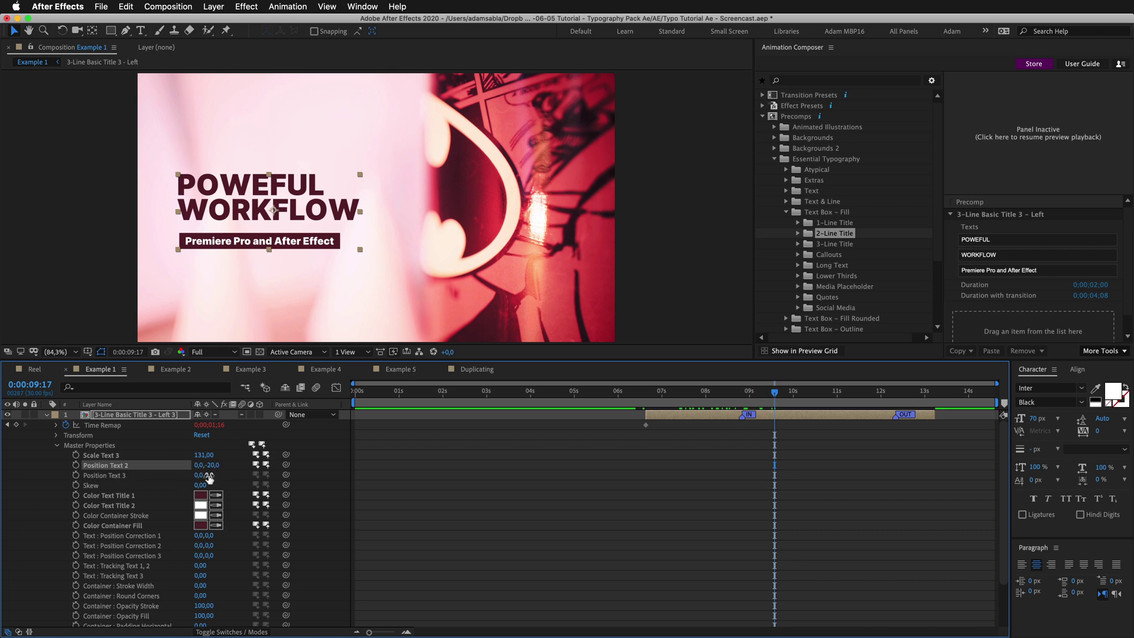
{"action": "left_click_drag", "start_coordinate": [209, 477], "coordinate": [189, 476]}
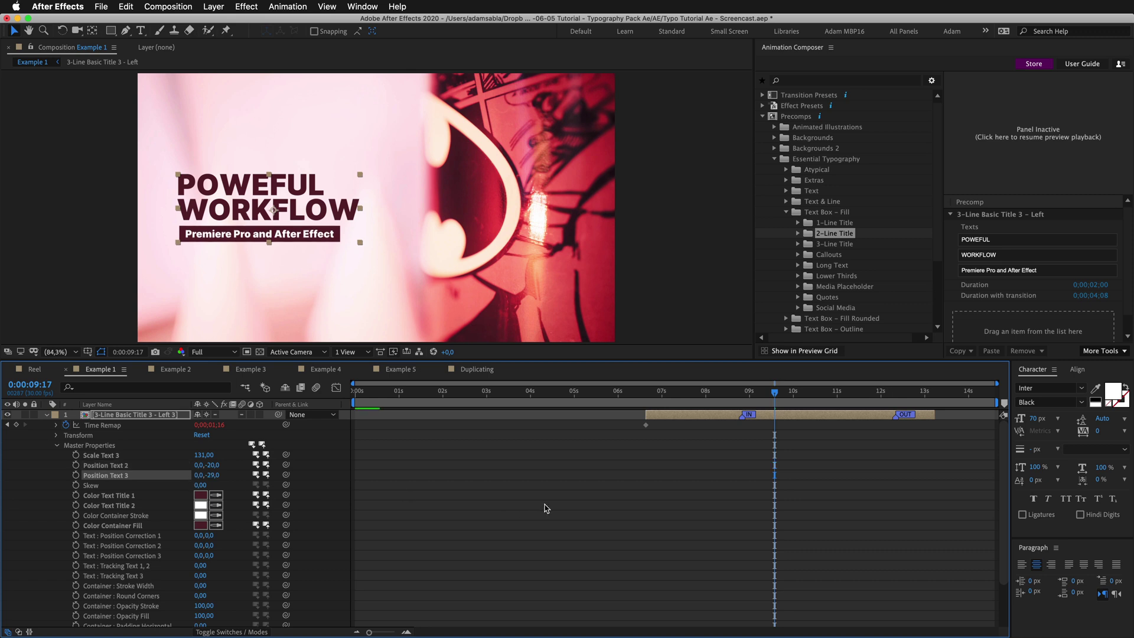
Preview the Example 1 title animation from just before it appears, then stop playback
{"action": "left_click", "coordinate": [637, 394]}
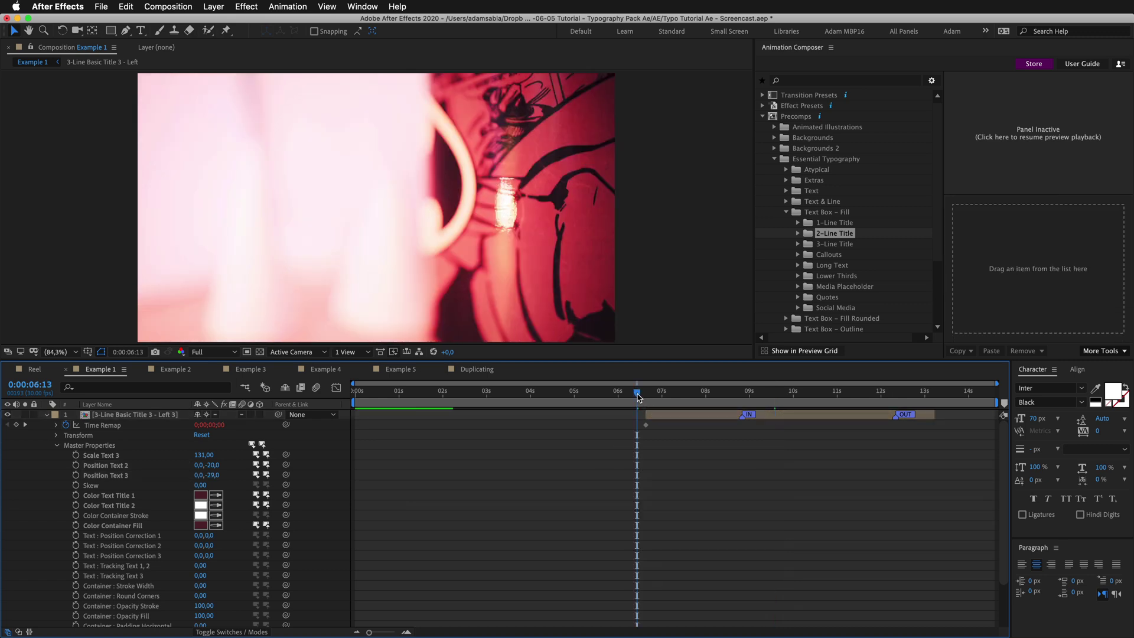
{"action": "key", "text": "space"}
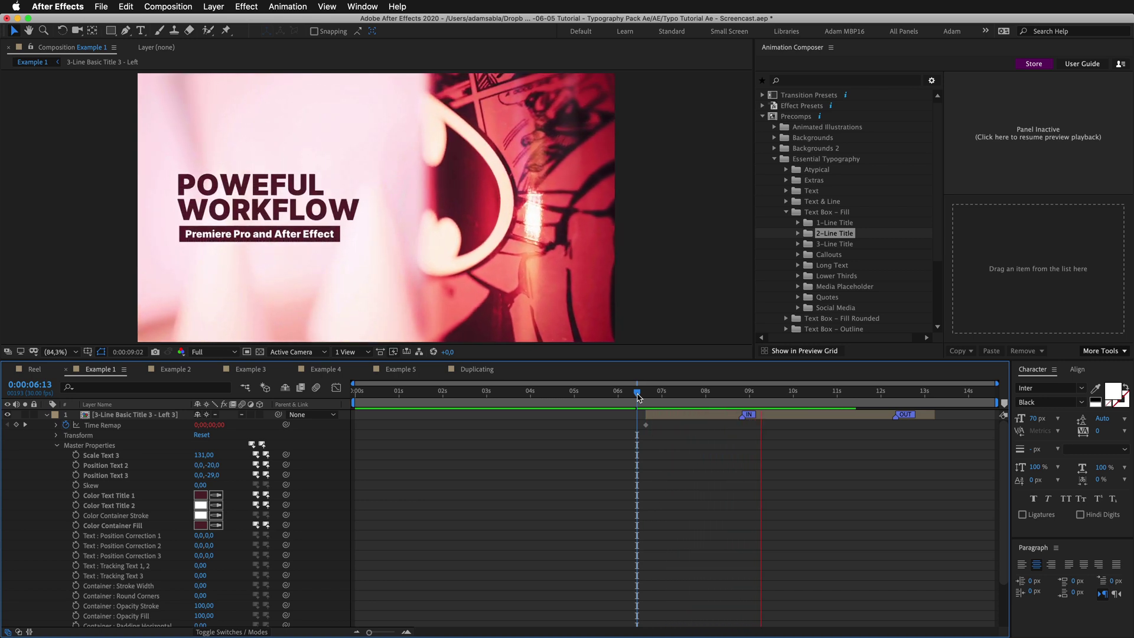
{"action": "key", "text": "space"}
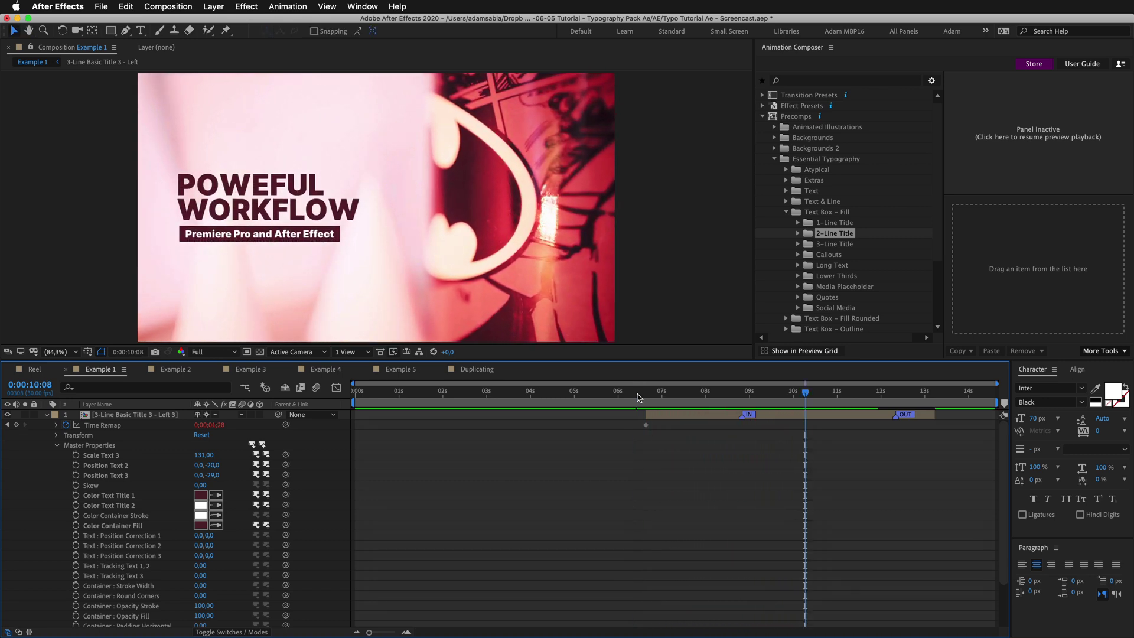
Open Example 2, preview its title animation, and inspect the title and triangle layers
{"action": "left_click", "coordinate": [171, 370]}
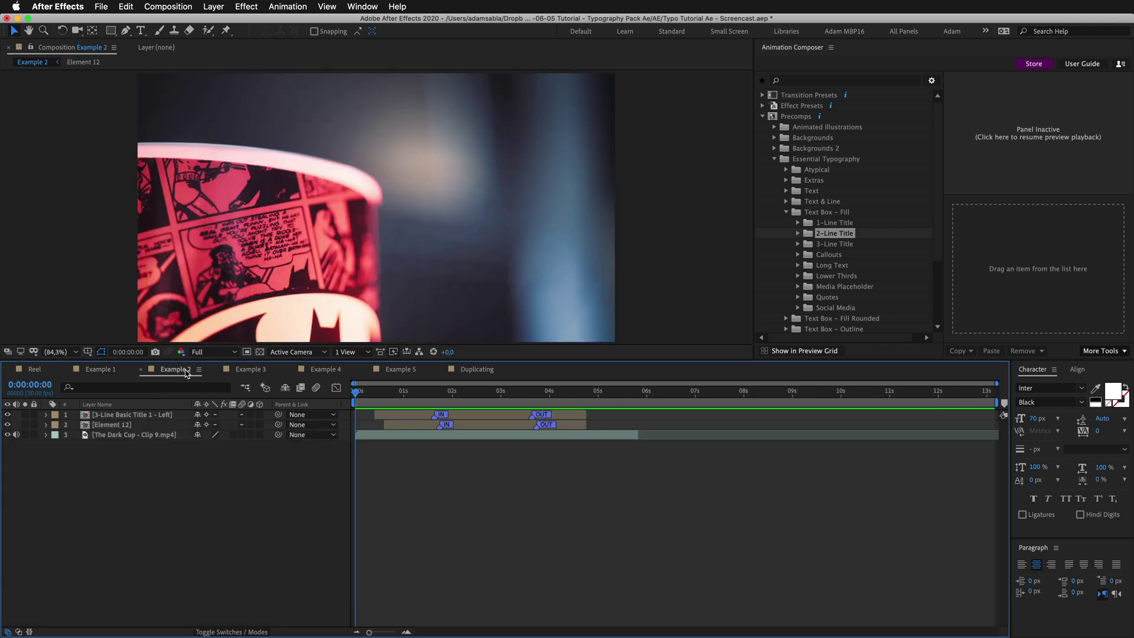
{"action": "left_click", "coordinate": [364, 392]}
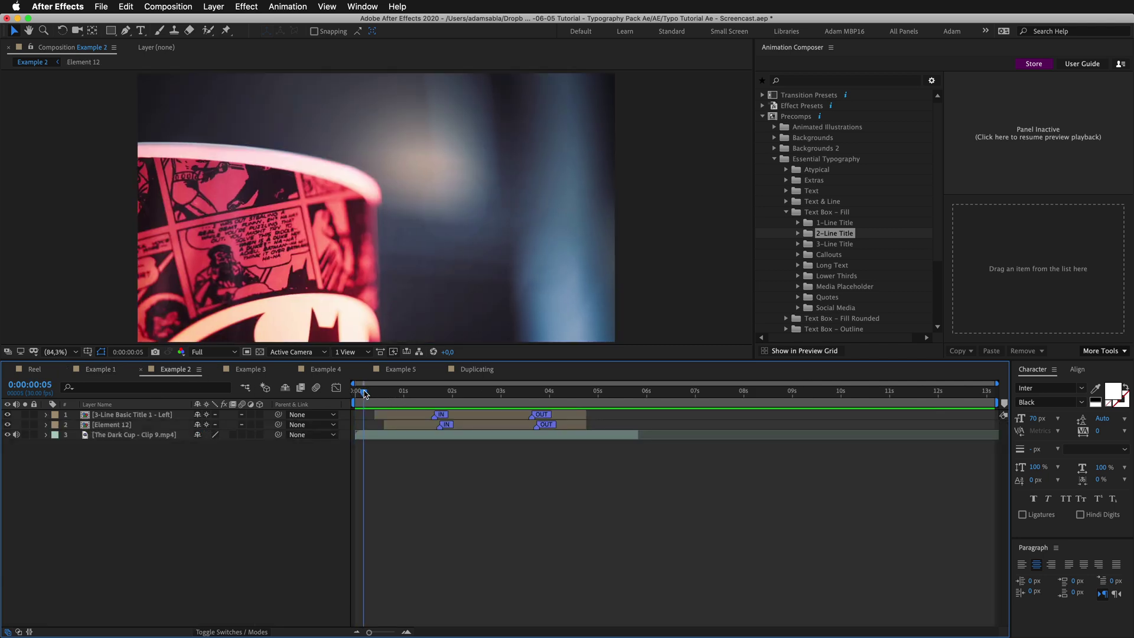
{"action": "key", "text": "space"}
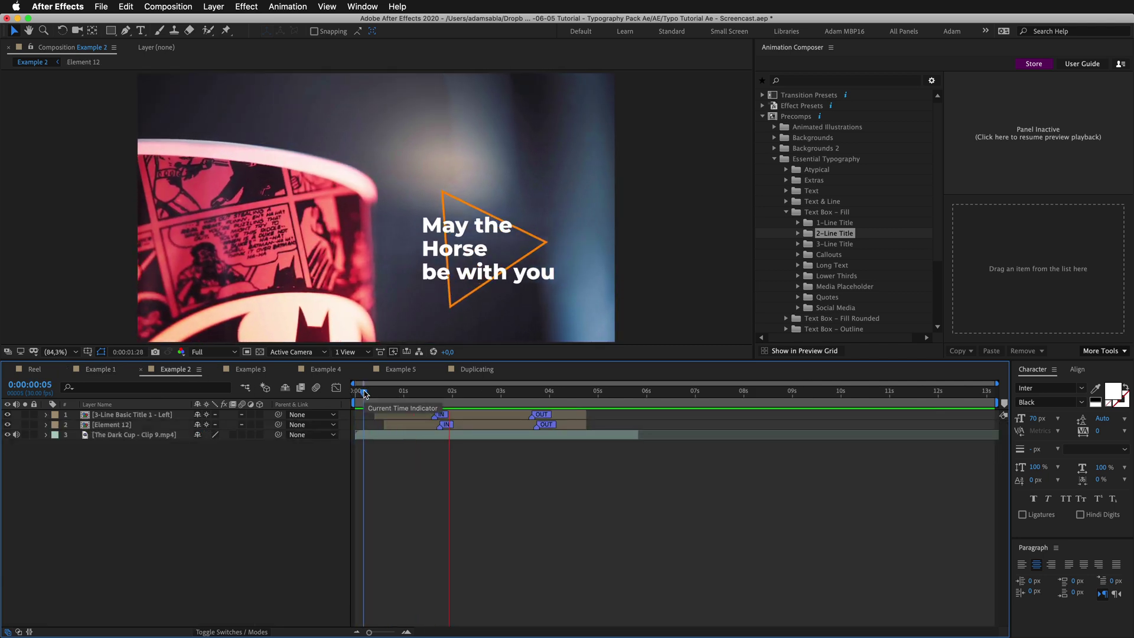
{"action": "key", "text": "space"}
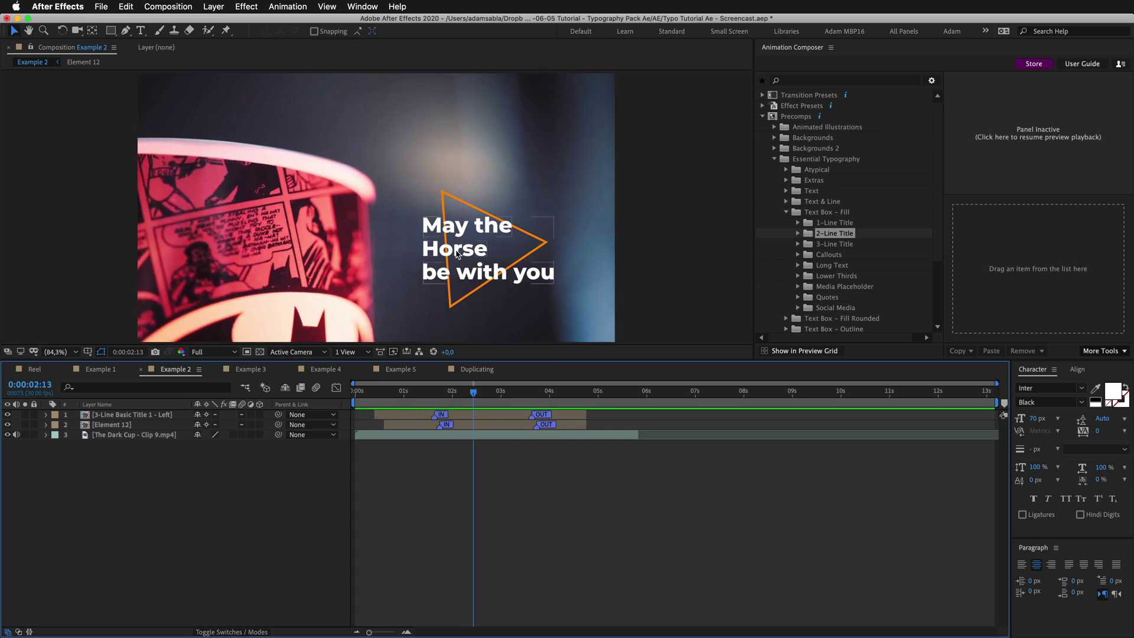
{"action": "left_click", "coordinate": [459, 253]}
{"action": "left_click", "coordinate": [450, 198]}
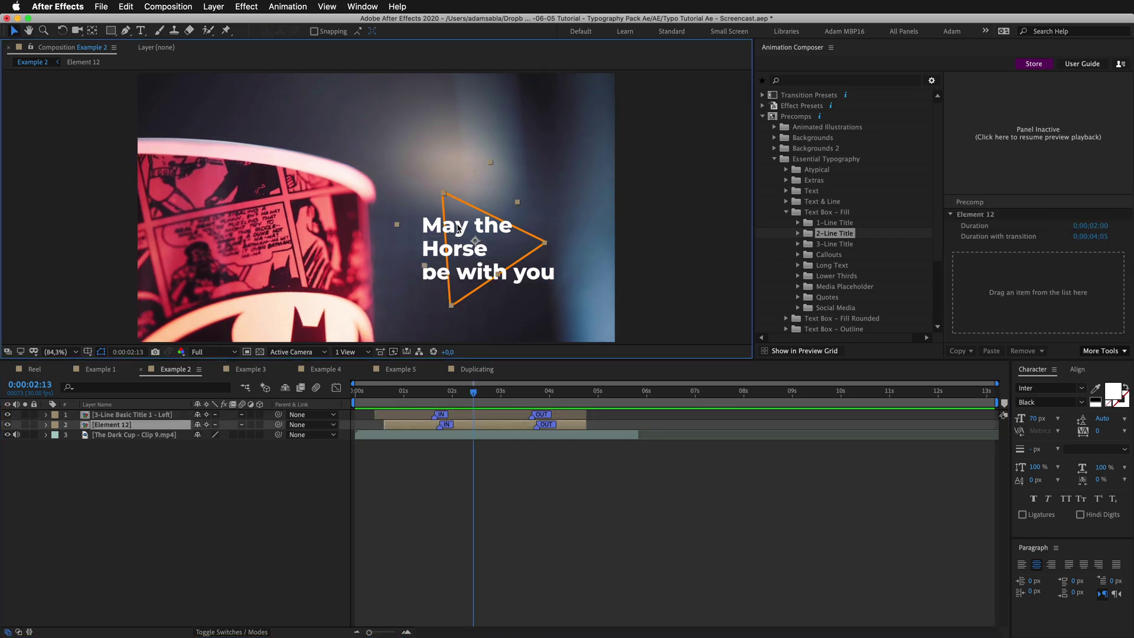
Duplicate The Dark Cup - Clip 9 layer and start the copy where the original ends, around 6 s
{"action": "left_click", "coordinate": [520, 435]}
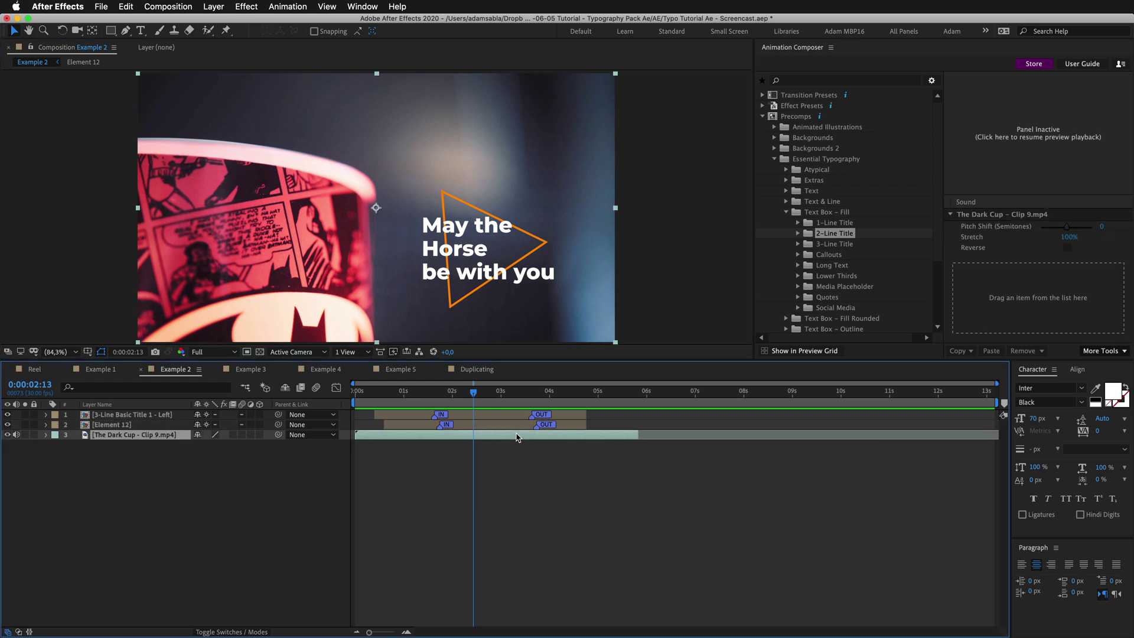
{"action": "key", "text": "super+d"}
{"action": "left_click_drag", "start_coordinate": [515, 437], "coordinate": [799, 436]}
{"action": "left_click_drag", "start_coordinate": [712, 393], "coordinate": [743, 397]}
Collapse the Text Box – Fill presets, move time to 0:00:07:23, and select the Text presets folder
{"action": "left_click", "coordinate": [787, 212]}
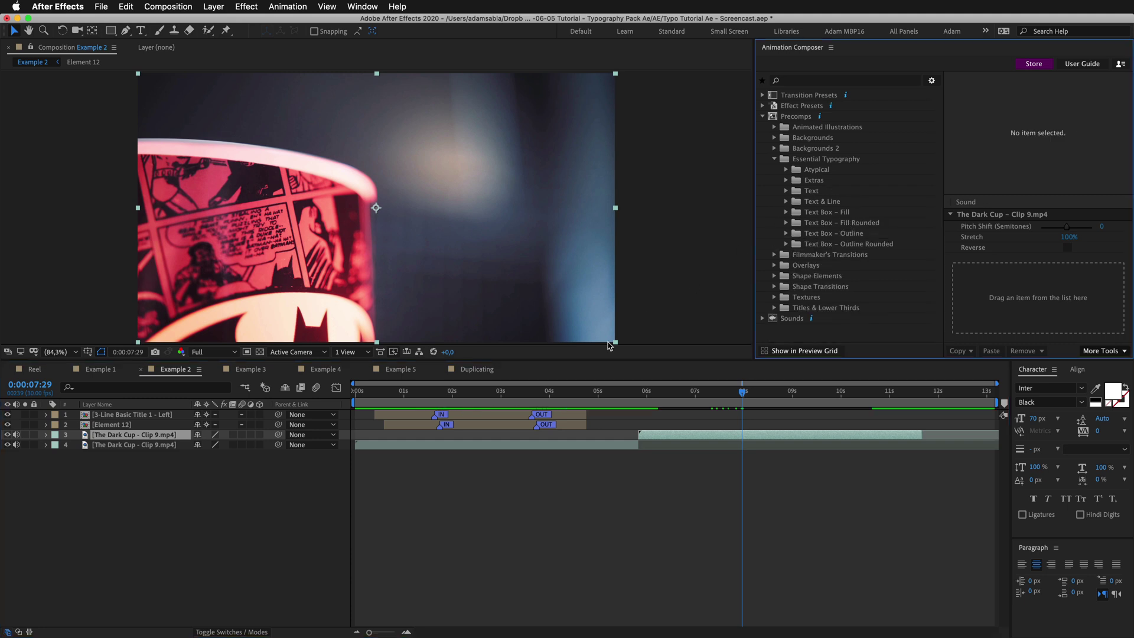
{"action": "left_click", "coordinate": [500, 394]}
{"action": "left_click_drag", "start_coordinate": [500, 393], "coordinate": [502, 393]}
{"action": "left_click_drag", "start_coordinate": [697, 393], "coordinate": [733, 393]}
{"action": "left_click", "coordinate": [816, 192]}
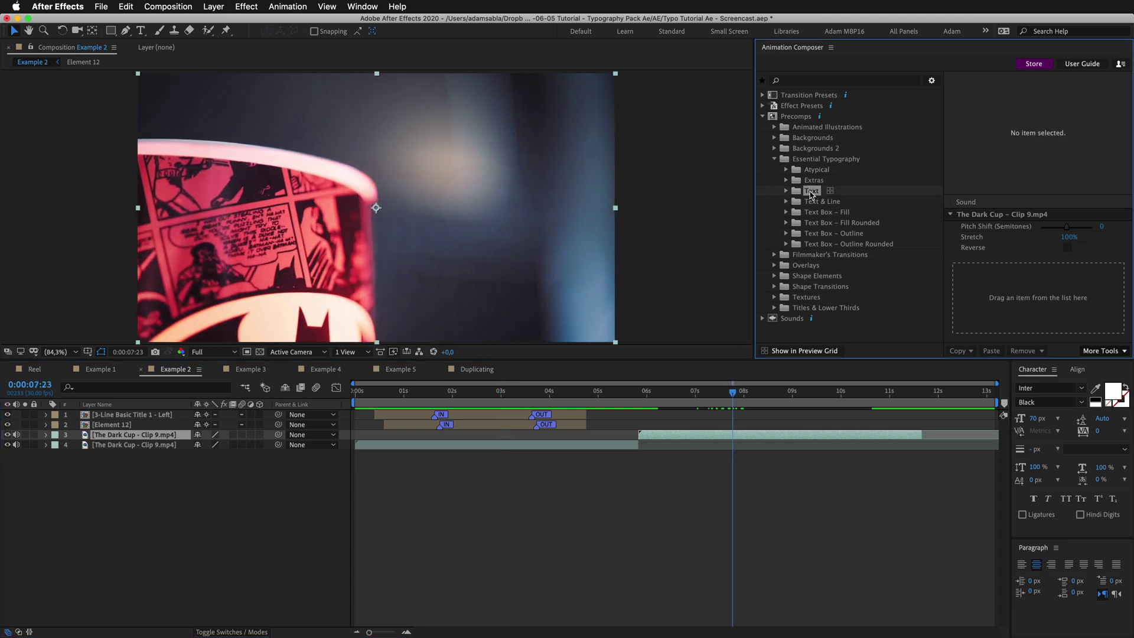
Add 3-Line Basic Title 1 – Left from the Text > 3-Line Title presets and place it centre-right
{"action": "left_click", "coordinate": [786, 191]}
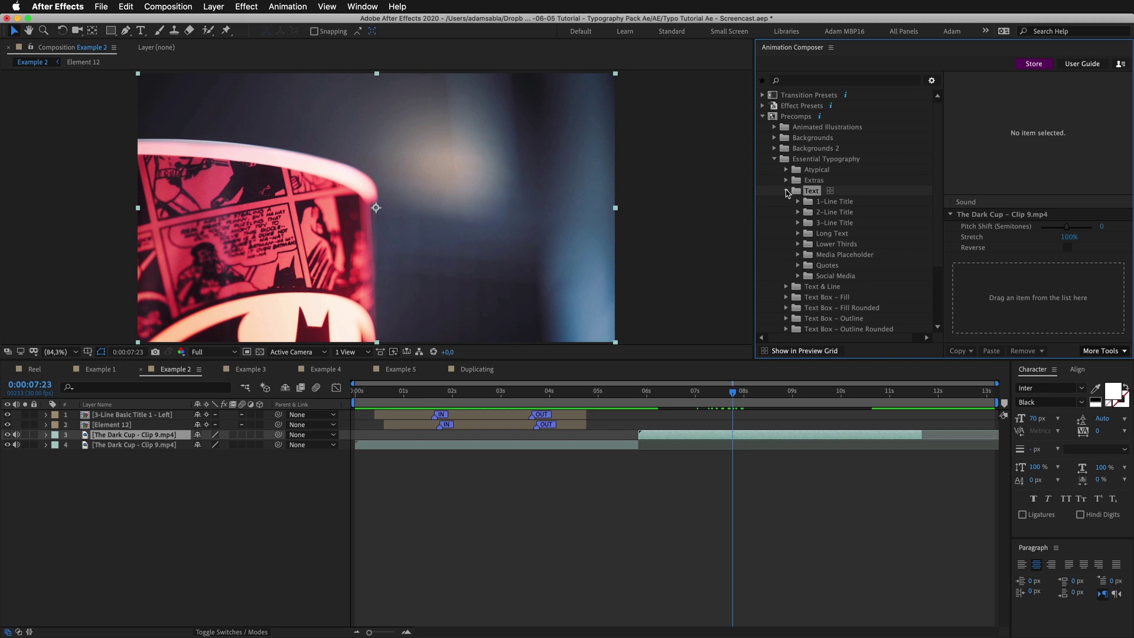
{"action": "left_click", "coordinate": [826, 224]}
{"action": "left_click", "coordinate": [865, 224]}
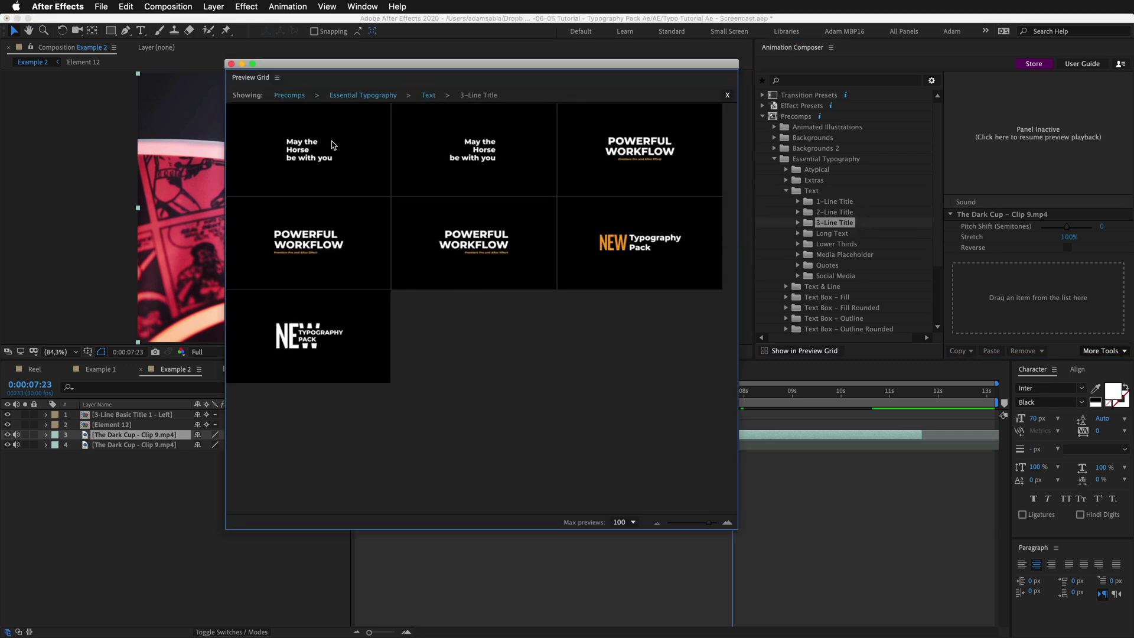
{"action": "left_click", "coordinate": [332, 146]}
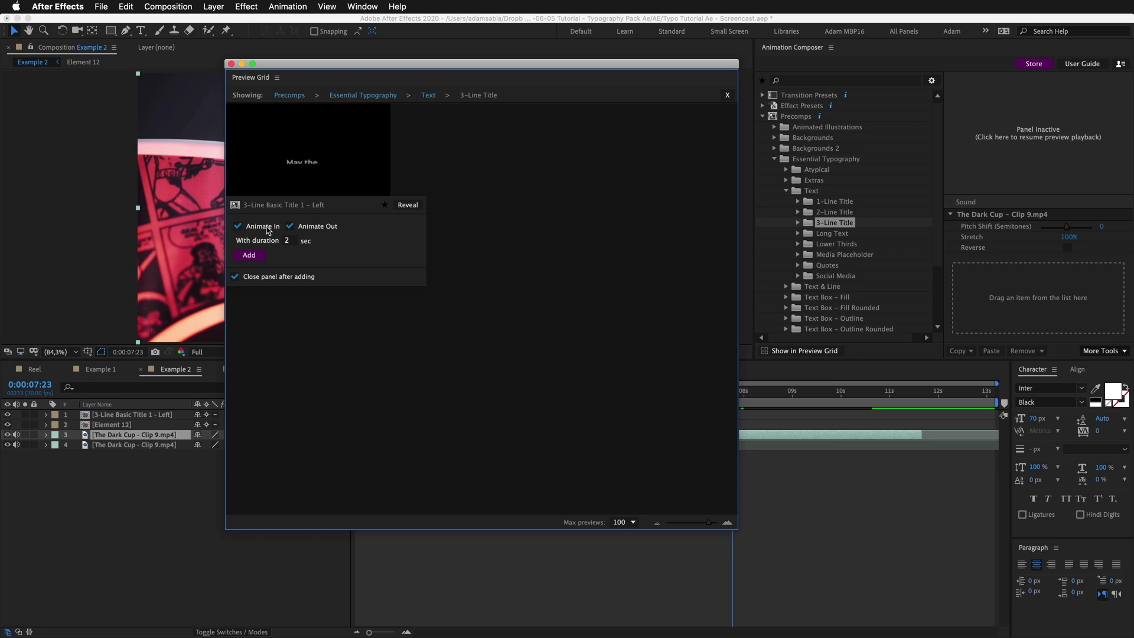
{"action": "left_click", "coordinate": [249, 255]}
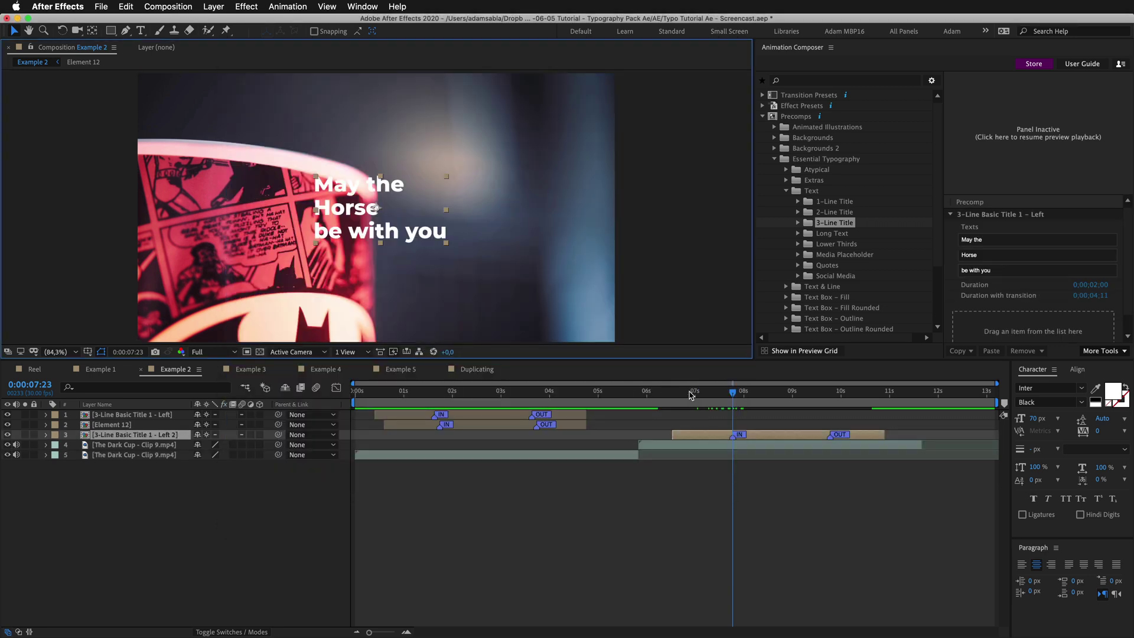
{"action": "left_click_drag", "start_coordinate": [688, 396], "coordinate": [773, 399]}
{"action": "left_click_drag", "start_coordinate": [360, 217], "coordinate": [467, 256]}
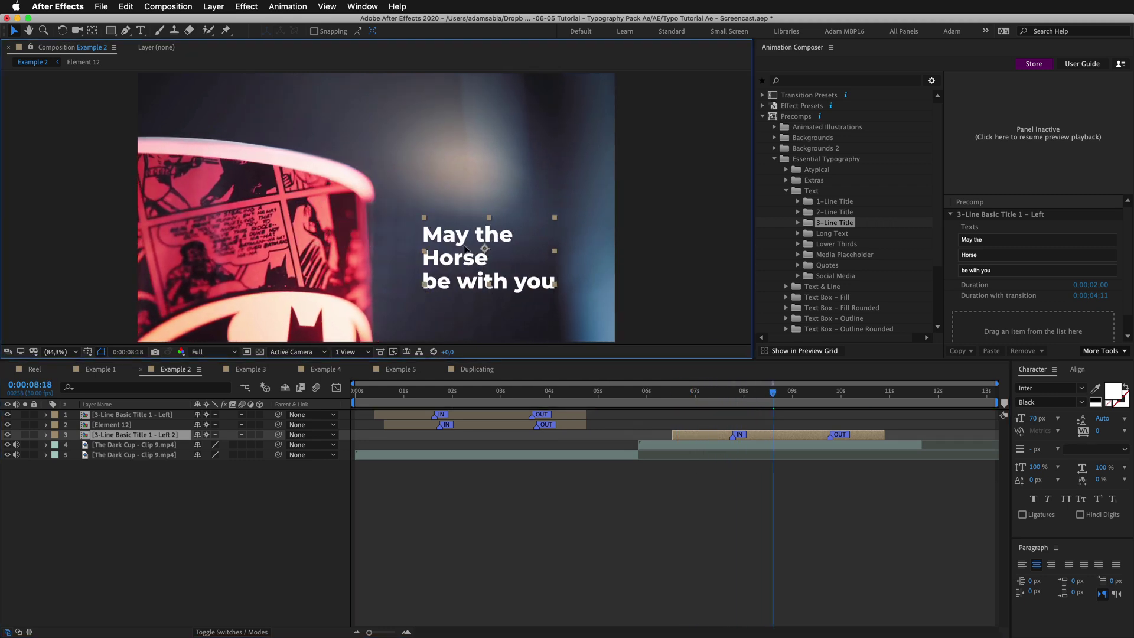
Add the Element 13 orange outline triangle from the Extras > Shapes presets
{"action": "left_click", "coordinate": [786, 191]}
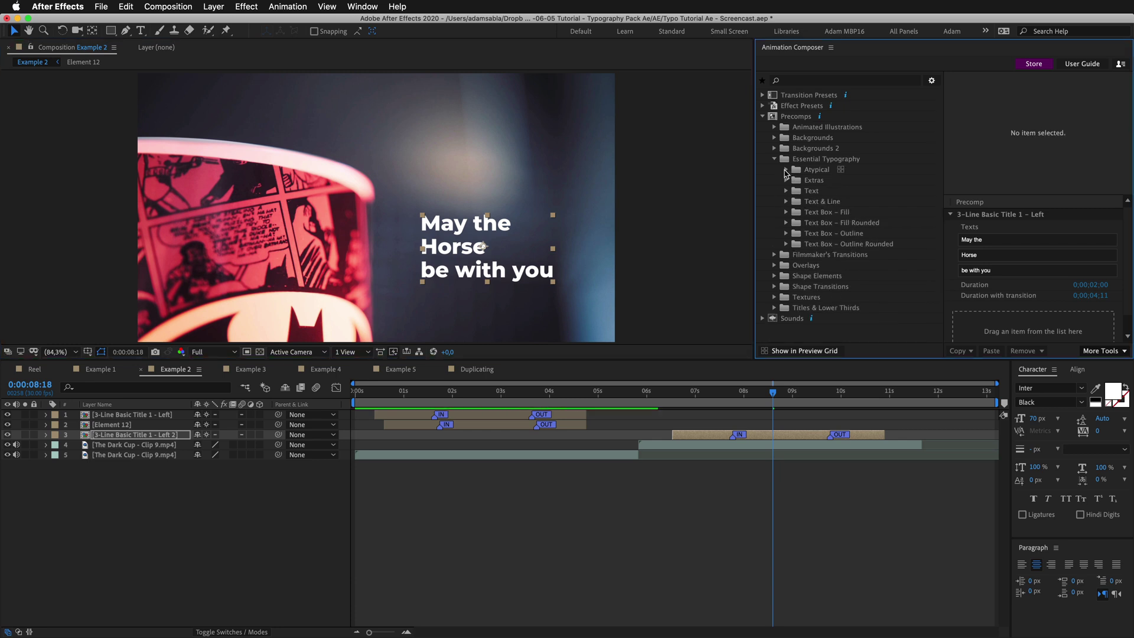
{"action": "left_click", "coordinate": [786, 181]}
{"action": "left_click", "coordinate": [786, 182]}
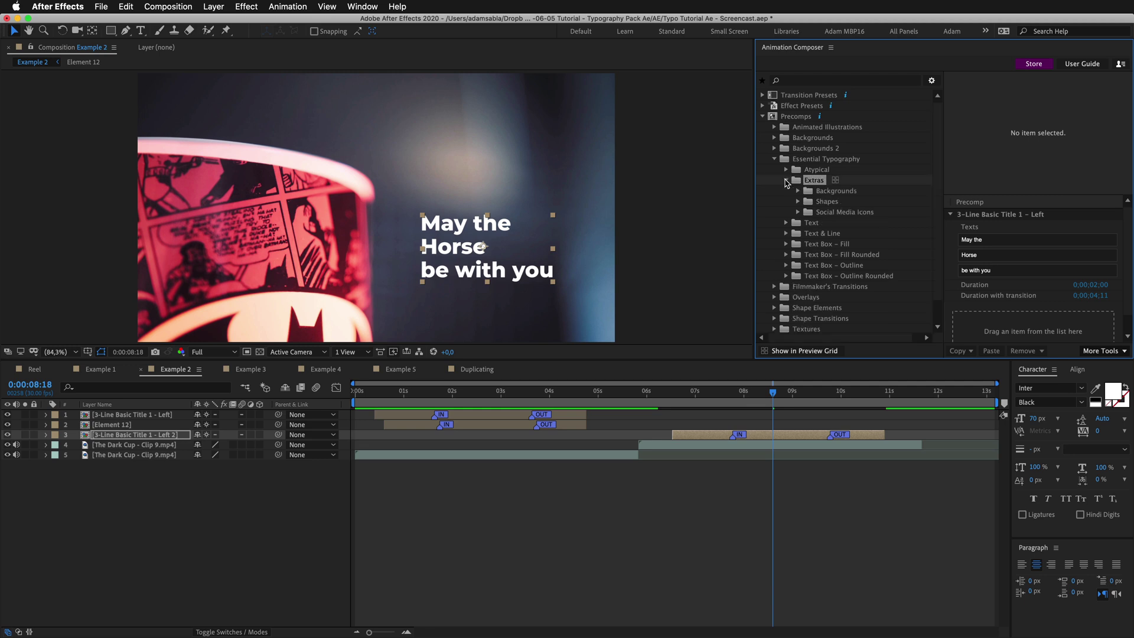
{"action": "left_click", "coordinate": [821, 202]}
{"action": "left_click", "coordinate": [850, 202]}
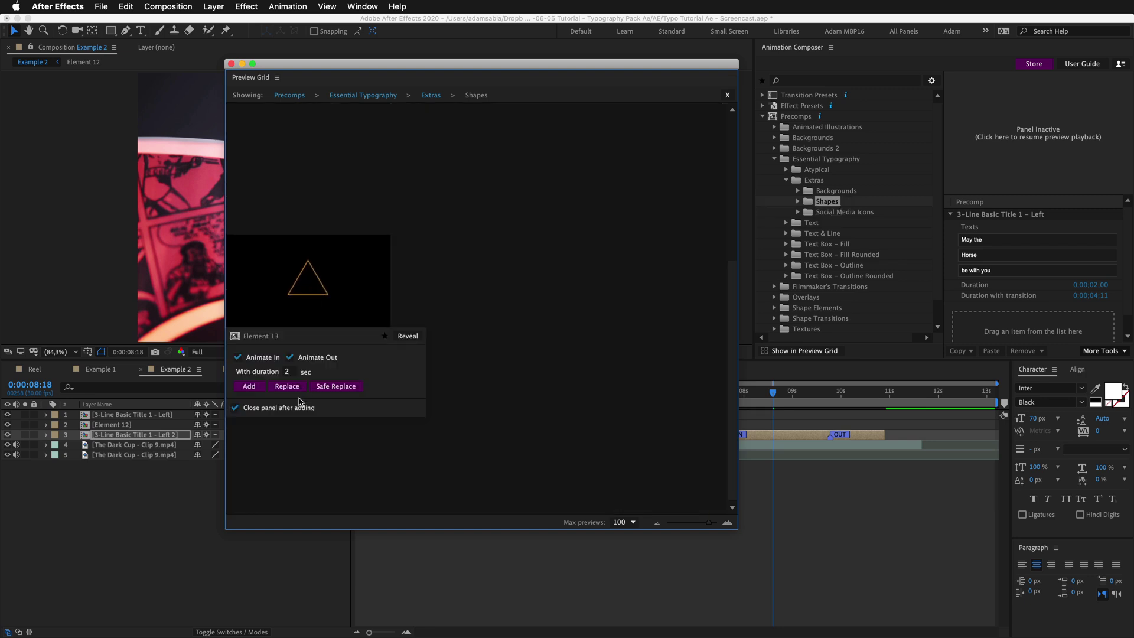
{"action": "left_click", "coordinate": [308, 280]}
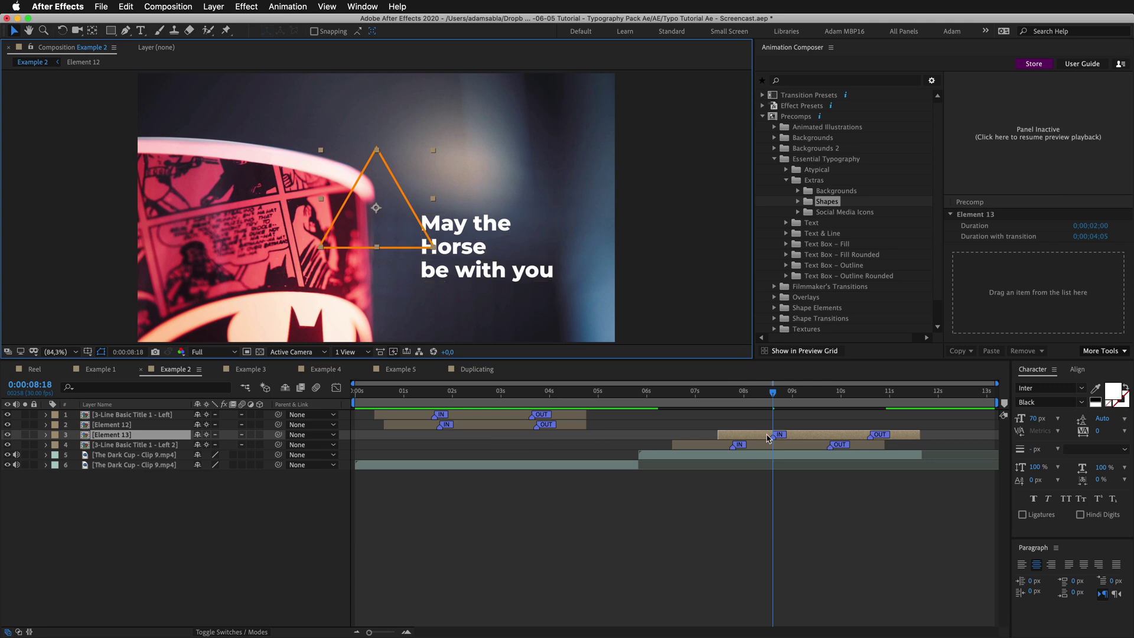
Start the triangle earlier, then move it over the title and enlarge it slightly
{"action": "left_click_drag", "start_coordinate": [767, 438], "coordinate": [717, 438]}
{"action": "left_click", "coordinate": [695, 402]}
{"action": "key", "text": "space"}
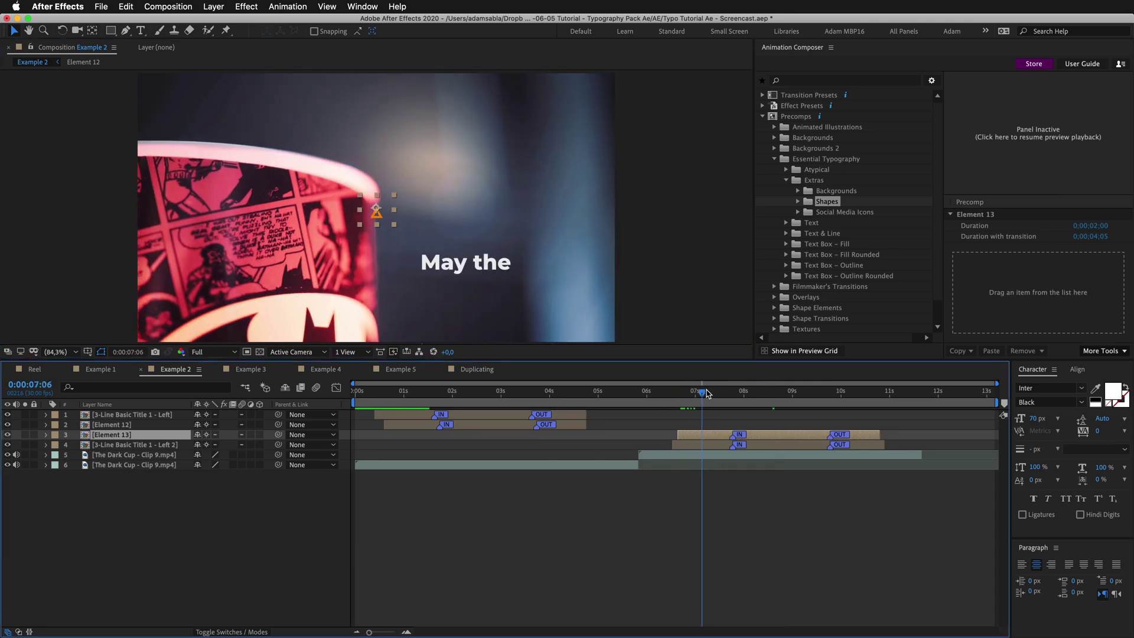
{"action": "left_click_drag", "start_coordinate": [376, 208], "coordinate": [479, 268]}
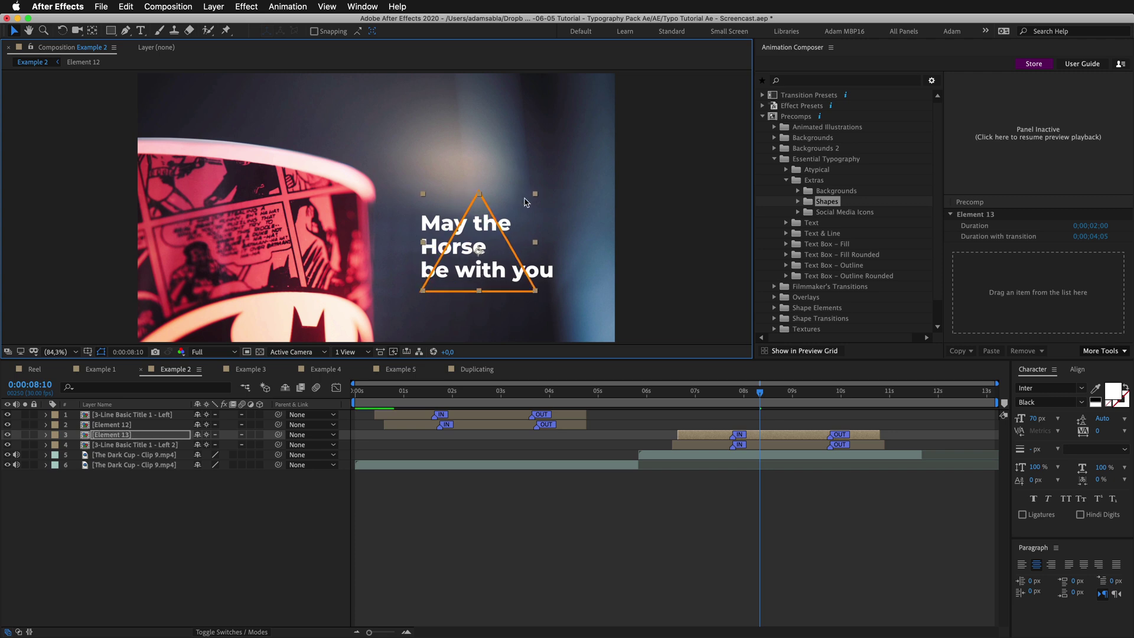
{"action": "left_click_drag", "start_coordinate": [535, 197], "coordinate": [540, 190]}
Rotate the triangle to 87°, nudge it up-right, and move its layer below the second title
{"action": "key", "text": "r"}
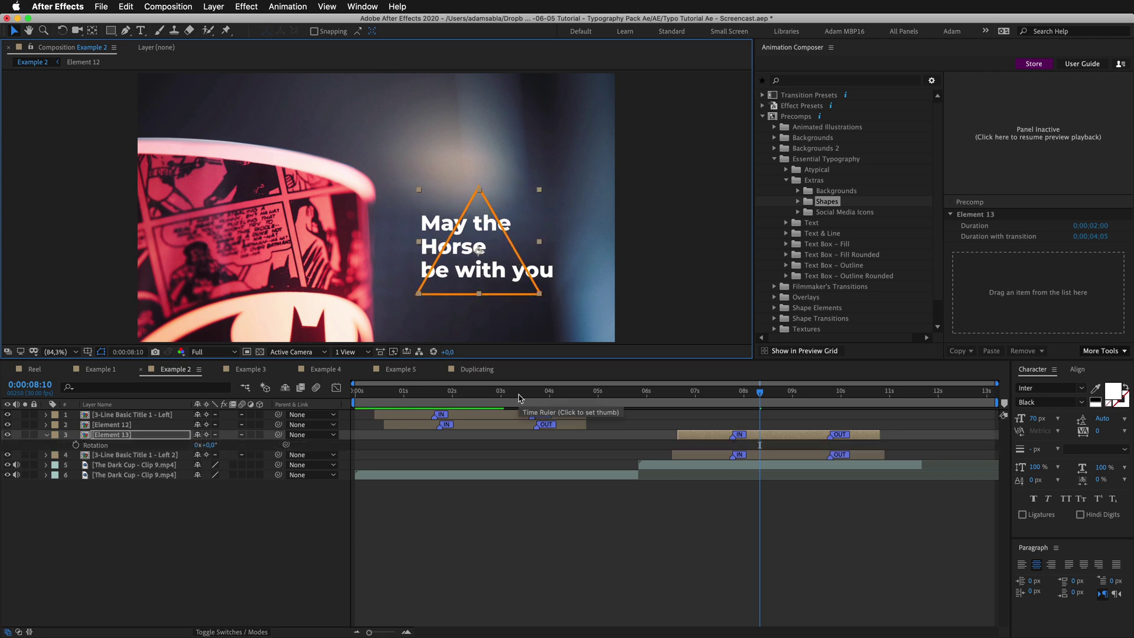
{"action": "left_click", "coordinate": [760, 445]}
{"action": "key", "text": "shift+KP_Add"}
{"action": "key", "text": "shift+KP_Add"}
{"action": "key", "text": "shift+KP_Add"}
{"action": "key", "text": "shift+KP_Add"}
{"action": "key", "text": "shift+KP_Add"}
{"action": "key", "text": "shift+KP_Add"}
{"action": "key", "text": "shift+KP_Add"}
{"action": "key", "text": "shift+KP_Add"}
{"action": "key", "text": "shift+KP_Add"}
{"action": "key", "text": "shift+KP_Add"}
{"action": "key", "text": "shift+KP_Subtract"}
{"action": "key", "text": "KP_Subtract"}
{"action": "key", "text": "KP_Subtract"}
{"action": "key", "text": "KP_Subtract"}
{"action": "left_click_drag", "start_coordinate": [462, 239], "coordinate": [473, 234]}
{"action": "key", "text": "super+bracketleft"}
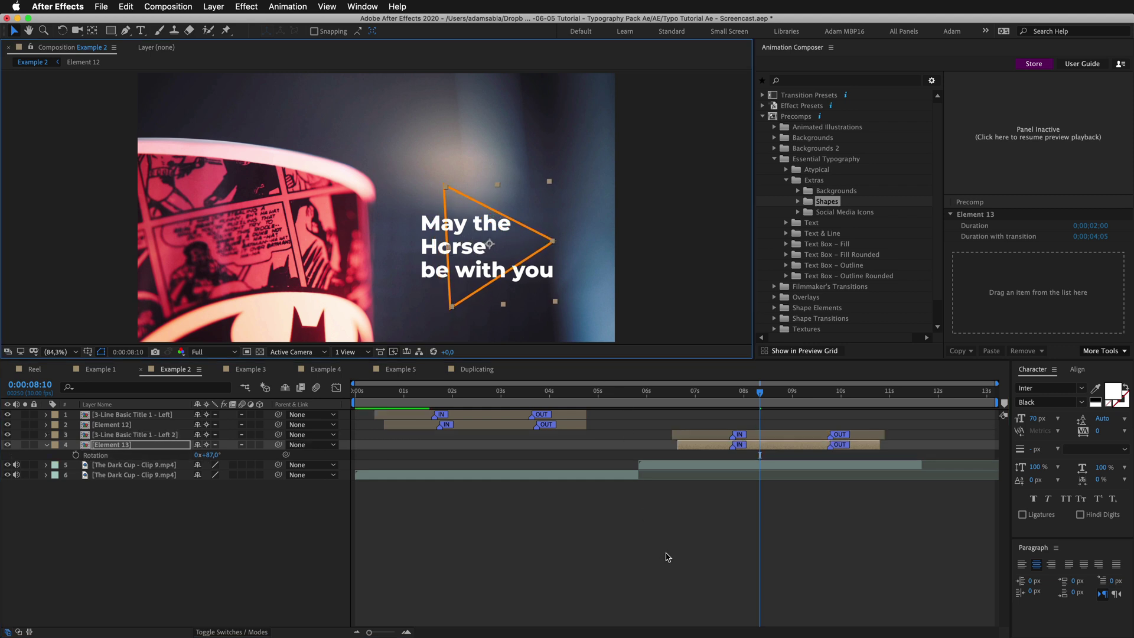
Set the triangle's Master Properties Stroke Width to 13
{"action": "left_click", "coordinate": [675, 563]}
{"action": "left_click", "coordinate": [718, 447]}
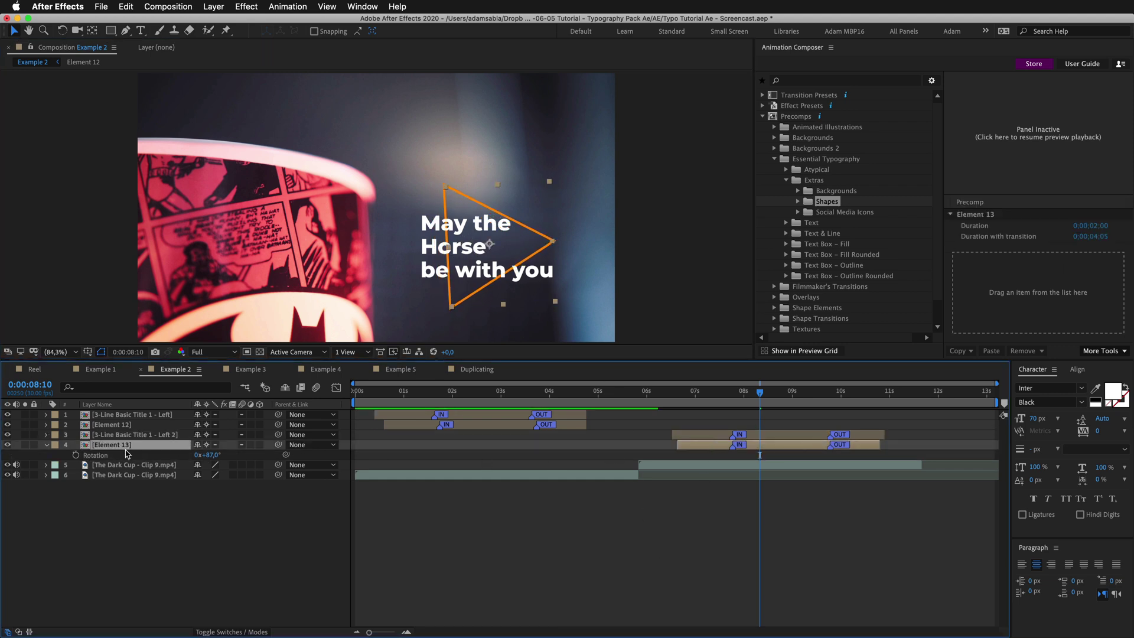
{"action": "left_click", "coordinate": [48, 446]}
{"action": "left_click", "coordinate": [47, 446]}
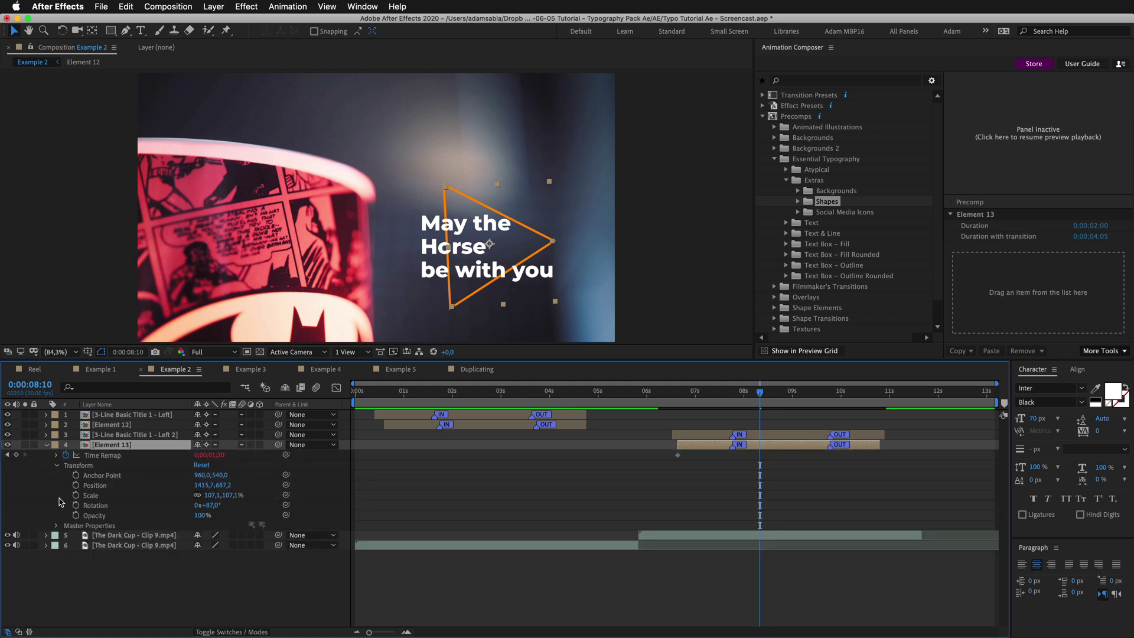
{"action": "left_click", "coordinate": [57, 525]}
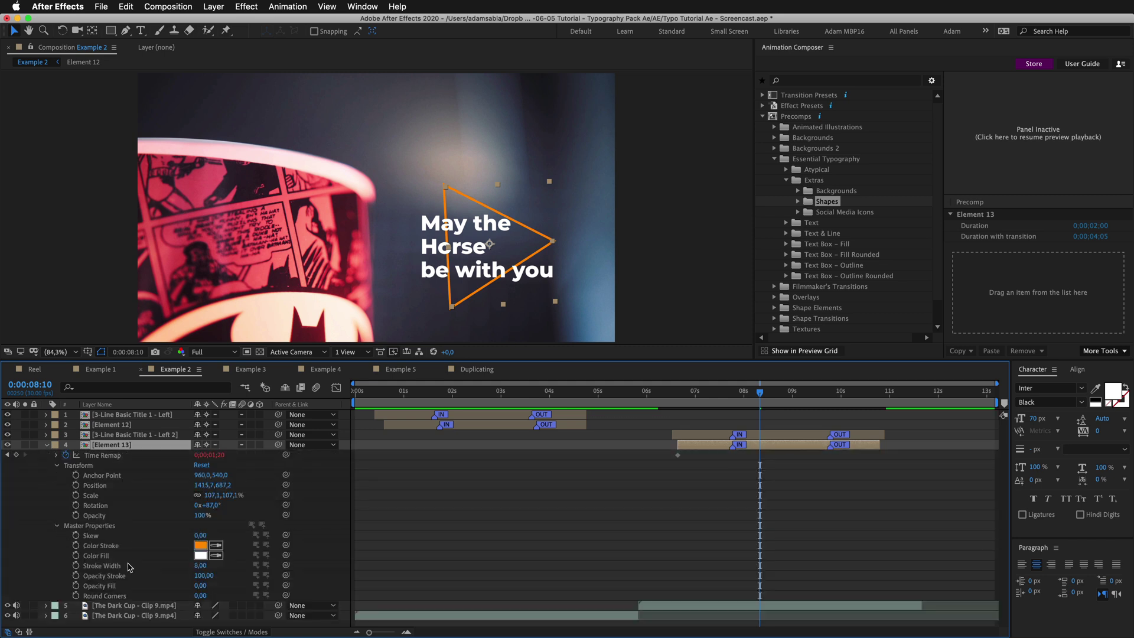
{"action": "left_click", "coordinate": [195, 567]}
{"action": "type", "text": "13"}
{"action": "key", "text": "Return"}
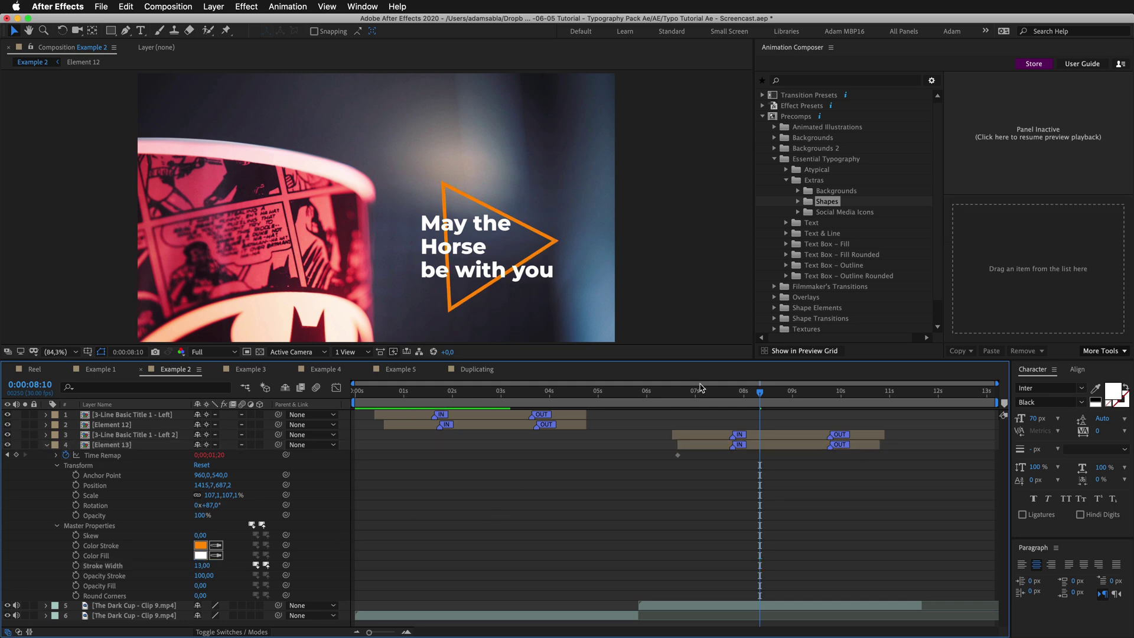
Trim the triangle layer so it starts shortly after the title, around 7–8 seconds
{"action": "mouse_move", "coordinate": [700, 391]}
{"action": "left_mouse_down"}
{"action": "mouse_move", "coordinate": [670, 394]}
{"action": "mouse_move", "coordinate": [758, 389]}
{"action": "left_mouse_up"}
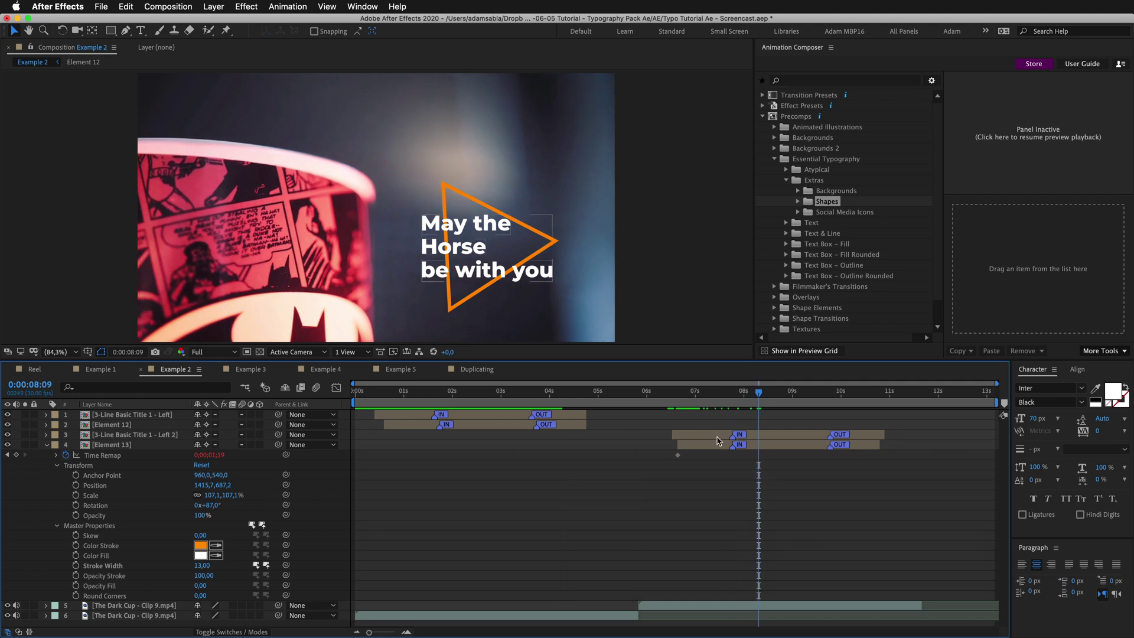
{"action": "key", "text": "equal"}
{"action": "key", "text": "equal"}
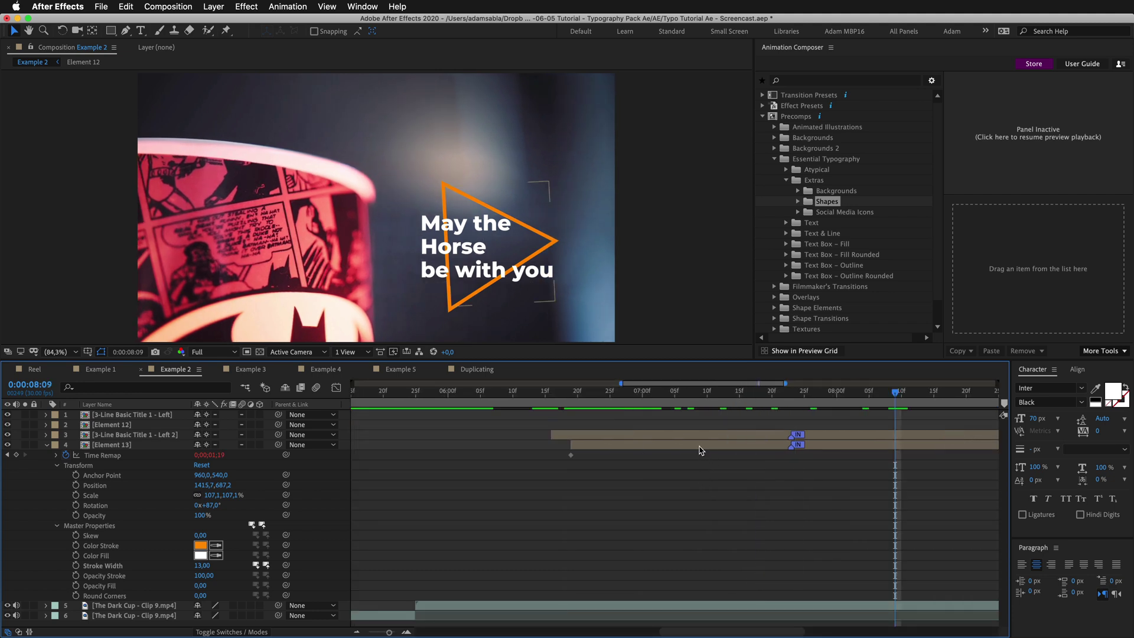
{"action": "left_click", "coordinate": [699, 446]}
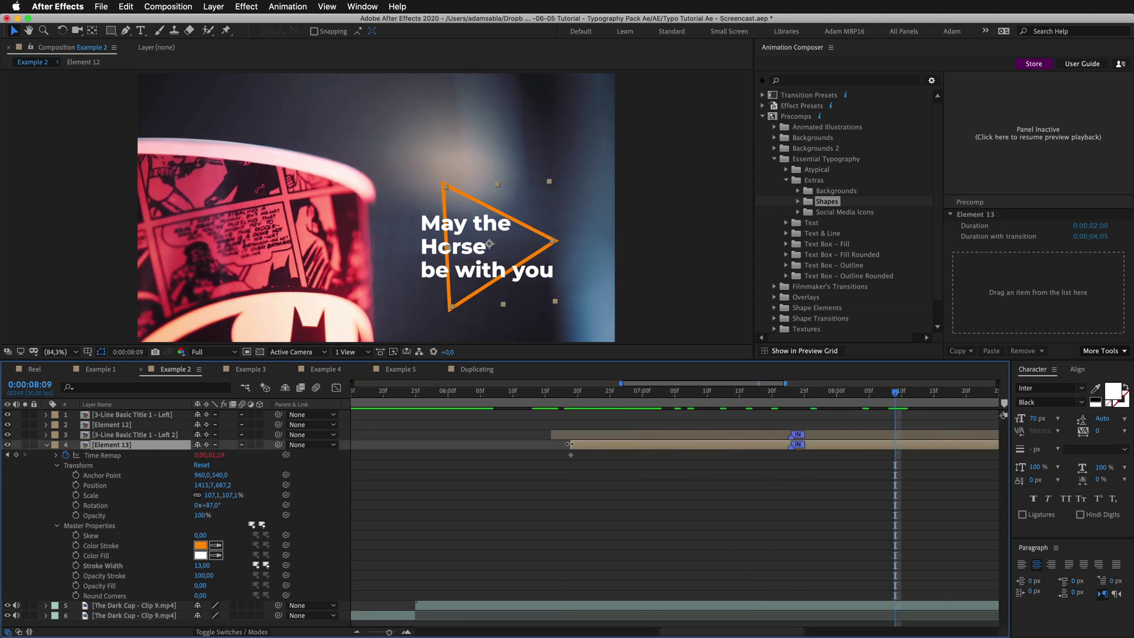
{"action": "left_click_drag", "start_coordinate": [571, 444], "coordinate": [612, 444]}
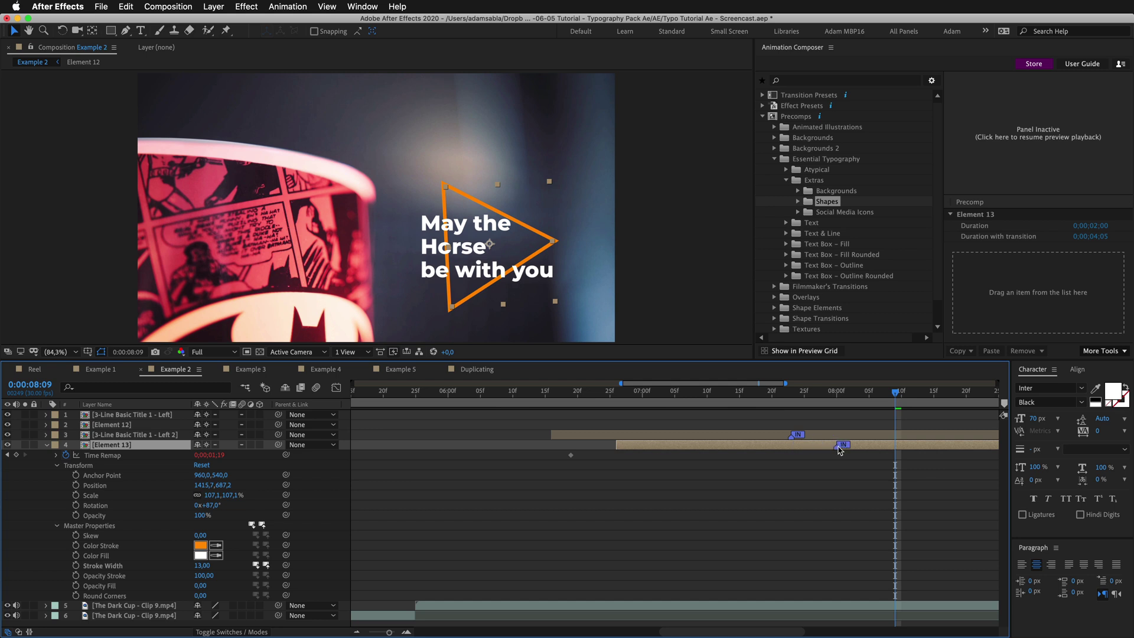
{"action": "key", "text": "minus"}
{"action": "key", "text": "minus"}
Play back Example 2 from about 6 seconds, then stop and deselect Element 13
{"action": "left_click", "coordinate": [657, 392]}
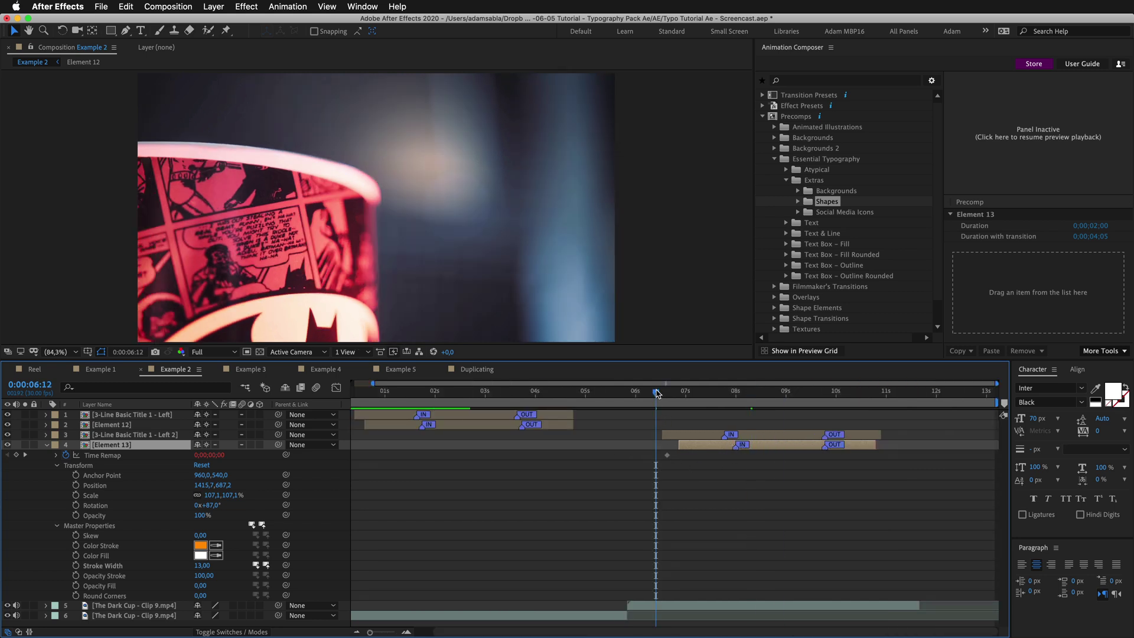
{"action": "key", "text": "space"}
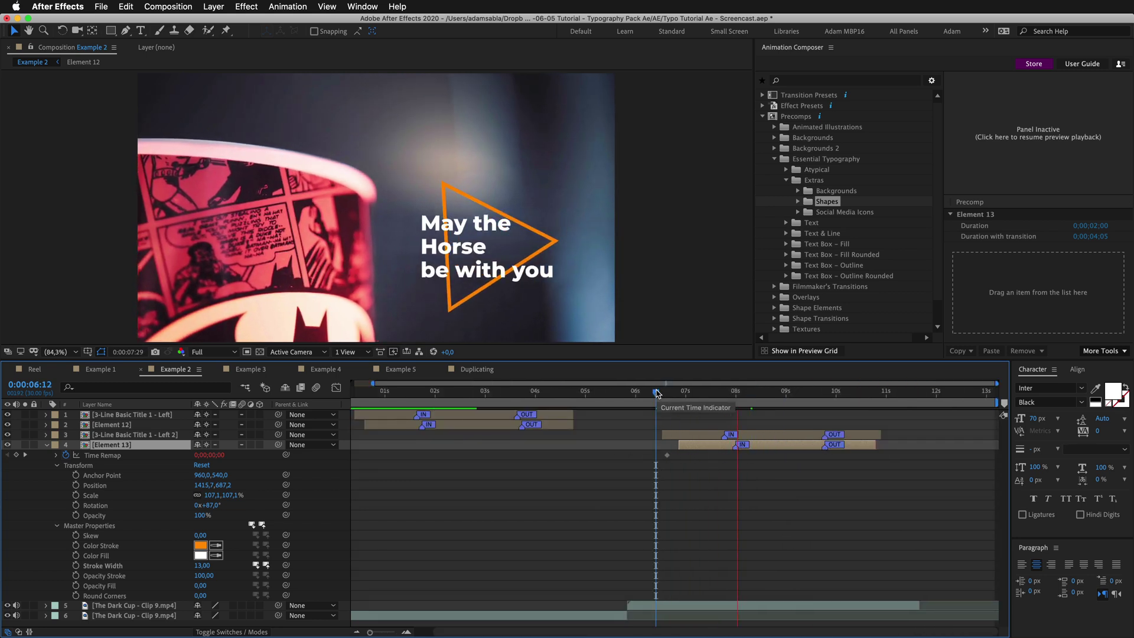
{"action": "key", "text": "space"}
{"action": "left_click", "coordinate": [762, 422]}
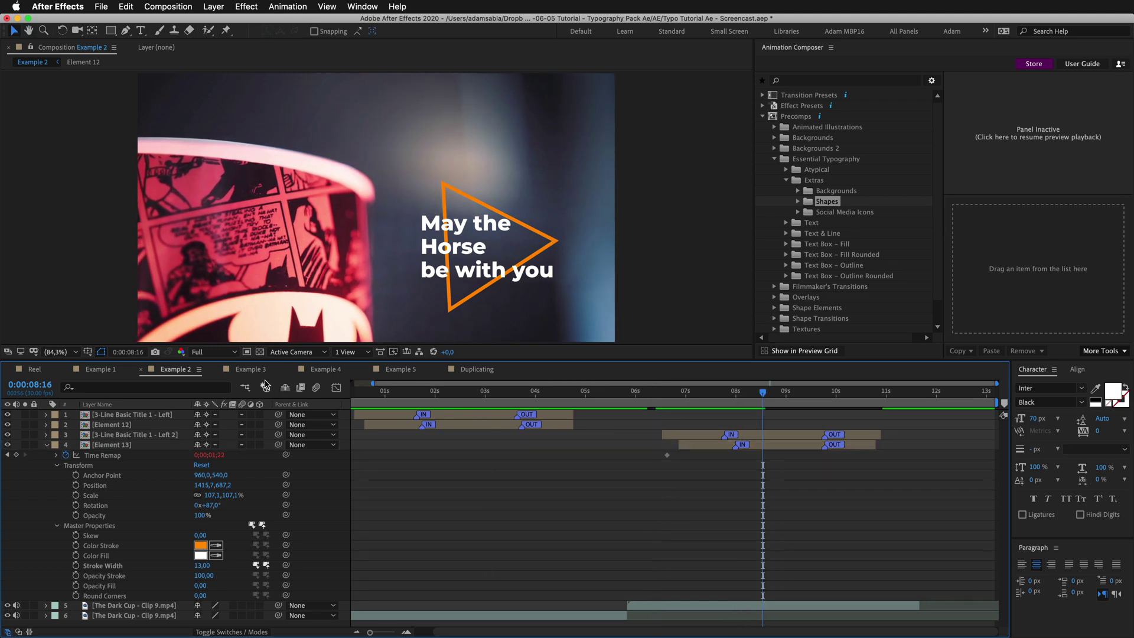
In Example 3, duplicate The Dark Cup - Clip 8 and start the copy around 6.7 s
{"action": "left_click", "coordinate": [251, 370]}
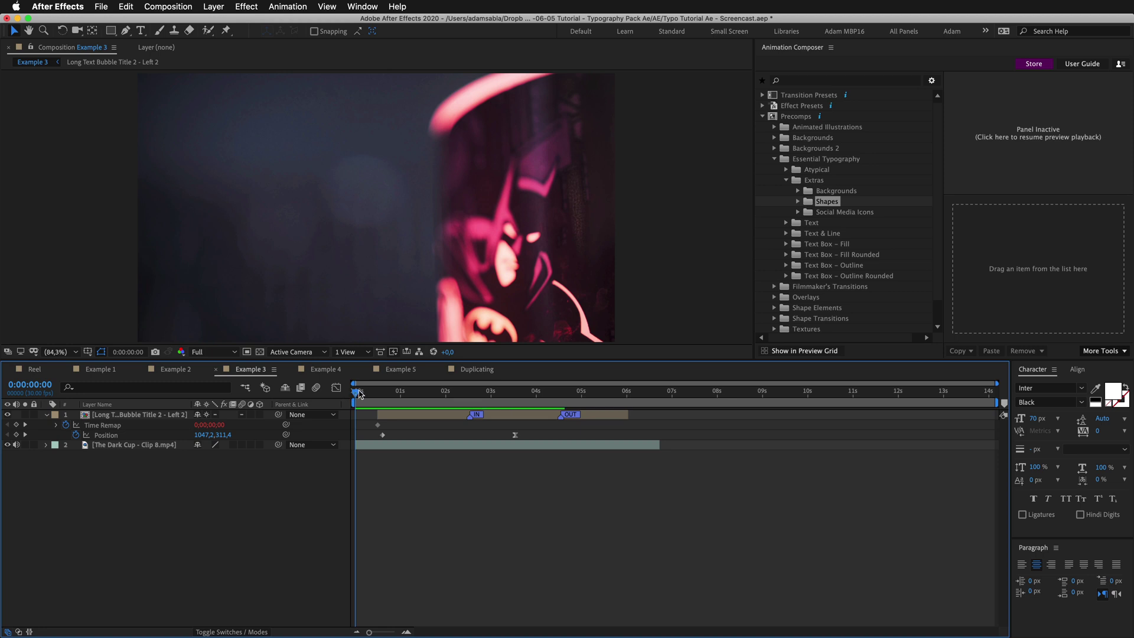
{"action": "left_click_drag", "start_coordinate": [363, 394], "coordinate": [479, 386]}
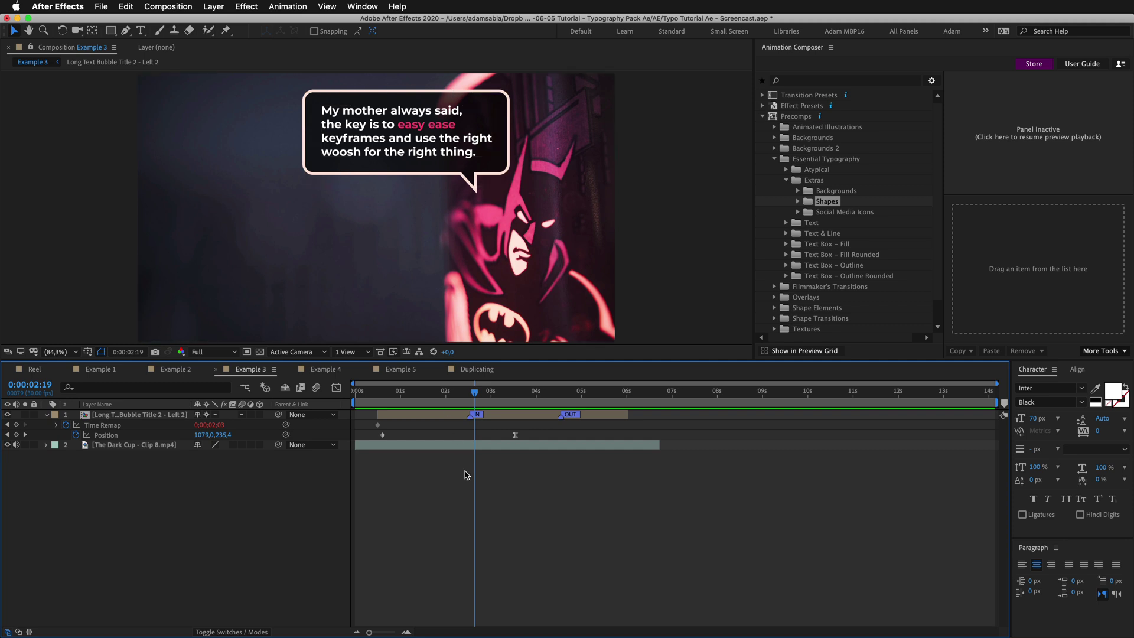
{"action": "left_click", "coordinate": [465, 446]}
{"action": "key", "text": "ctrl+d"}
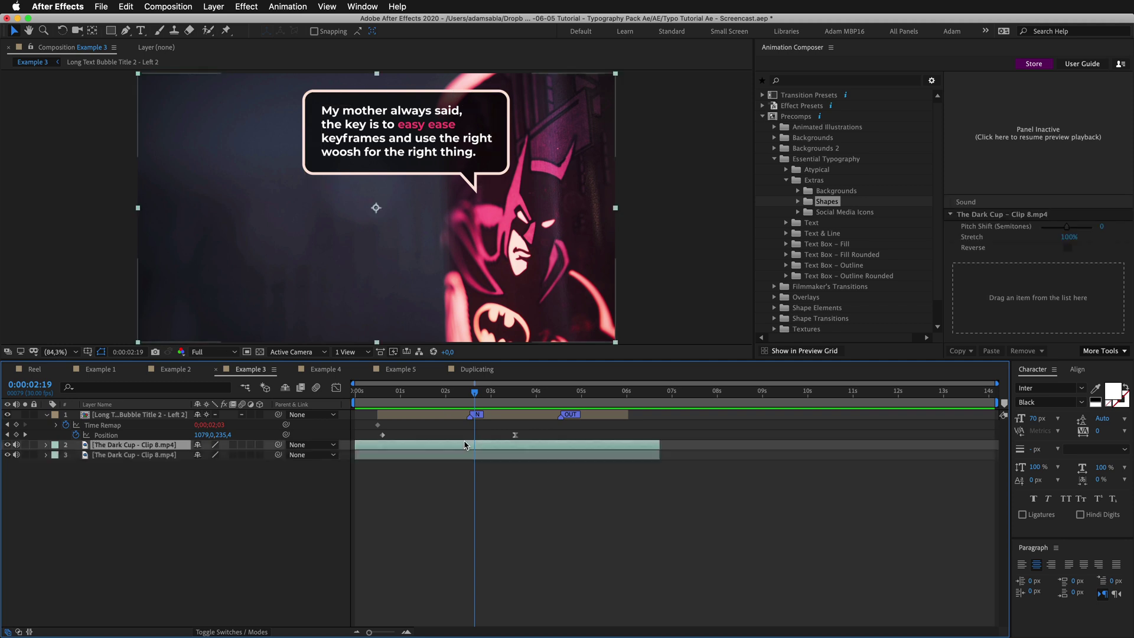
{"action": "left_click_drag", "start_coordinate": [488, 445], "coordinate": [777, 446]}
{"action": "left_click_drag", "start_coordinate": [724, 404], "coordinate": [774, 403]}
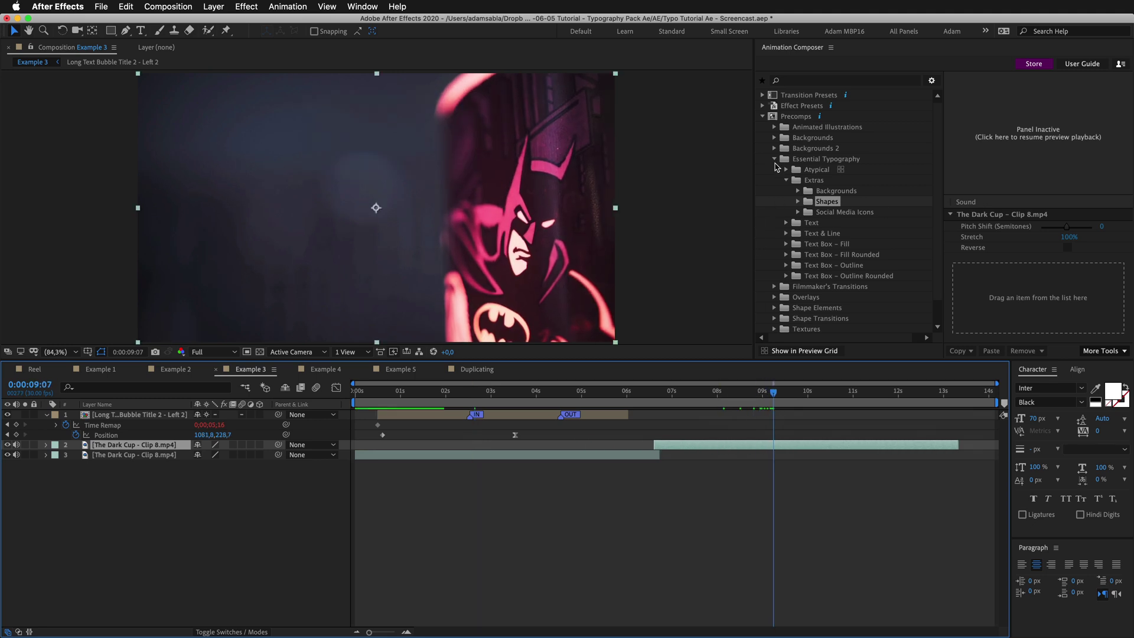
Add Long Text Bubble Title 2 – Left from the Text Box – Outline > Long Text preview grid
{"action": "left_click", "coordinate": [786, 180]}
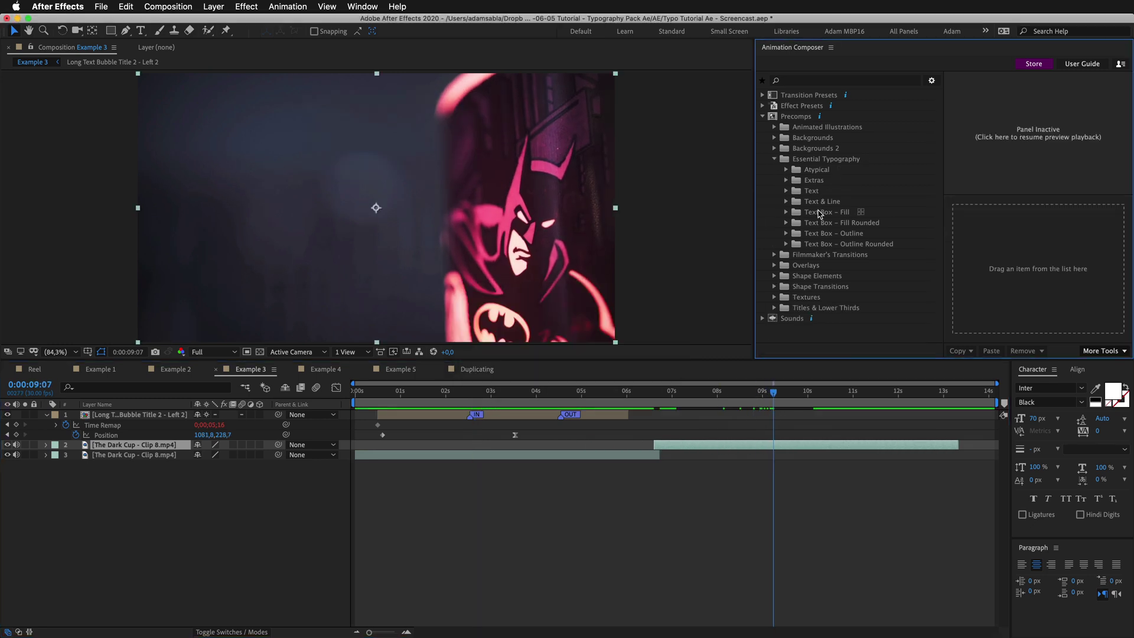
{"action": "left_click", "coordinate": [817, 213]}
{"action": "left_click", "coordinate": [809, 234]}
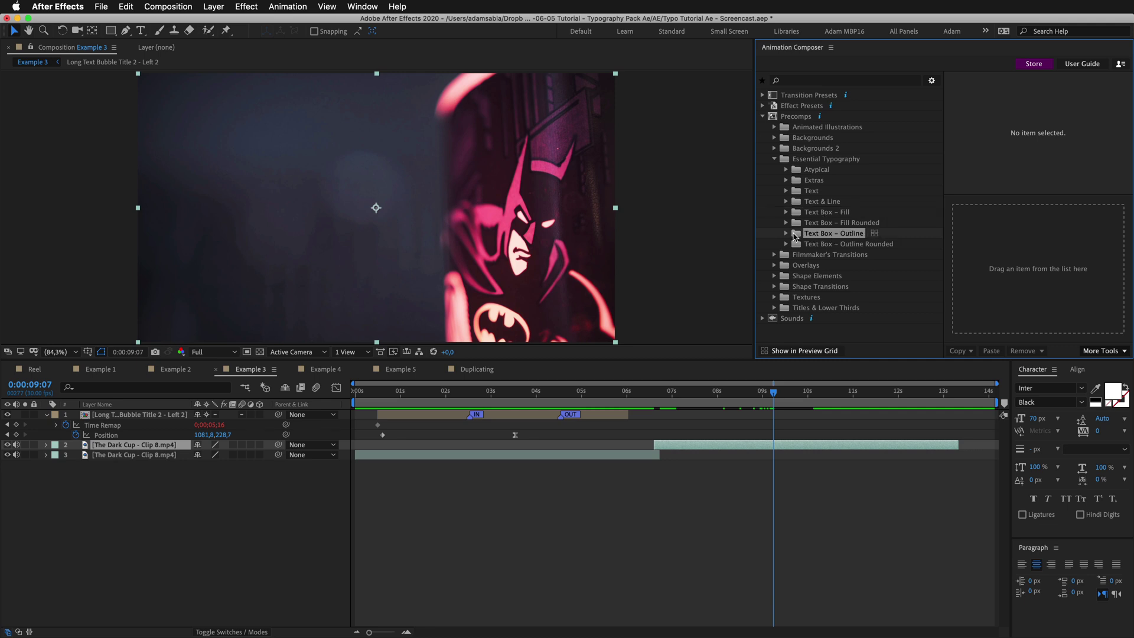
{"action": "left_click", "coordinate": [787, 234]}
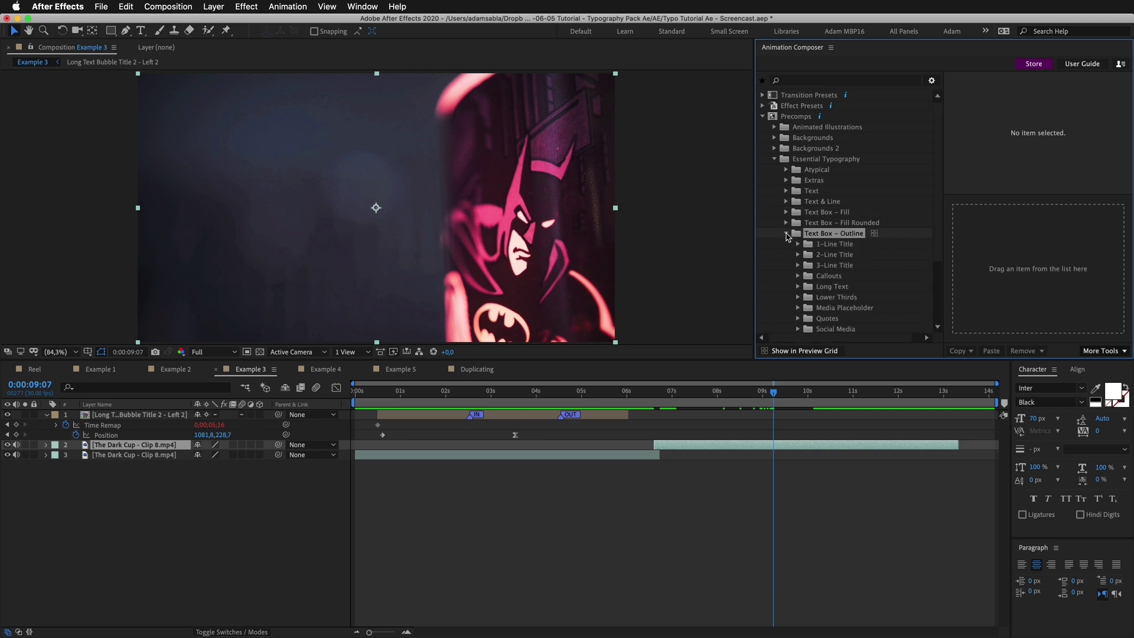
{"action": "left_click", "coordinate": [819, 266]}
{"action": "left_click", "coordinate": [827, 288]}
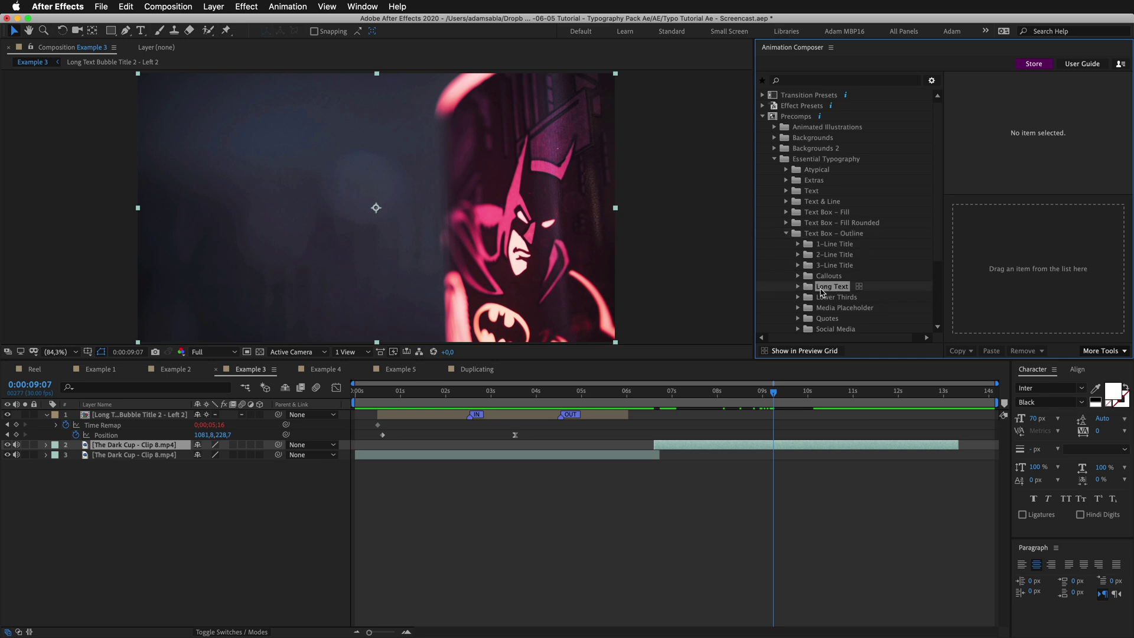
{"action": "left_click", "coordinate": [859, 287]}
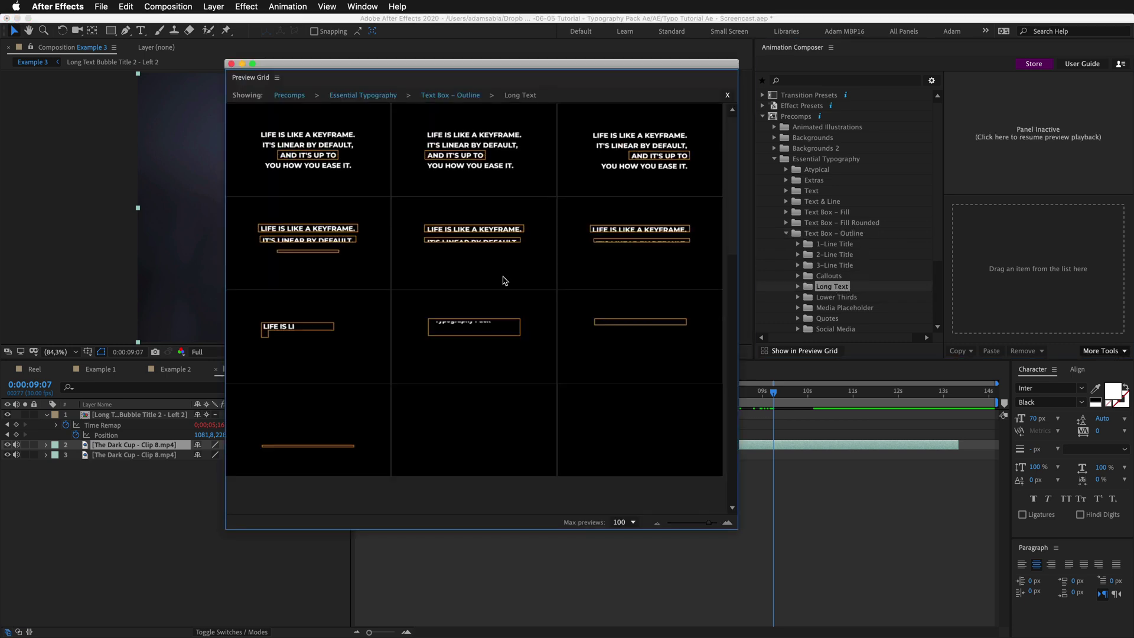
{"action": "scroll", "coordinate": [438, 280], "scroll_direction": "down", "scroll_amount": 5}
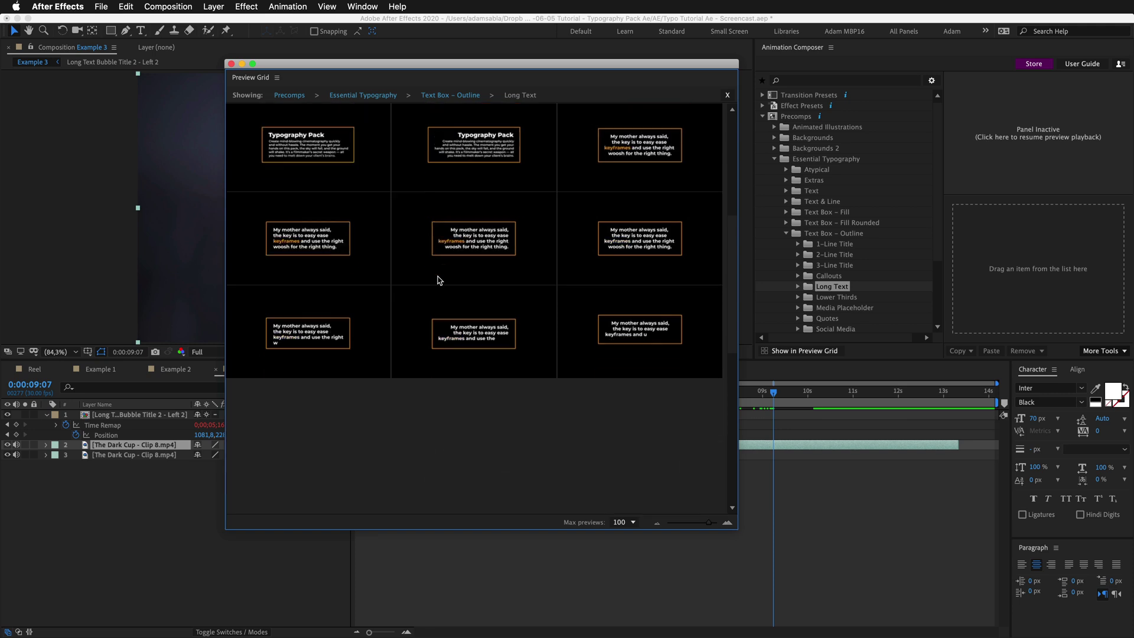
{"action": "scroll", "coordinate": [437, 280], "scroll_direction": "down", "scroll_amount": 3}
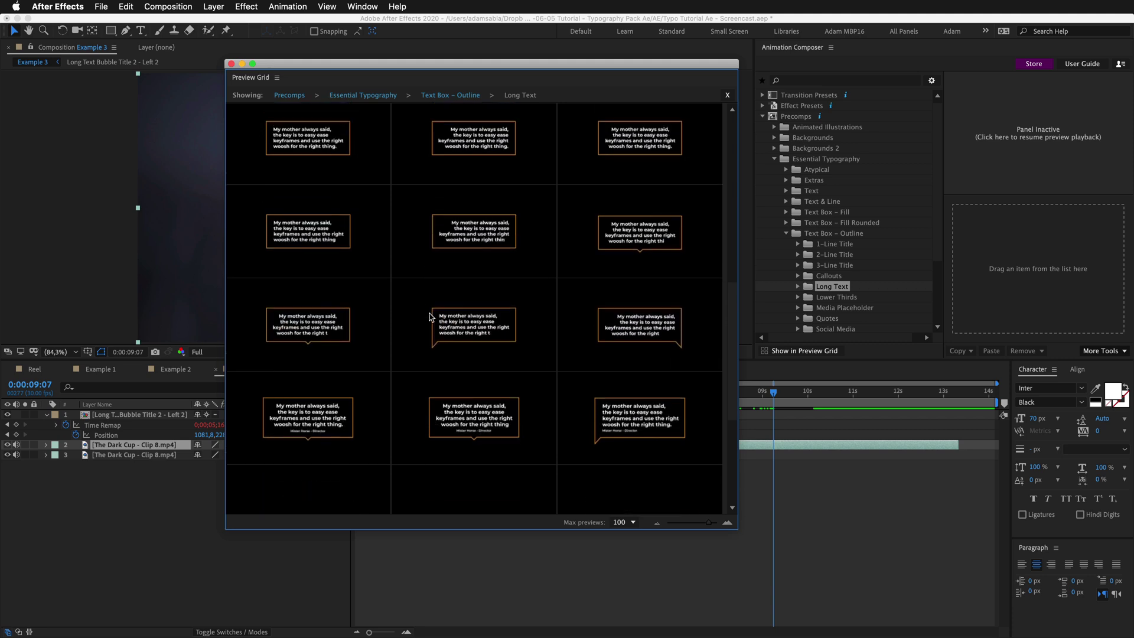
{"action": "left_click", "coordinate": [485, 324]}
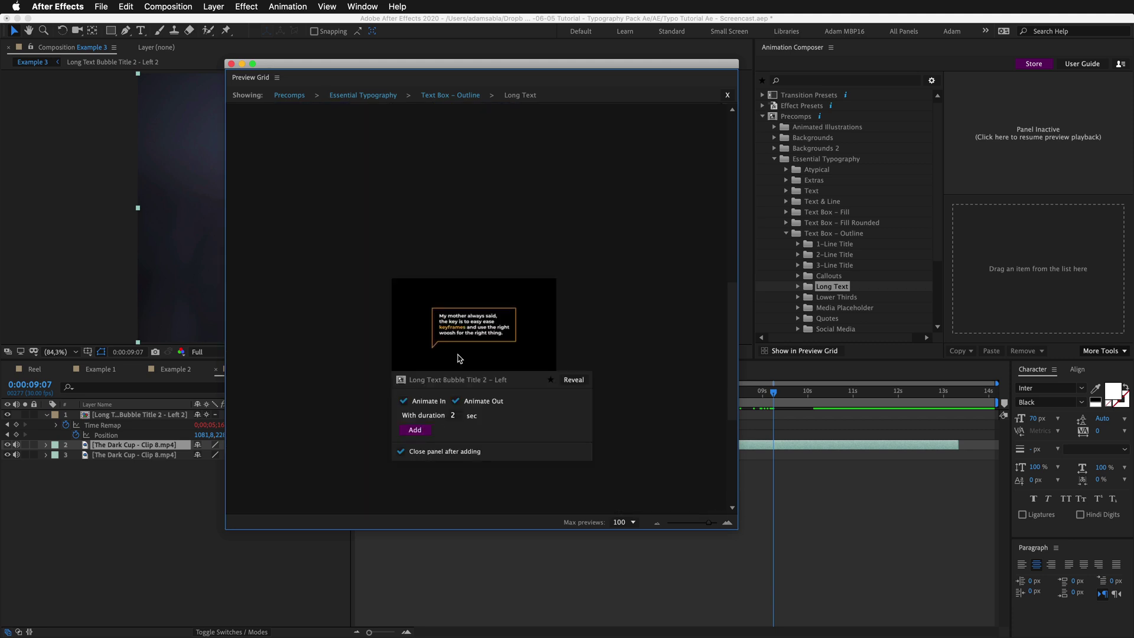
{"action": "left_click", "coordinate": [416, 430]}
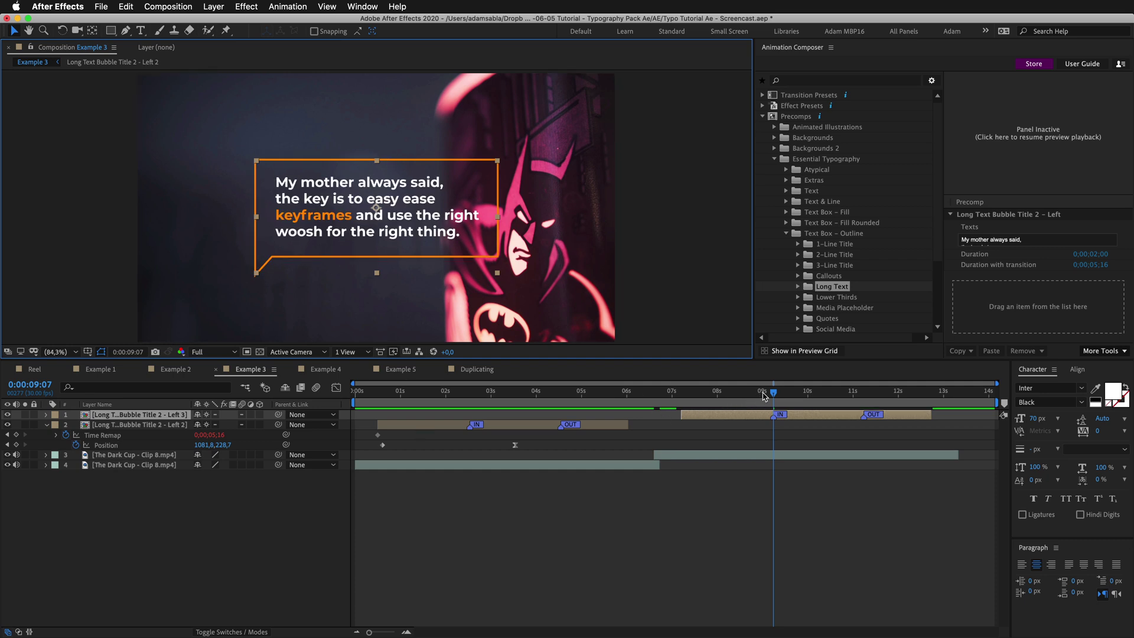
Preview the new bubble and set its Container: Round Corners to 57
{"action": "left_click_drag", "start_coordinate": [766, 395], "coordinate": [731, 403]}
{"action": "key", "text": "space"}
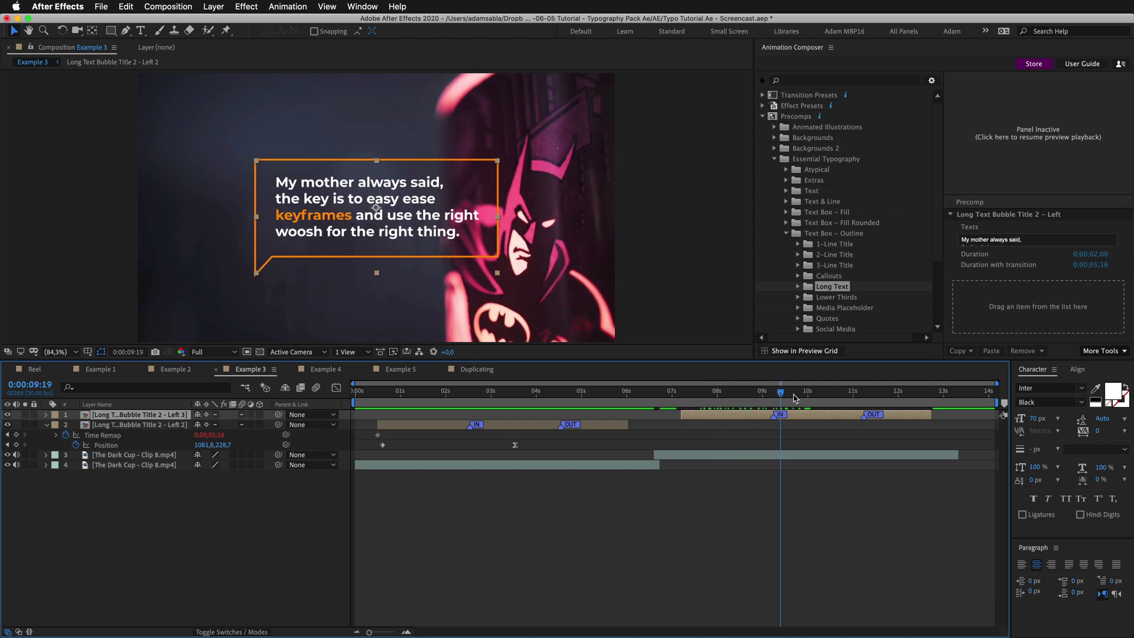
{"action": "left_click", "coordinate": [46, 415]}
{"action": "left_click", "coordinate": [55, 445]}
{"action": "scroll", "coordinate": [56, 449], "scroll_direction": "down", "scroll_amount": 1}
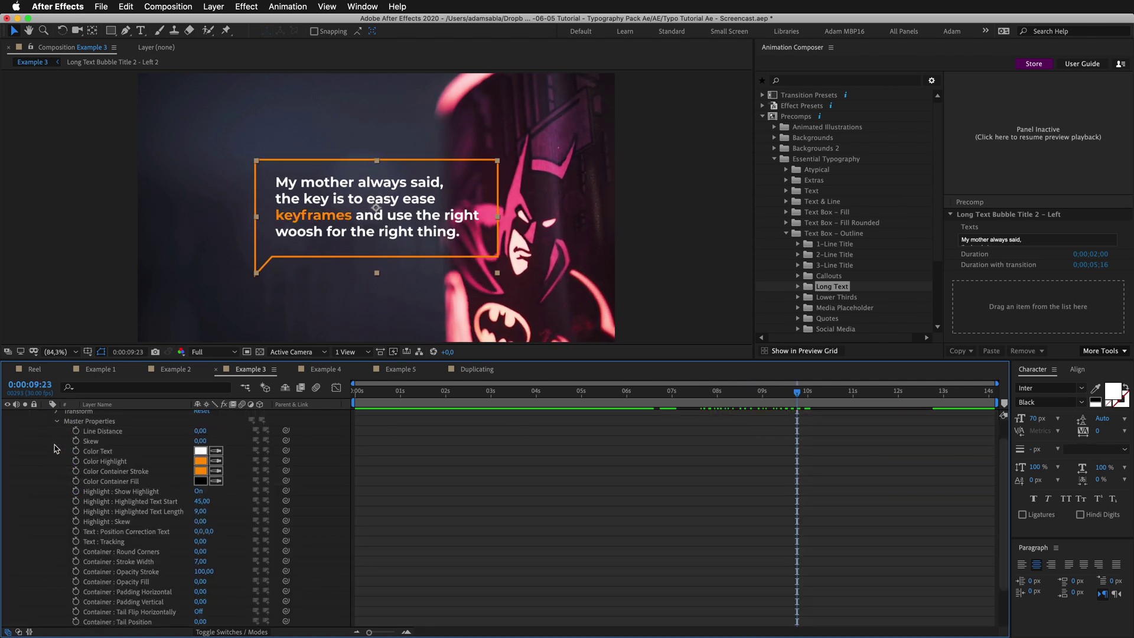
{"action": "scroll", "coordinate": [488, 465], "scroll_direction": "up", "scroll_amount": 1}
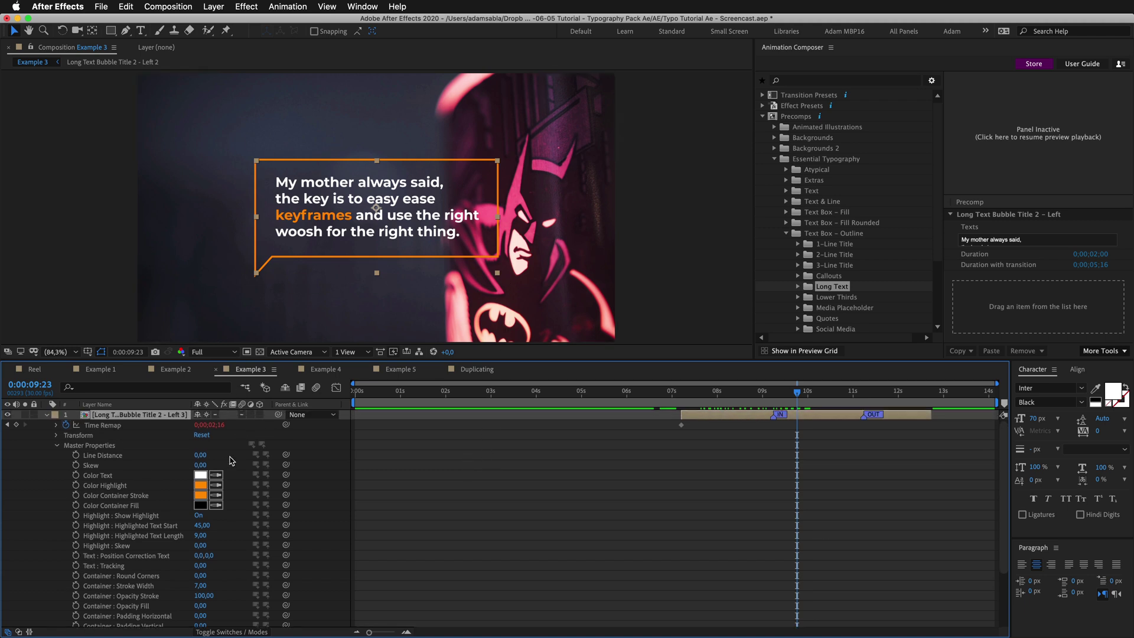
{"action": "scroll", "coordinate": [104, 589], "scroll_direction": "down", "scroll_amount": 2}
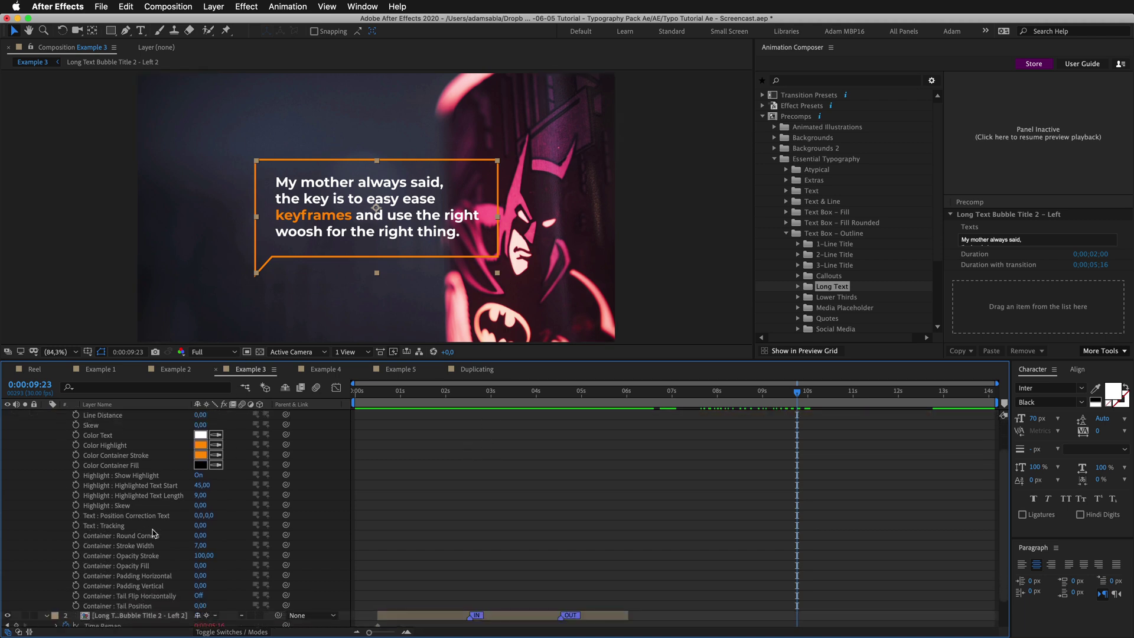
{"action": "left_click_drag", "start_coordinate": [198, 535], "coordinate": [231, 535]}
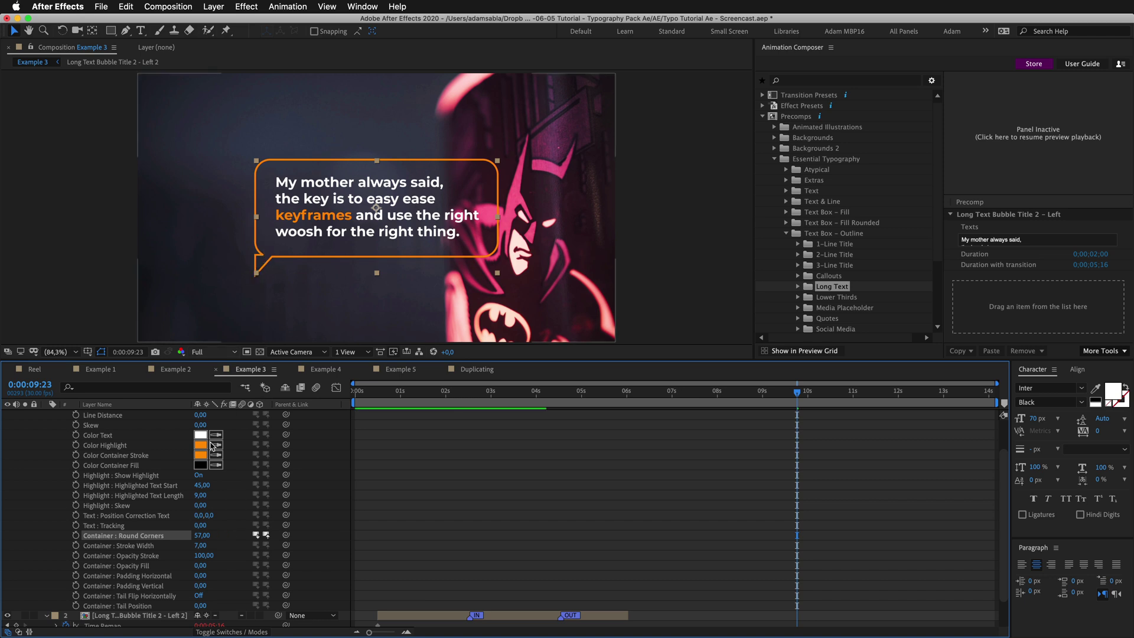
Turn Tail Flip Horizontally on and set Tail Position to 805
{"action": "scroll", "coordinate": [168, 573], "scroll_direction": "down", "scroll_amount": 1}
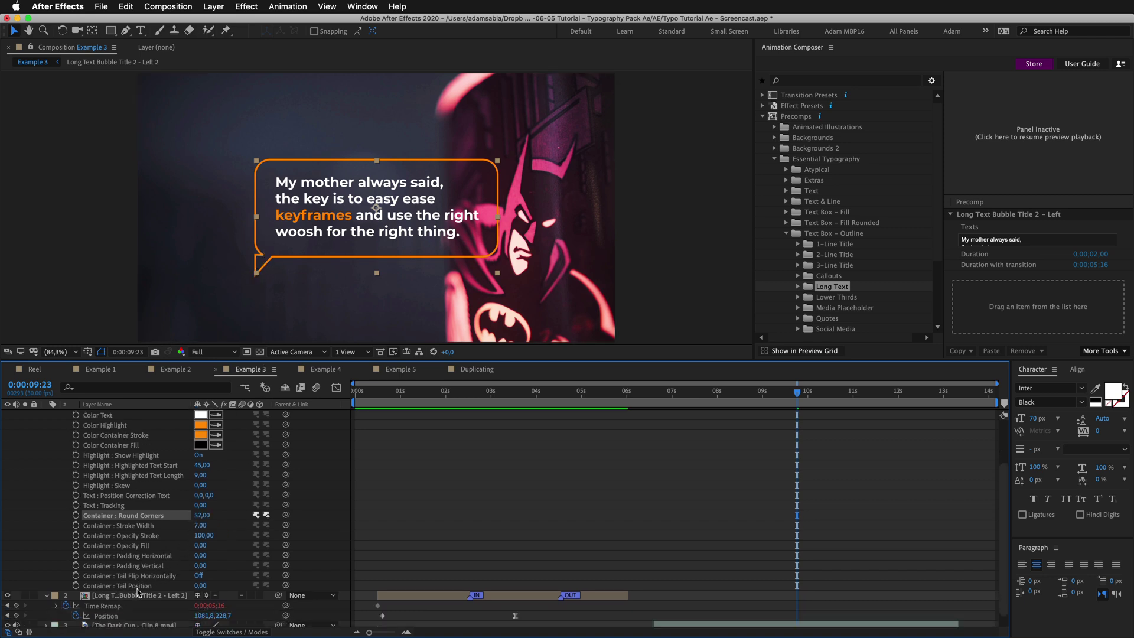
{"action": "left_click_drag", "start_coordinate": [198, 585], "coordinate": [298, 586]}
{"action": "left_click", "coordinate": [199, 576]}
{"action": "left_click", "coordinate": [199, 576]}
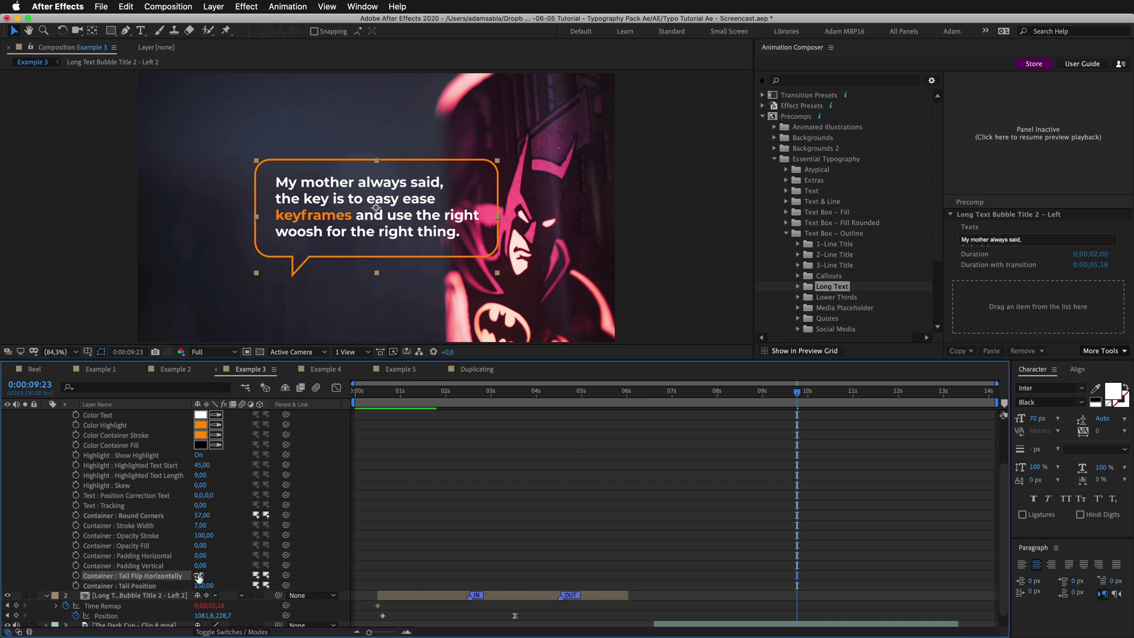
{"action": "left_click_drag", "start_coordinate": [201, 586], "coordinate": [529, 558]}
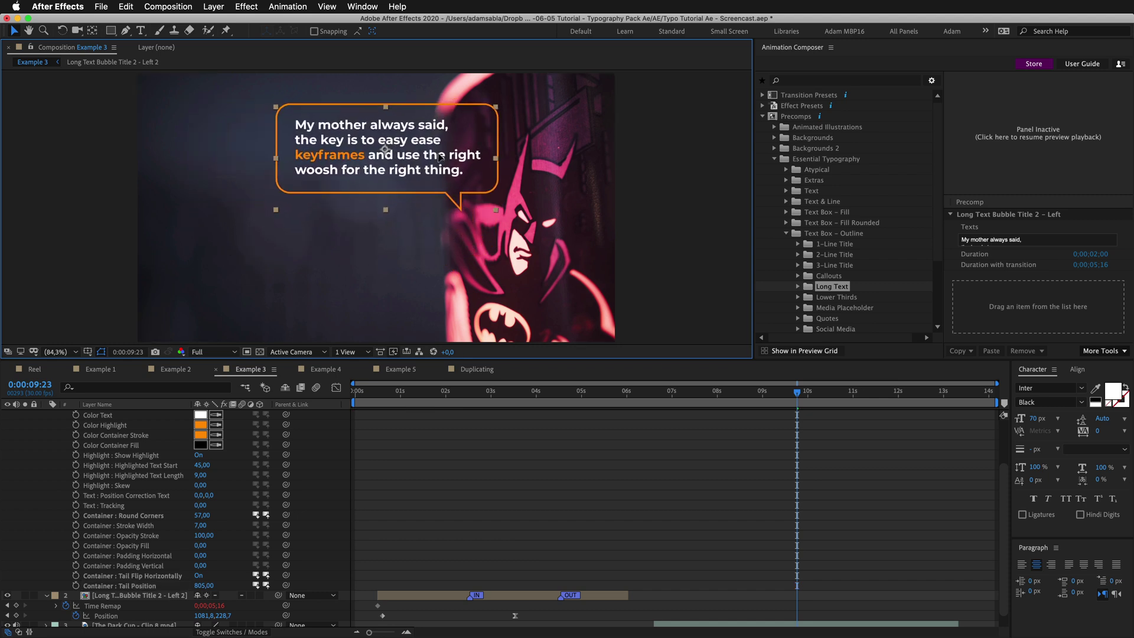
Set Container: Opacity Fill to 40 and sample pale pink and pink from the cup for outline and highlight
{"action": "scroll", "coordinate": [213, 520], "scroll_direction": "up", "scroll_amount": 1}
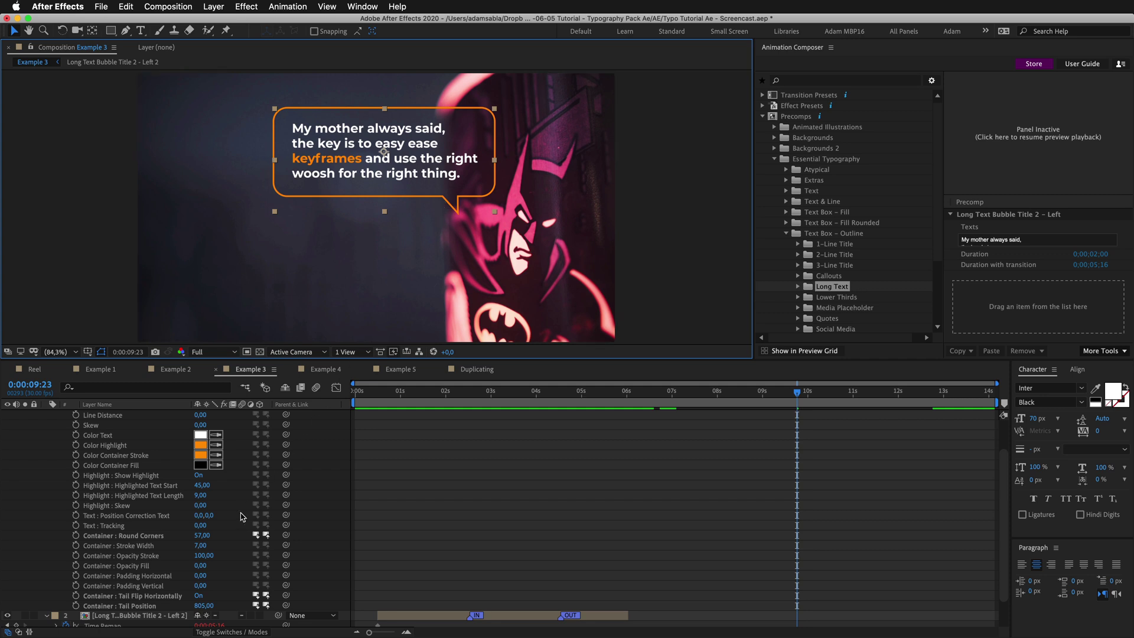
{"action": "left_click", "coordinate": [198, 566]}
{"action": "left_click_drag", "start_coordinate": [198, 566], "coordinate": [232, 565]}
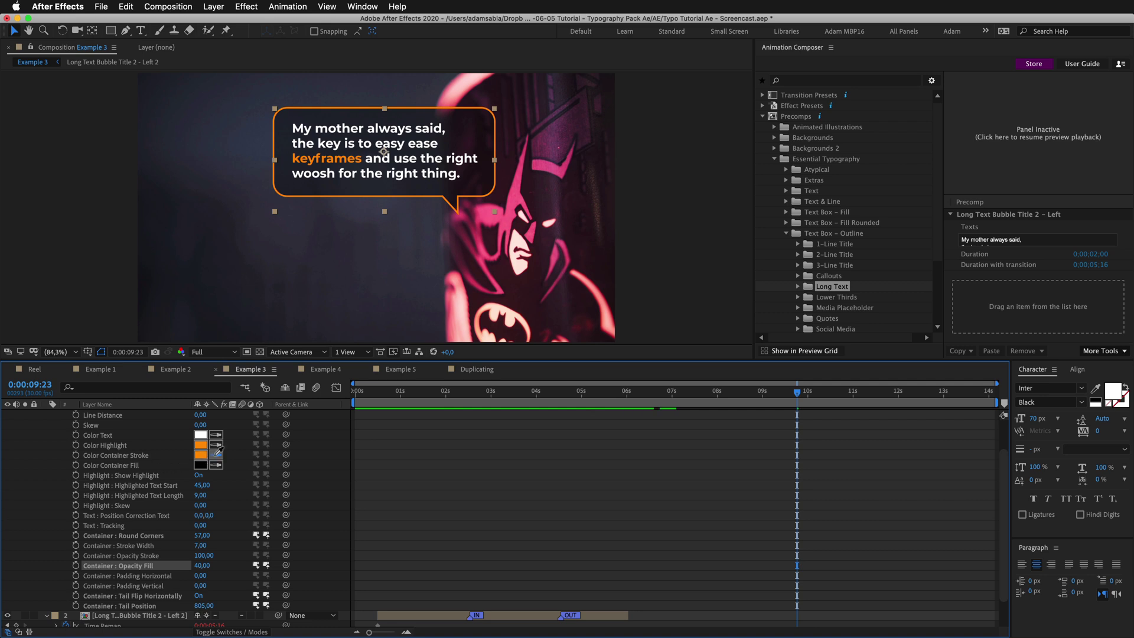
{"action": "left_click", "coordinate": [522, 242]}
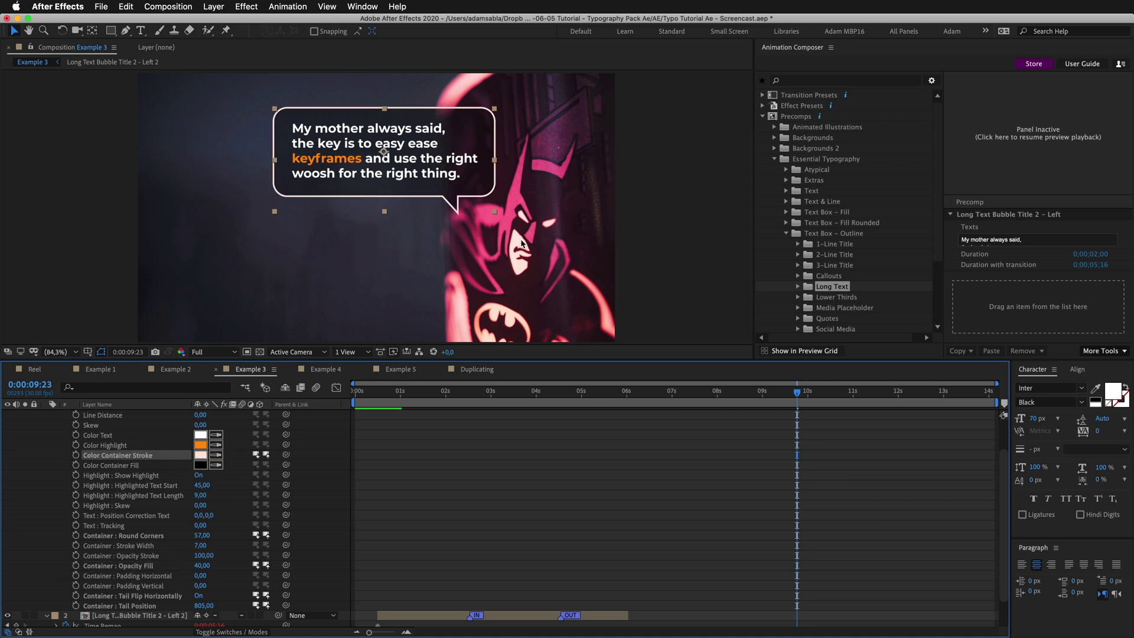
{"action": "left_click", "coordinate": [216, 445]}
{"action": "left_click", "coordinate": [531, 240]}
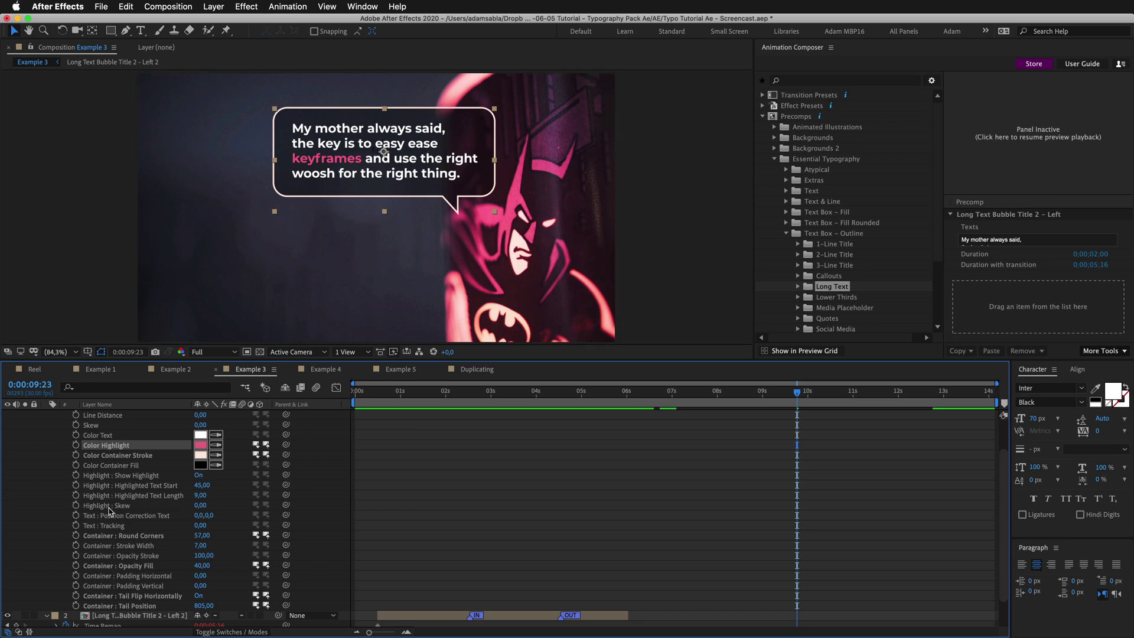
Move the highlight onto "easy ease" with Highlighted Text Start 36 and a new length
{"action": "left_click", "coordinate": [198, 476]}
{"action": "left_click", "coordinate": [199, 476]}
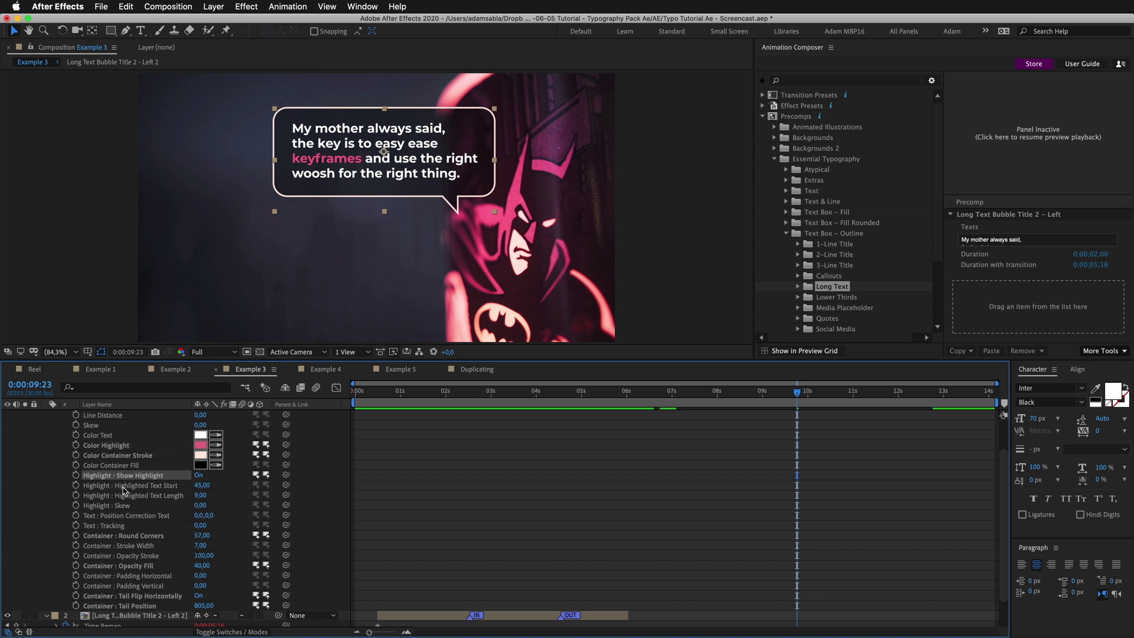
{"action": "left_click_drag", "start_coordinate": [201, 486], "coordinate": [192, 486]}
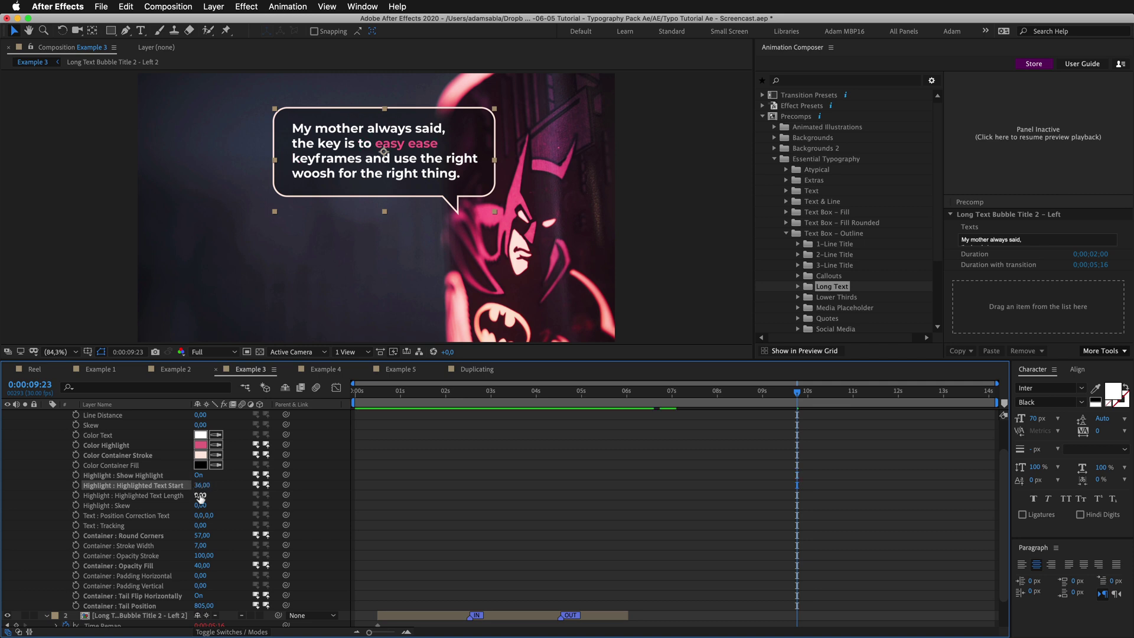
{"action": "left_click", "coordinate": [200, 496]}
{"action": "type", "text": "7"}
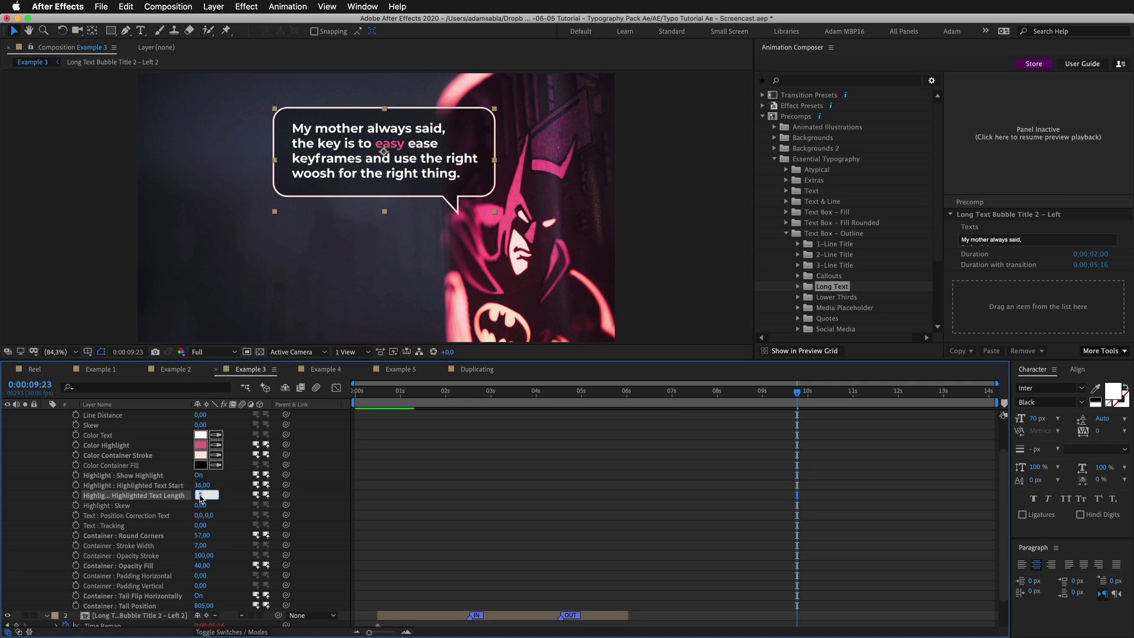
{"action": "left_click", "coordinate": [229, 499]}
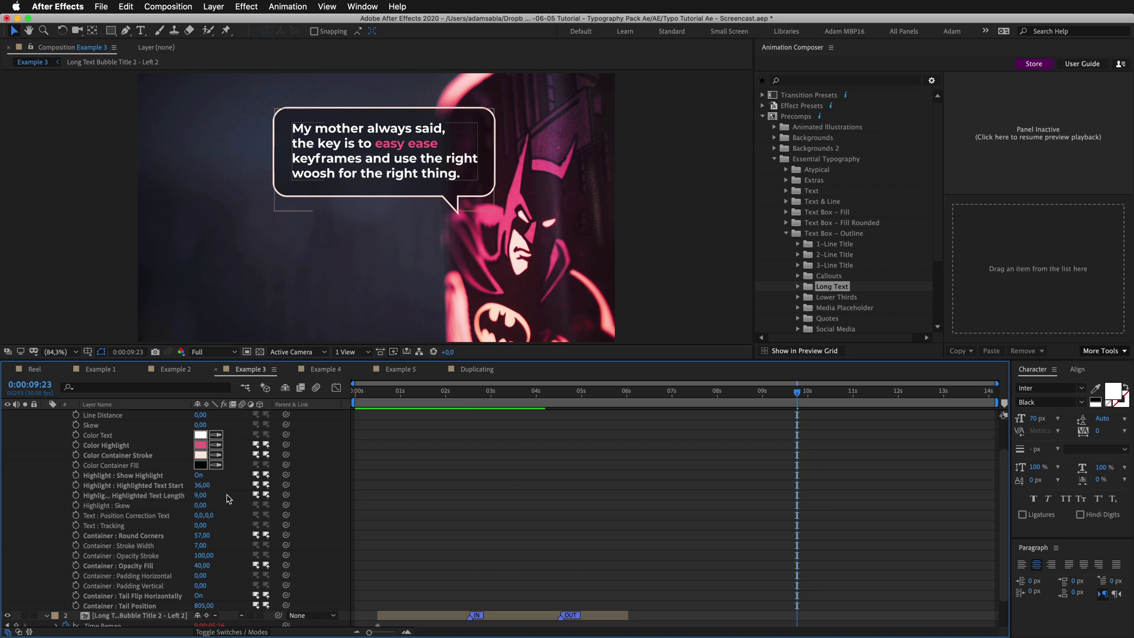
Add a final line 'Hell yeah.' to the Long Text Bubble precomp's text, then return to Example 3
{"action": "scroll", "coordinate": [229, 499], "scroll_direction": "up", "scroll_amount": 1}
{"action": "scroll", "coordinate": [229, 500], "scroll_direction": "up", "scroll_amount": 2}
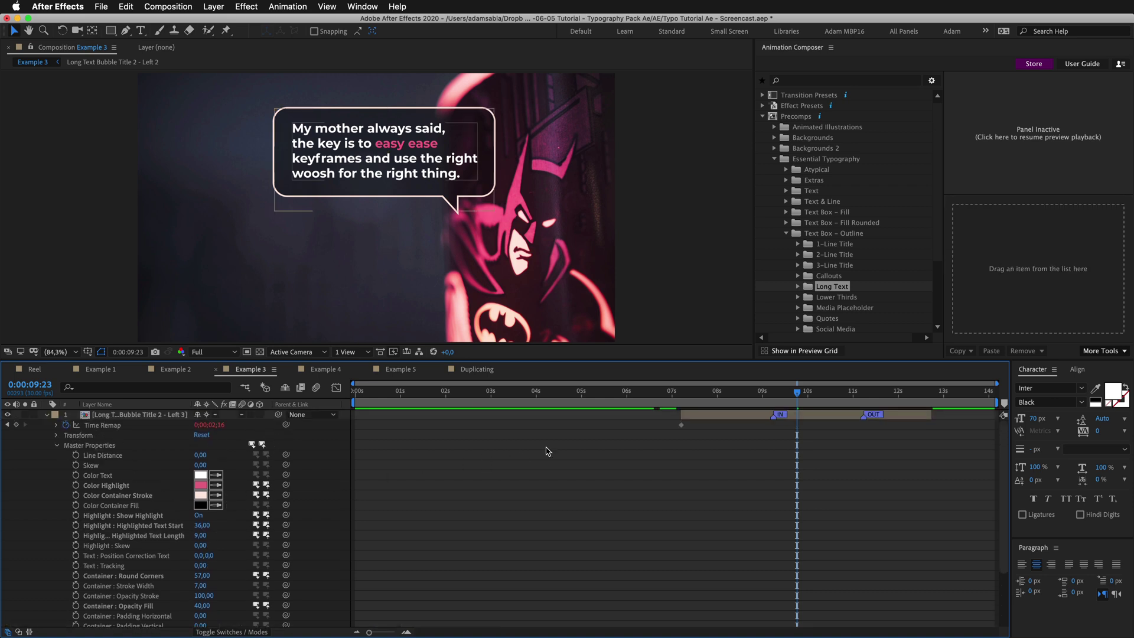
{"action": "double_click", "coordinate": [818, 419]}
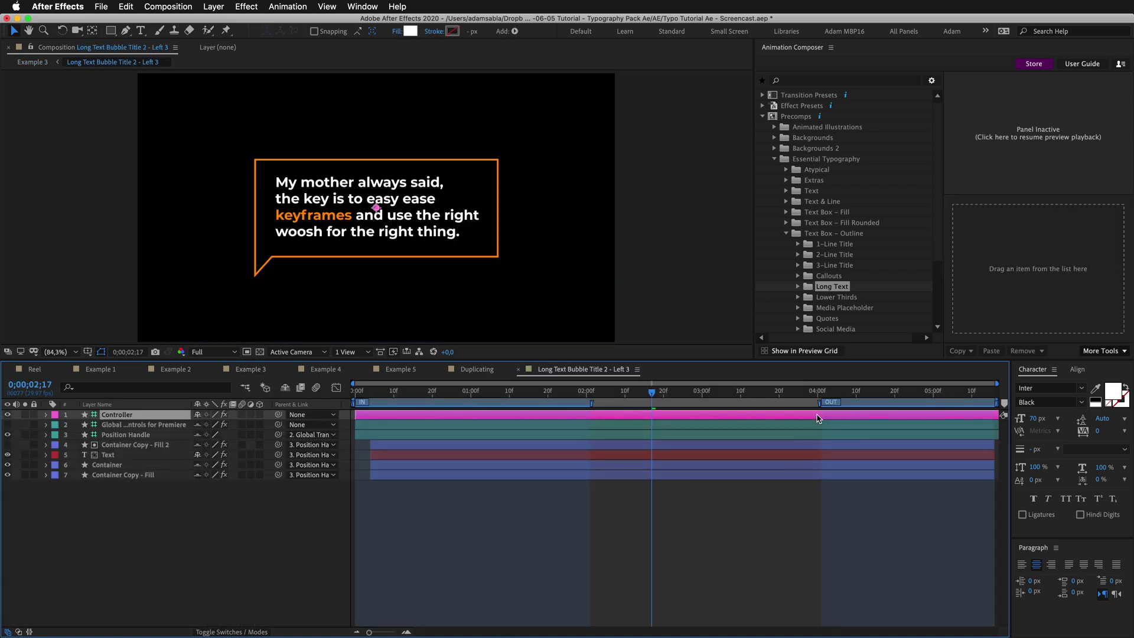
{"action": "double_click", "coordinate": [762, 455]}
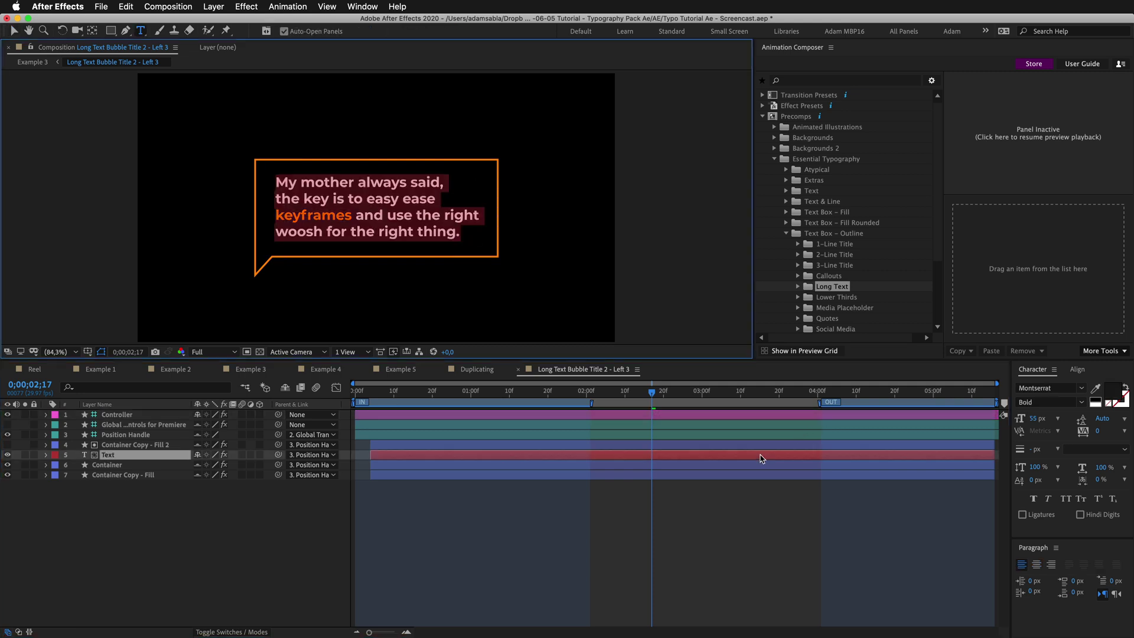
{"action": "key", "text": "Right"}
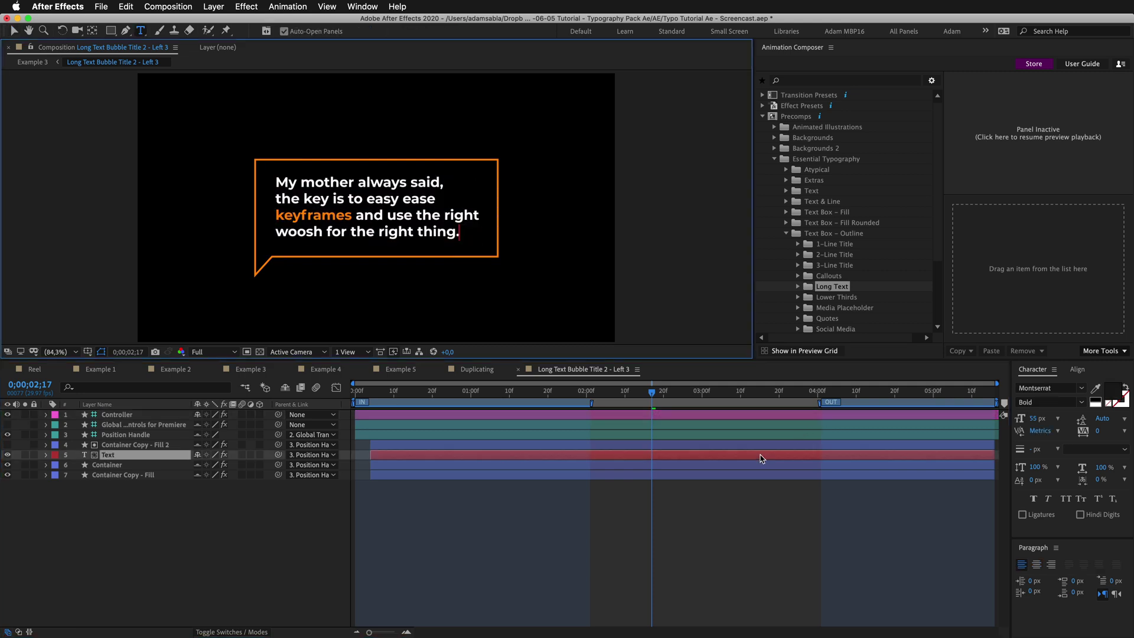
{"action": "key", "text": "Return"}
{"action": "type", "text": "Hell yeah."}
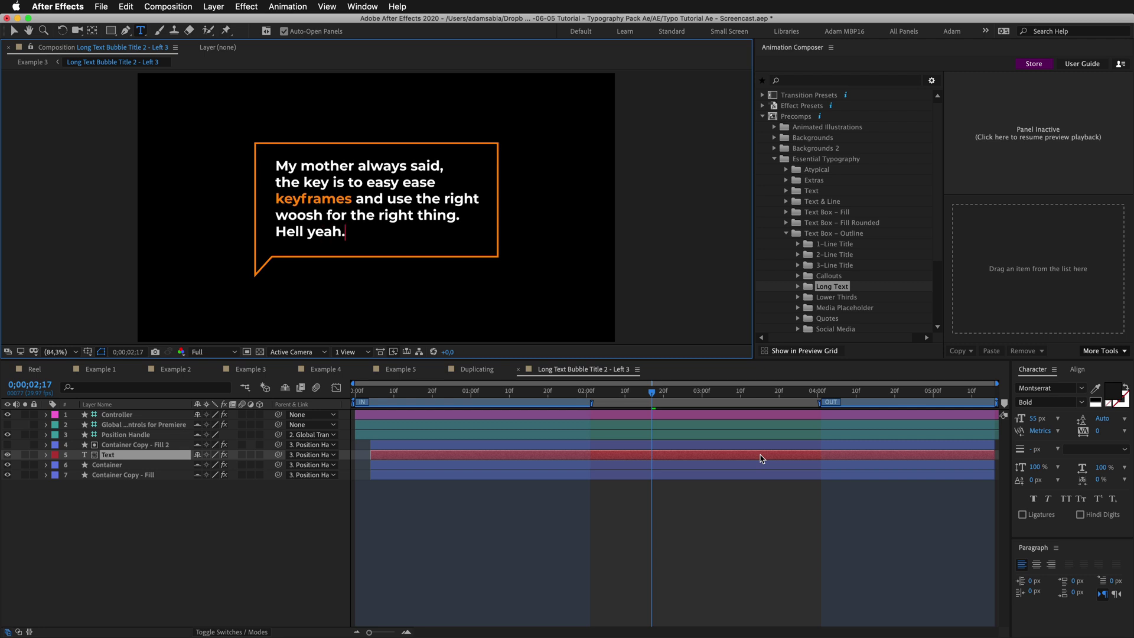
{"action": "key", "text": "Escape"}
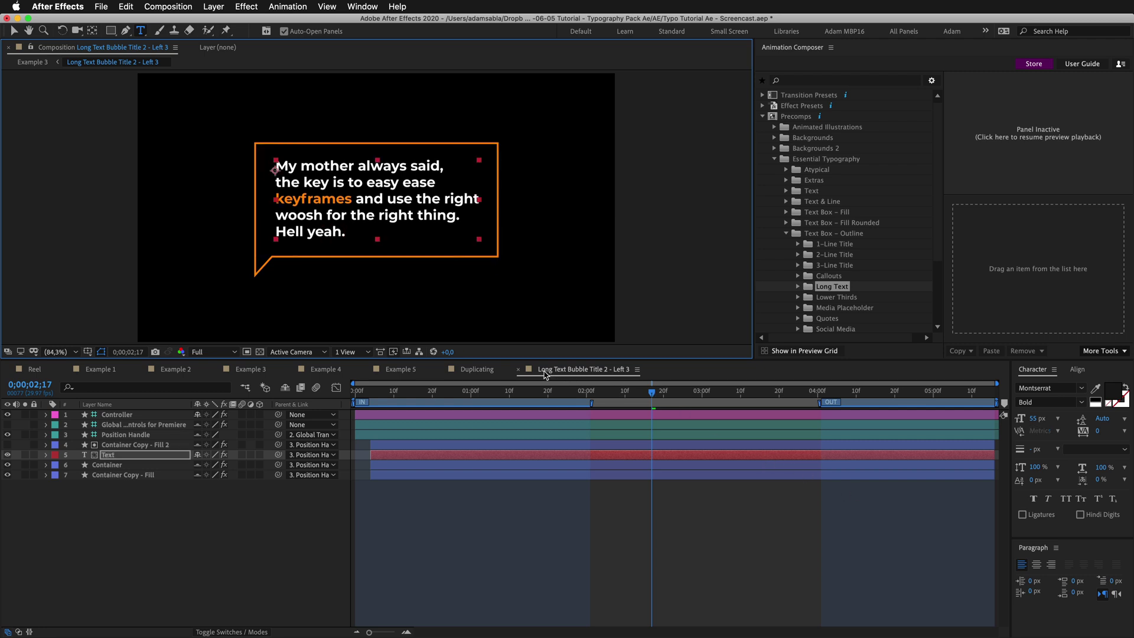
{"action": "left_click", "coordinate": [520, 370]}
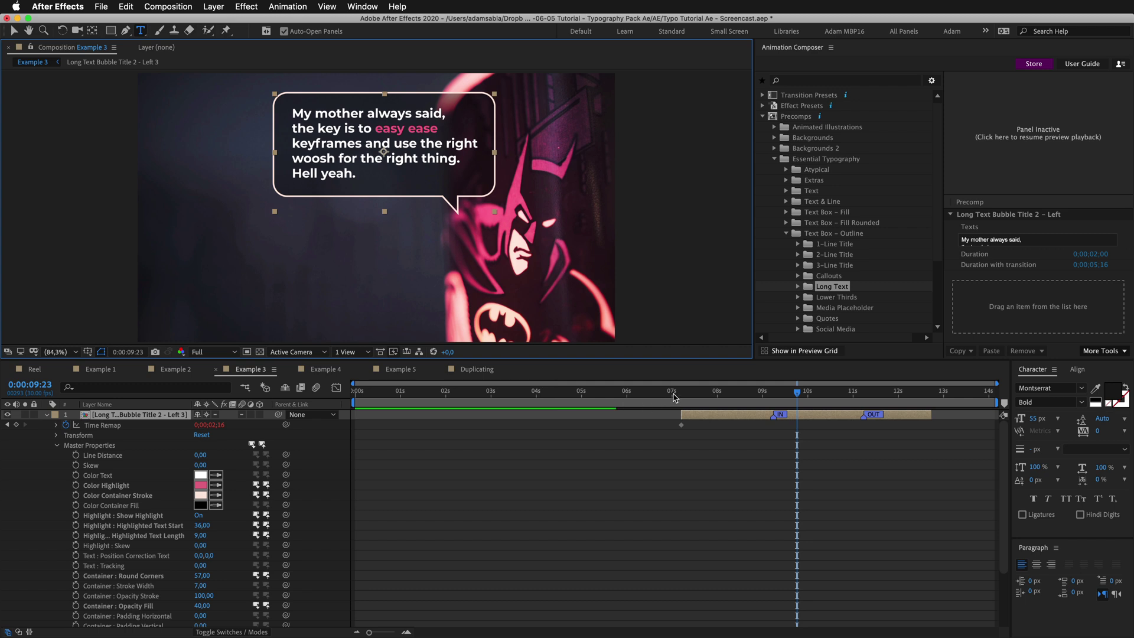
Preview the bubble's current entrance and set the time back to 0:00:07:08
{"action": "left_click", "coordinate": [674, 393]}
{"action": "key", "text": "space"}
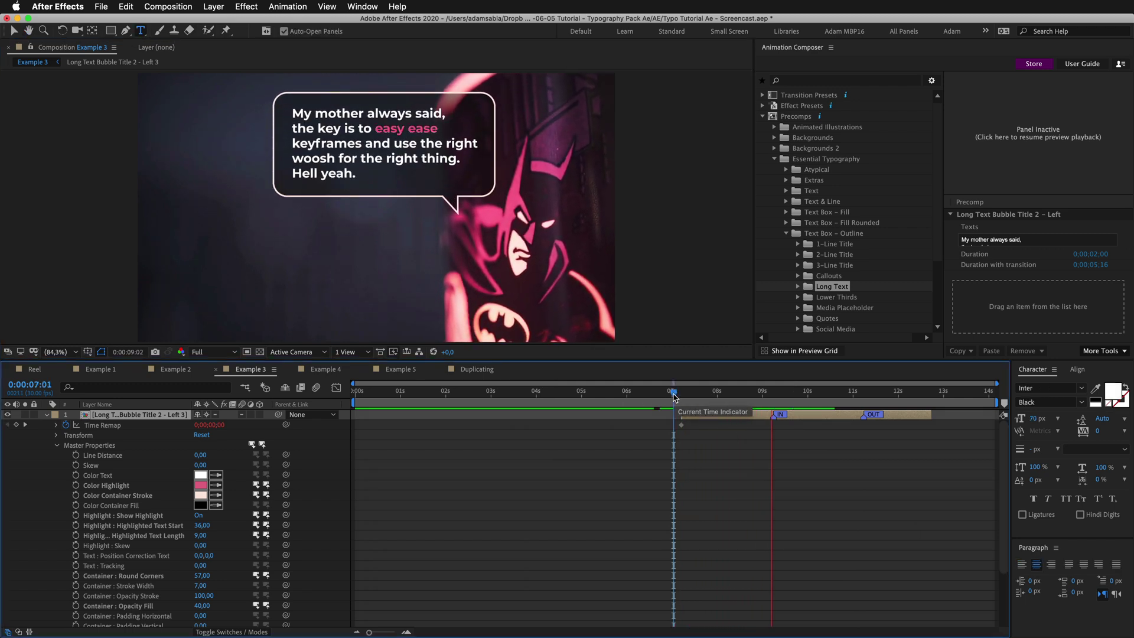
{"action": "key", "text": "space"}
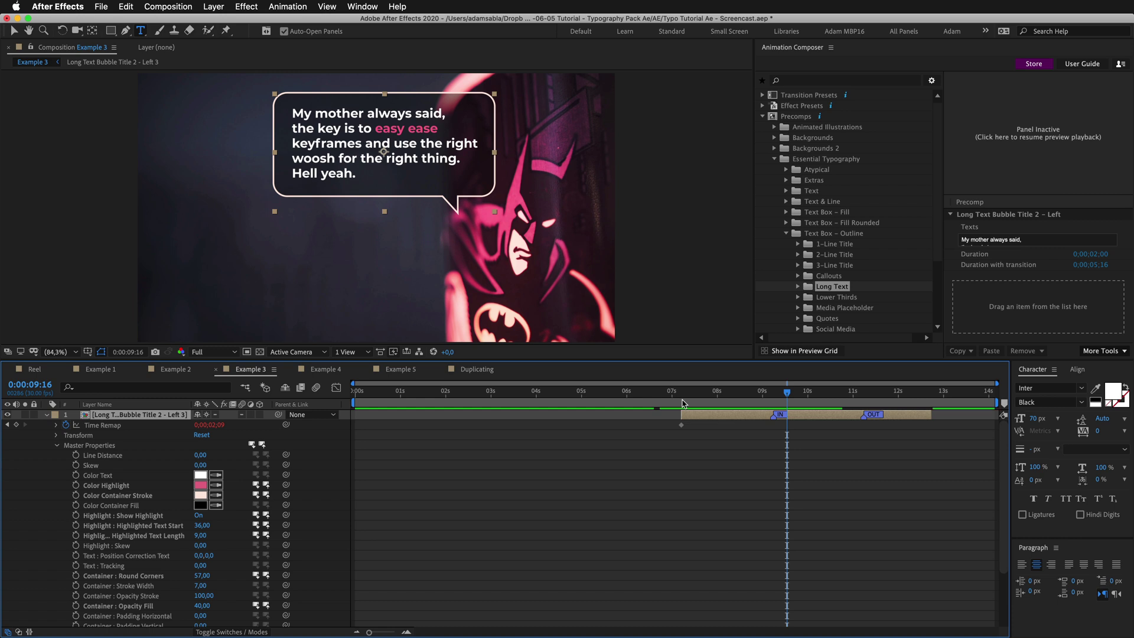
{"action": "key", "text": "u"}
{"action": "key", "text": "u"}
{"action": "left_click_drag", "start_coordinate": [697, 405], "coordinate": [684, 406]}
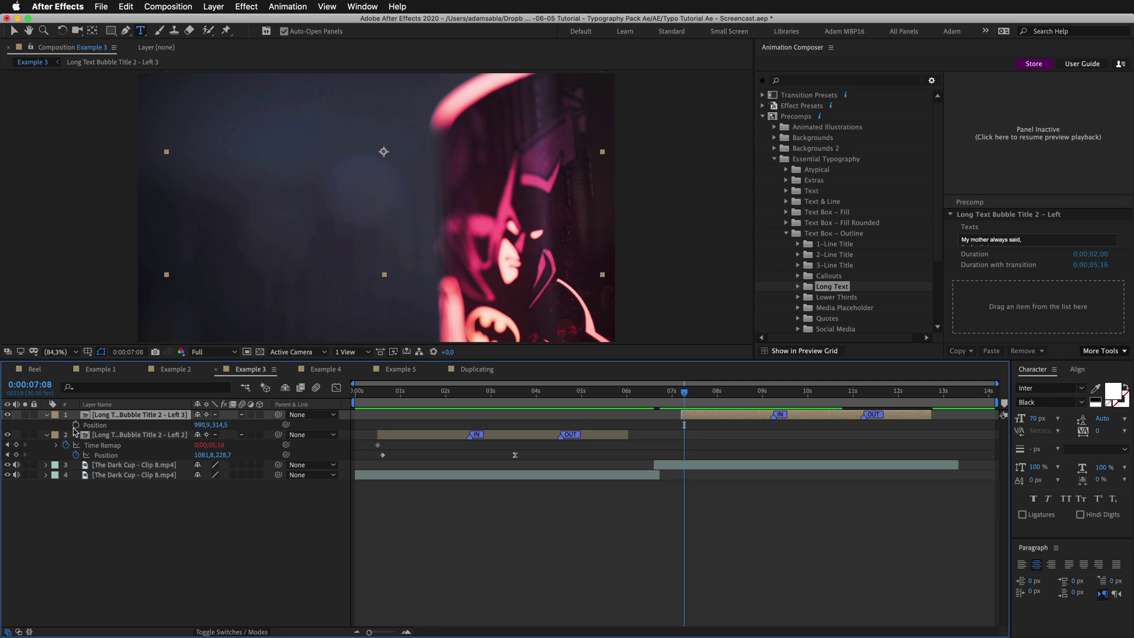
Keyframe the bubble's Position rising from 1010.9,374.5 to 1066.8,278.9, then preview the motion
{"action": "left_click", "coordinate": [98, 425]}
{"action": "left_click_drag", "start_coordinate": [688, 392], "coordinate": [783, 397]}
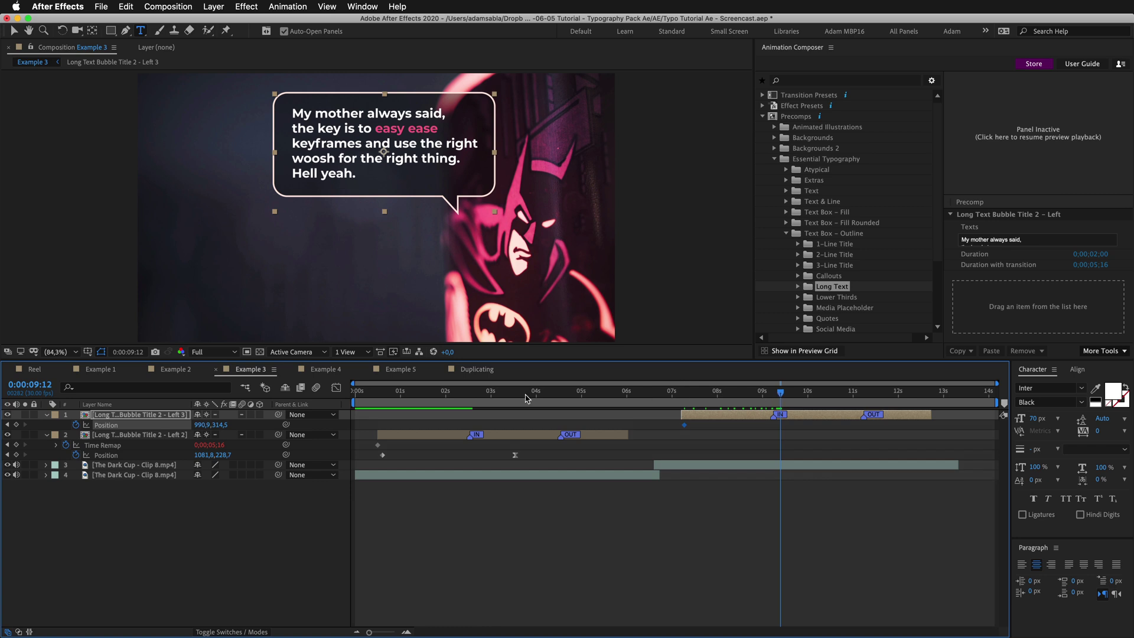
{"action": "key", "text": "v"}
{"action": "left_click_drag", "start_coordinate": [358, 173], "coordinate": [374, 163]}
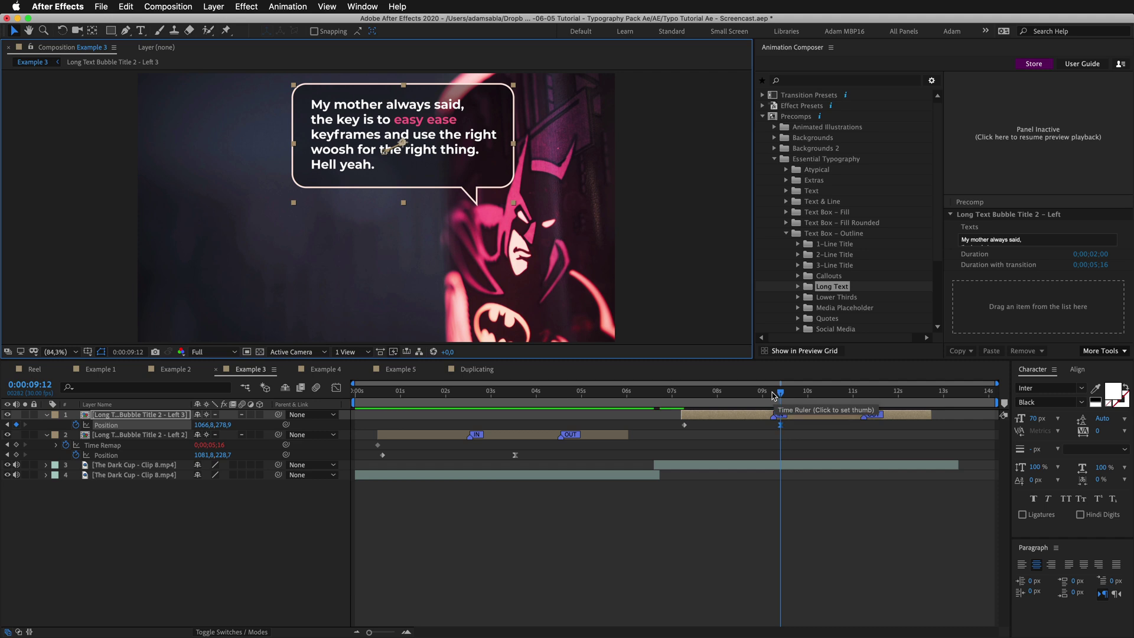
{"action": "left_click_drag", "start_coordinate": [772, 395], "coordinate": [685, 408]}
{"action": "key", "text": "shift+Right"}
{"action": "key", "text": "shift+Right"}
{"action": "key", "text": "shift+Down"}
{"action": "key", "text": "shift+Down"}
{"action": "key", "text": "shift+Down"}
{"action": "key", "text": "shift+Down"}
{"action": "key", "text": "shift+Down"}
{"action": "key", "text": "shift+Down"}
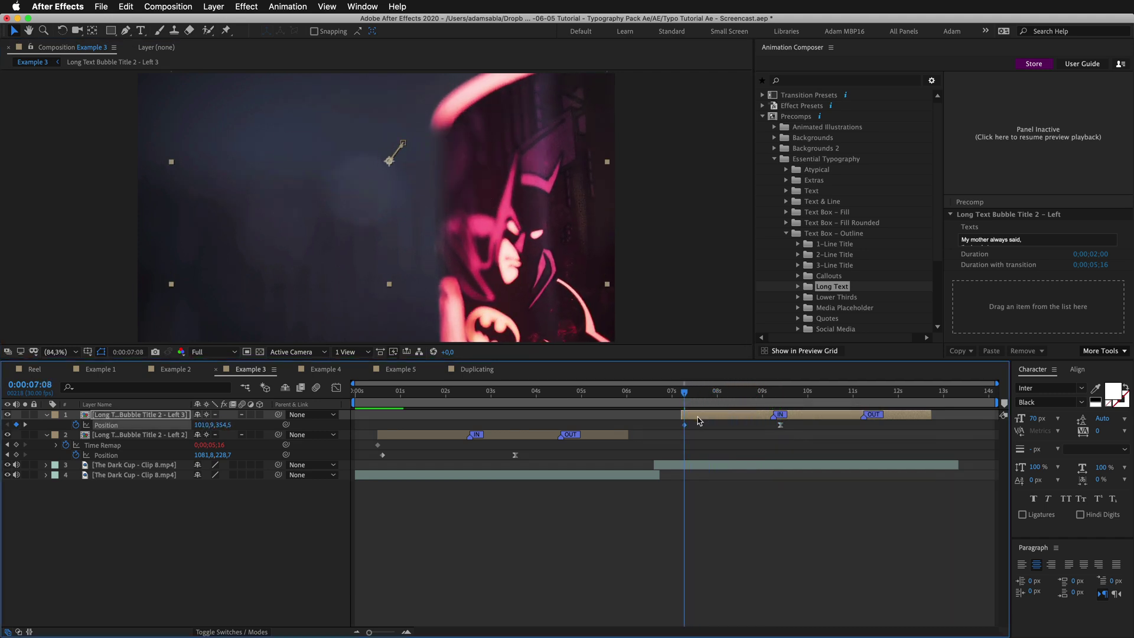
{"action": "mouse_move", "coordinate": [685, 396]}
{"action": "left_mouse_down"}
{"action": "mouse_move", "coordinate": [769, 391]}
{"action": "mouse_move", "coordinate": [667, 397]}
{"action": "left_mouse_up"}
{"action": "key", "text": "space"}
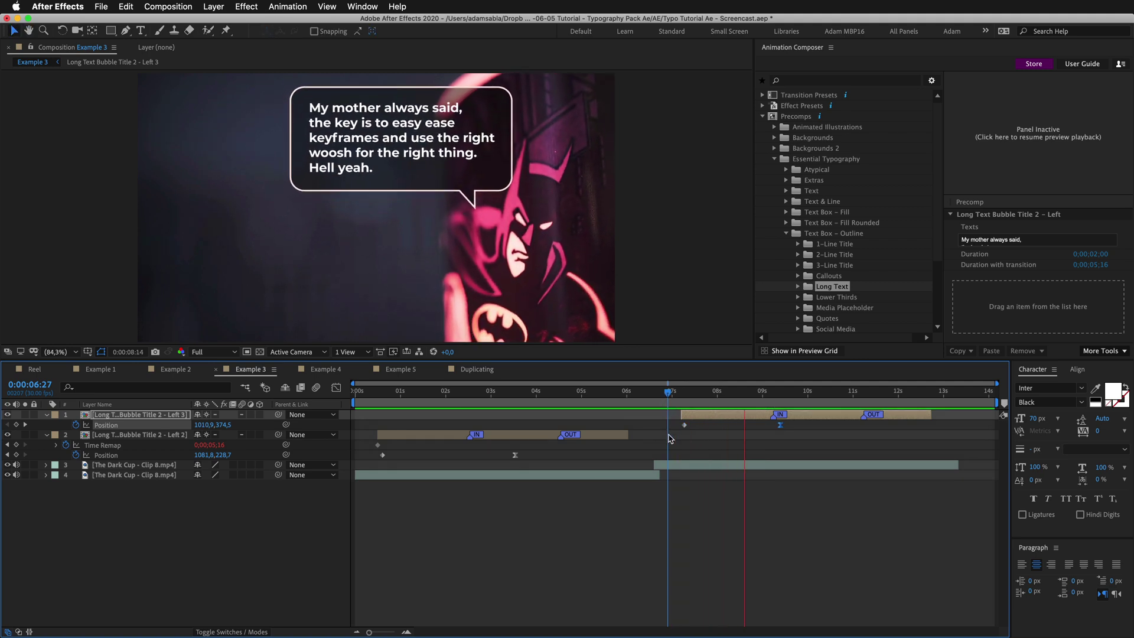
{"action": "key", "text": "space"}
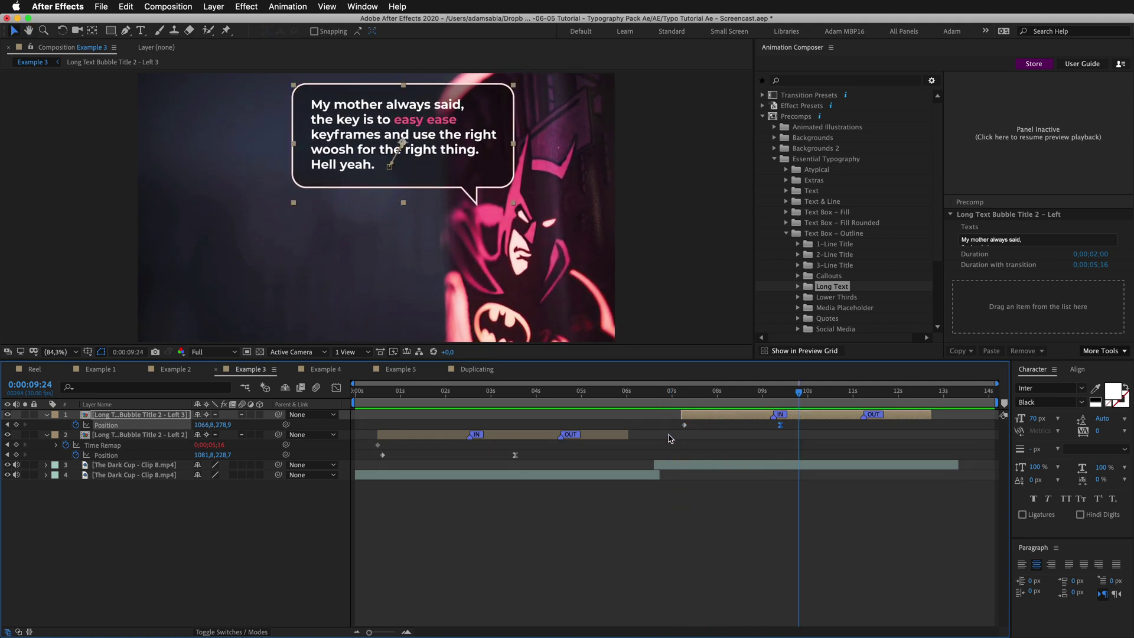
Open Example 4 and review the Dark Cup callout animation
{"action": "left_click", "coordinate": [326, 370]}
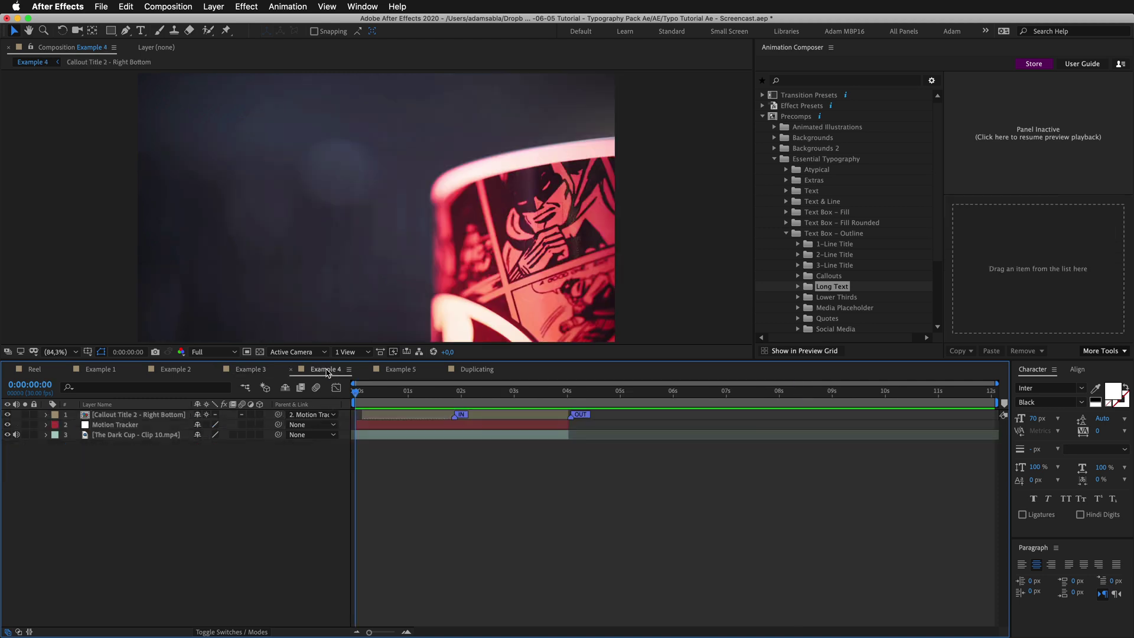
{"action": "left_click_drag", "start_coordinate": [354, 391], "coordinate": [484, 397]}
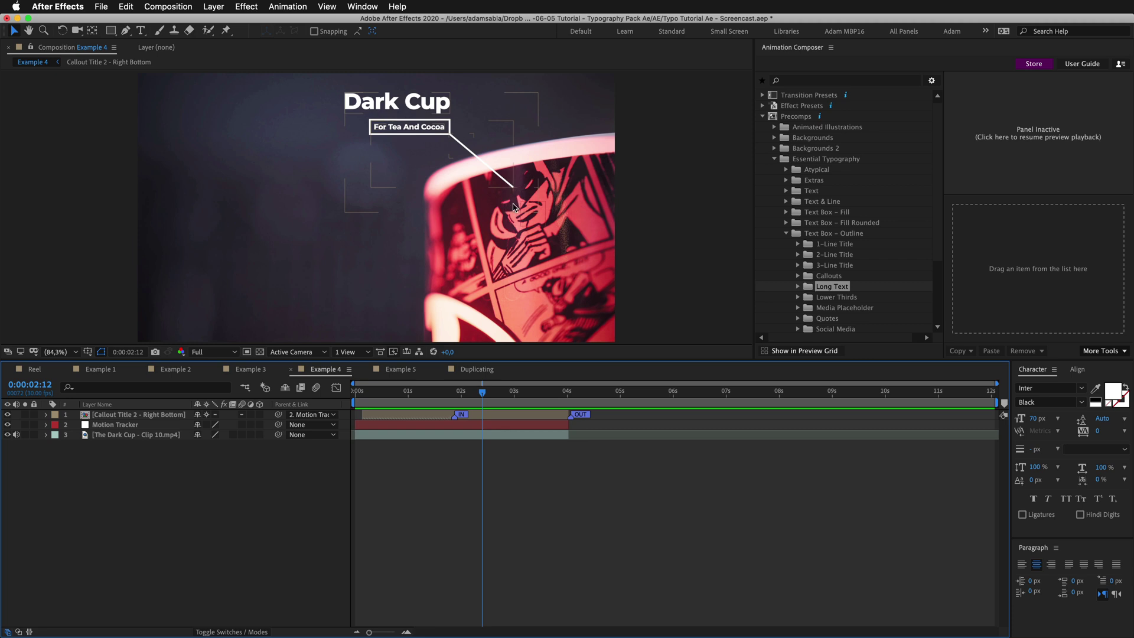
{"action": "mouse_move", "coordinate": [476, 390]}
{"action": "left_mouse_down"}
{"action": "mouse_move", "coordinate": [418, 391]}
{"action": "mouse_move", "coordinate": [464, 391]}
{"action": "left_mouse_up"}
Duplicate the Dark Cup Clip 10 layer and slide the copy to start around 0:05
{"action": "left_click", "coordinate": [463, 435]}
{"action": "key", "text": "super+d"}
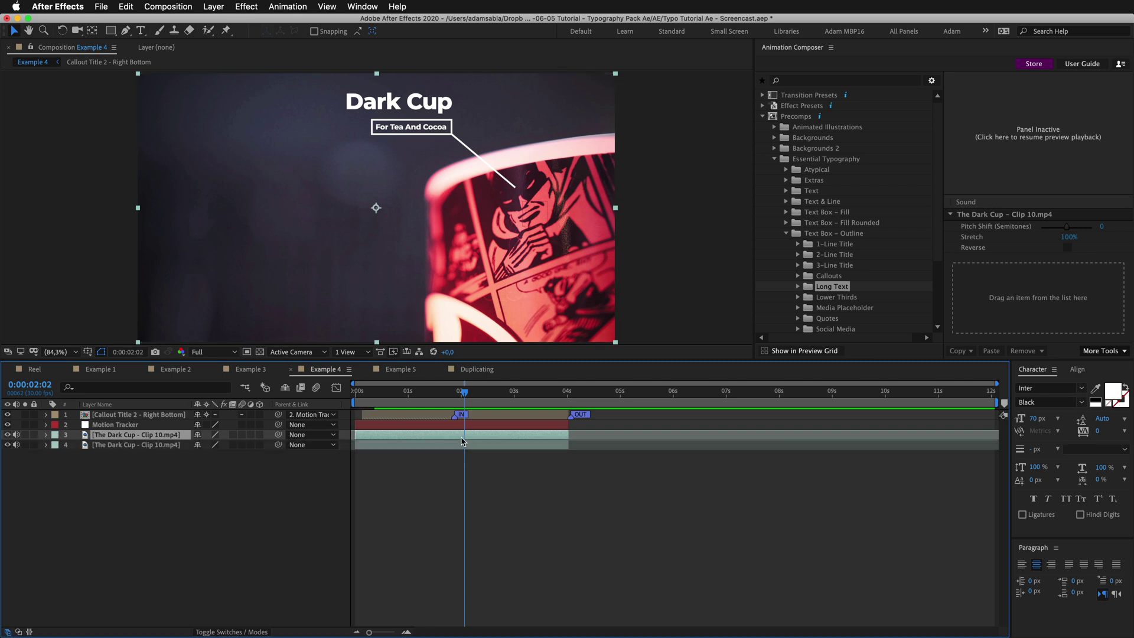
{"action": "left_click_drag", "start_coordinate": [457, 438], "coordinate": [715, 442]}
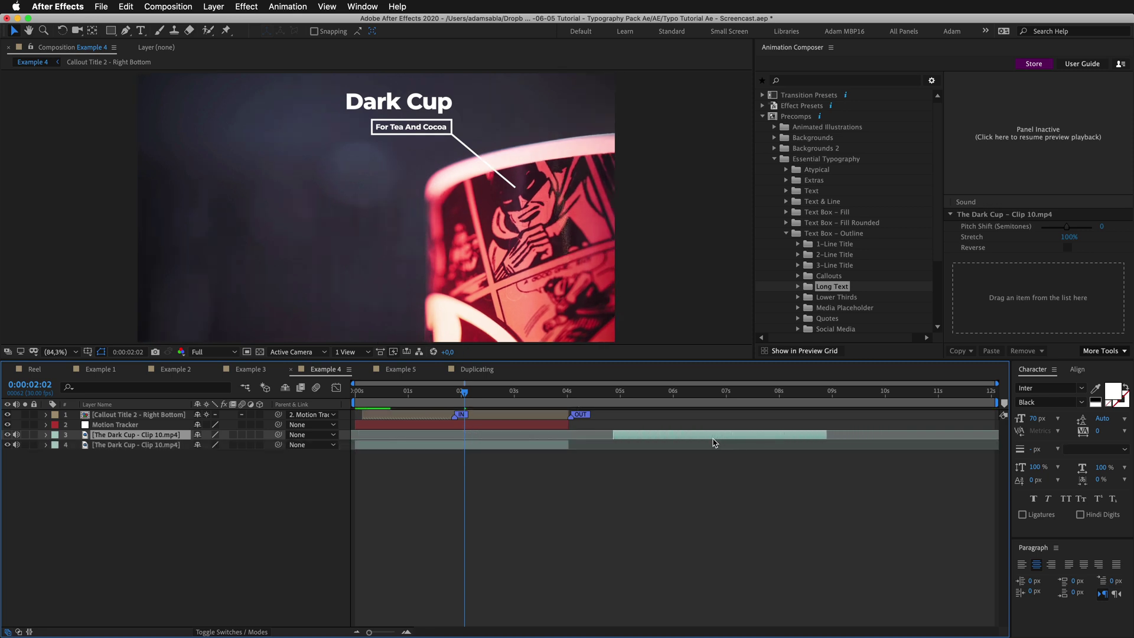
{"action": "key", "text": "u"}
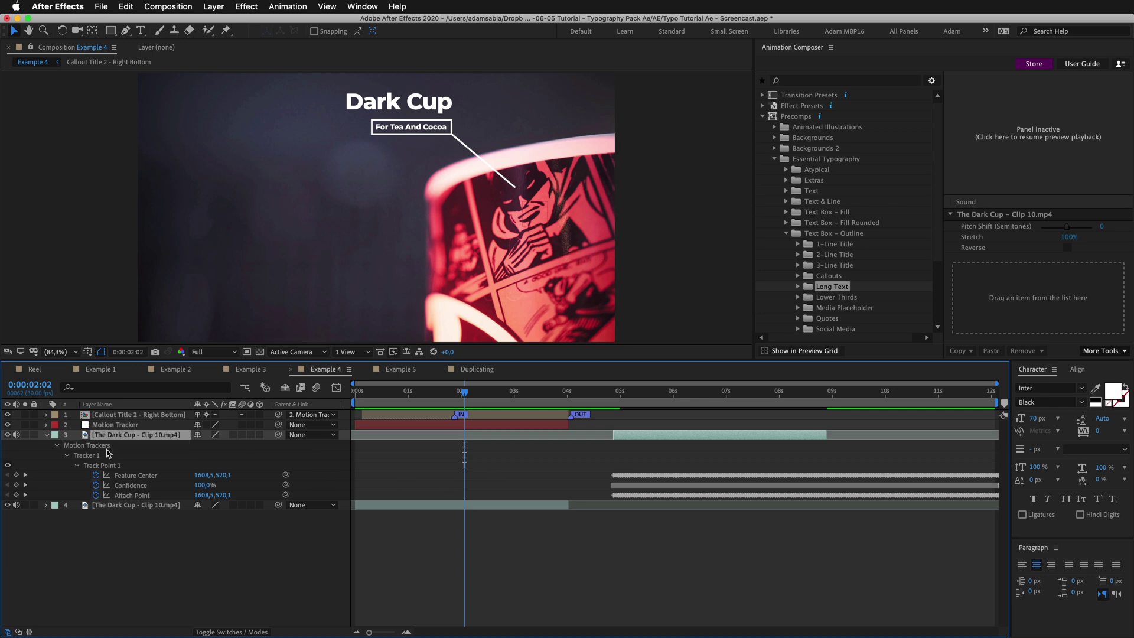
{"action": "key", "text": "u"}
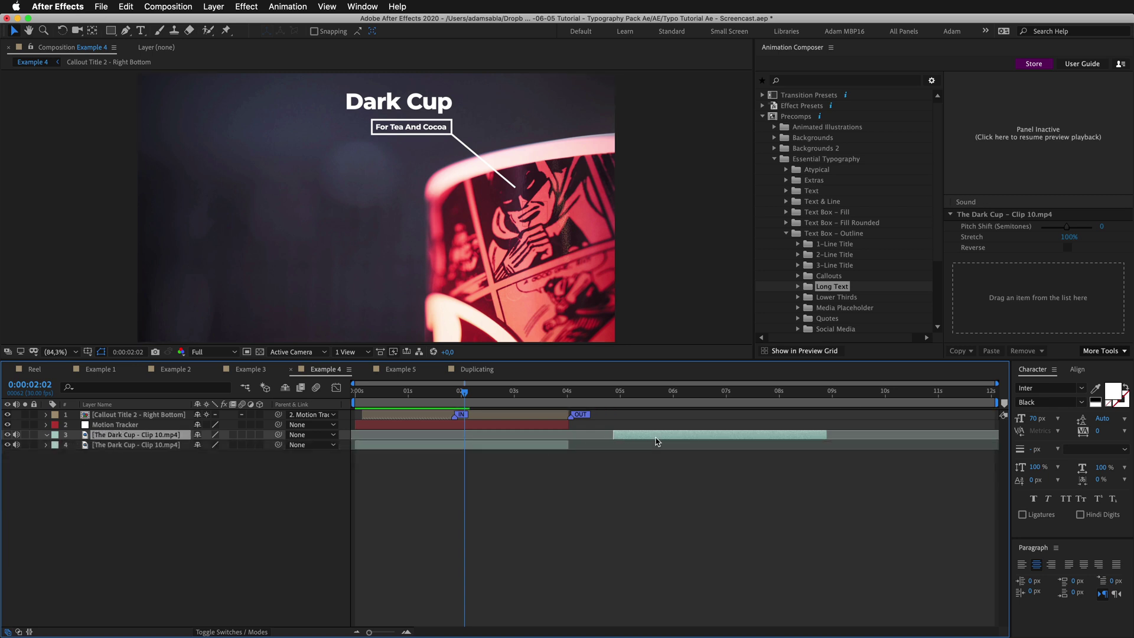
{"action": "left_click_drag", "start_coordinate": [727, 391], "coordinate": [685, 391]}
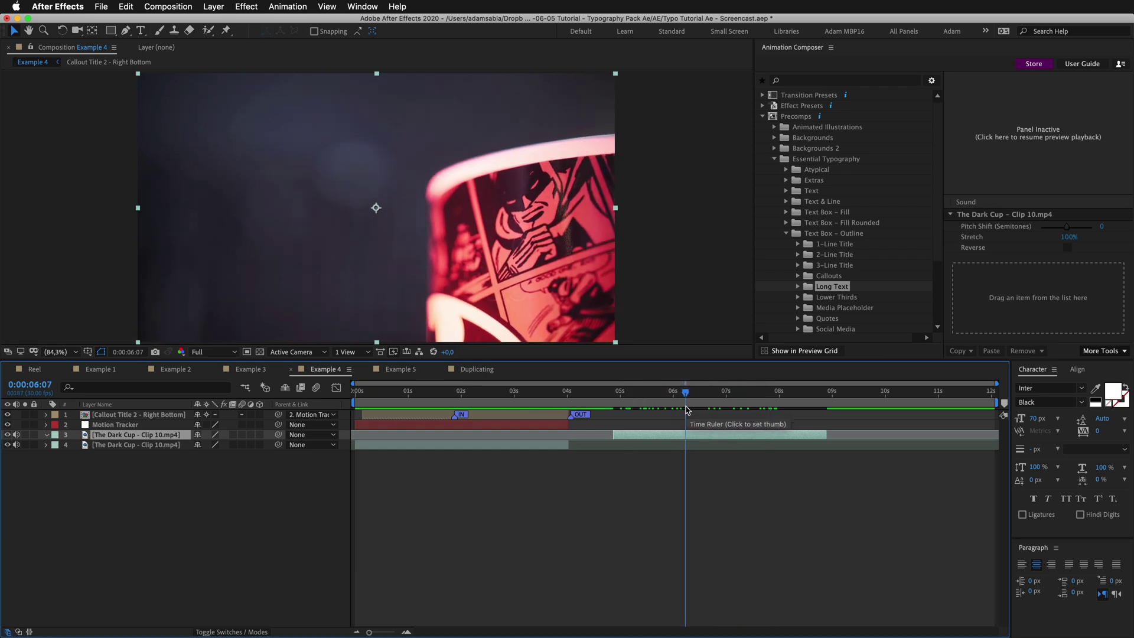
Browse Animation Composer's Text Box folders and settle on the Text Box – Fill Callouts folder
{"action": "left_click", "coordinate": [787, 234]}
{"action": "left_click", "coordinate": [819, 223]}
{"action": "left_click", "coordinate": [822, 234]}
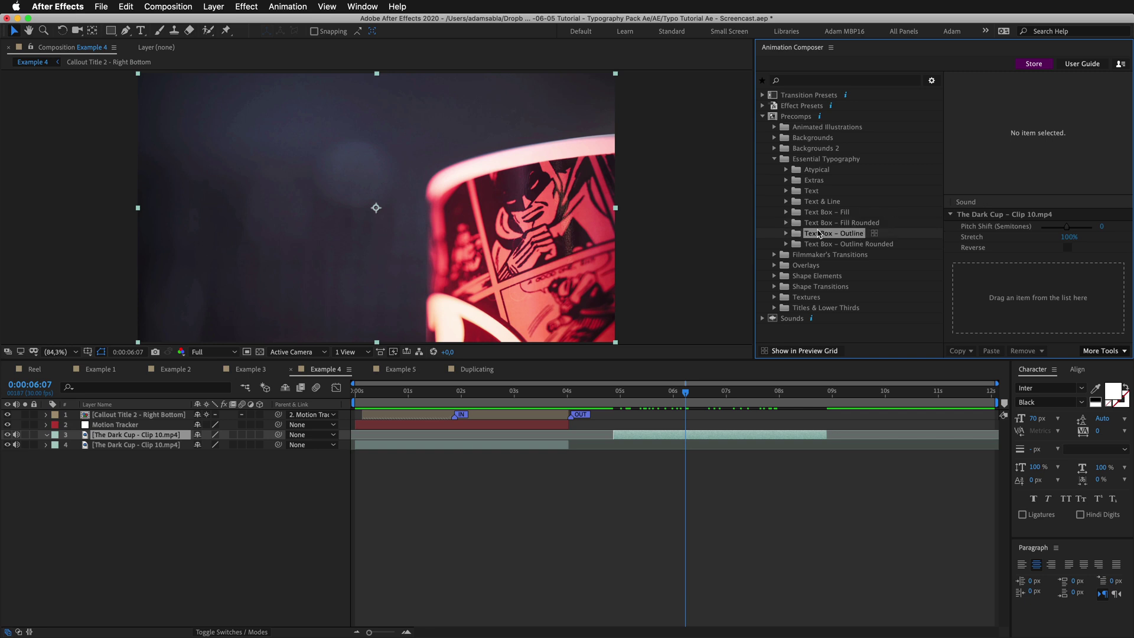
{"action": "left_click", "coordinate": [821, 212]}
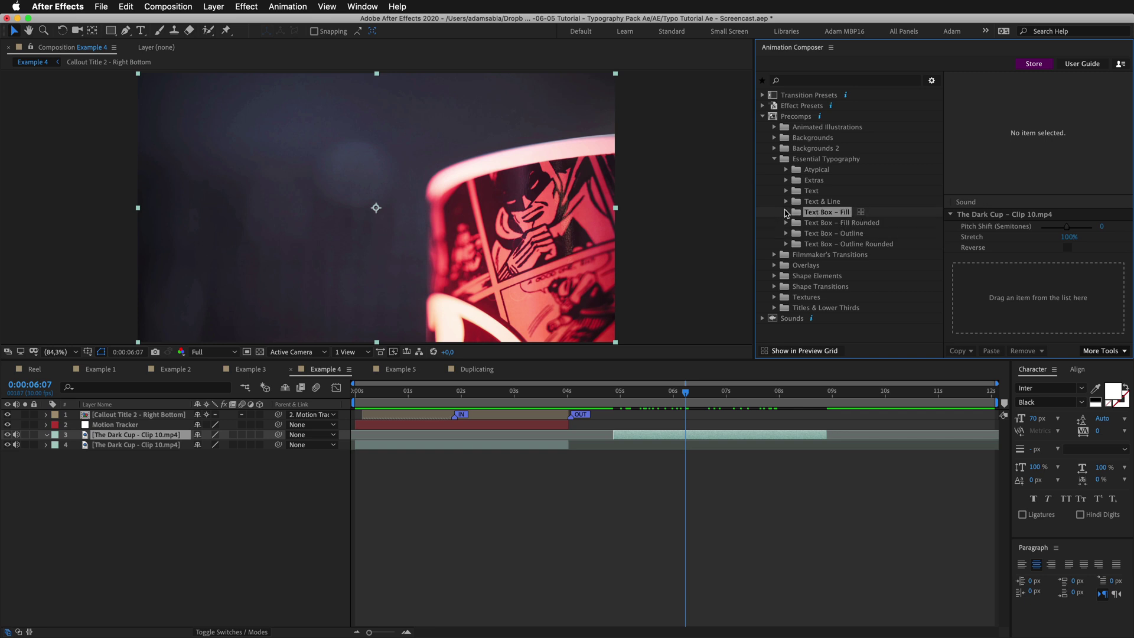
{"action": "left_click", "coordinate": [787, 212]}
{"action": "left_click", "coordinate": [831, 255]}
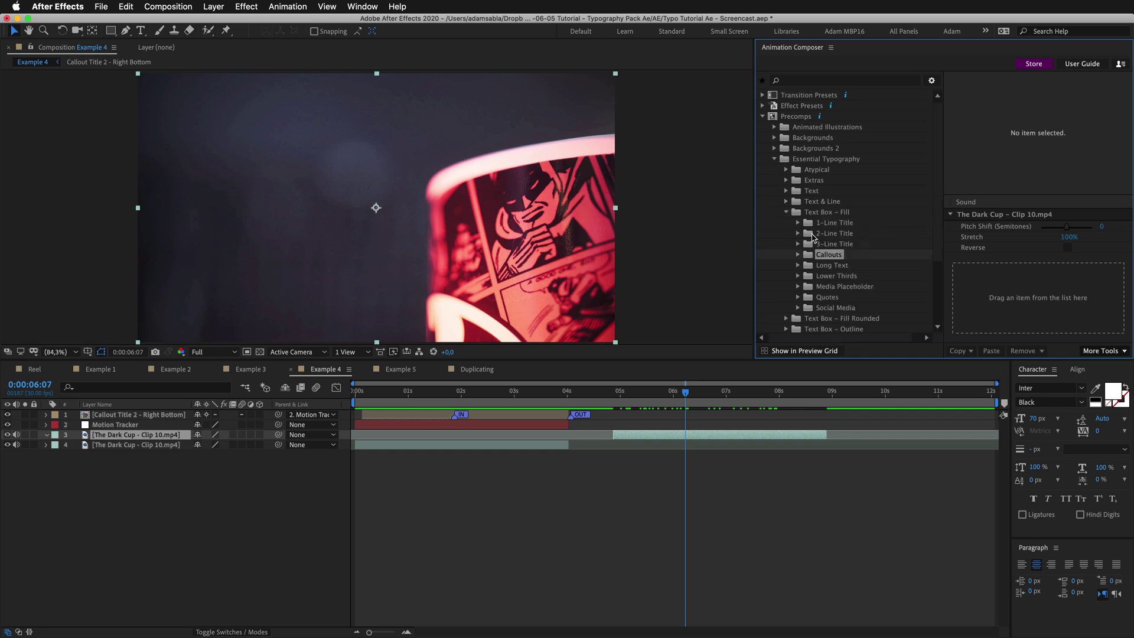
{"action": "scroll", "coordinate": [798, 230], "scroll_direction": "down", "scroll_amount": 3}
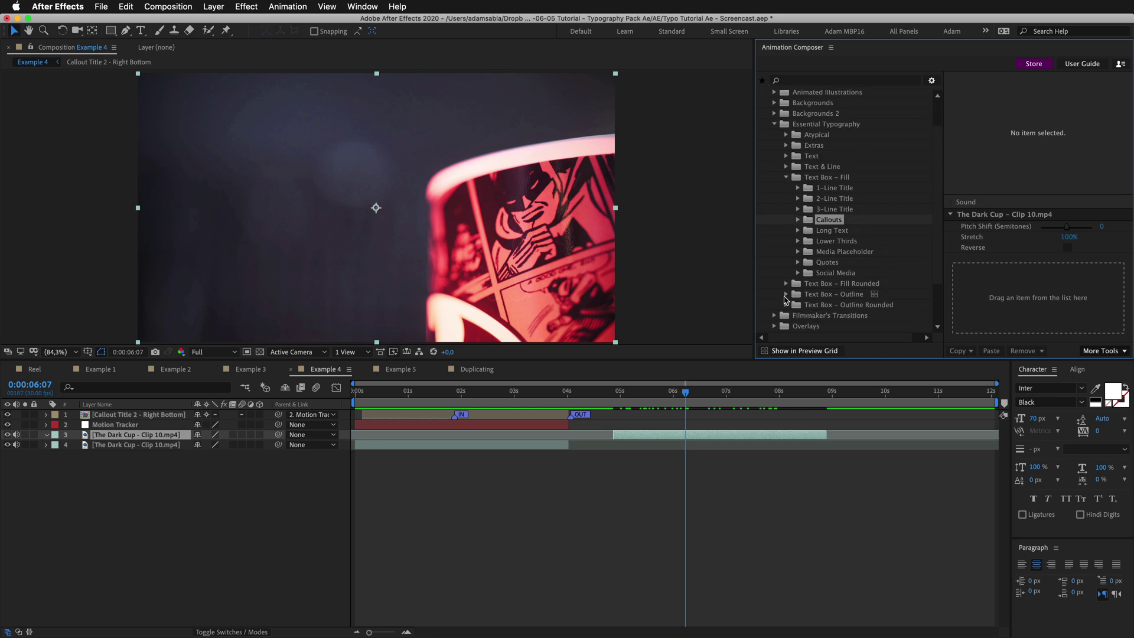
{"action": "left_click", "coordinate": [786, 294]}
{"action": "scroll", "coordinate": [818, 292], "scroll_direction": "down", "scroll_amount": 4}
{"action": "left_click", "coordinate": [818, 291]}
{"action": "left_click", "coordinate": [829, 171]}
{"action": "left_click", "coordinate": [786, 245]}
{"action": "scroll", "coordinate": [850, 177], "scroll_direction": "up", "scroll_amount": 1}
{"action": "scroll", "coordinate": [849, 176], "scroll_direction": "up", "scroll_amount": 5}
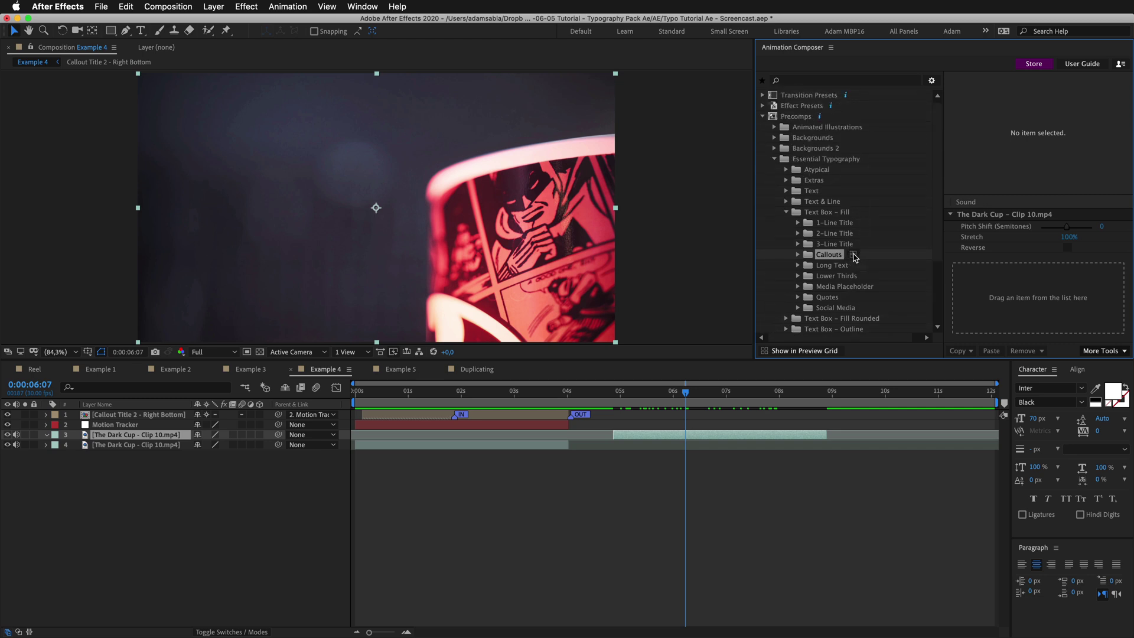
Add Callout Title 2 – Right Top from the preview grid and drag it down over the cup
{"action": "left_click", "coordinate": [853, 255]}
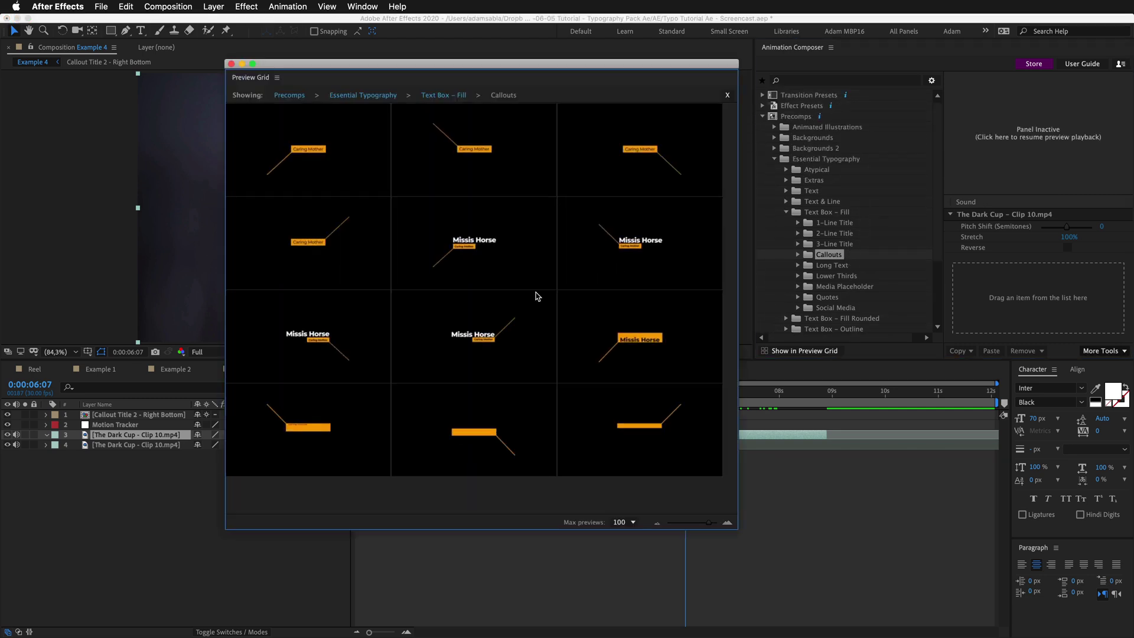
{"action": "left_click", "coordinate": [501, 328]}
{"action": "left_click", "coordinate": [413, 442]}
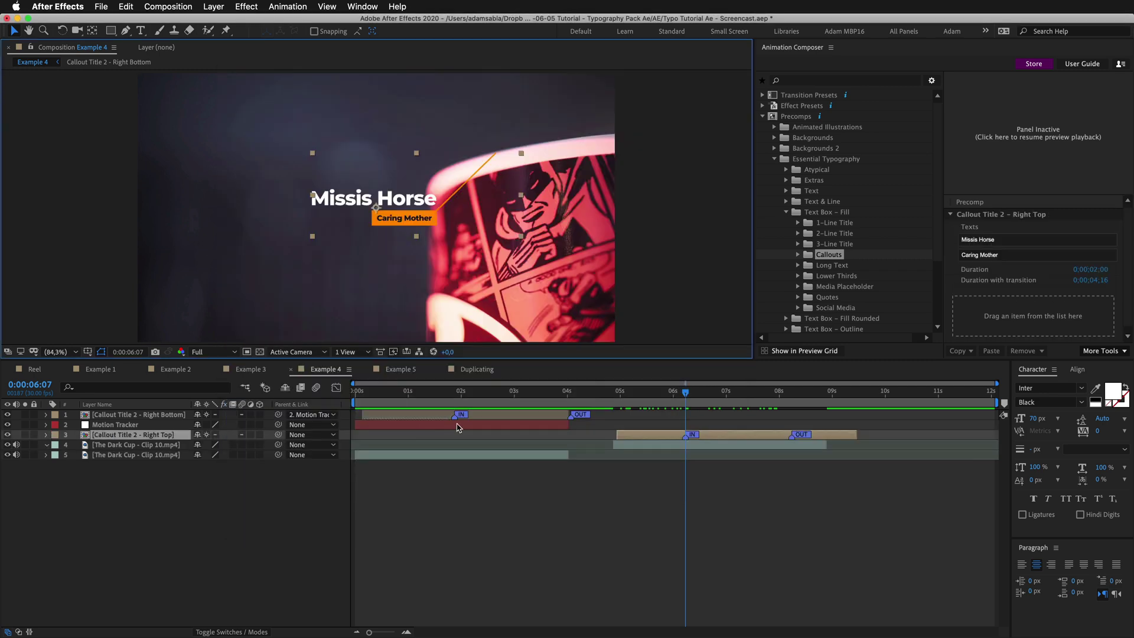
{"action": "left_click_drag", "start_coordinate": [635, 392], "coordinate": [733, 378]}
{"action": "left_click_drag", "start_coordinate": [417, 202], "coordinate": [366, 265]}
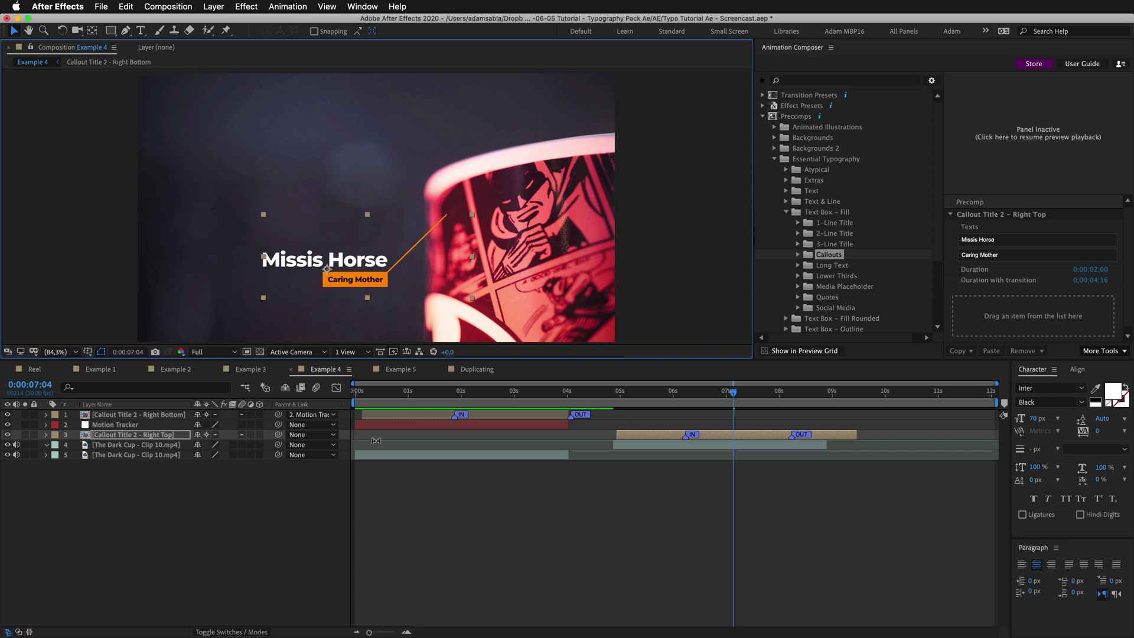
Set the callout's Position Callout Point to 265,-112 so it points at the cup
{"action": "left_click", "coordinate": [47, 435]}
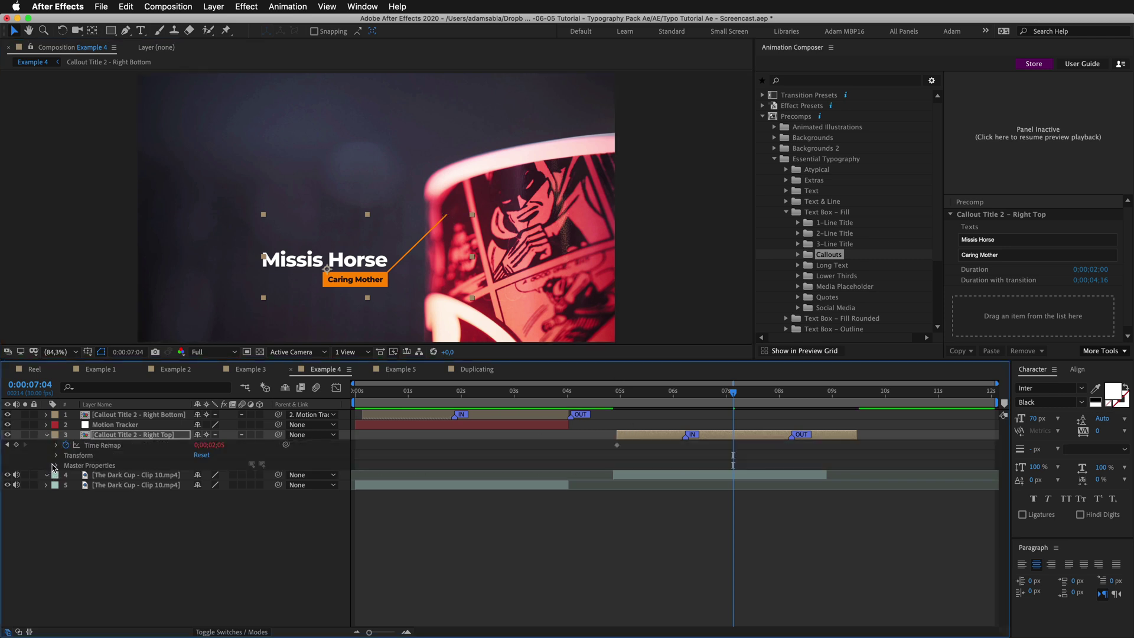
{"action": "left_click", "coordinate": [55, 465]}
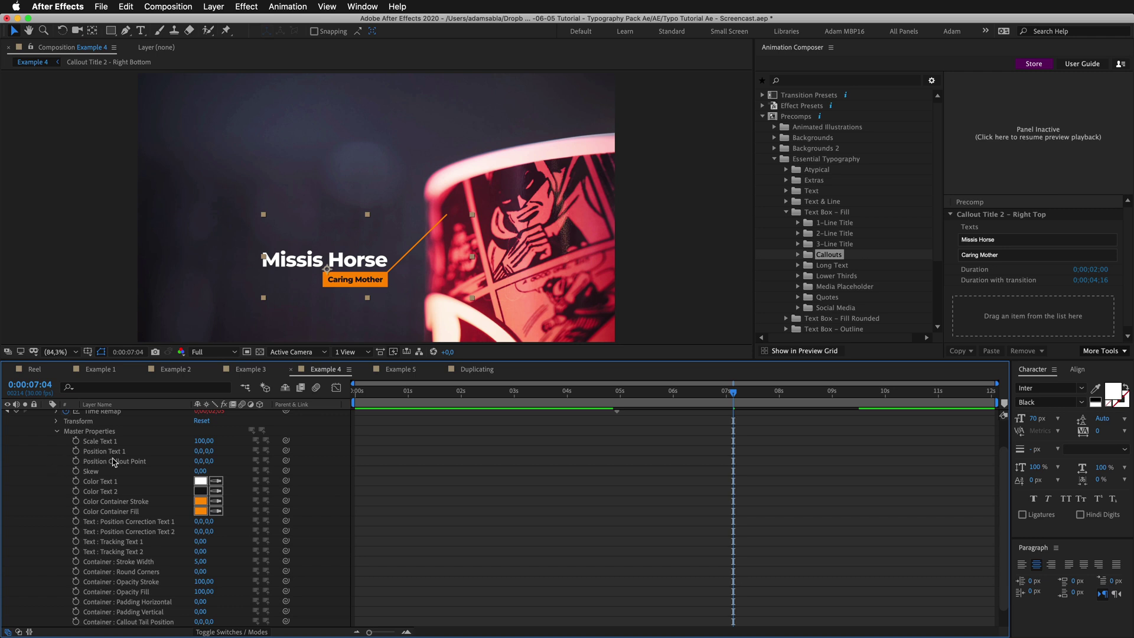
{"action": "mouse_move", "coordinate": [192, 464]}
{"action": "left_mouse_down"}
{"action": "mouse_move", "coordinate": [374, 462]}
{"action": "mouse_move", "coordinate": [202, 461]}
{"action": "mouse_move", "coordinate": [135, 475]}
{"action": "mouse_move", "coordinate": [181, 467]}
{"action": "left_mouse_up"}
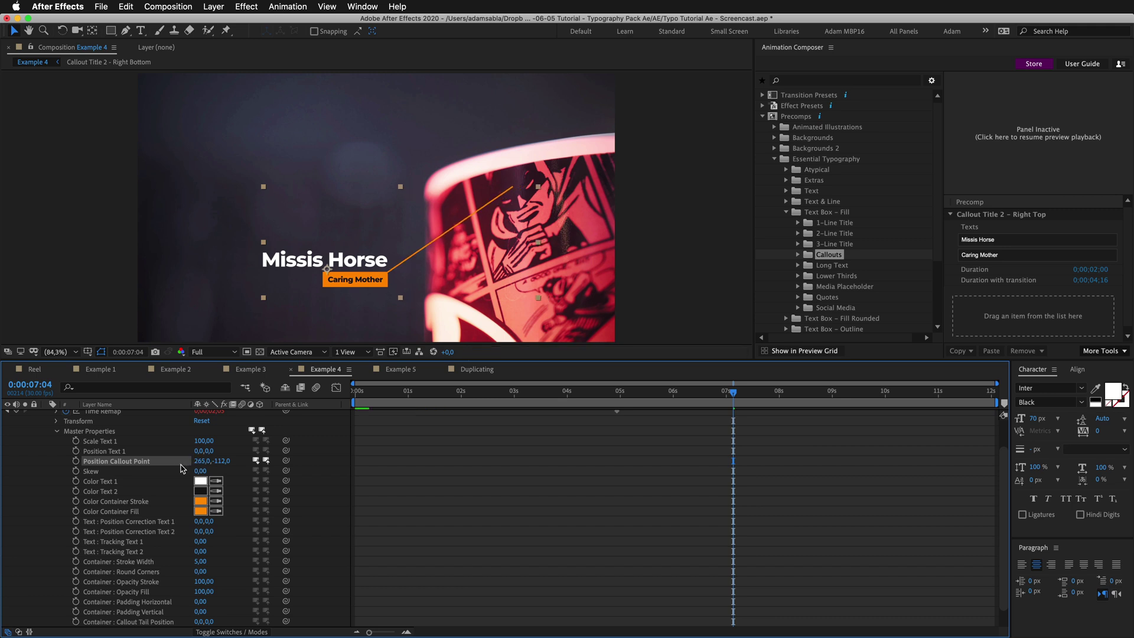
Set the callout's Color Container Stroke and Color Container Fill to white
{"action": "left_click", "coordinate": [201, 502]}
{"action": "left_click_drag", "start_coordinate": [360, 433], "coordinate": [181, 353]}
{"action": "key", "text": "Return"}
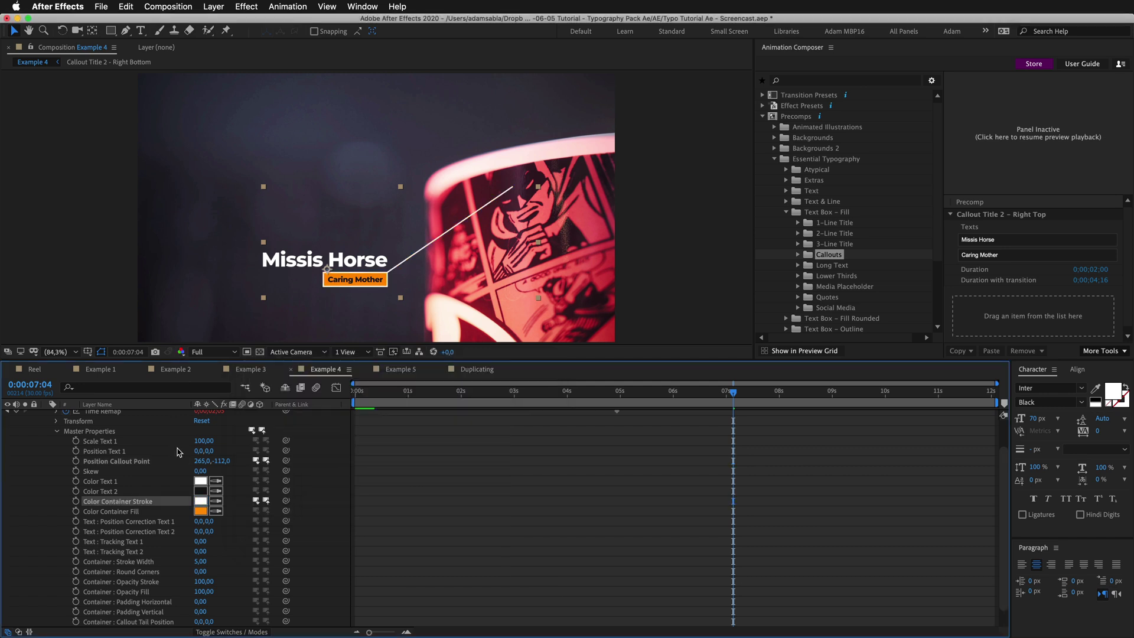
{"action": "left_click", "coordinate": [201, 511]}
{"action": "left_click_drag", "start_coordinate": [331, 413], "coordinate": [175, 335]}
{"action": "key", "text": "Return"}
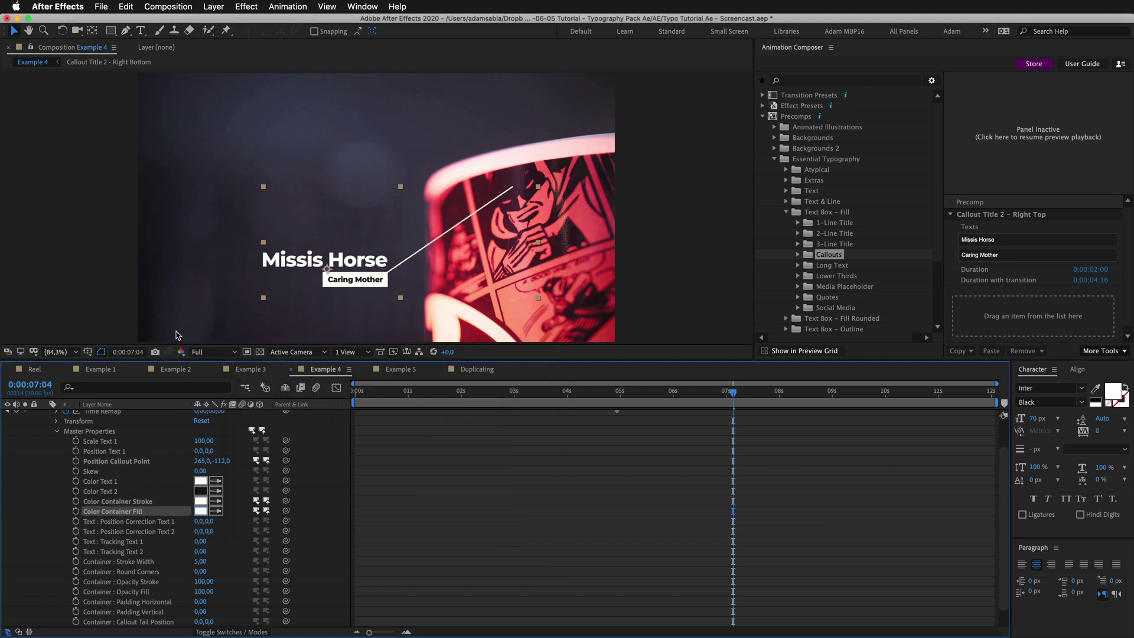
{"action": "scroll", "coordinate": [466, 496], "scroll_direction": "up", "scroll_amount": 2}
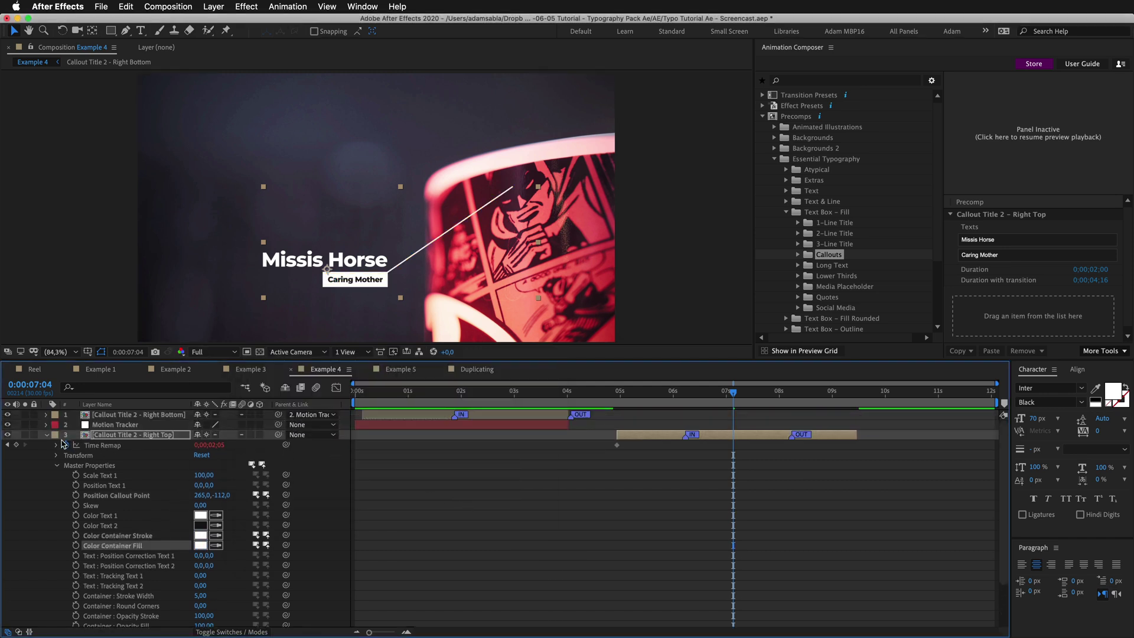
{"action": "left_click", "coordinate": [47, 436]}
Start Track Motion on the Clip 10 layer, place Track Point 1 on the cup illustration, and analyze forward
{"action": "left_click", "coordinate": [679, 446]}
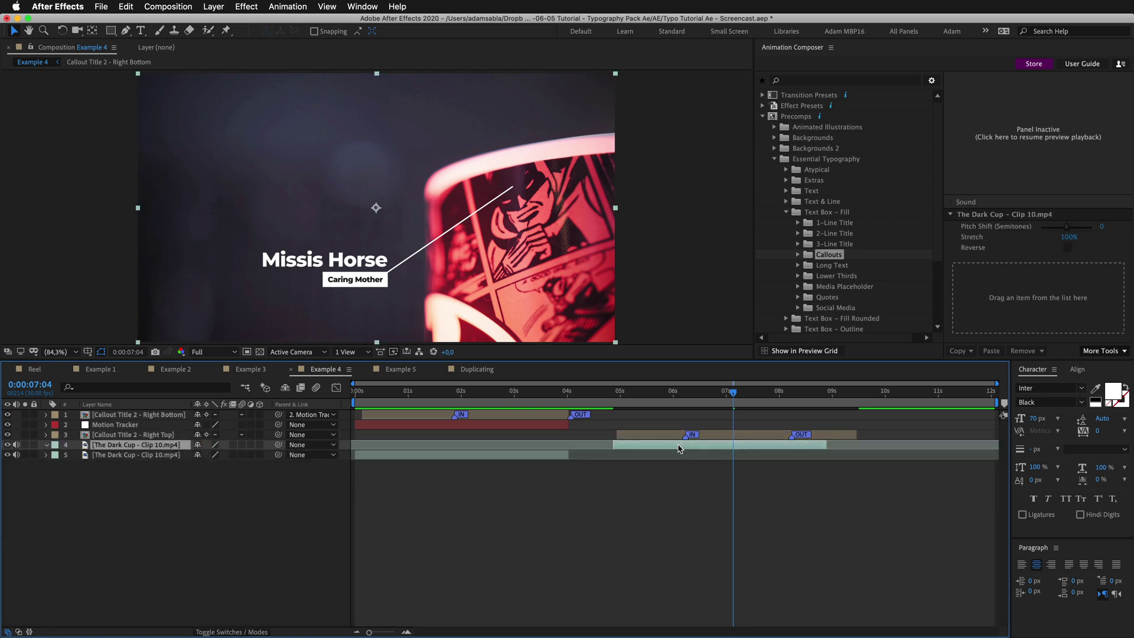
{"action": "left_click", "coordinate": [362, 6]}
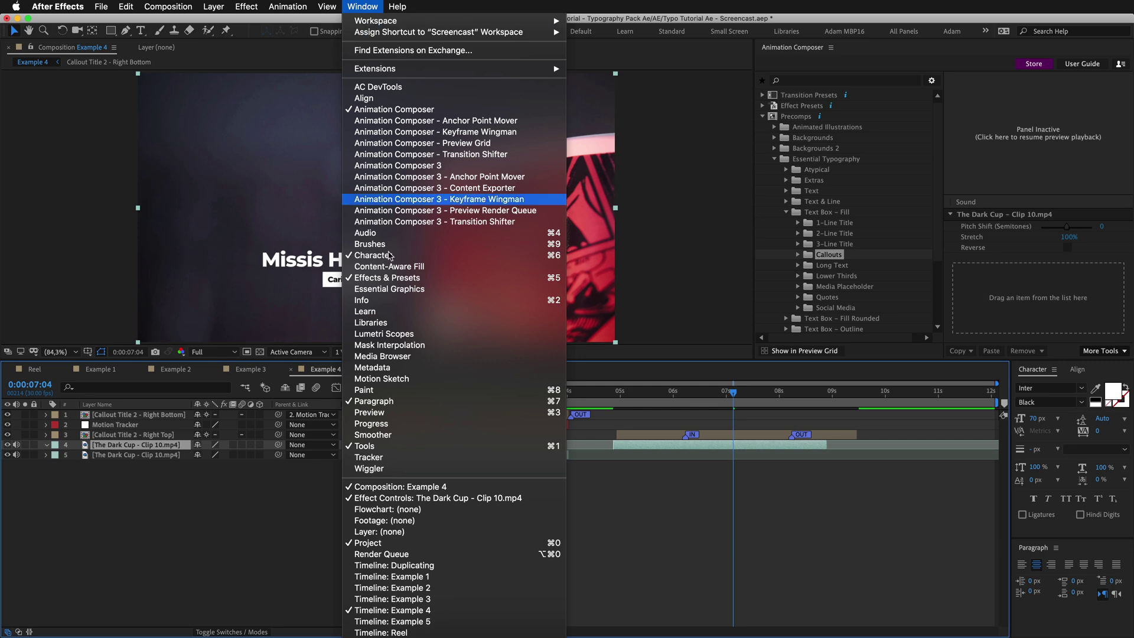
{"action": "left_click", "coordinate": [406, 457]}
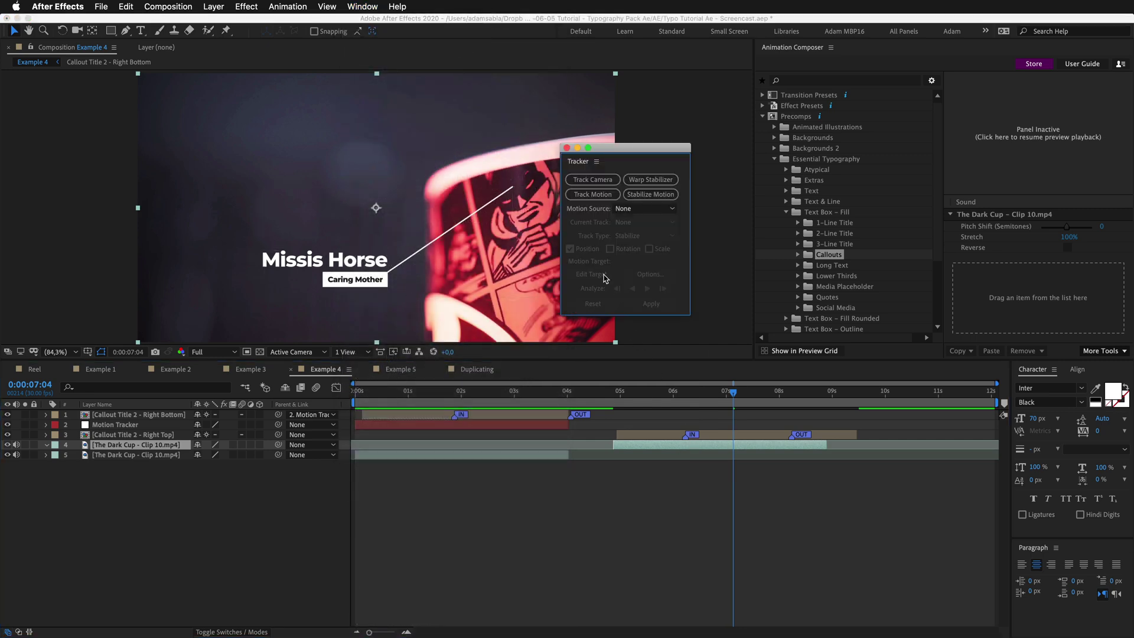
{"action": "left_click", "coordinate": [587, 198]}
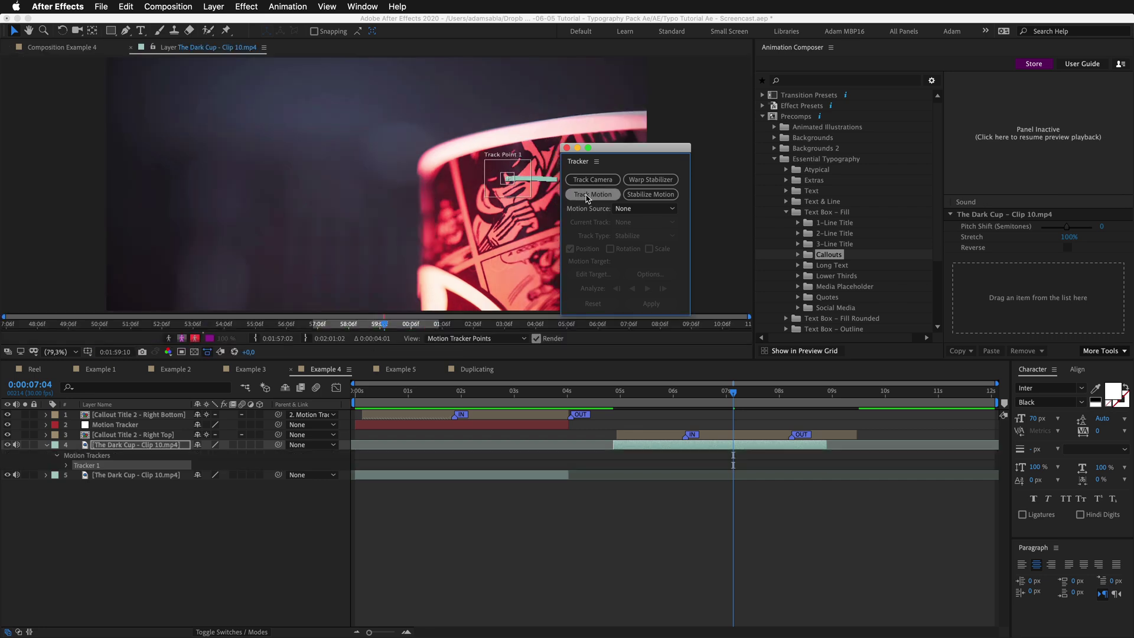
{"action": "left_click_drag", "start_coordinate": [608, 151], "coordinate": [697, 108]}
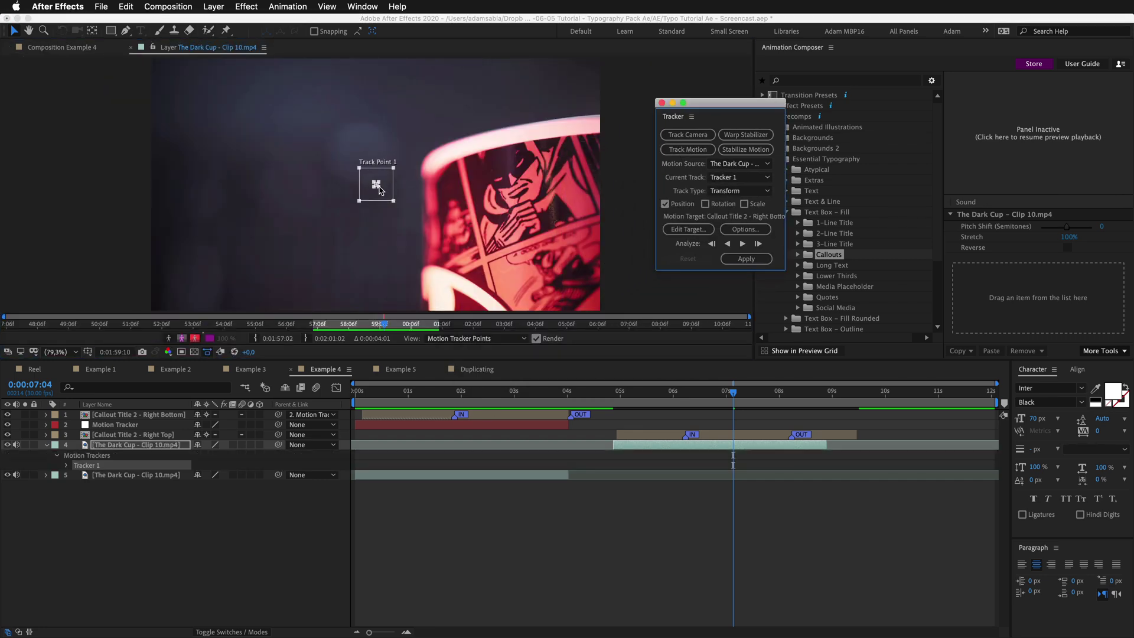
{"action": "mouse_move", "coordinate": [374, 189]}
{"action": "left_click_drag", "start_coordinate": [372, 187], "coordinate": [513, 186]}
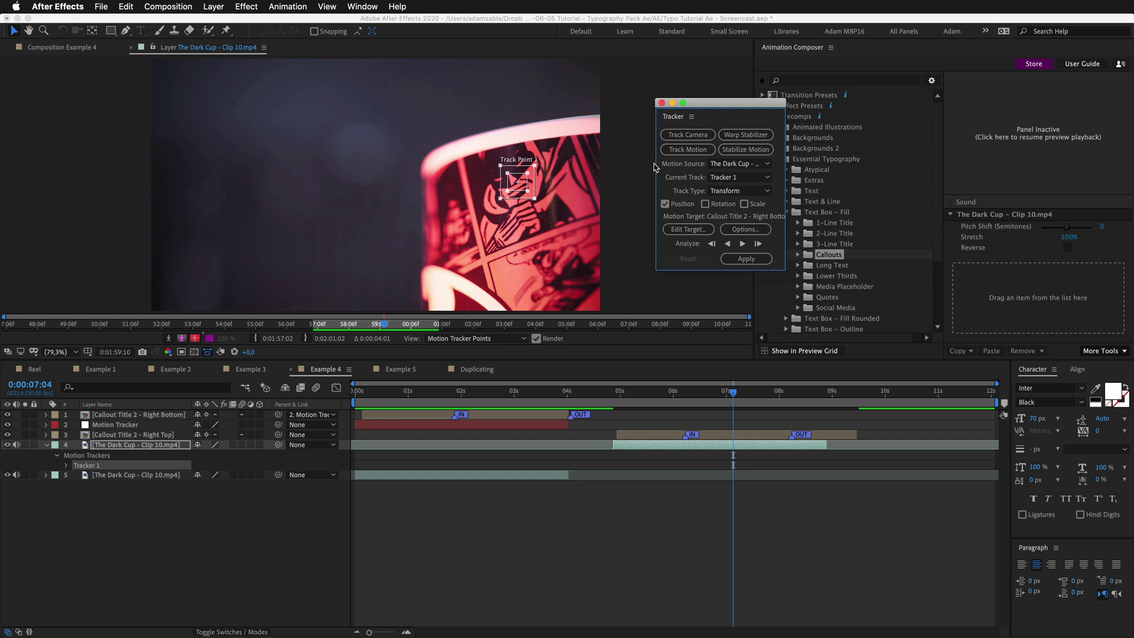
{"action": "left_click_drag", "start_coordinate": [726, 395], "coordinate": [615, 411]}
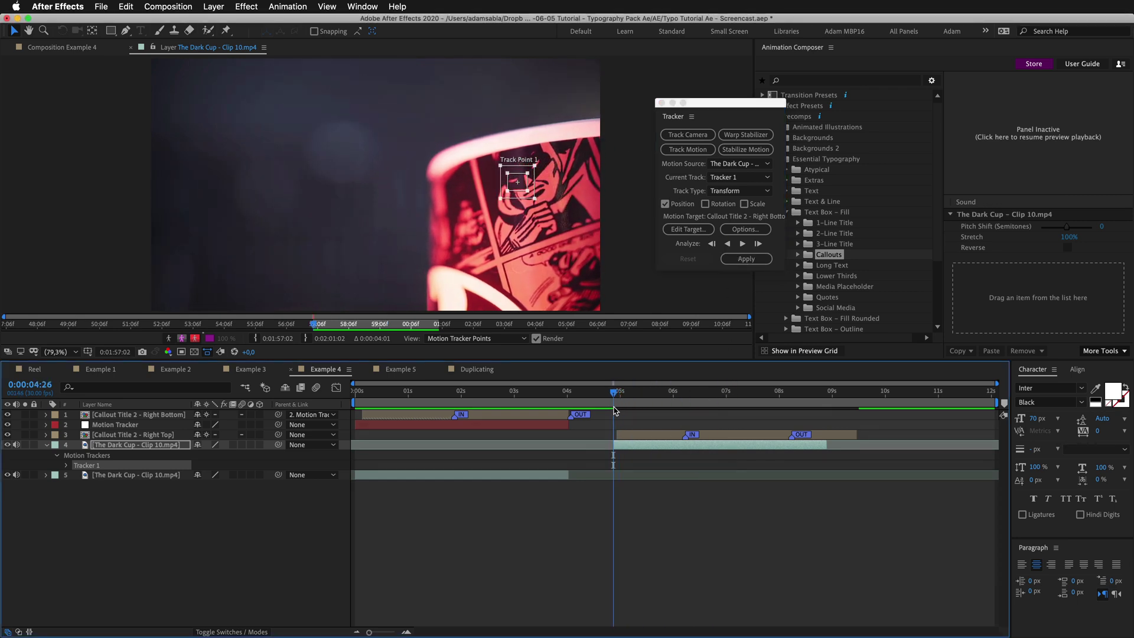
{"action": "left_click", "coordinate": [742, 244]}
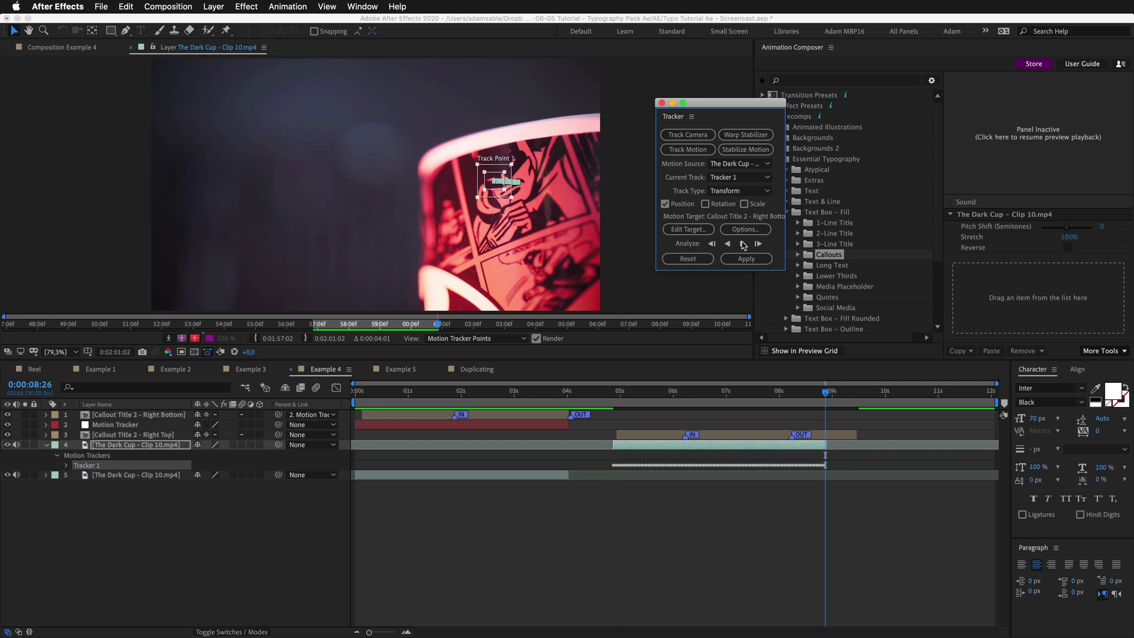
Add a new Null Object and trim it to the tracked clip's start and end
{"action": "left_click", "coordinate": [217, 4]}
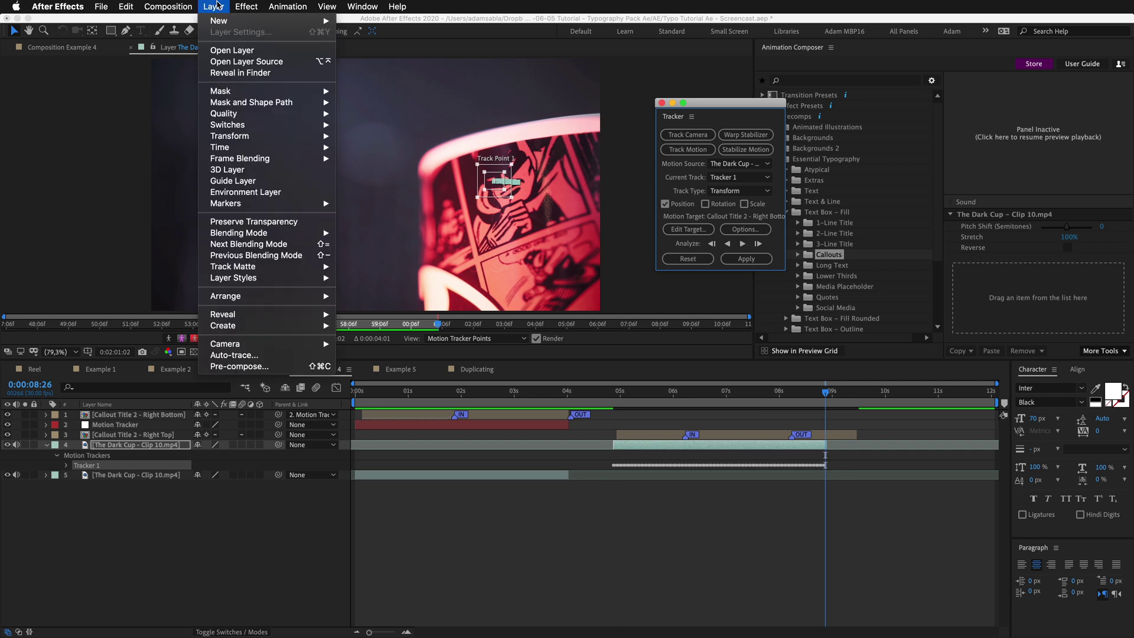
{"action": "mouse_move", "coordinate": [224, 21]}
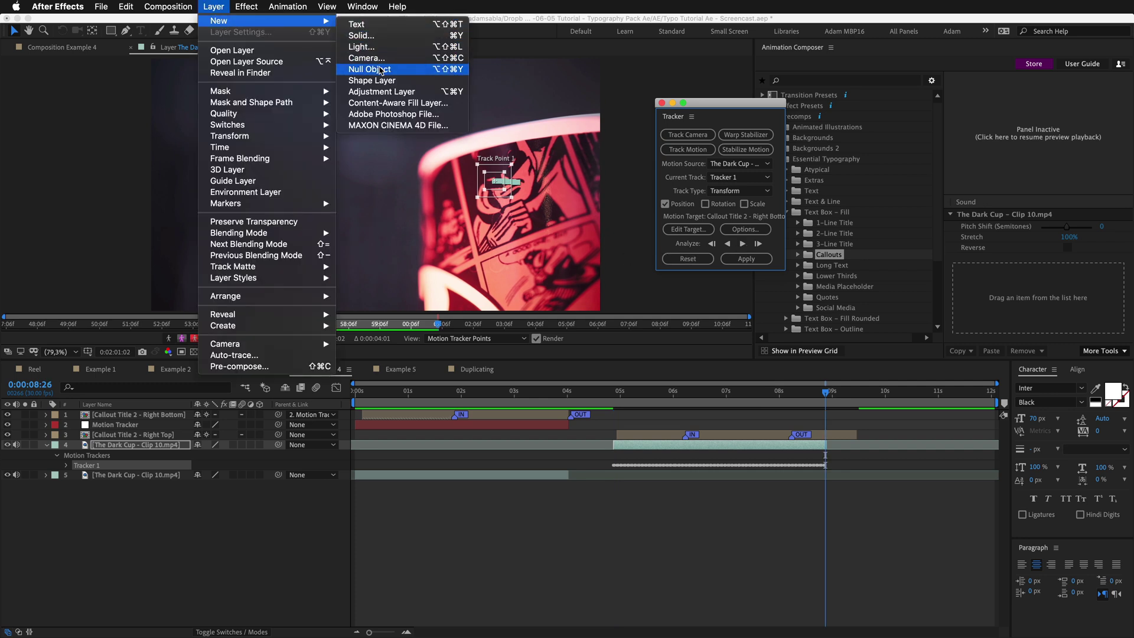
{"action": "left_click", "coordinate": [381, 70]}
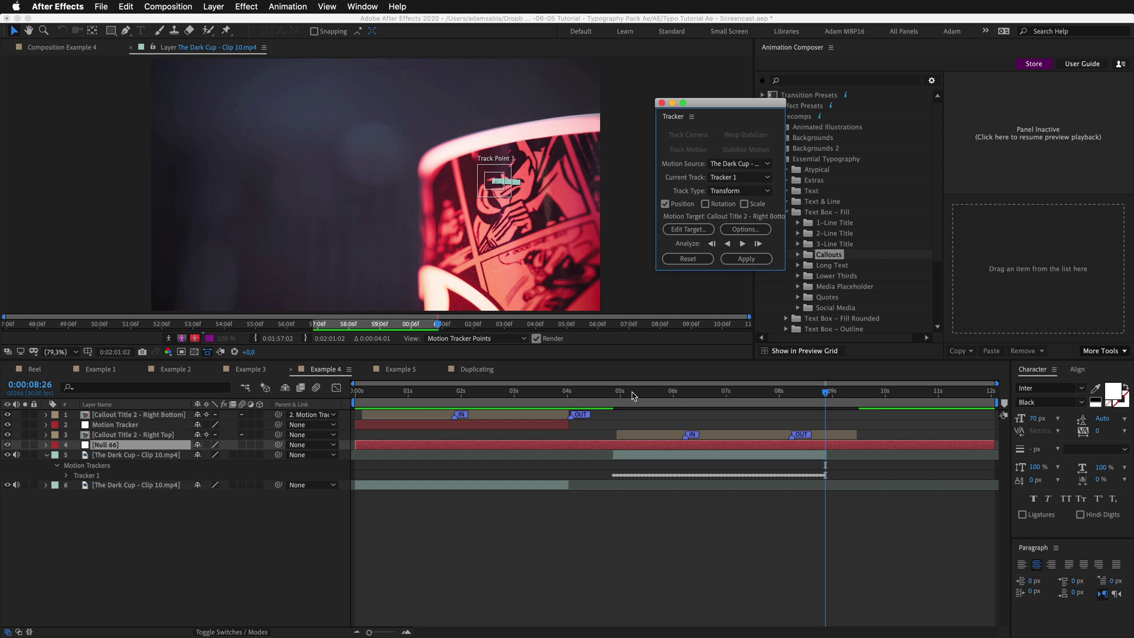
{"action": "left_click", "coordinate": [609, 391]}
{"action": "key", "text": "alt+["}
{"action": "left_click", "coordinate": [754, 391]}
{"action": "left_click", "coordinate": [825, 391]}
{"action": "key", "text": "alt+]"}
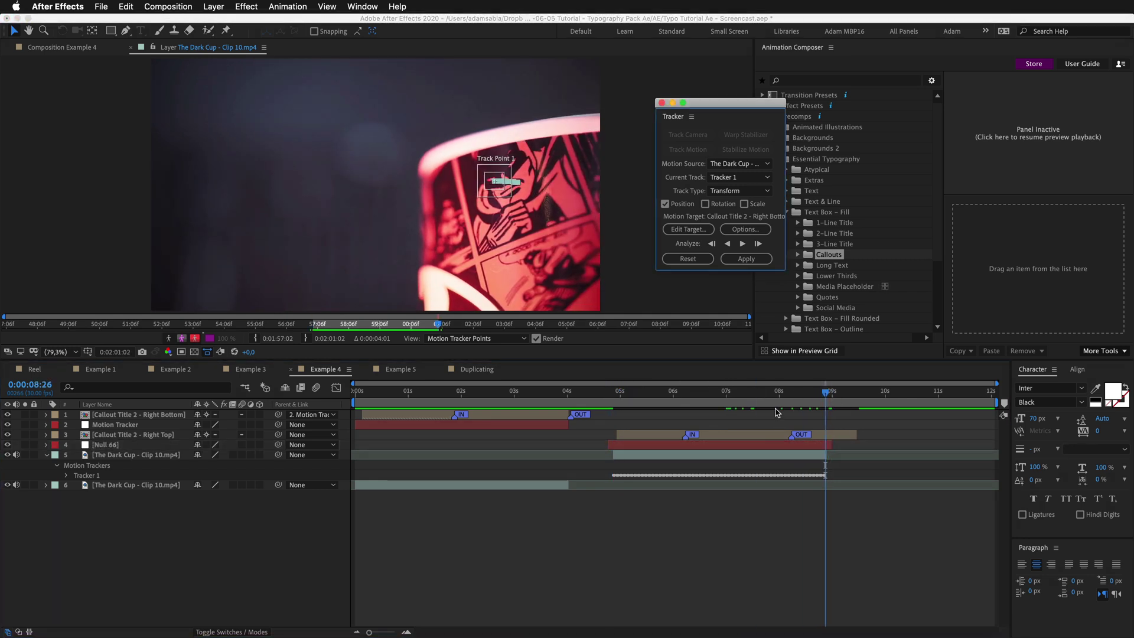
Set the tracker's target to Null 66 and apply the track in X and Y
{"action": "left_click", "coordinate": [680, 234]}
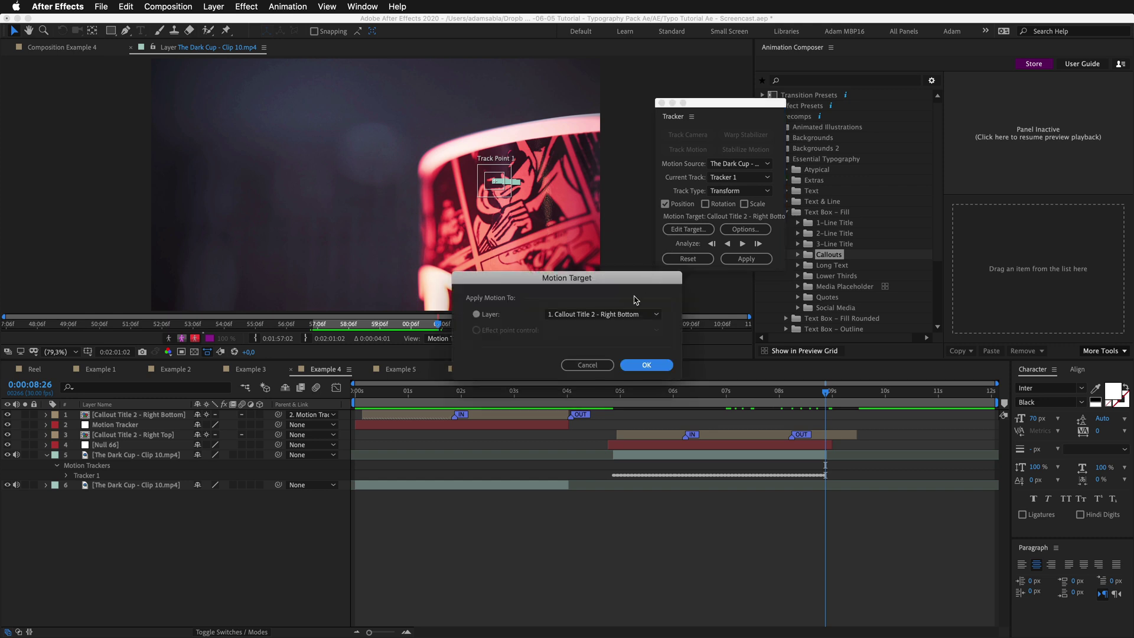
{"action": "left_click", "coordinate": [609, 315]}
{"action": "left_click", "coordinate": [601, 366]}
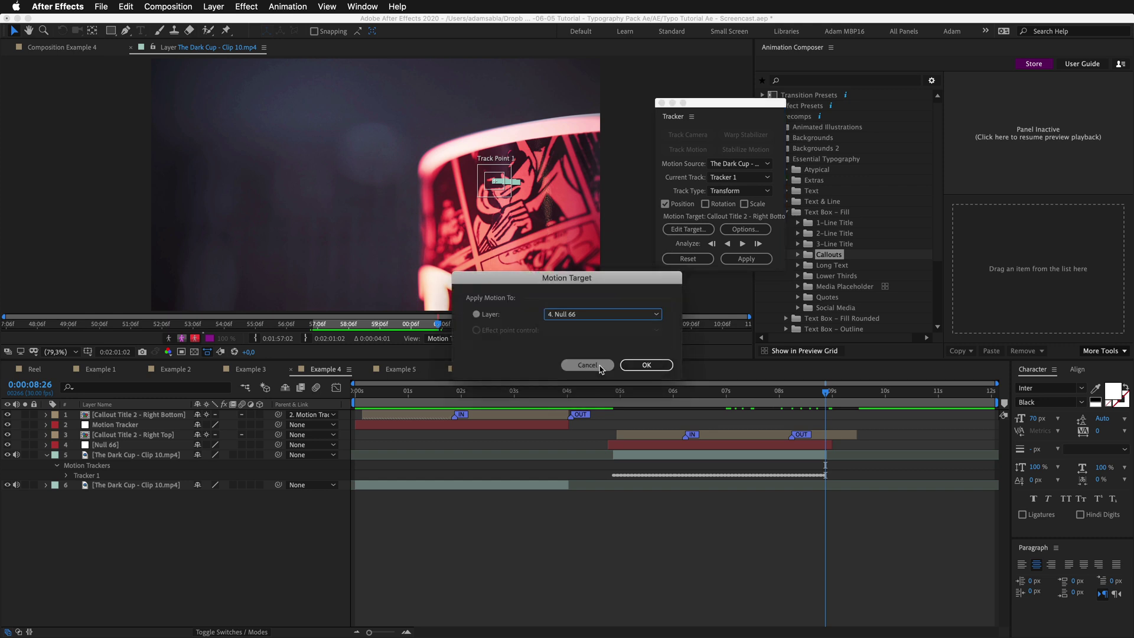
{"action": "left_click", "coordinate": [646, 365]}
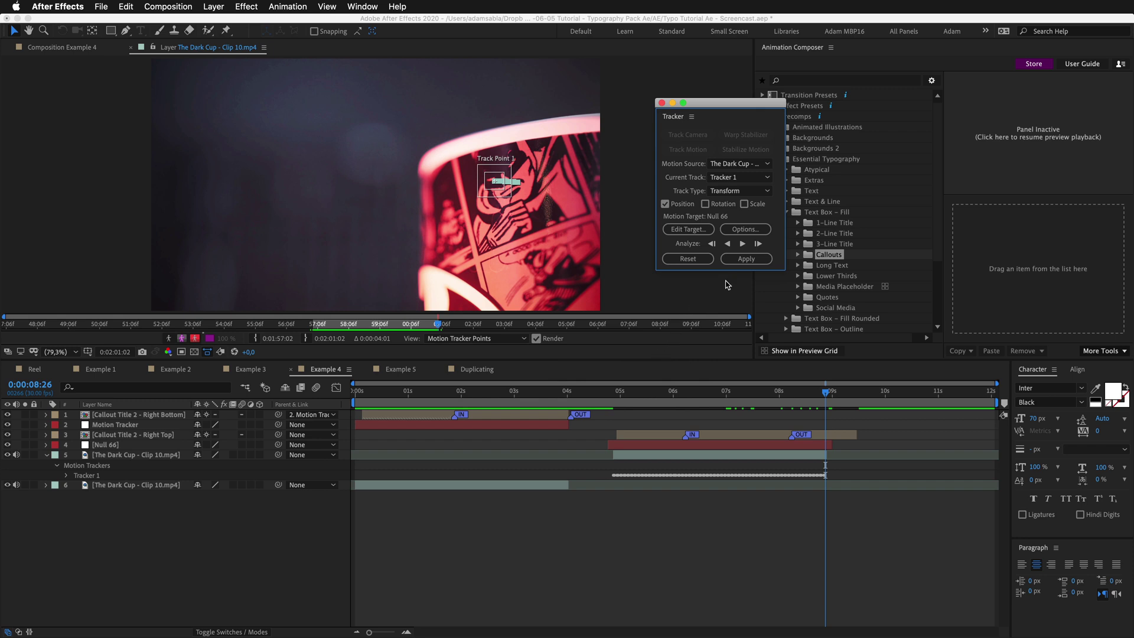
{"action": "left_click", "coordinate": [747, 260]}
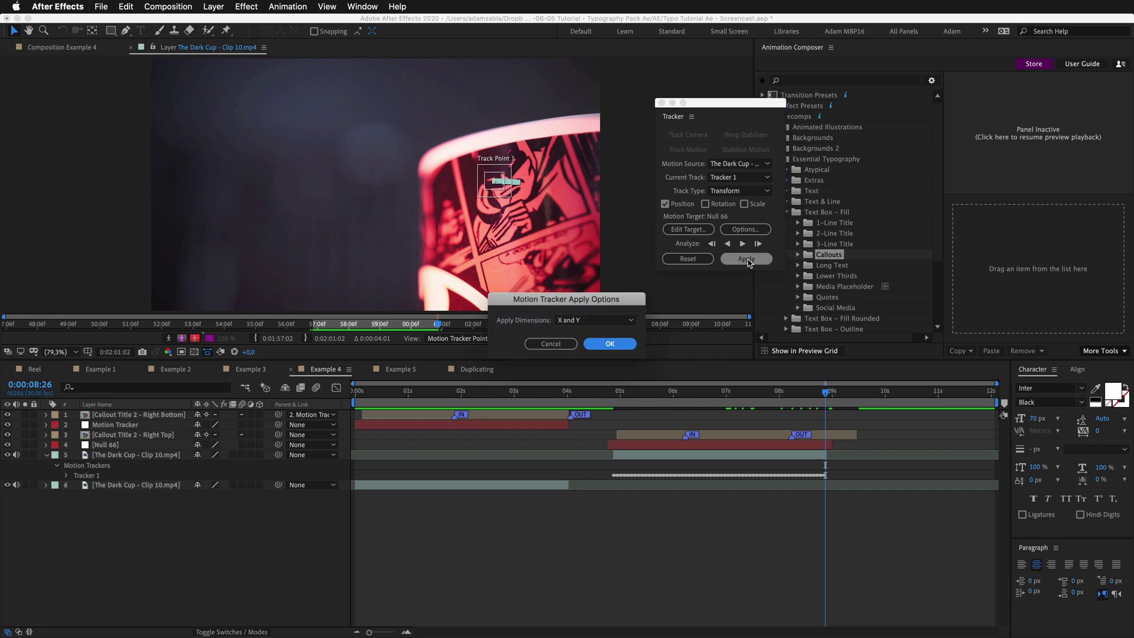
{"action": "left_click", "coordinate": [593, 344]}
Parent the Callout Title 2 – Right Top layer to Null 66, preview it, and switch to Example 5
{"action": "left_click", "coordinate": [798, 444]}
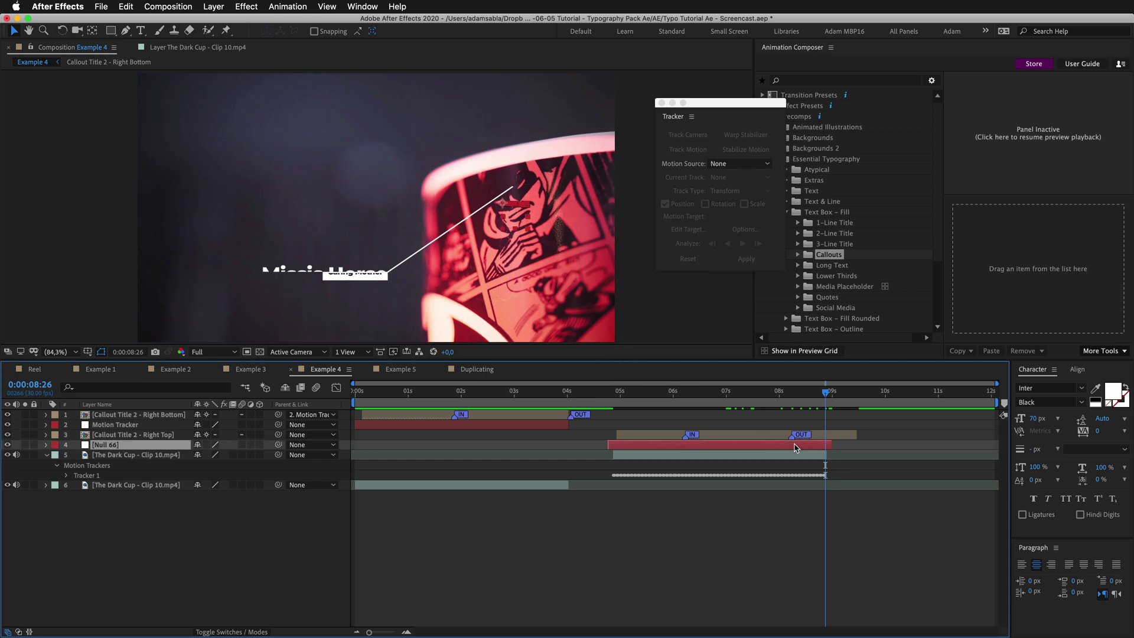
{"action": "left_click_drag", "start_coordinate": [811, 394], "coordinate": [732, 392]}
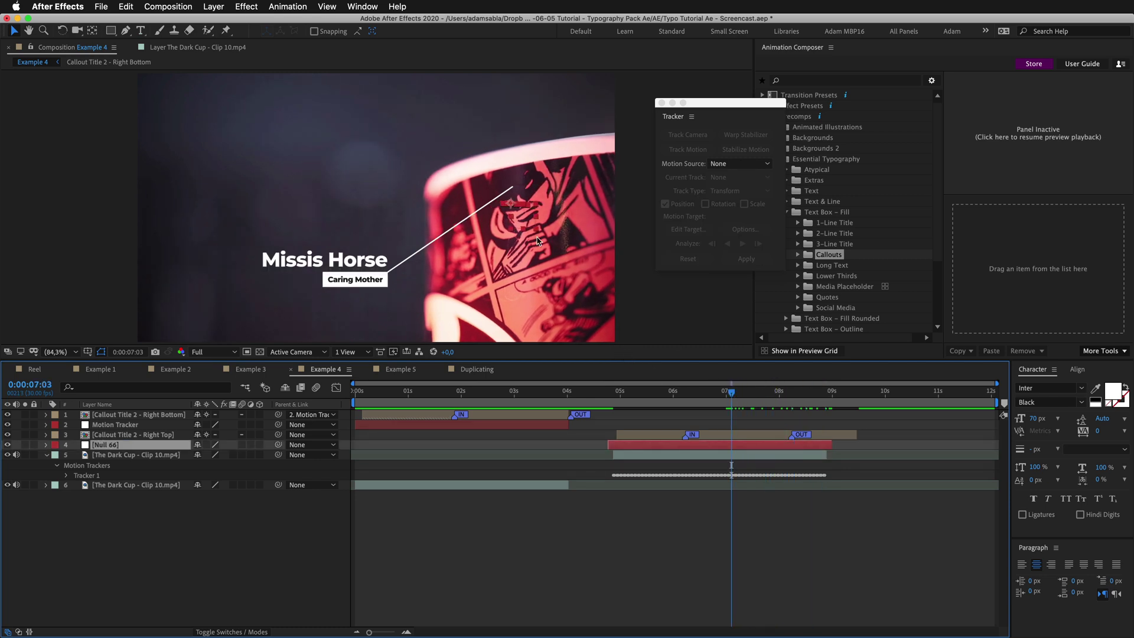
{"action": "left_click", "coordinate": [649, 434]}
{"action": "left_click_drag", "start_coordinate": [278, 435], "coordinate": [177, 446]}
{"action": "key", "text": "super+bracketleft"}
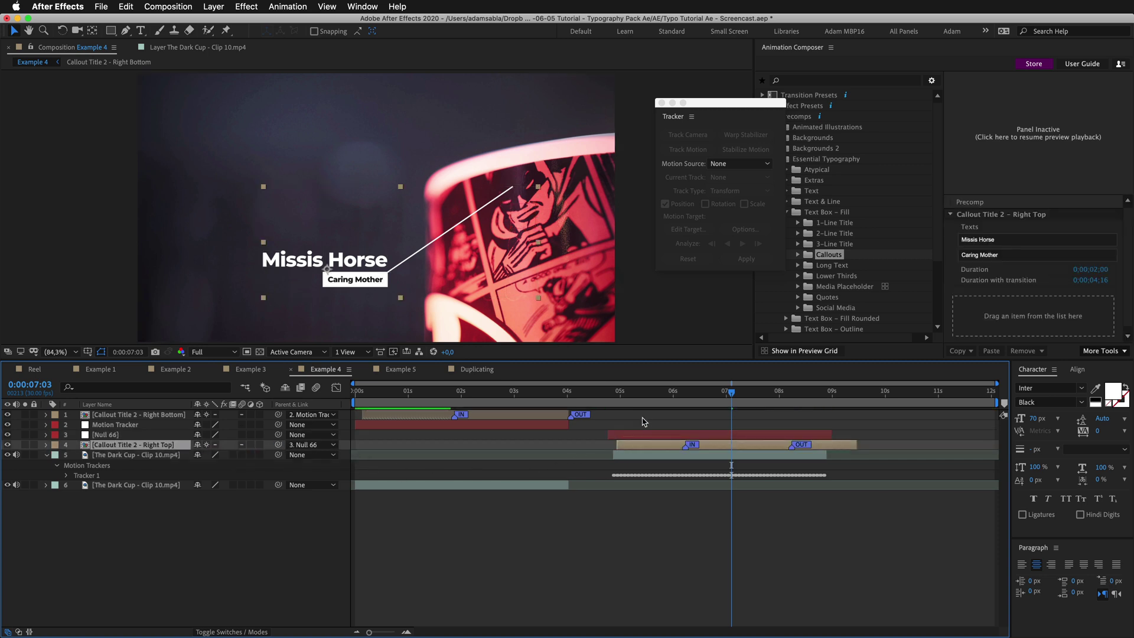
{"action": "left_click_drag", "start_coordinate": [674, 398], "coordinate": [614, 394]}
{"action": "key", "text": "space"}
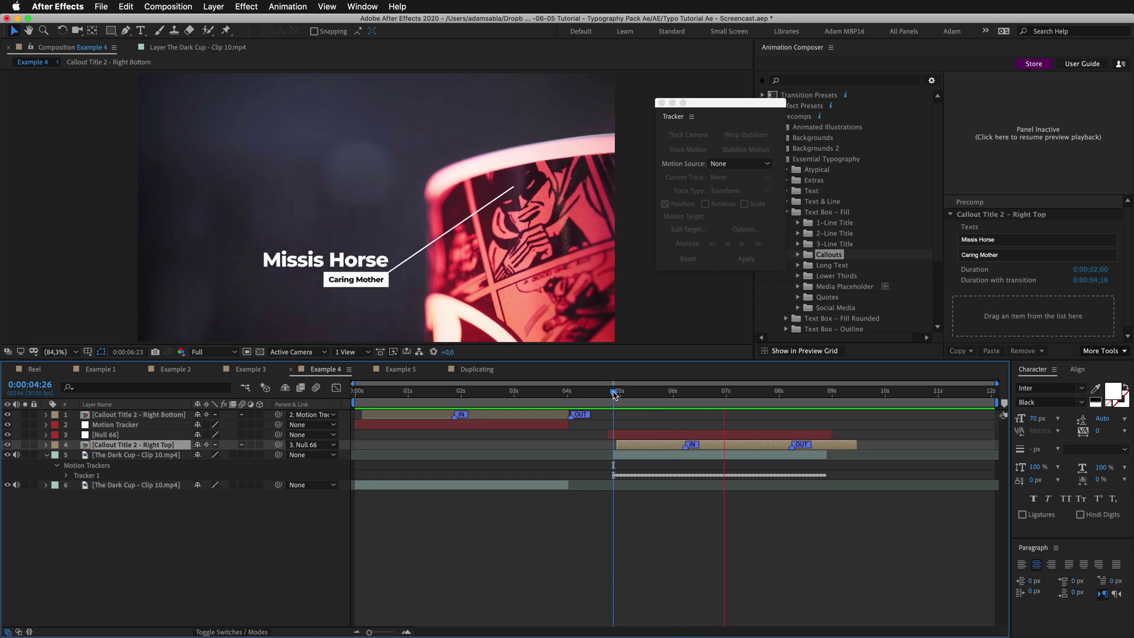
{"action": "key", "text": "space"}
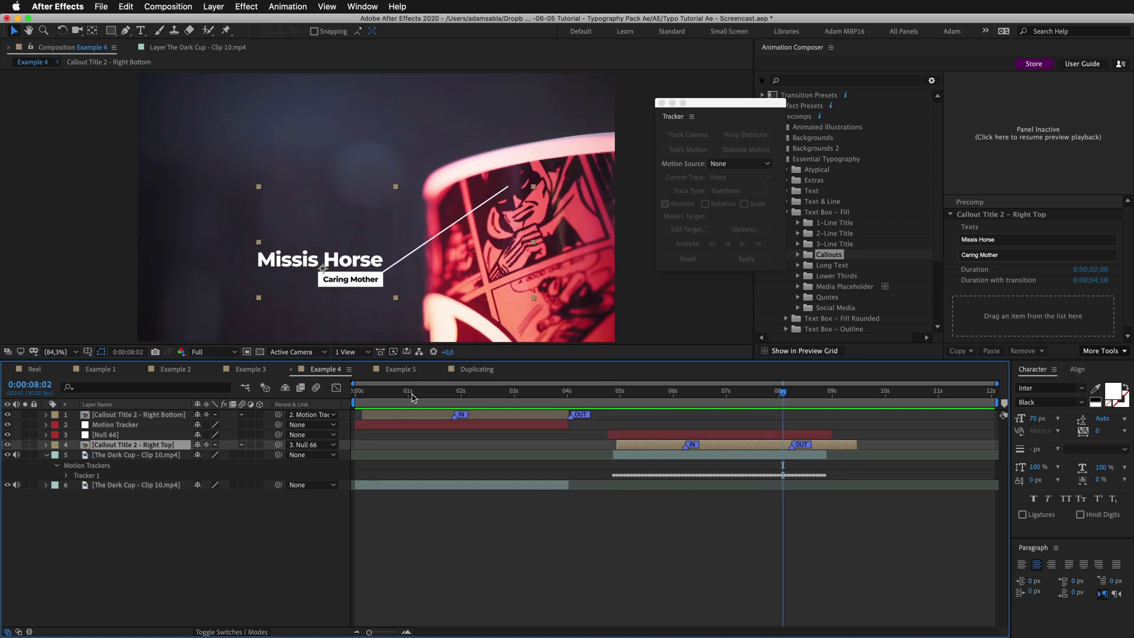
{"action": "left_click", "coordinate": [399, 370]}
{"action": "left_click", "coordinate": [662, 102]}
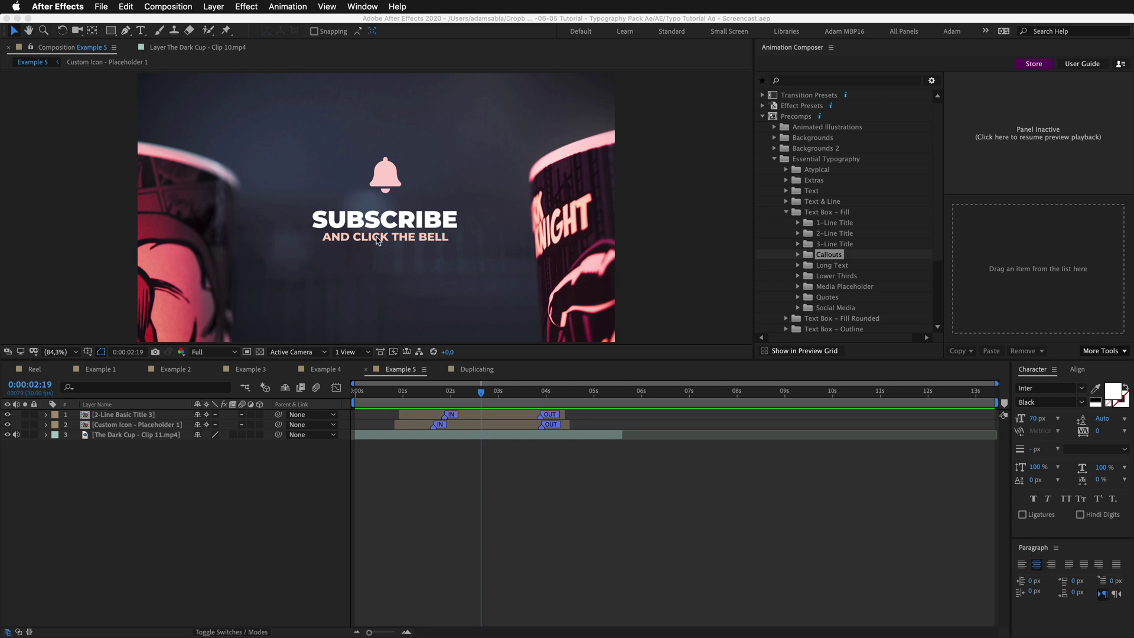
Duplicate The Dark Cup - Clip 11.mp4 layer and shift the copy later in time
{"action": "left_click", "coordinate": [489, 435]}
{"action": "key", "text": "super+d"}
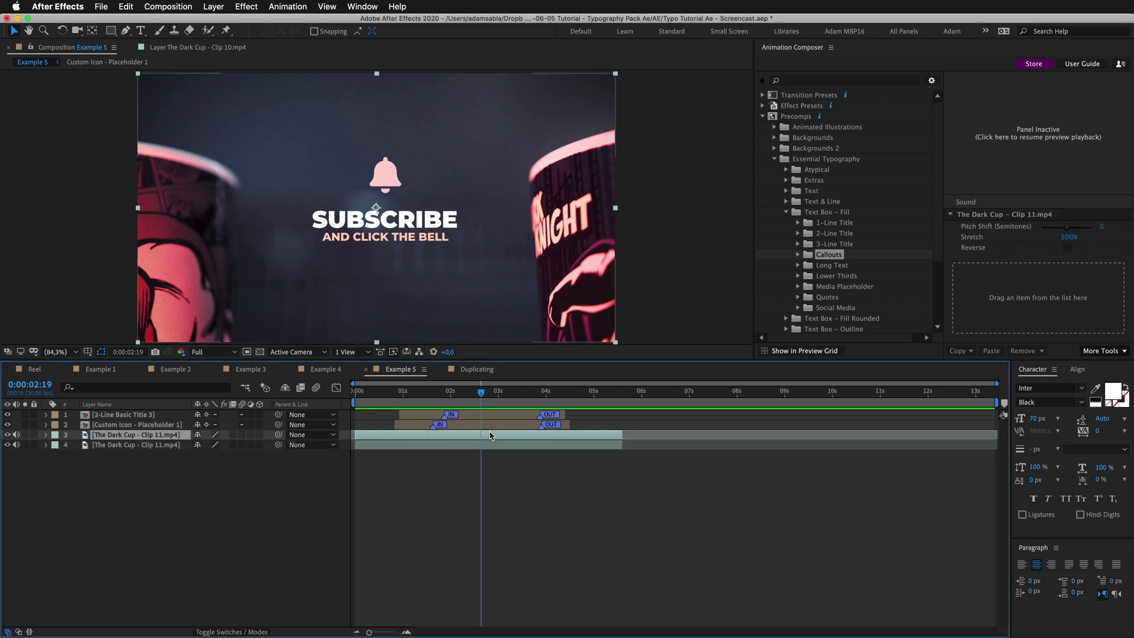
{"action": "left_click_drag", "start_coordinate": [490, 436], "coordinate": [760, 436]}
{"action": "left_click_drag", "start_coordinate": [674, 392], "coordinate": [709, 395]}
{"action": "left_click_drag", "start_coordinate": [622, 397], "coordinate": [498, 394]}
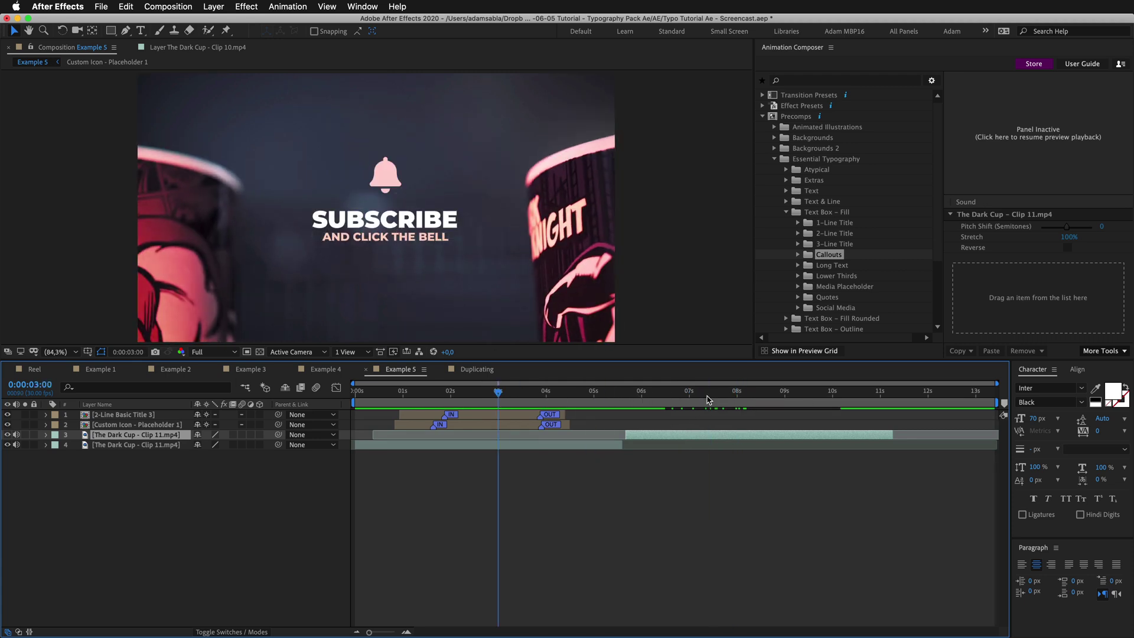
{"action": "left_click_drag", "start_coordinate": [712, 393], "coordinate": [736, 392]}
In the Text > 2-Line Title preview grid, choose the third template, MOTION GRAPHICS / WITHOUT HASSLE
{"action": "left_click", "coordinate": [786, 213]}
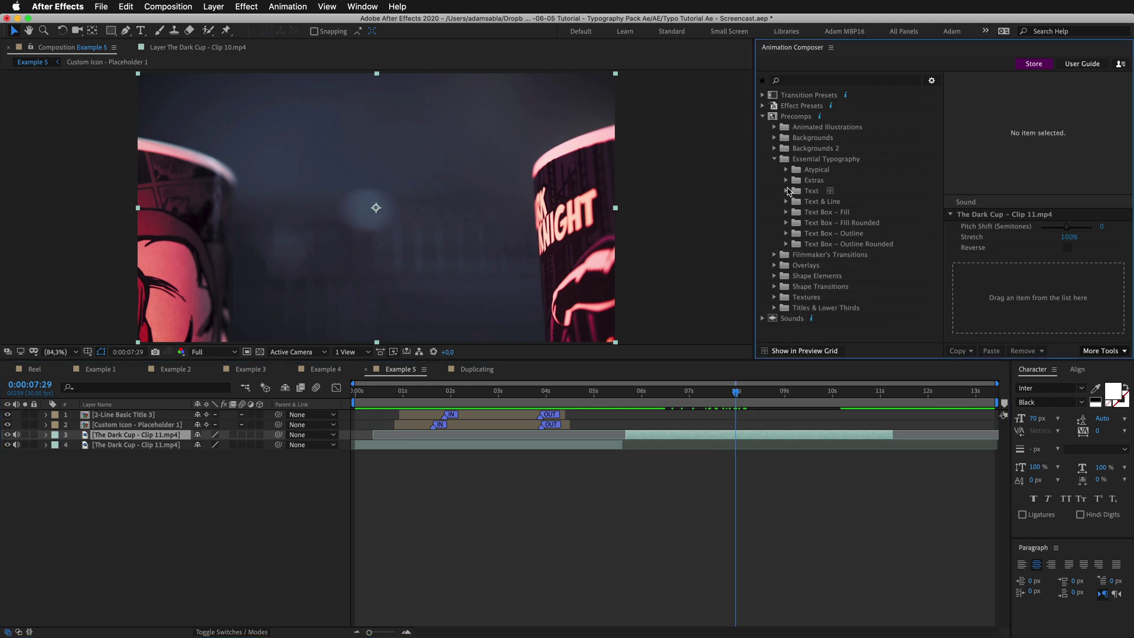
{"action": "left_click", "coordinate": [787, 191]}
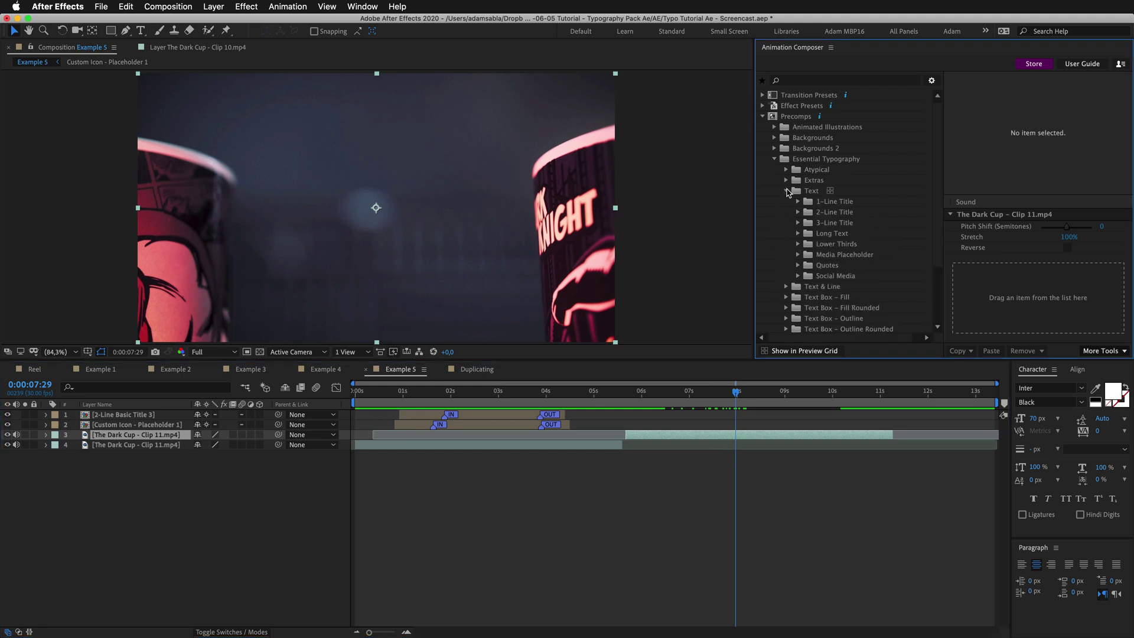
{"action": "left_click", "coordinate": [864, 212]}
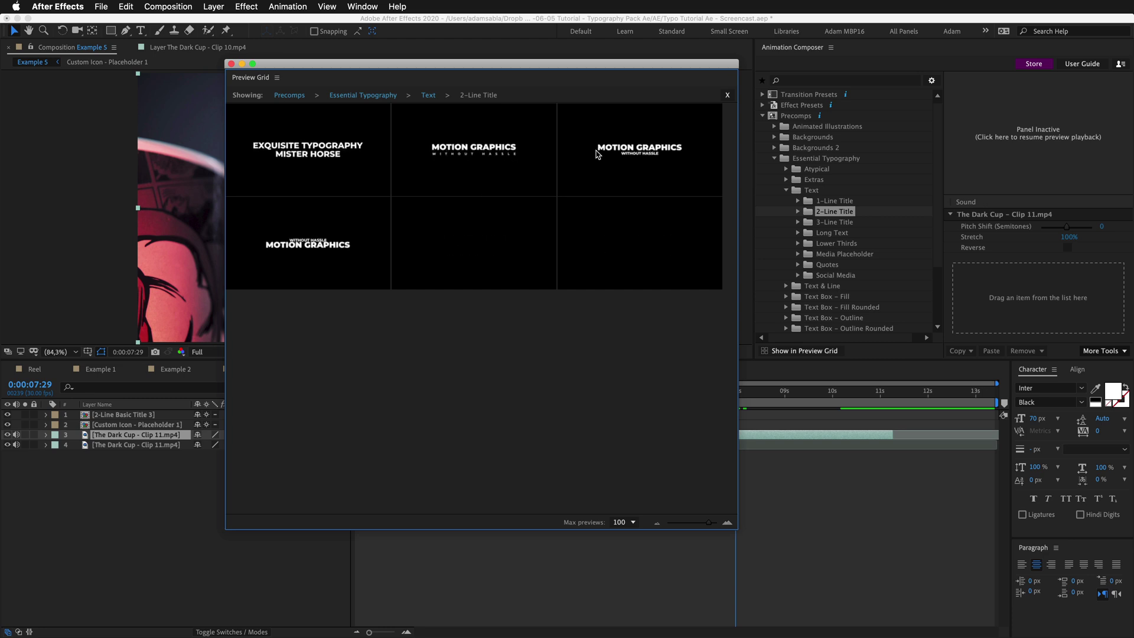
{"action": "left_click", "coordinate": [617, 152]}
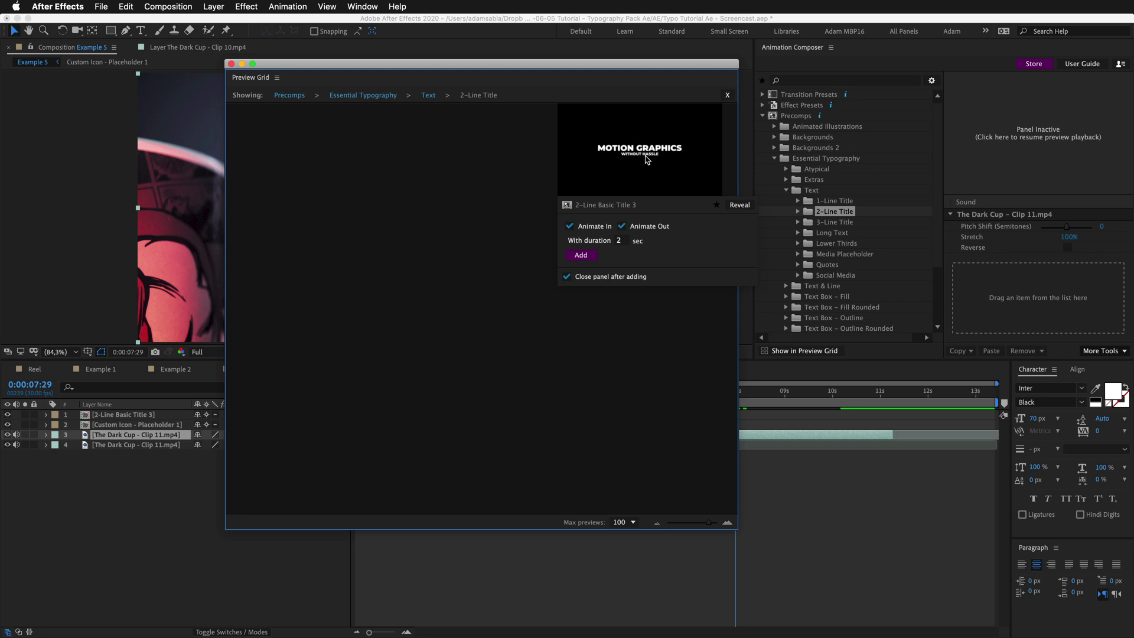
Add the 2-Line Basic Title 3 template and move to a frame where it shows
{"action": "left_click", "coordinate": [581, 255]}
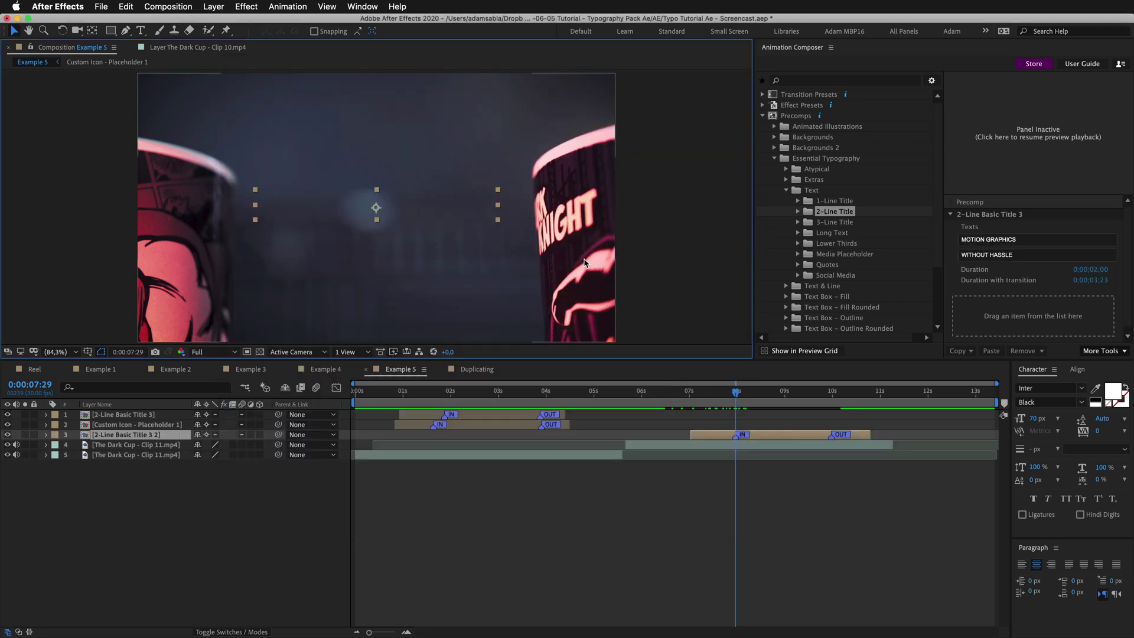
{"action": "left_click", "coordinate": [712, 395]}
{"action": "left_click_drag", "start_coordinate": [711, 399], "coordinate": [754, 395]}
Scale Text 2 up to 159 and sample the cup's pale pink for Color Text 2
{"action": "left_click", "coordinate": [46, 436]}
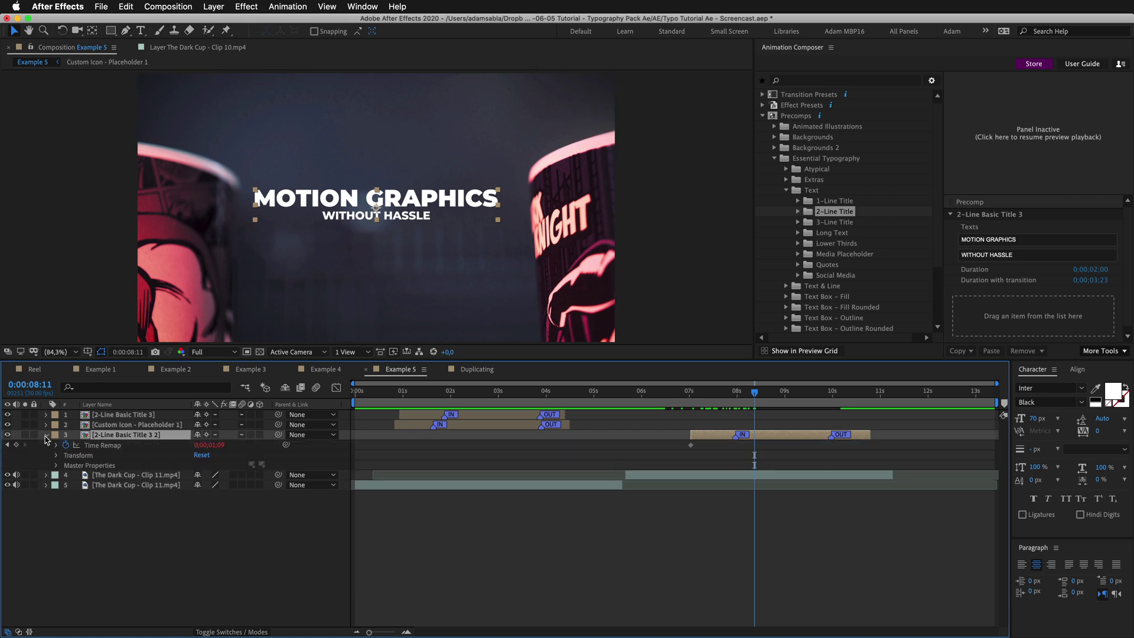
{"action": "left_click", "coordinate": [56, 466]}
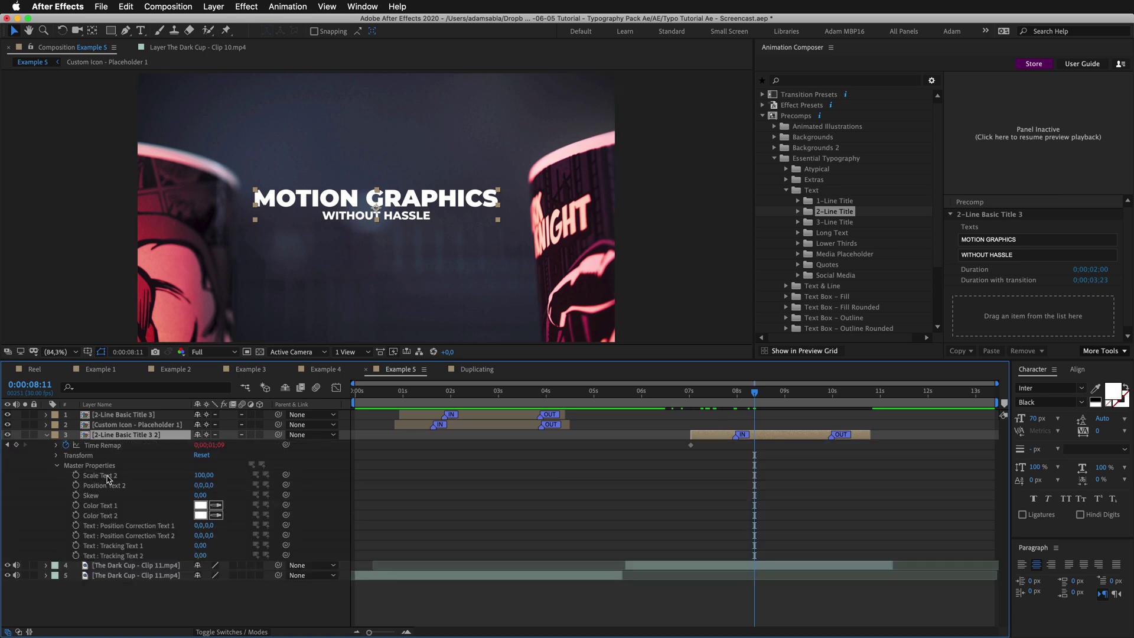
{"action": "left_click_drag", "start_coordinate": [197, 475], "coordinate": [229, 485]}
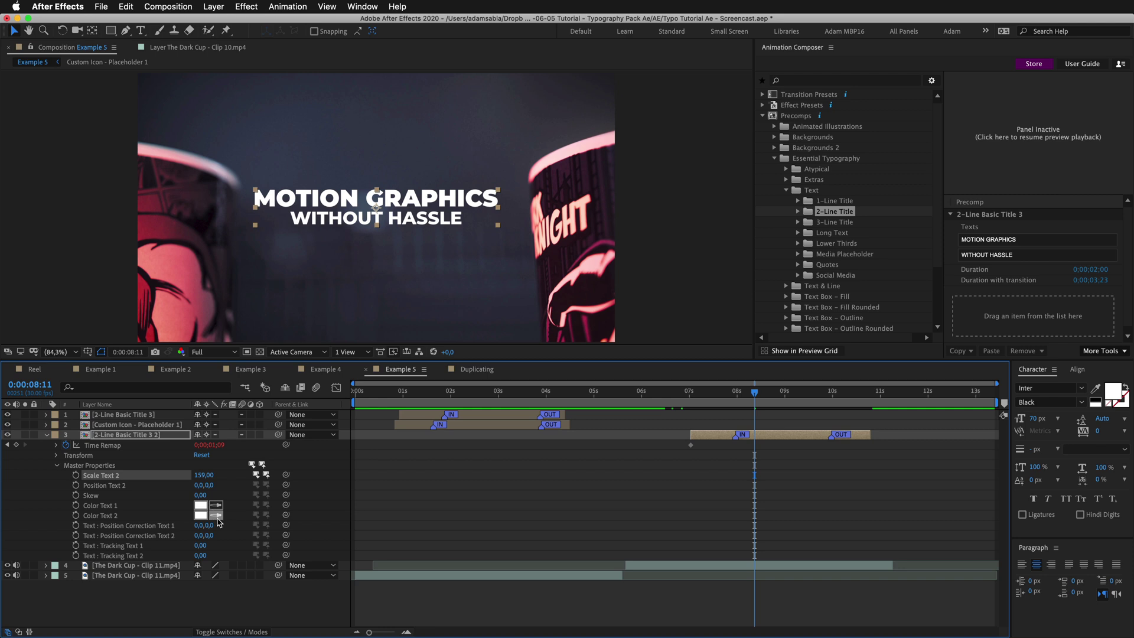
{"action": "left_click", "coordinate": [216, 516]}
{"action": "left_click", "coordinate": [584, 199]}
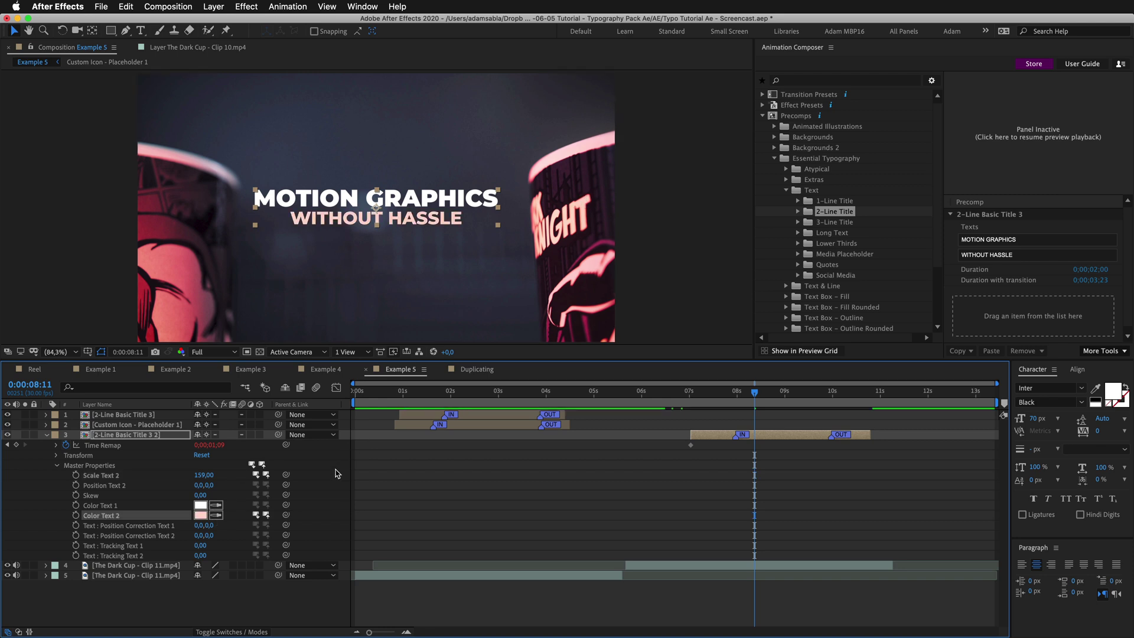
Preview the Social Media templates, then close the previews
{"action": "left_click", "coordinate": [839, 275]}
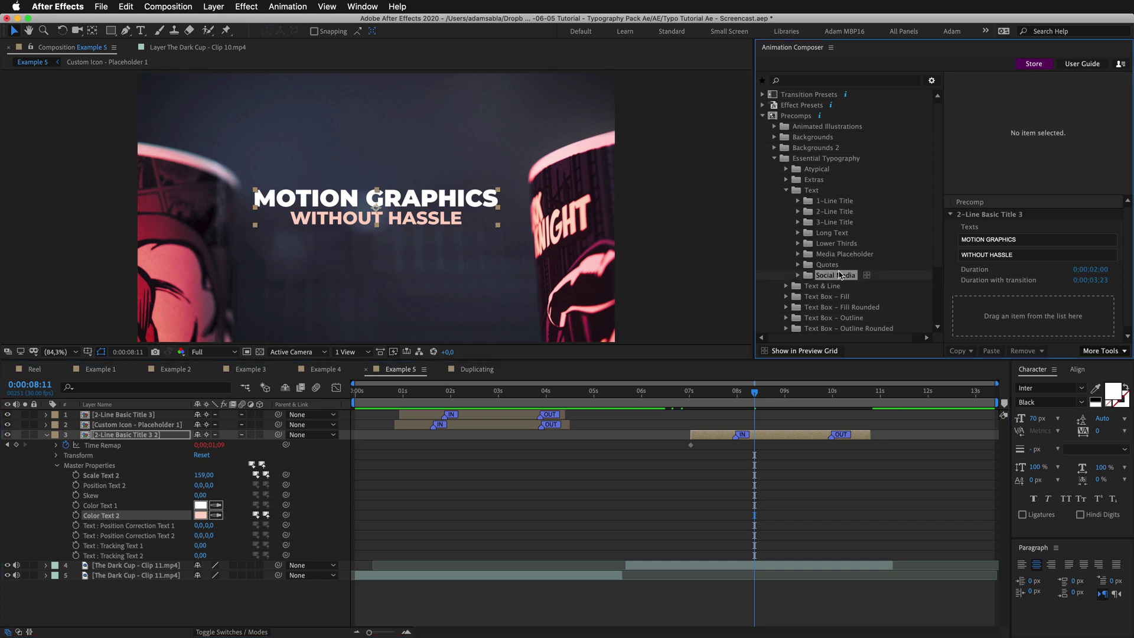
{"action": "left_click", "coordinate": [866, 276]}
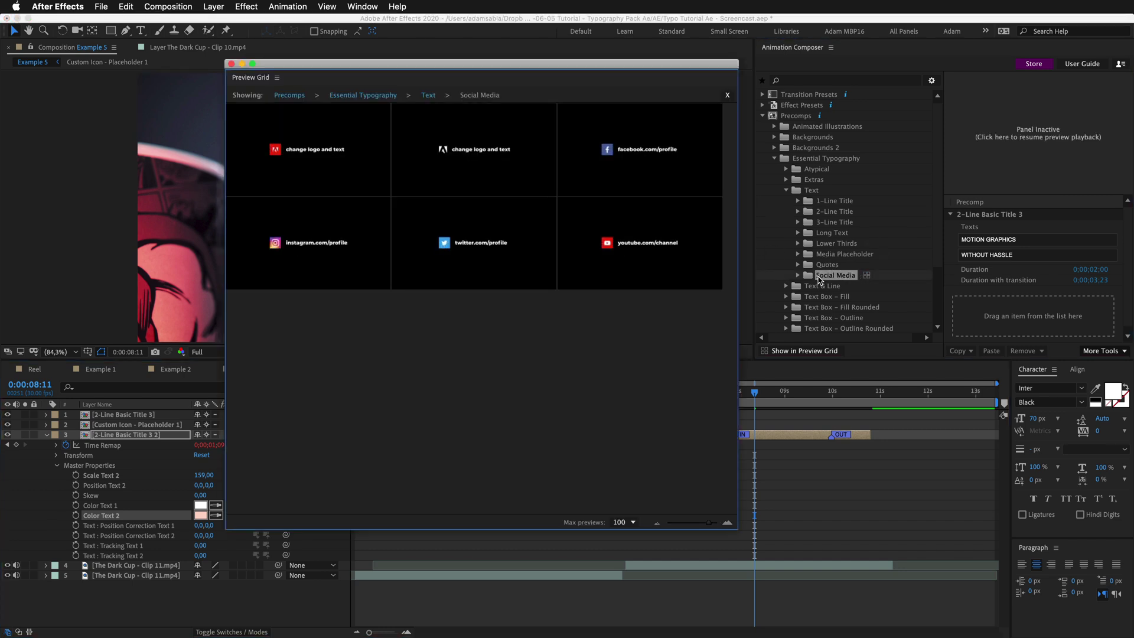
{"action": "left_click", "coordinate": [231, 64]}
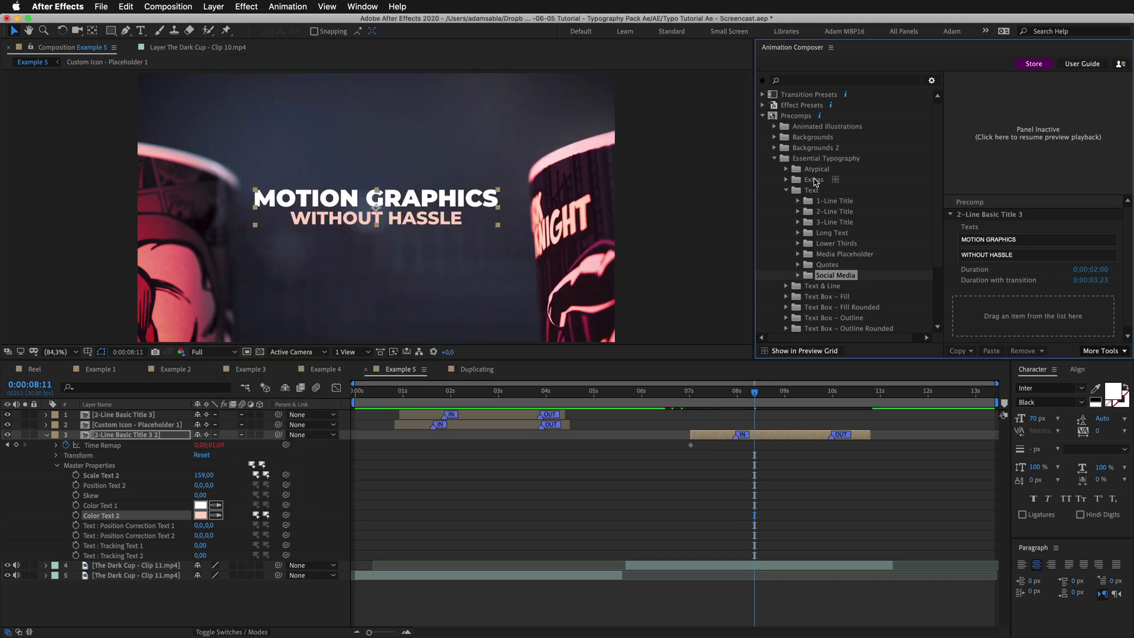
From Extras > Social Media Icons, add Custom Icon – Placeholder 1 to Example 5
{"action": "left_click", "coordinate": [814, 180]}
{"action": "left_click", "coordinate": [788, 179]}
{"action": "left_click", "coordinate": [826, 213]}
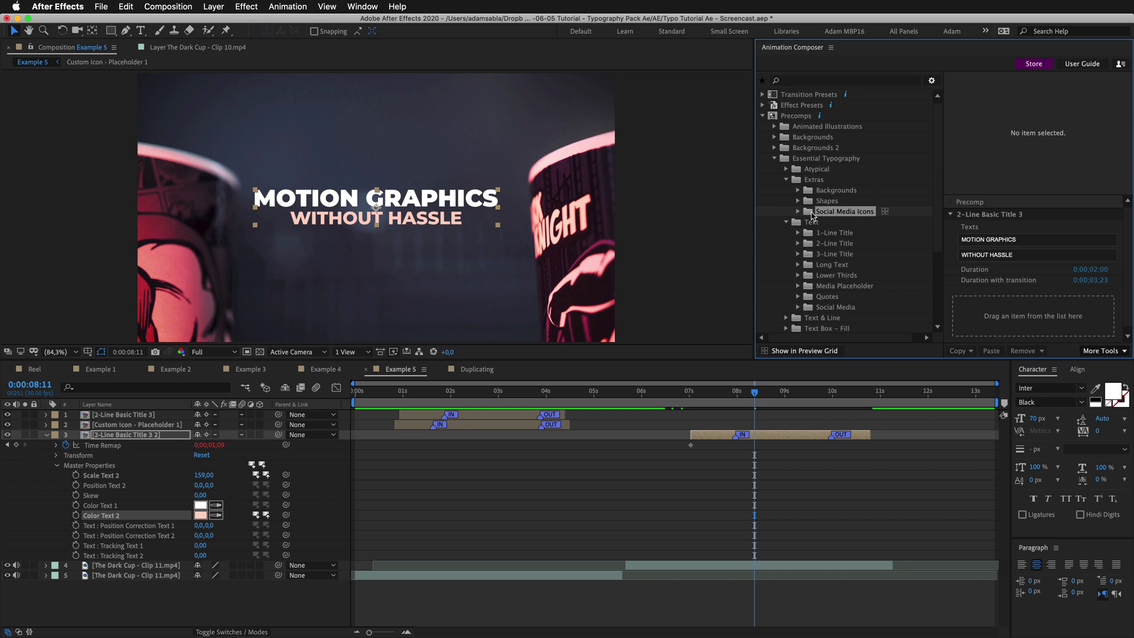
{"action": "left_click", "coordinate": [885, 211]}
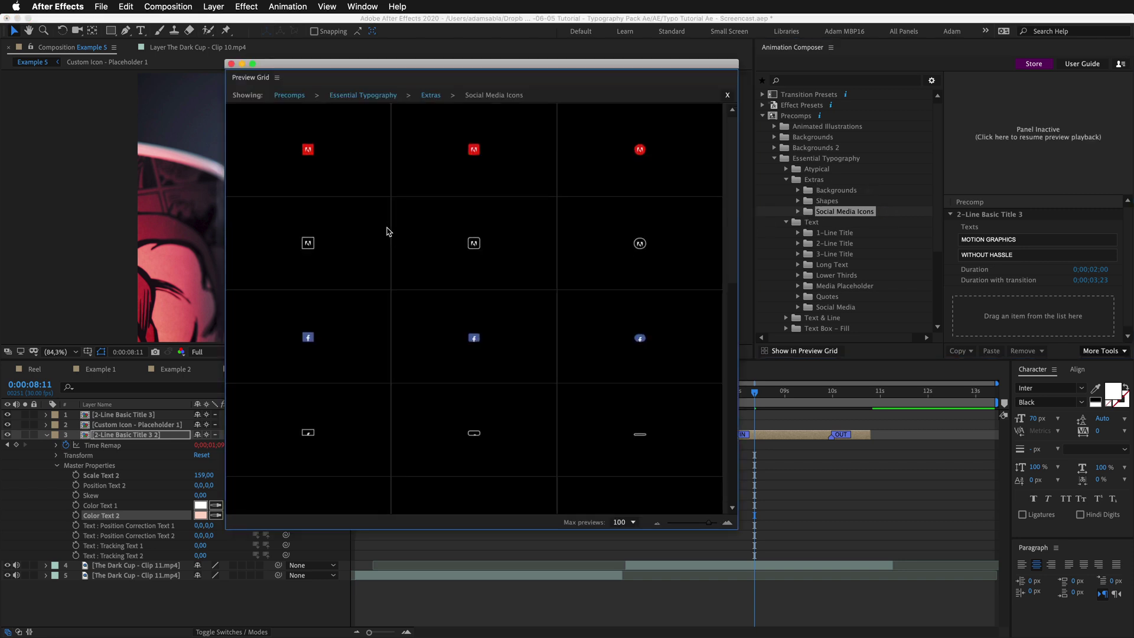
{"action": "scroll", "coordinate": [397, 245], "scroll_direction": "down", "scroll_amount": 5}
{"action": "scroll", "coordinate": [397, 245], "scroll_direction": "up", "scroll_amount": 5}
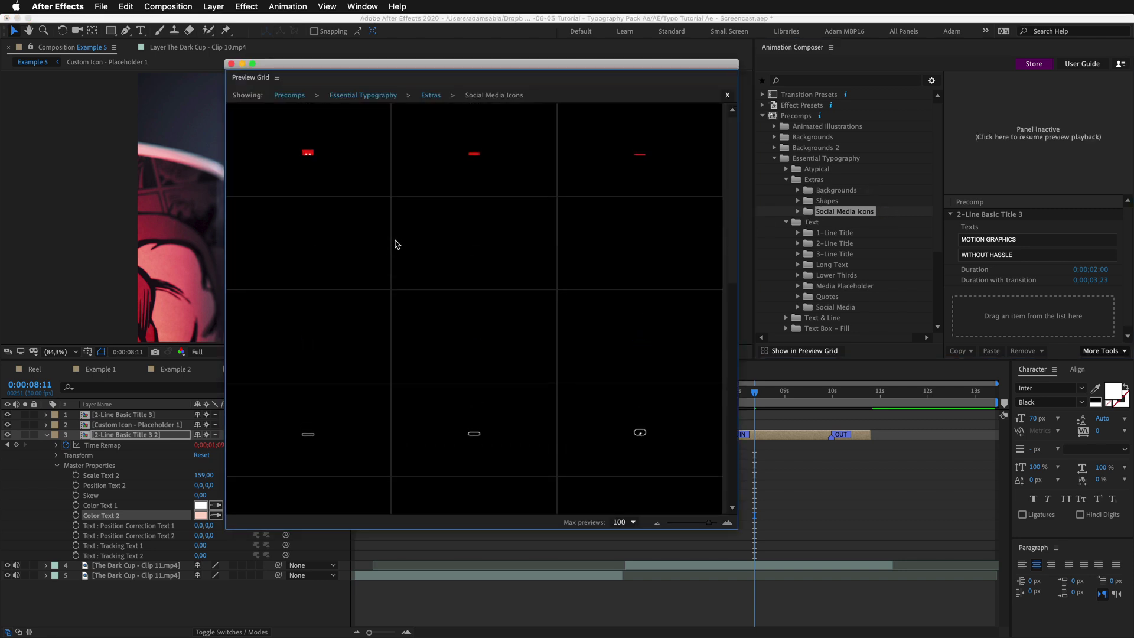
{"action": "left_click", "coordinate": [323, 163]}
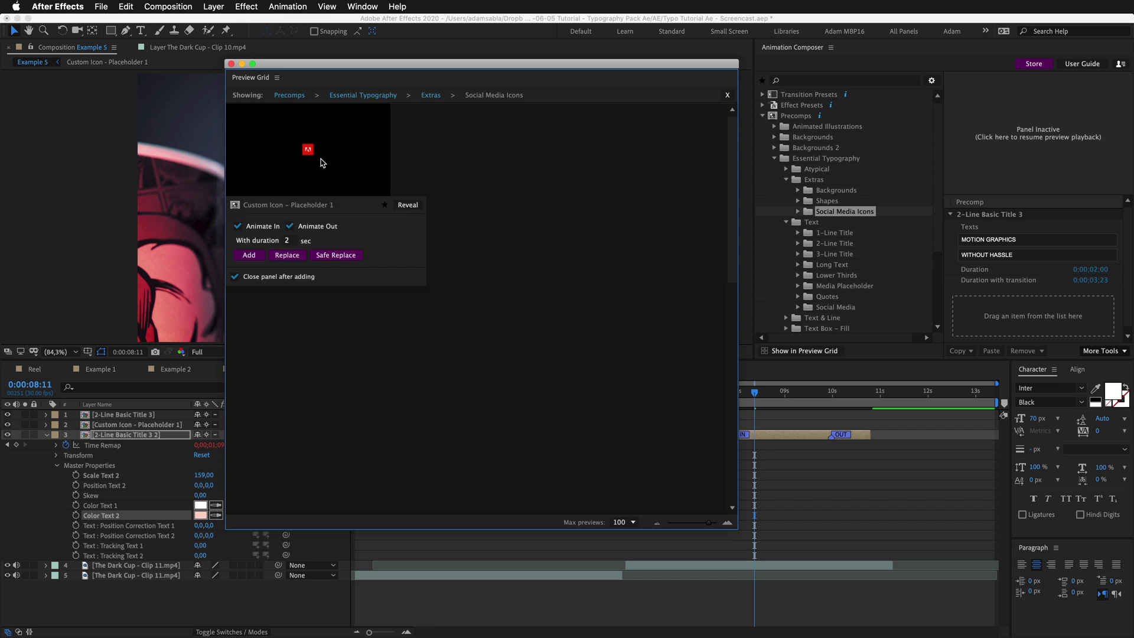
{"action": "left_click", "coordinate": [248, 257]}
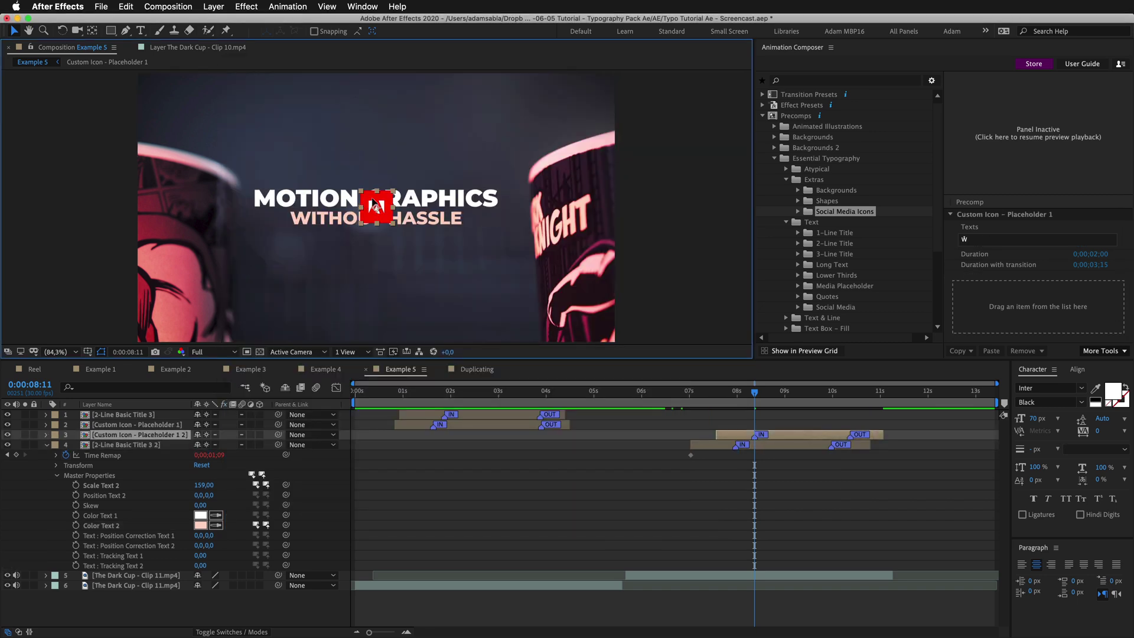
Move the icon above the title and set Fill Opacity Icon Box to -16 to hide its red box
{"action": "left_click_drag", "start_coordinate": [382, 199], "coordinate": [394, 140]}
{"action": "left_click", "coordinate": [47, 434]}
{"action": "left_click", "coordinate": [57, 465]}
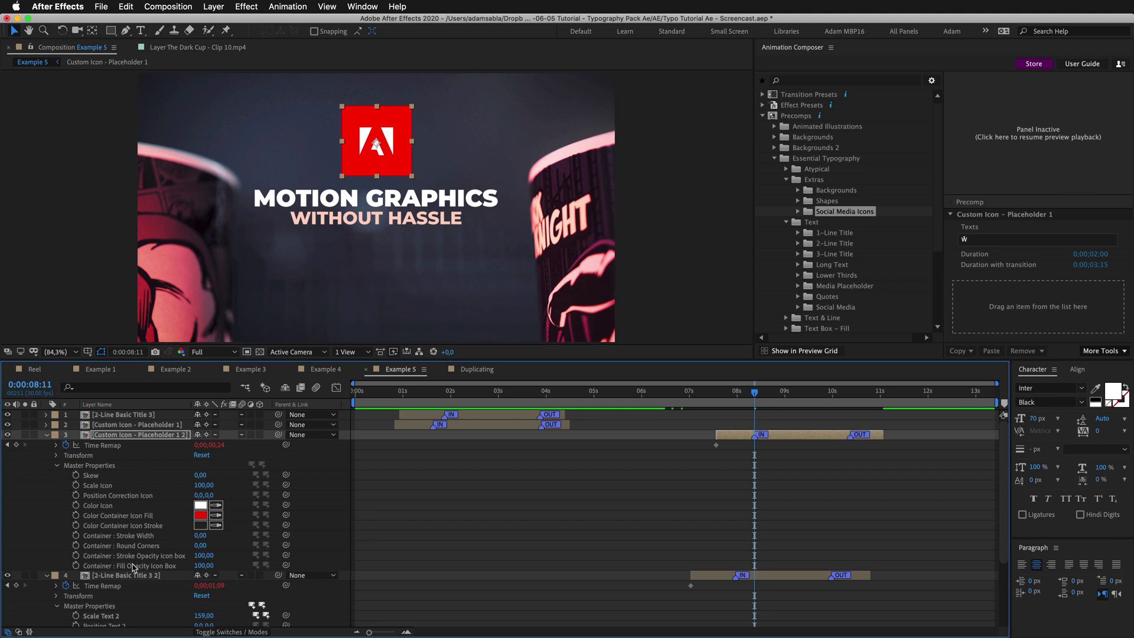
{"action": "left_click_drag", "start_coordinate": [201, 566], "coordinate": [129, 567]}
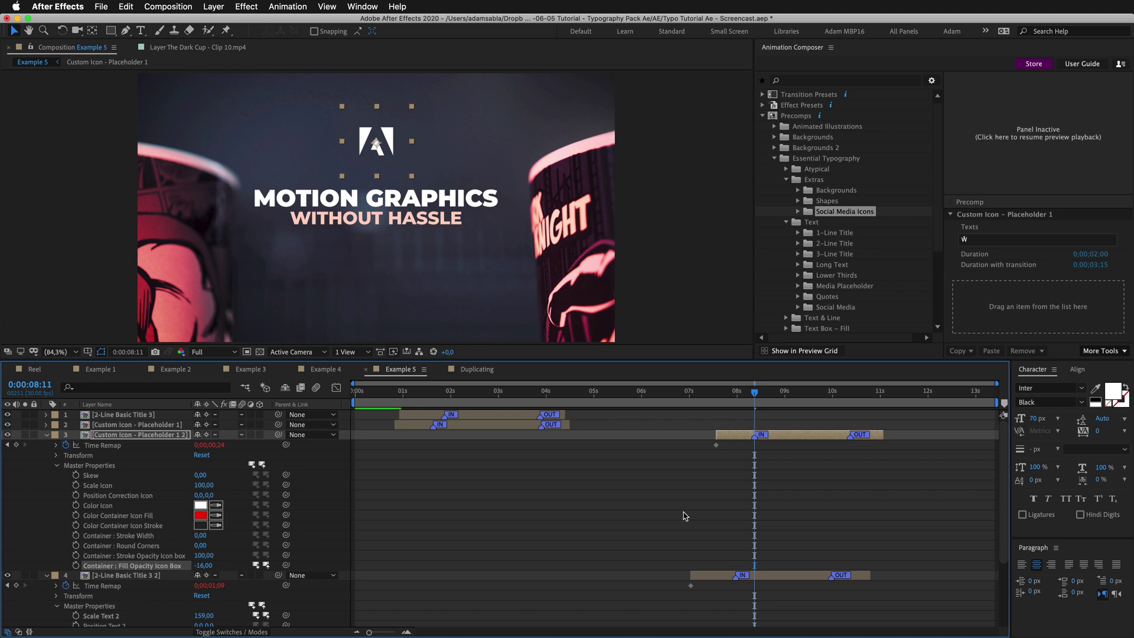
Slide the icon layer so it starts together with the title at 07:00
{"action": "left_click_drag", "start_coordinate": [716, 437], "coordinate": [691, 437]}
{"action": "left_click", "coordinate": [689, 392]}
{"action": "left_click_drag", "start_coordinate": [689, 392], "coordinate": [747, 391]}
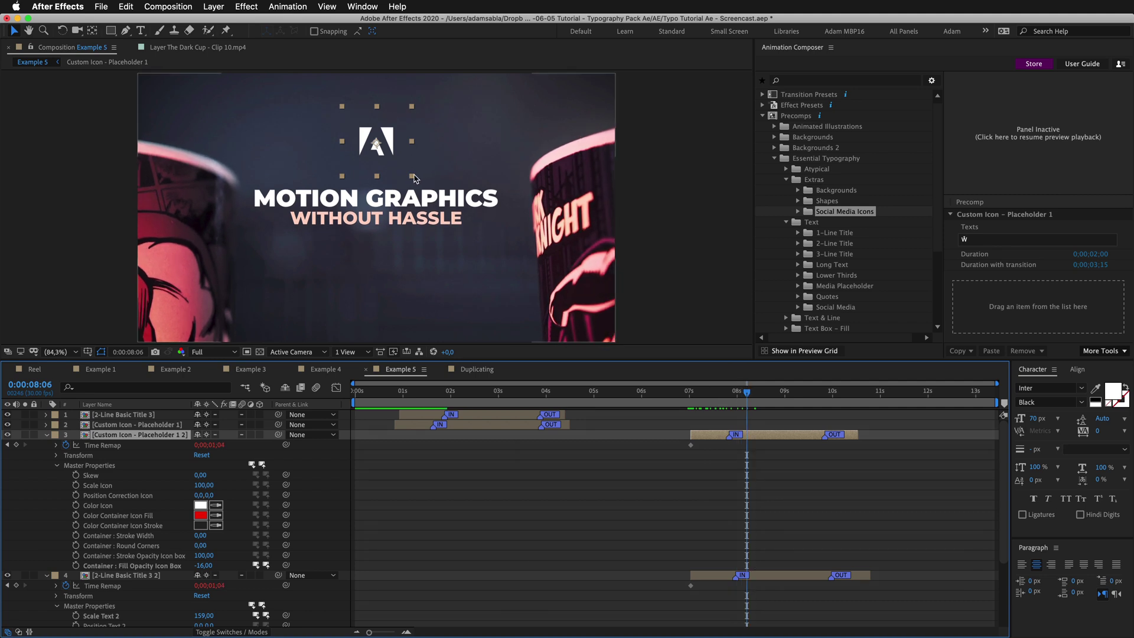
Enlarge the icon to about 147% and tint it the pink of WITHOUT HASSLE
{"action": "left_click_drag", "start_coordinate": [415, 178], "coordinate": [427, 191]}
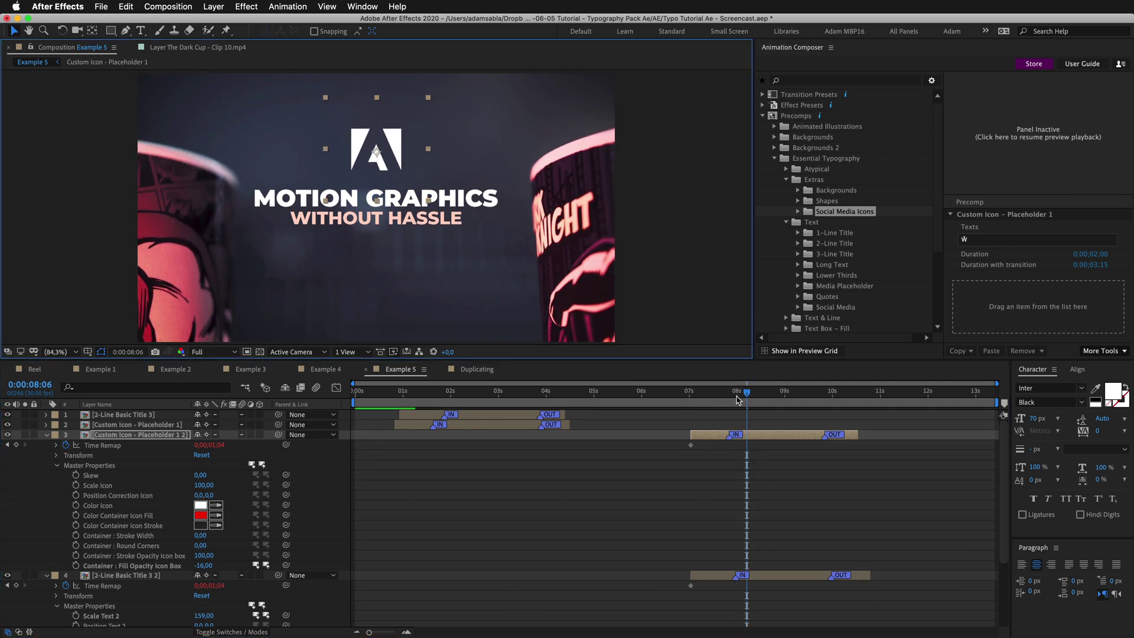
{"action": "left_click", "coordinate": [711, 393]}
{"action": "key", "text": "space"}
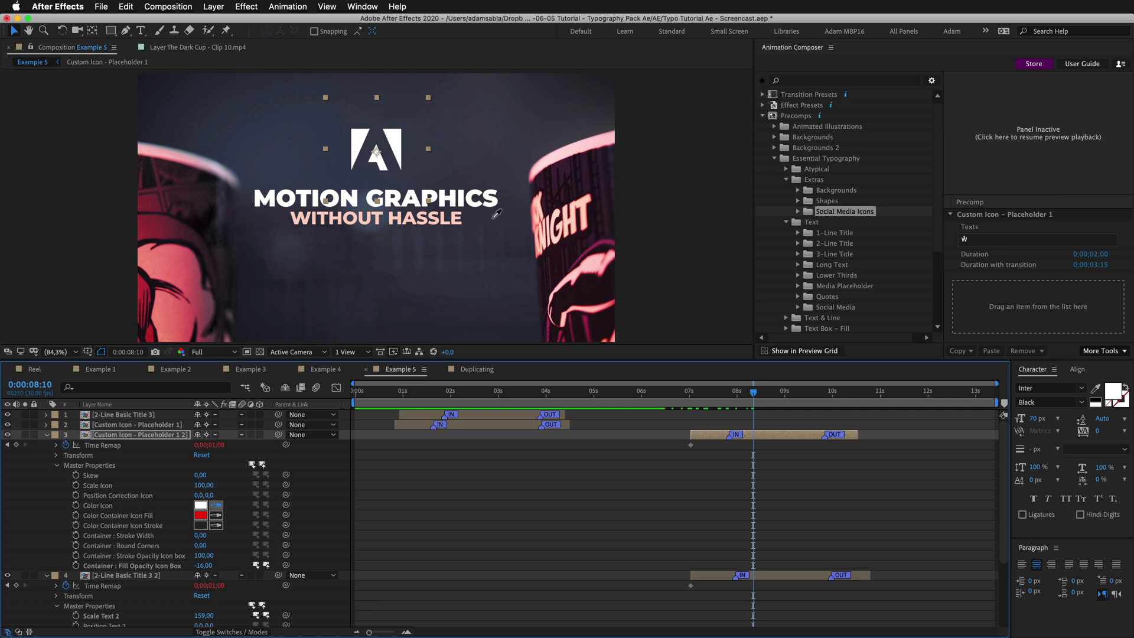
{"action": "left_click", "coordinate": [446, 215]}
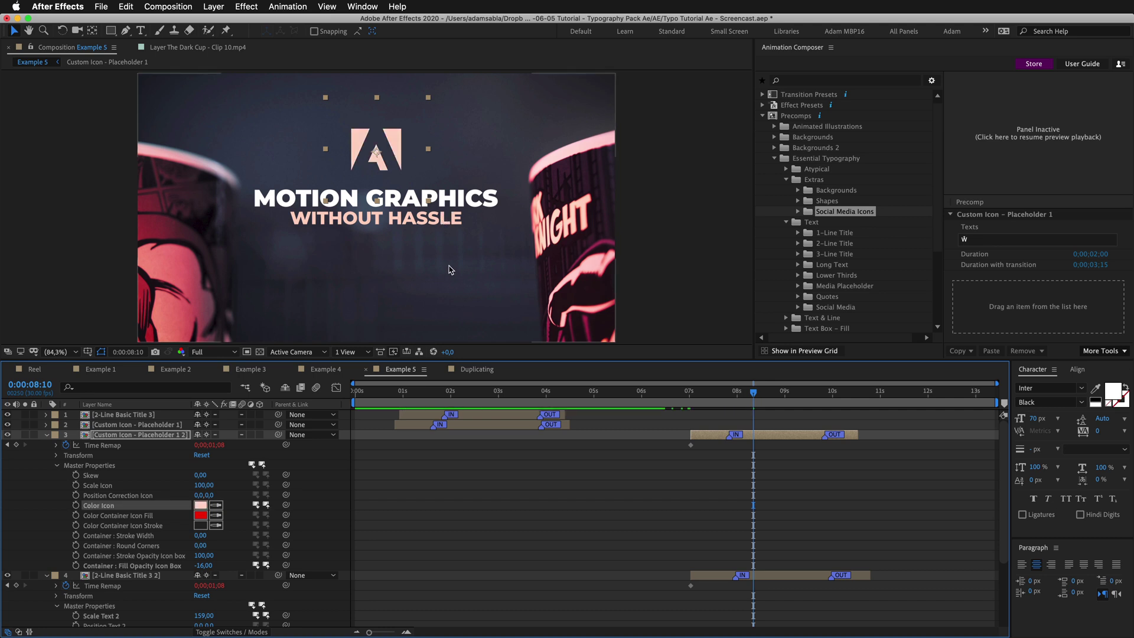
Open the Custom Icon precomp, select its Icon text layer, and switch to Font Awesome in Chrome
{"action": "double_click", "coordinate": [380, 151]}
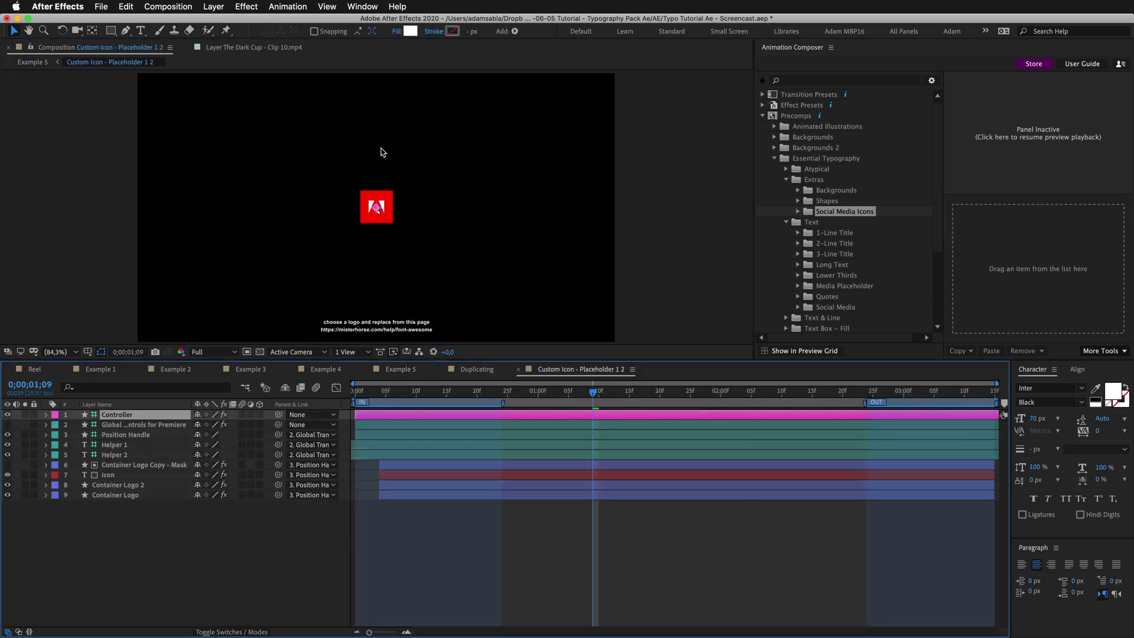
{"action": "left_click", "coordinate": [538, 476]}
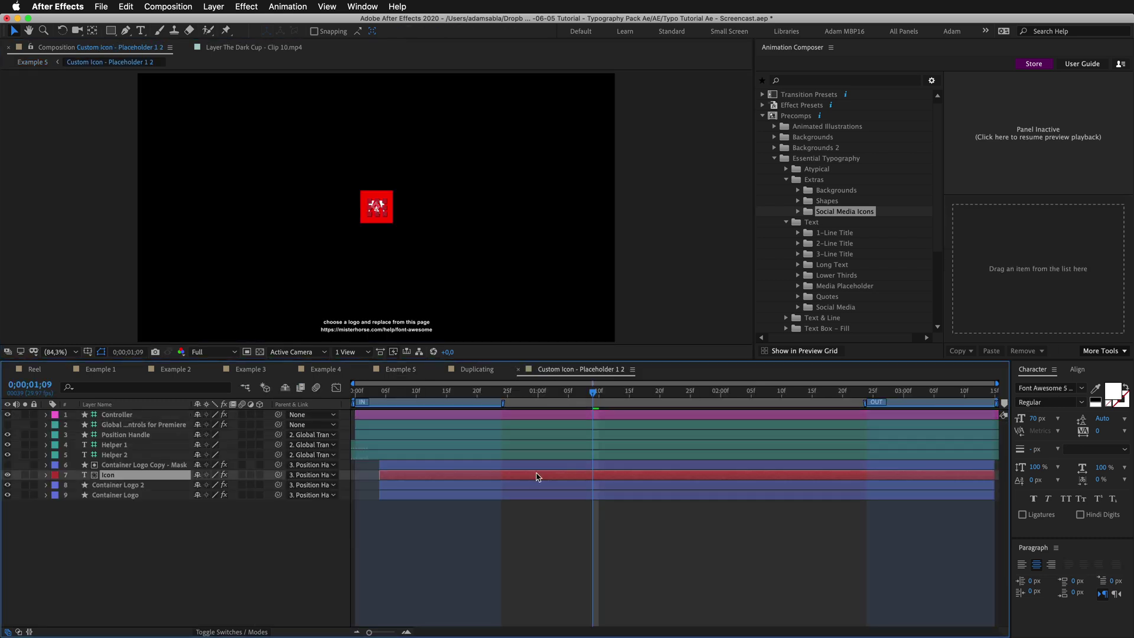
{"action": "key", "text": "super+Tab"}
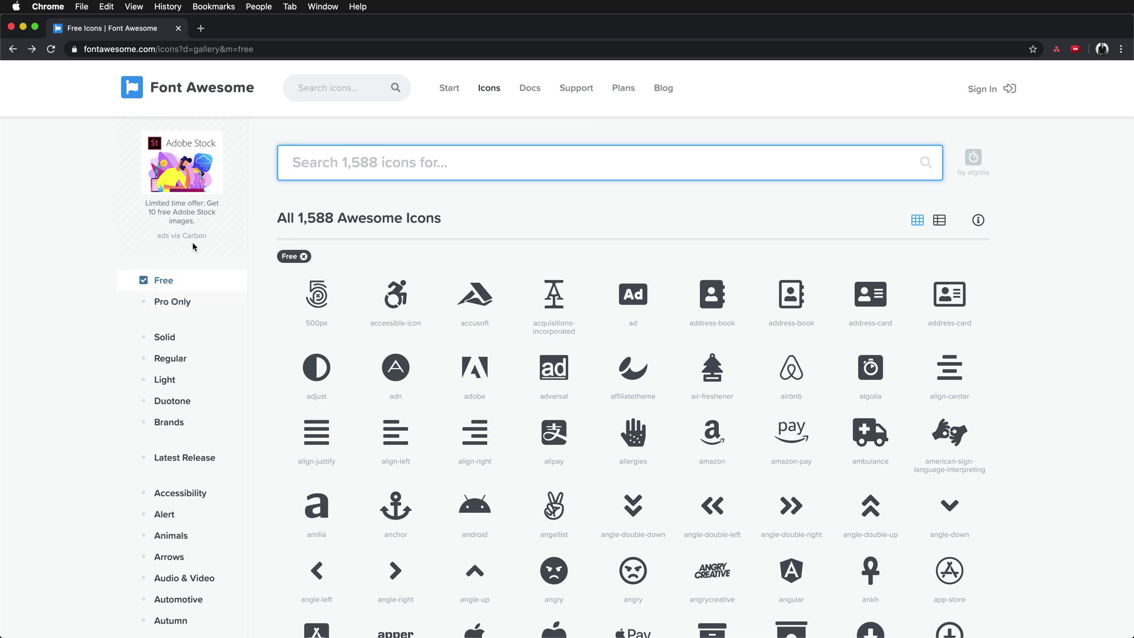
Search Font Awesome for 'bell' and copy the solid bell glyph from its page
{"action": "type", "text": "bell"}
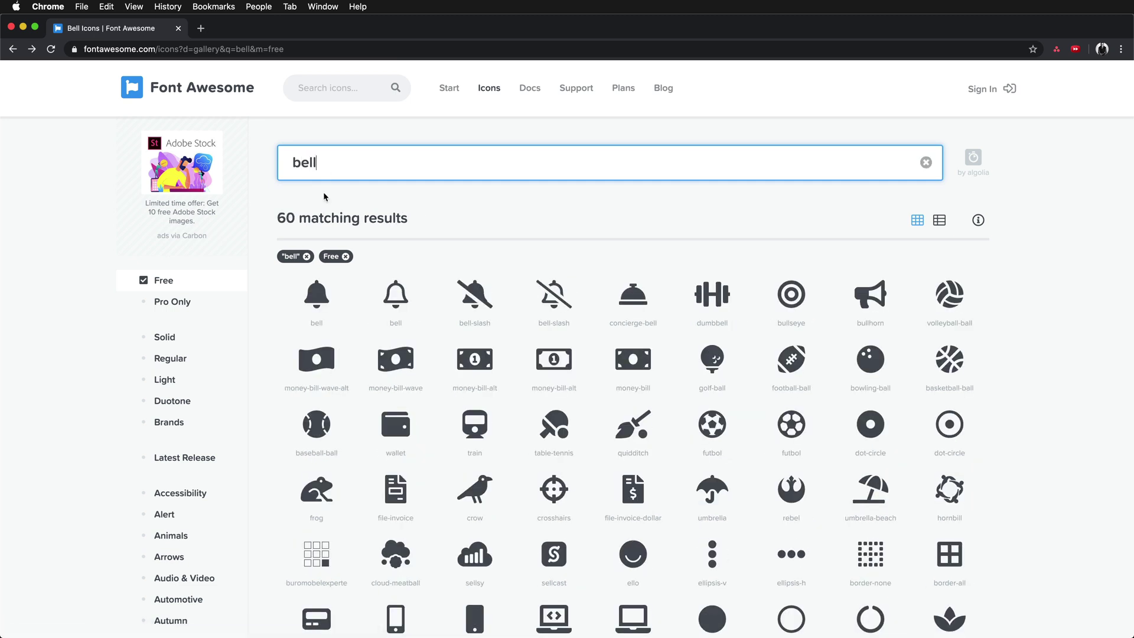
{"action": "left_click", "coordinate": [322, 308]}
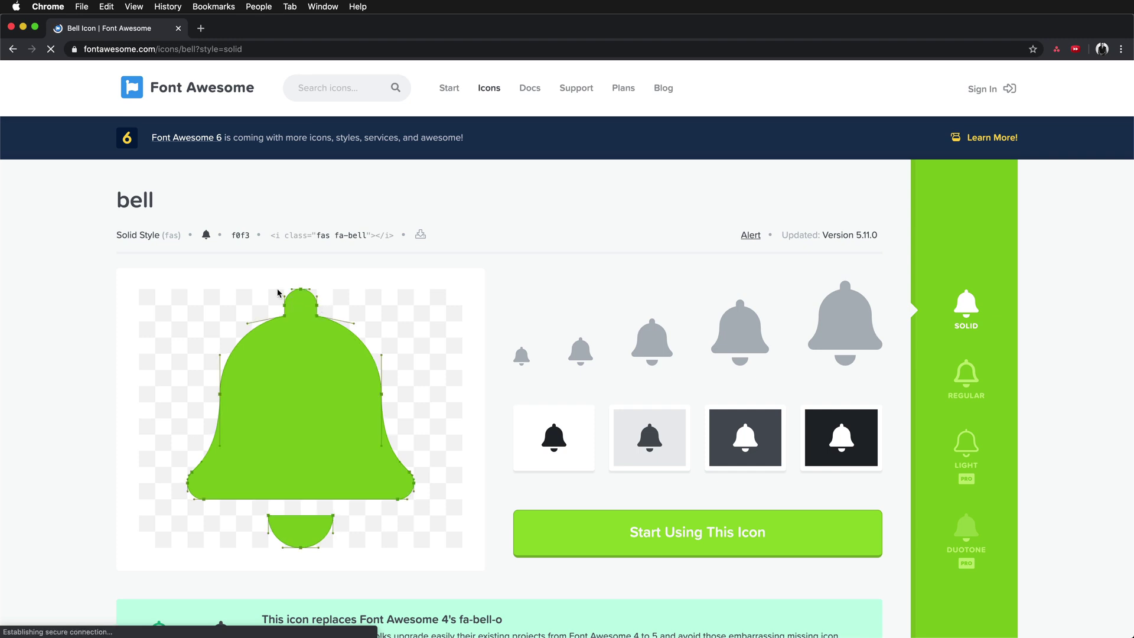
{"action": "left_click", "coordinate": [208, 238]}
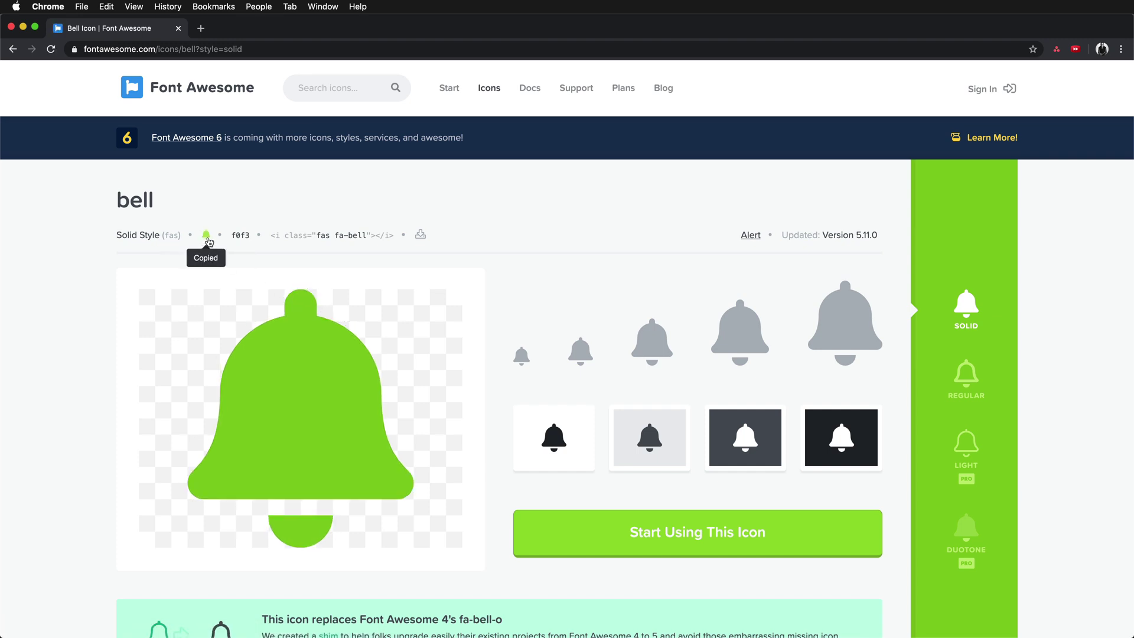
Back in After Effects, paste the bell glyph into the Icon text layer
{"action": "key", "text": "super+m"}
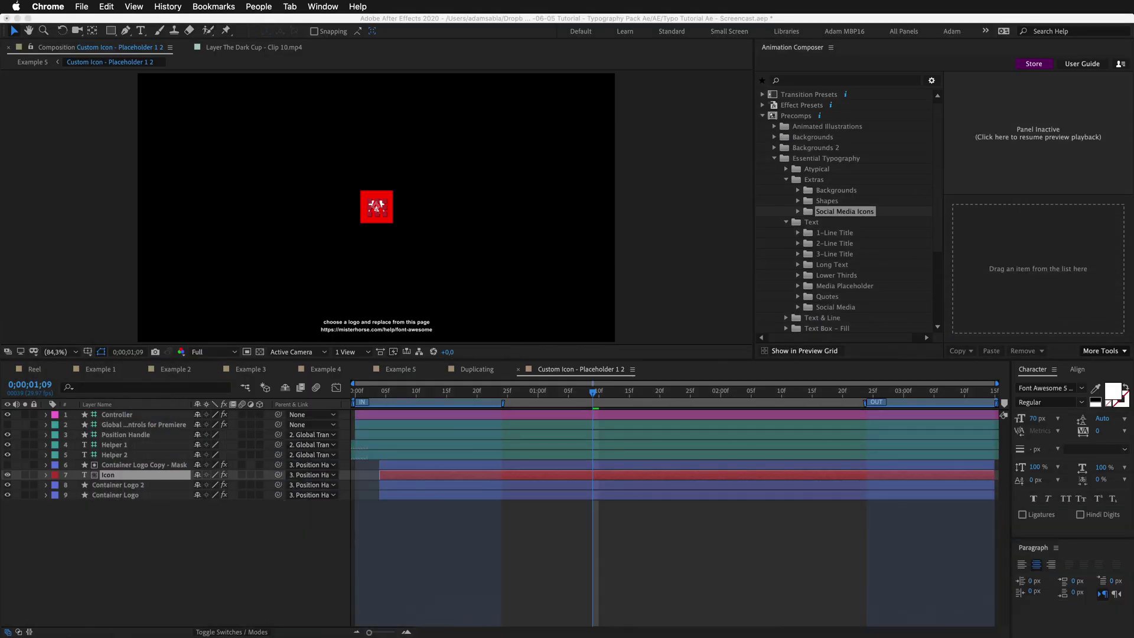
{"action": "left_click", "coordinate": [563, 480]}
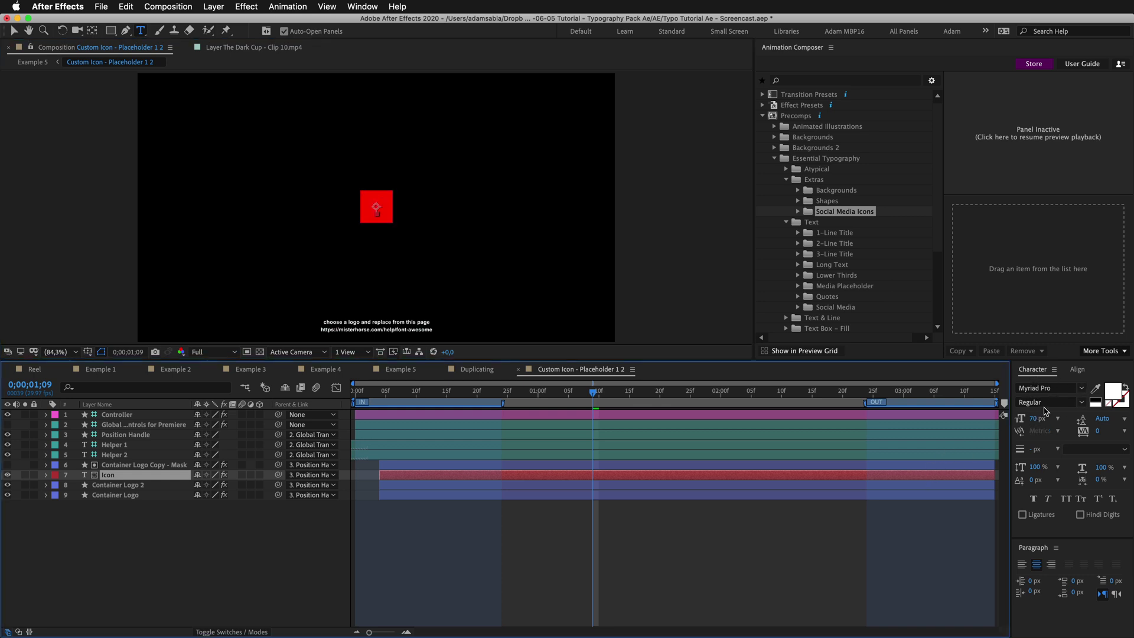
{"action": "key", "text": "super+v"}
Set the icon text's font to Font Awesome 5 with the Solid style
{"action": "left_click", "coordinate": [1058, 388]}
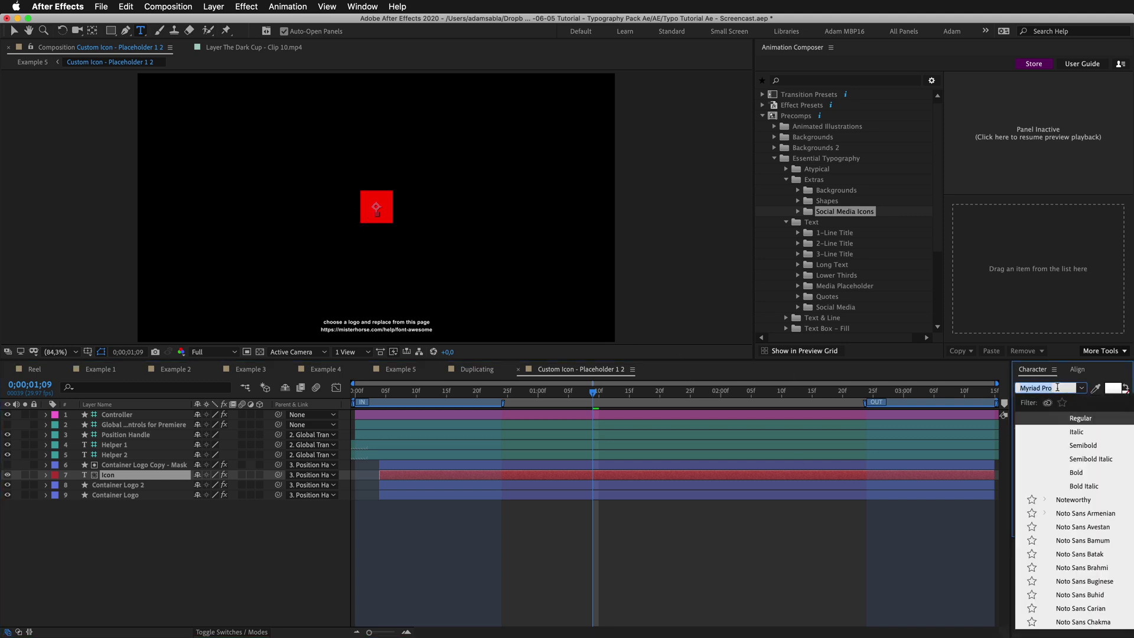
{"action": "type", "text": "font"}
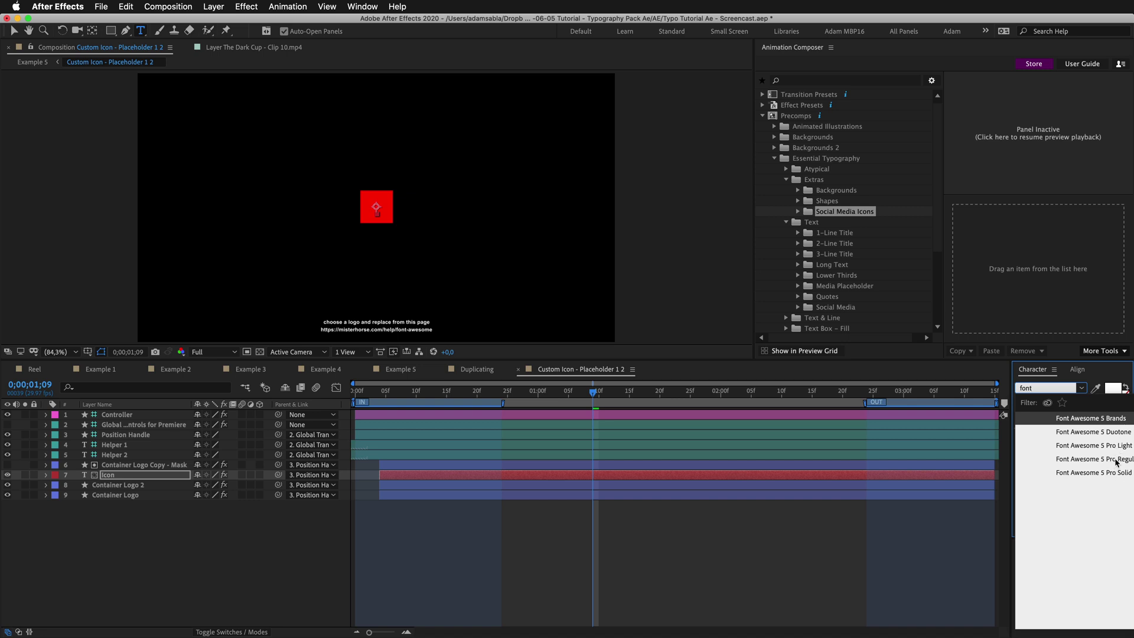
{"action": "left_click", "coordinate": [1118, 446]}
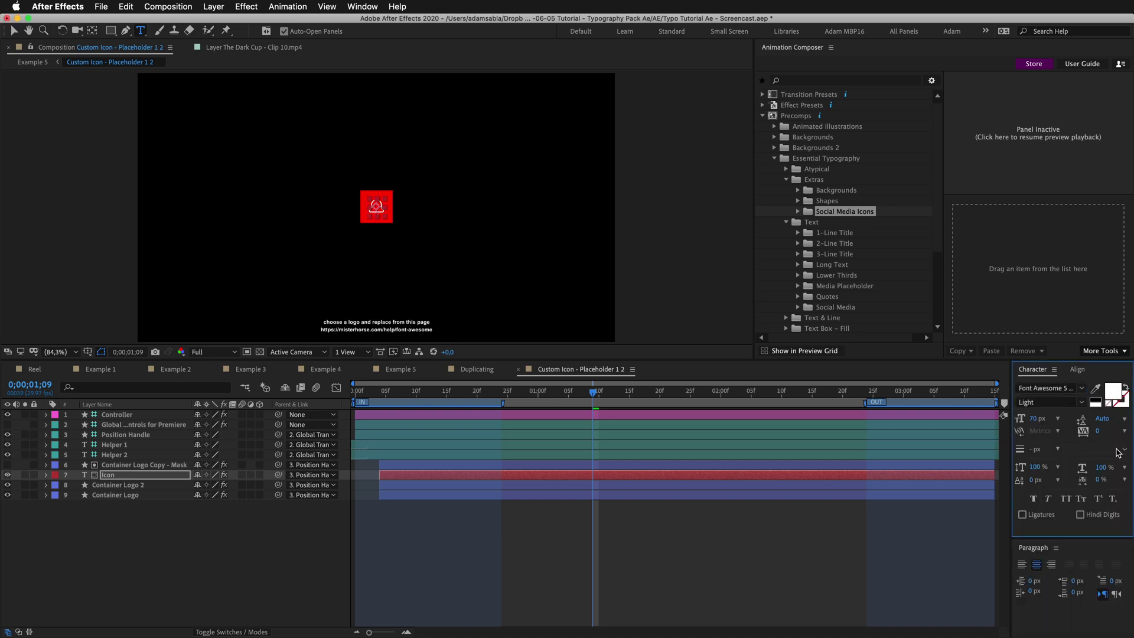
{"action": "key", "text": "period"}
{"action": "key", "text": "period"}
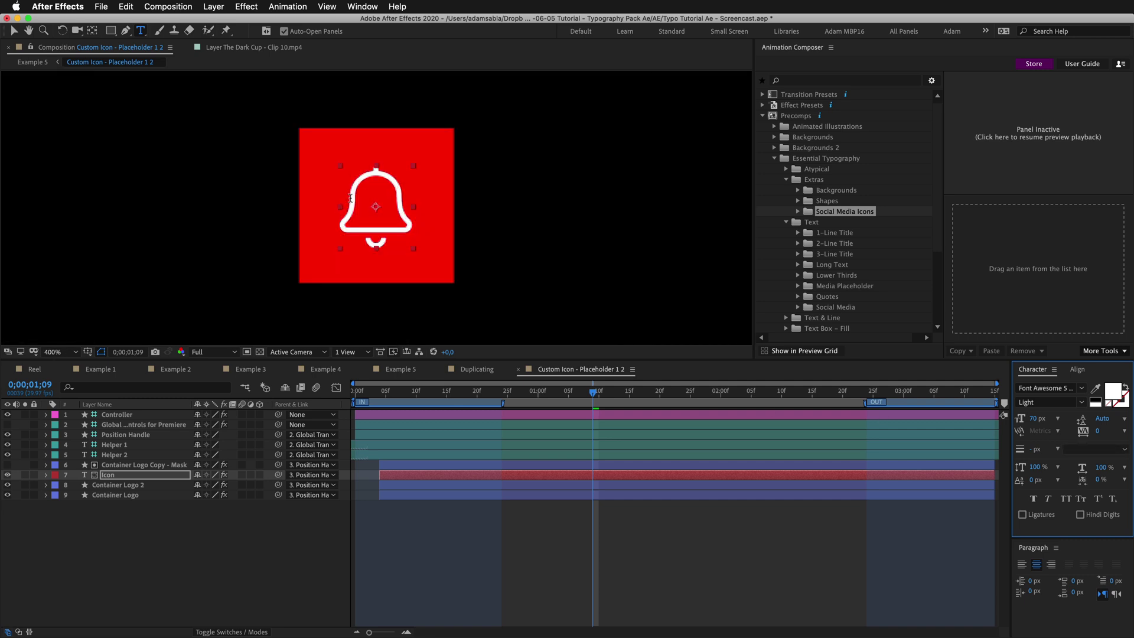
{"action": "key", "text": "v"}
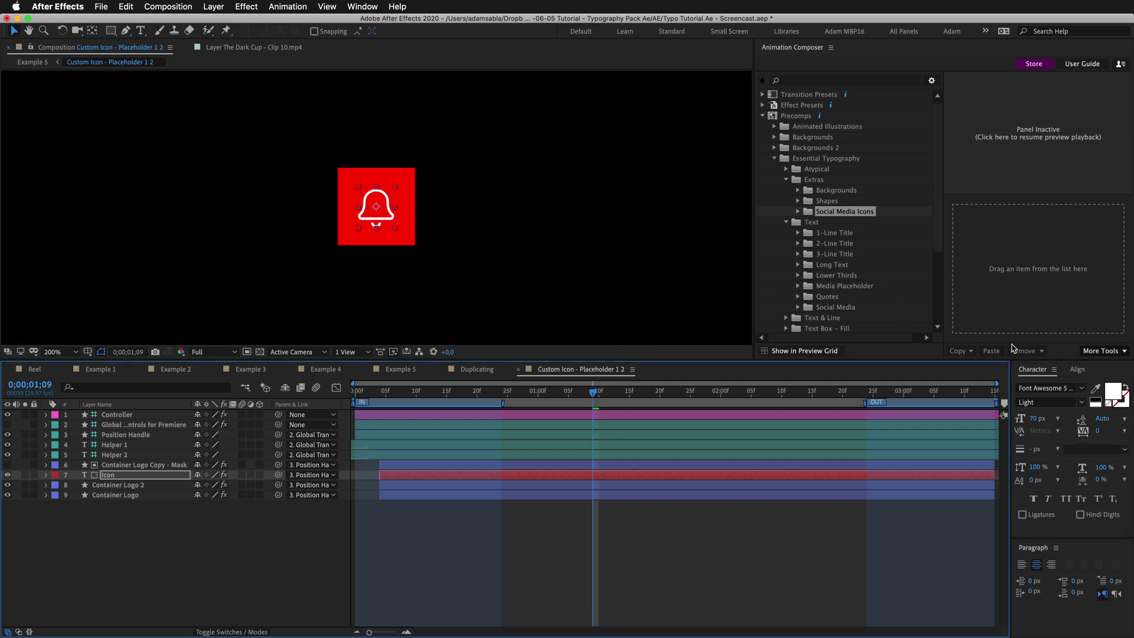
{"action": "left_click", "coordinate": [1081, 402]}
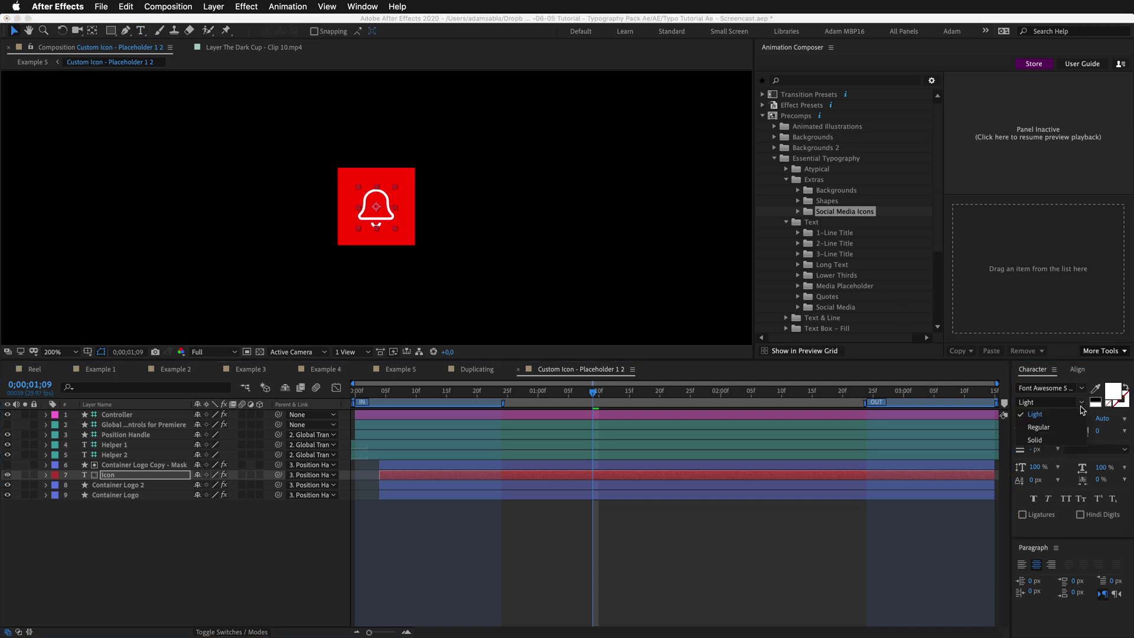
{"action": "left_click", "coordinate": [1058, 444]}
{"action": "left_click", "coordinate": [768, 563]}
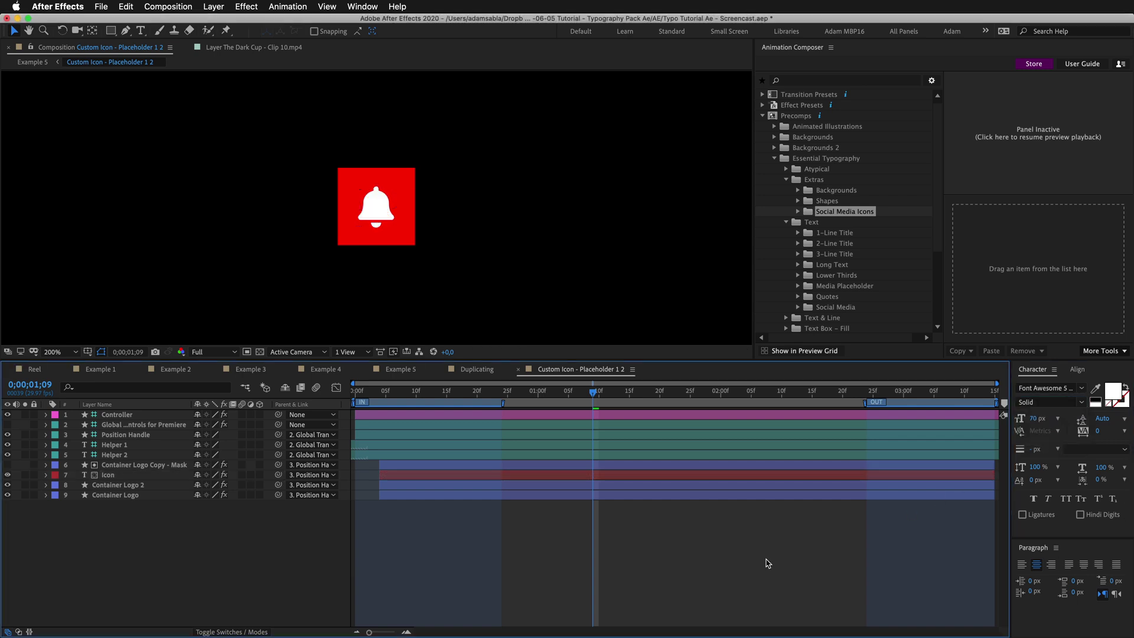
{"action": "left_click", "coordinate": [1079, 404]}
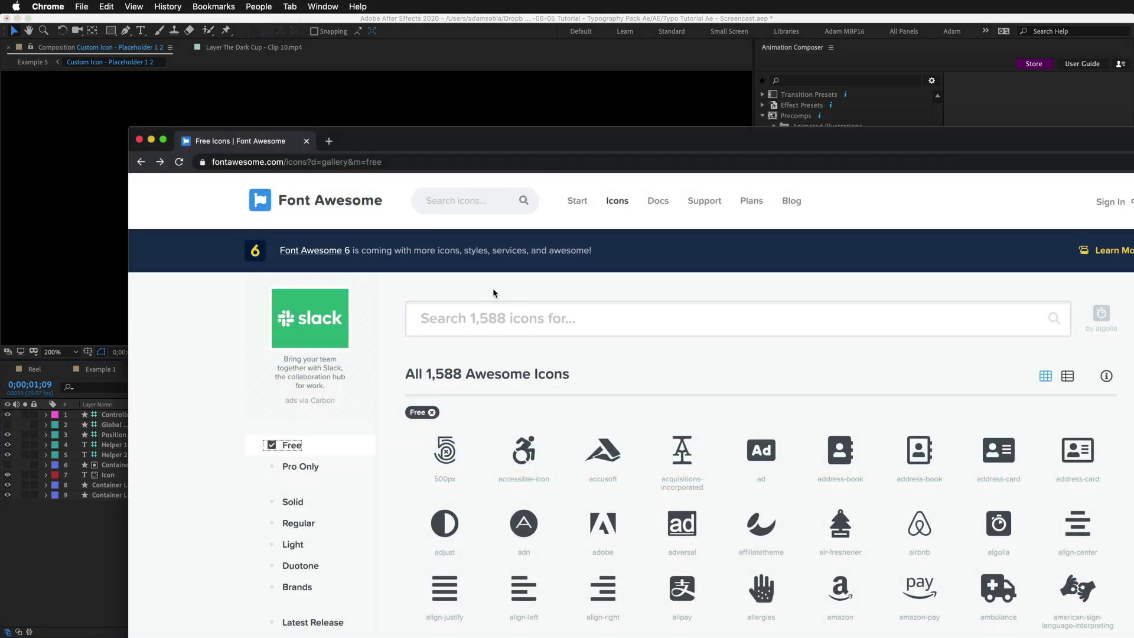
Close the Custom Icon precomp and scale down the bell above the title in Example 5
{"action": "left_click", "coordinate": [273, 447]}
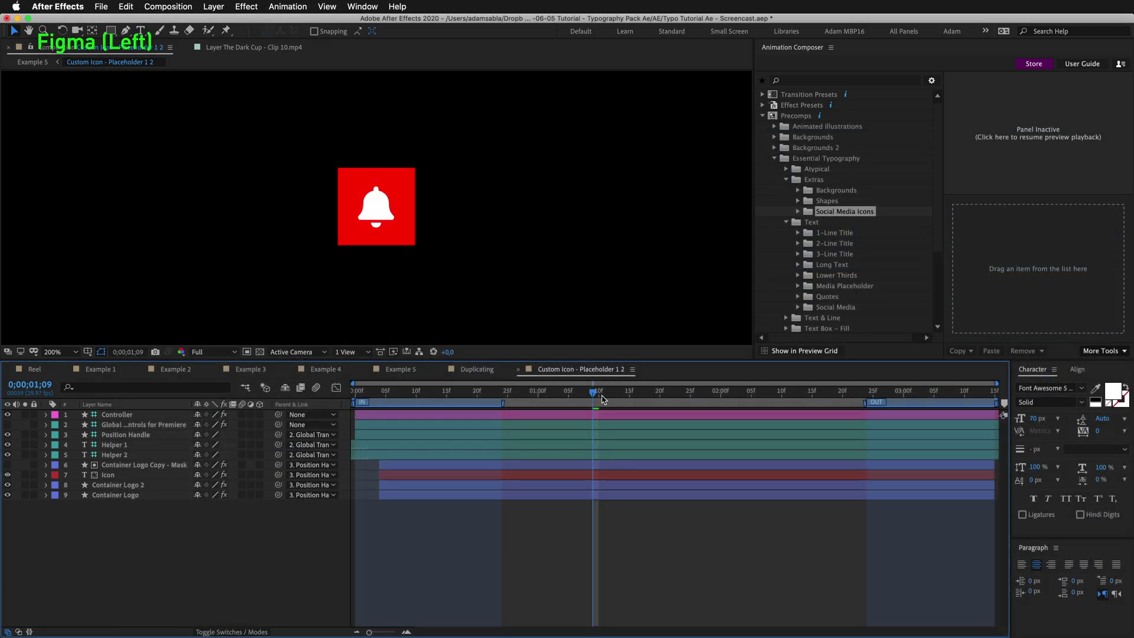
{"action": "left_click", "coordinate": [518, 369]}
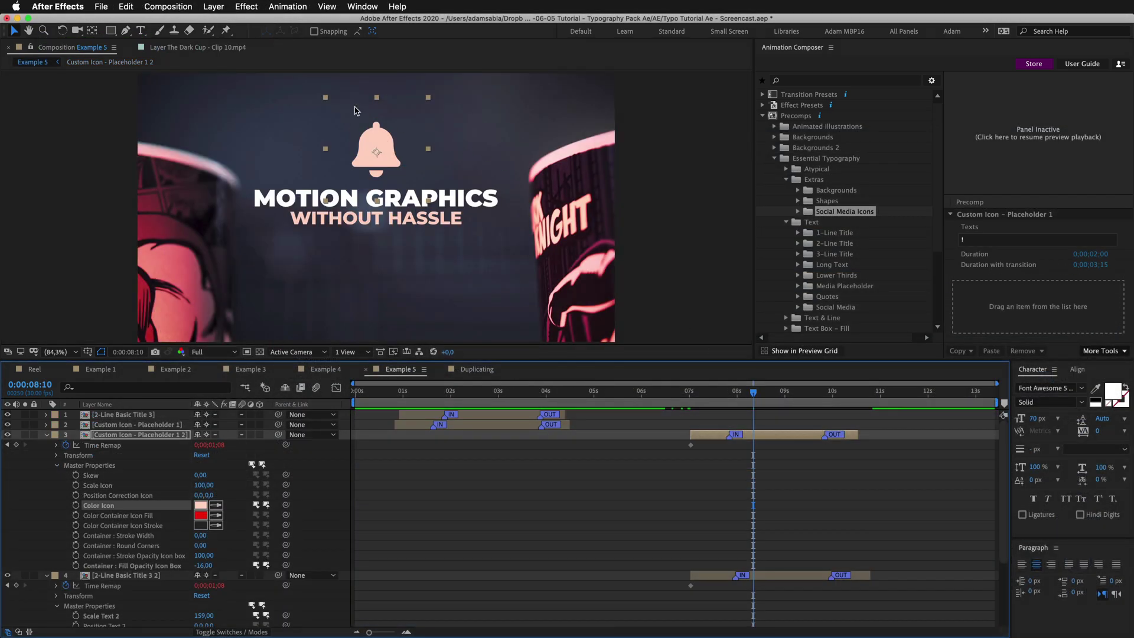
{"action": "left_click_drag", "start_coordinate": [326, 98], "coordinate": [369, 134]}
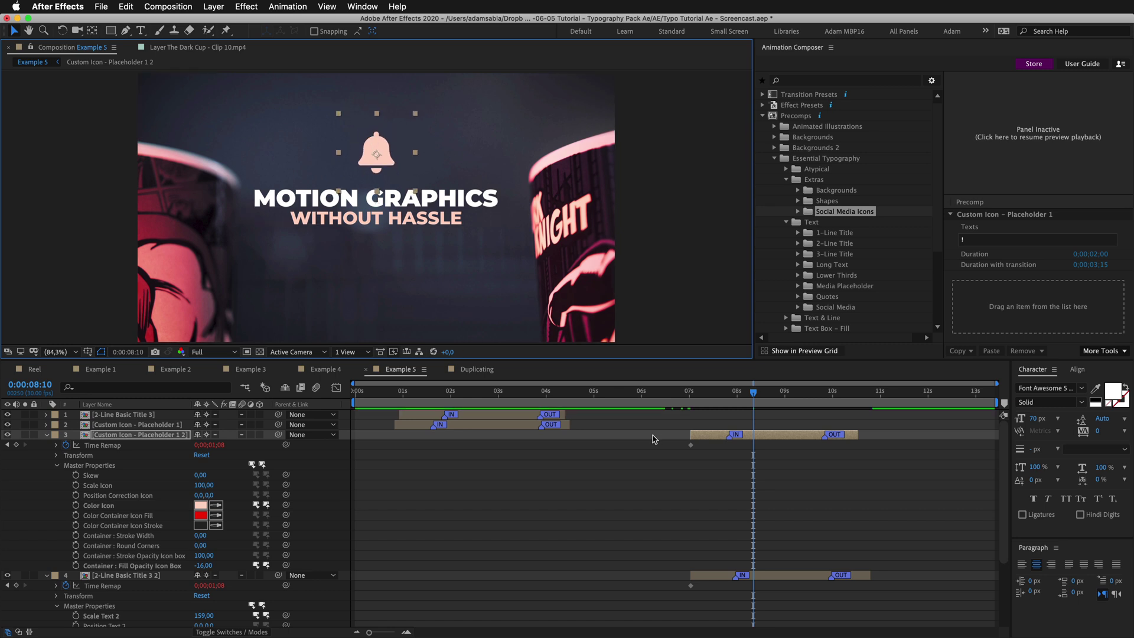
In the 2-Line Basic Title 3 2 precomp, retype the lines as 'SUBSCRIBE' and 'AND HIT THE BELL ICON'
{"action": "double_click", "coordinate": [792, 580]}
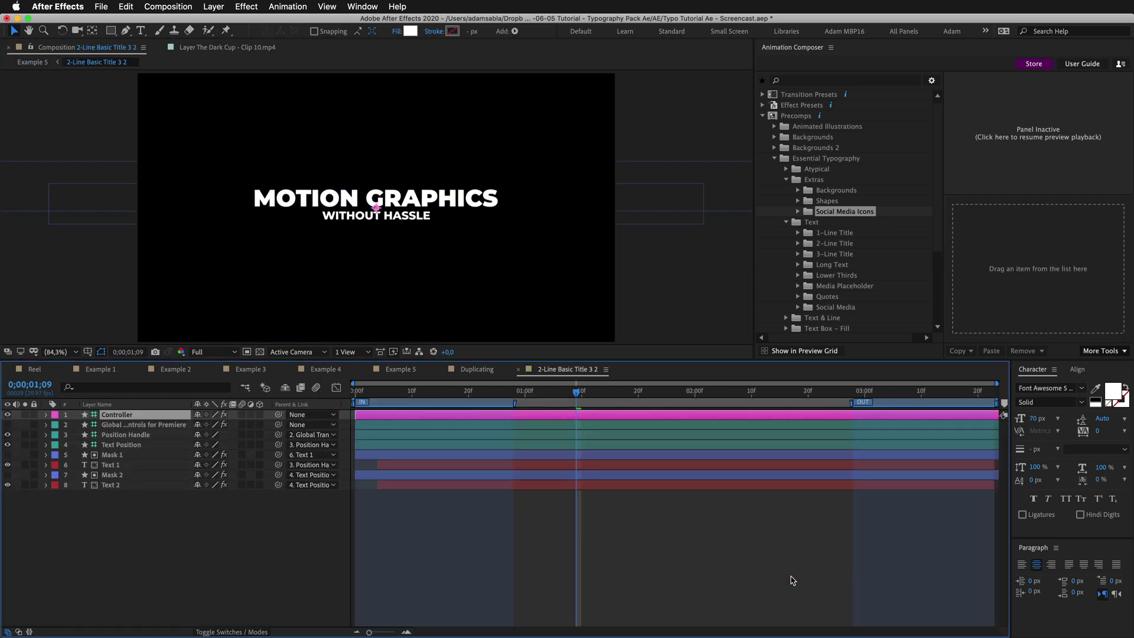
{"action": "double_click", "coordinate": [754, 467]}
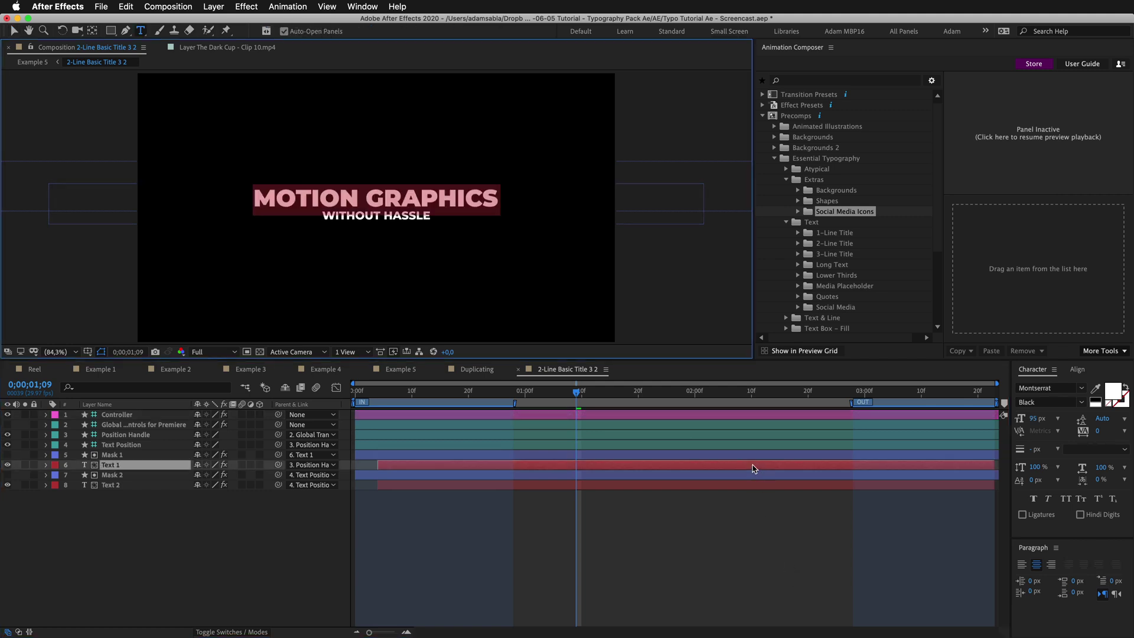
{"action": "type", "text": "SUBSCRIBE"}
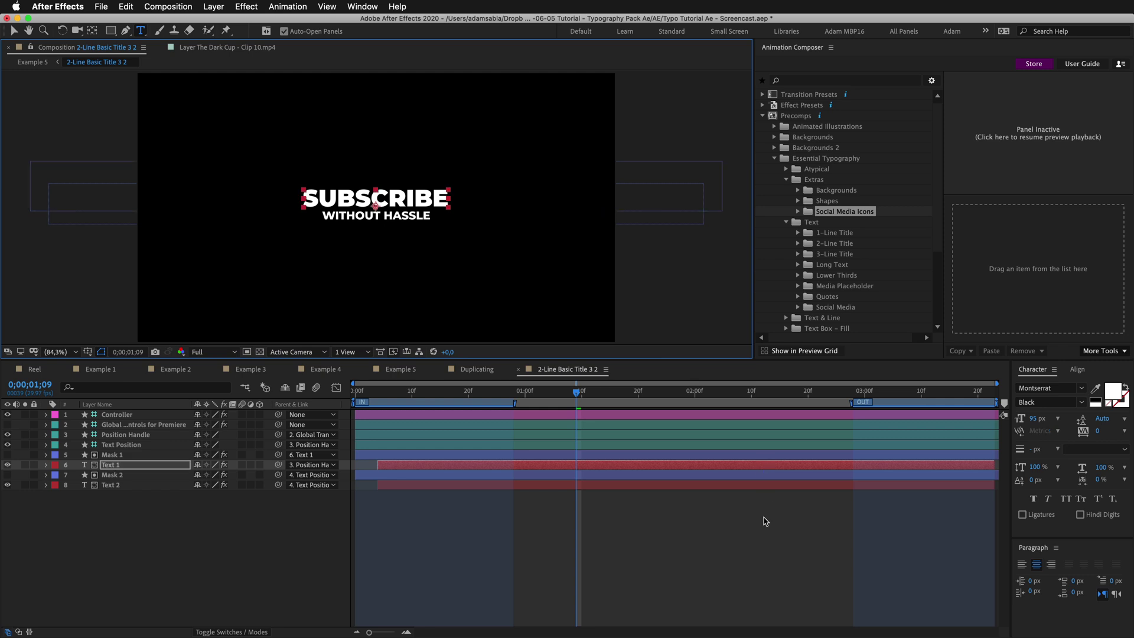
{"action": "double_click", "coordinate": [759, 486]}
{"action": "type", "text": "AND"}
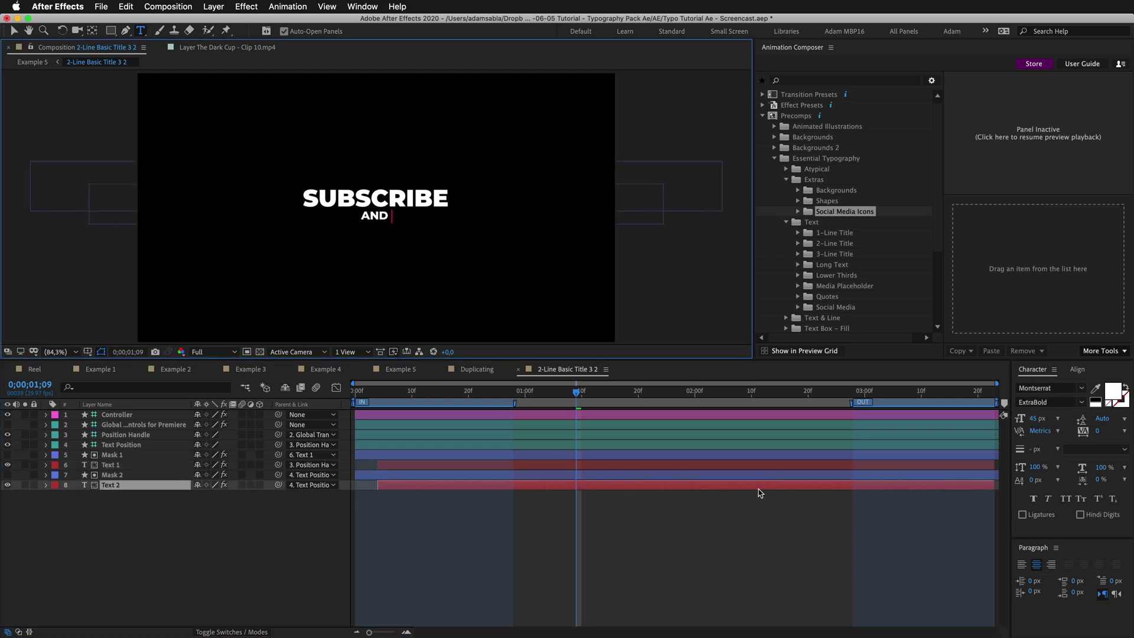
{"action": "type", "text": " HIT THE BELL ICON"}
{"action": "key", "text": "Escape"}
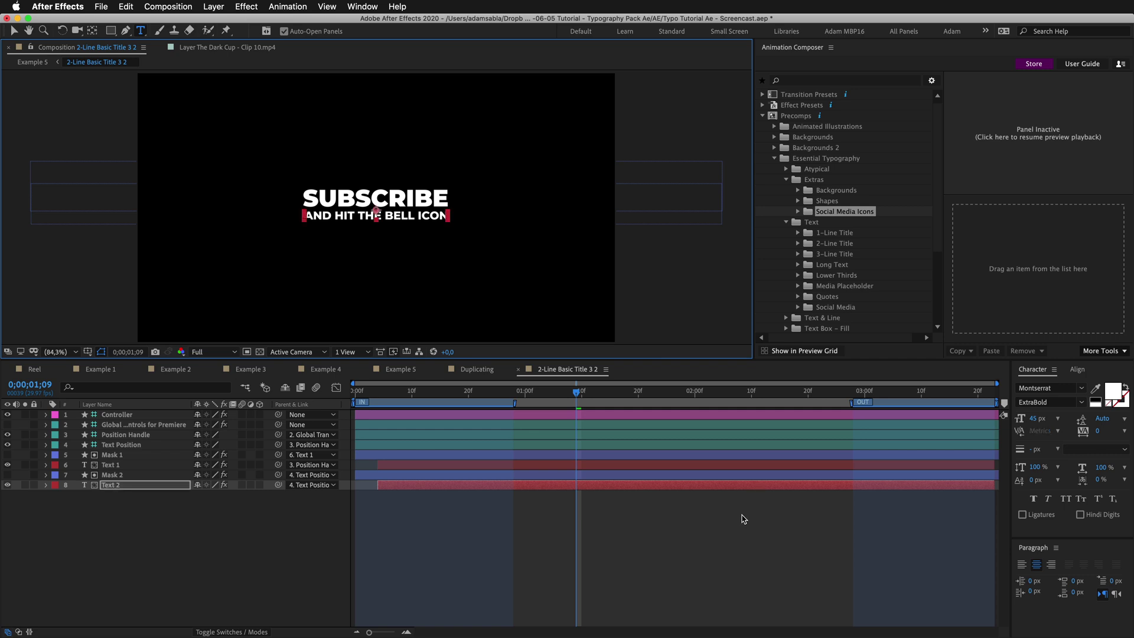
{"action": "left_click", "coordinate": [743, 520]}
Return to Example 5, collapse the layers, and preview the title's entrance on a zoomed timeline
{"action": "left_click", "coordinate": [519, 371]}
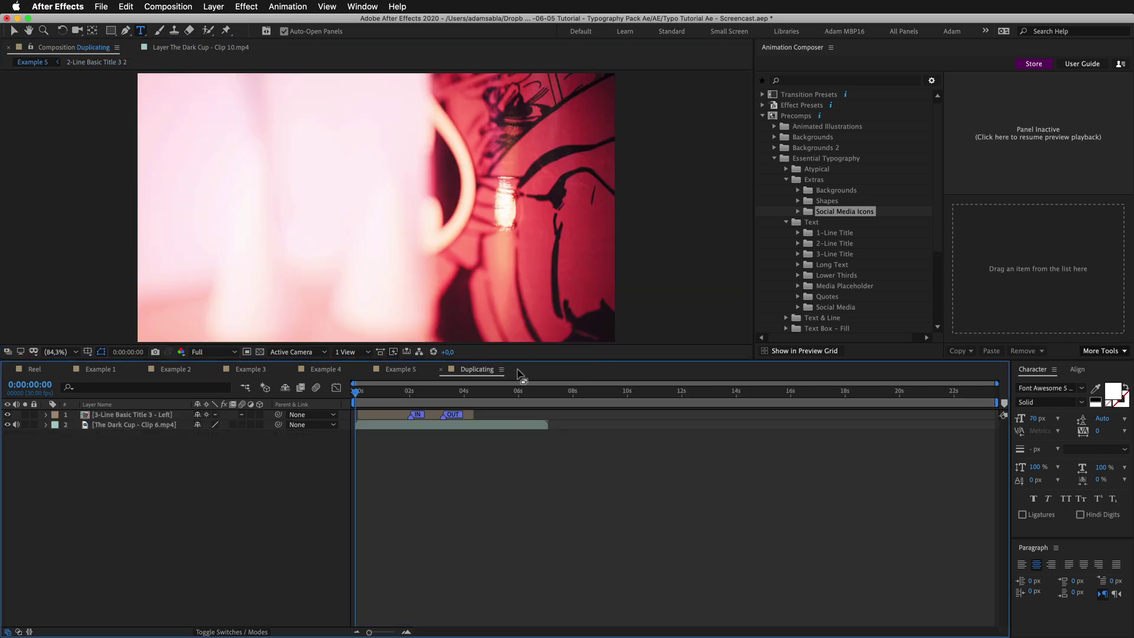
{"action": "left_click", "coordinate": [400, 369]}
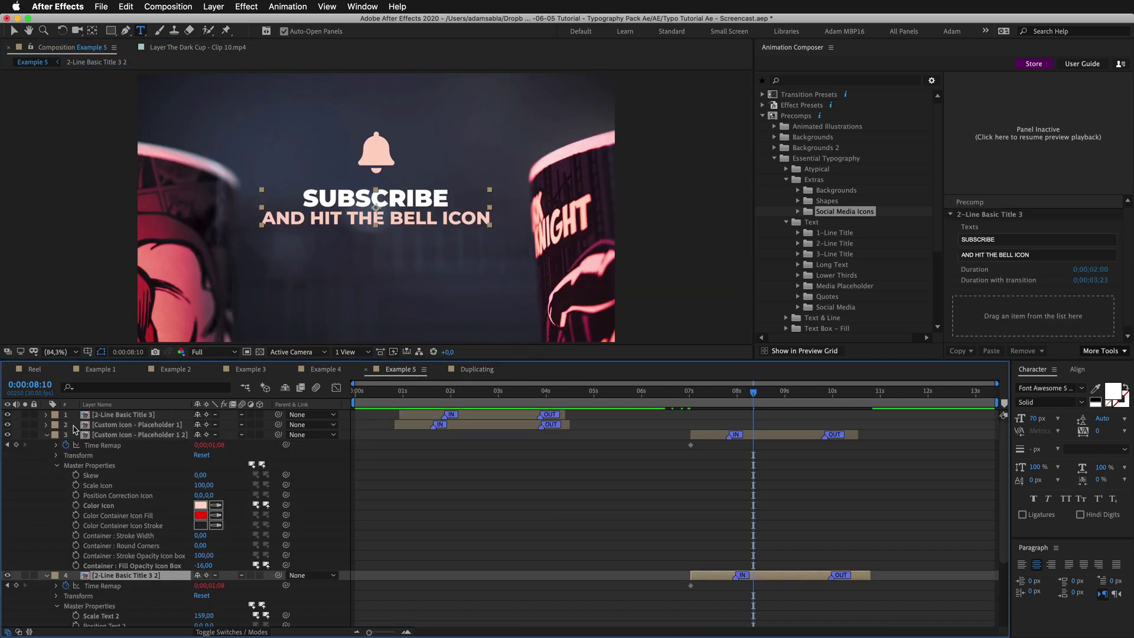
{"action": "left_click", "coordinate": [46, 435]}
{"action": "left_click", "coordinate": [47, 445]}
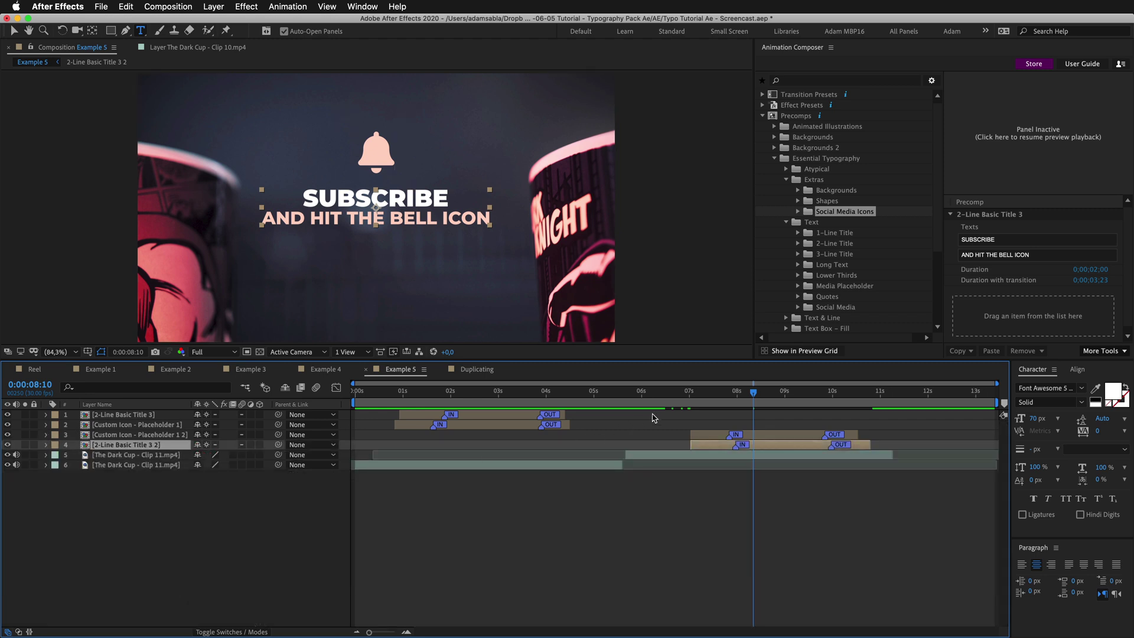
{"action": "mouse_move", "coordinate": [680, 392]}
{"action": "left_mouse_down"}
{"action": "mouse_move", "coordinate": [739, 391]}
{"action": "mouse_move", "coordinate": [693, 394]}
{"action": "left_mouse_up"}
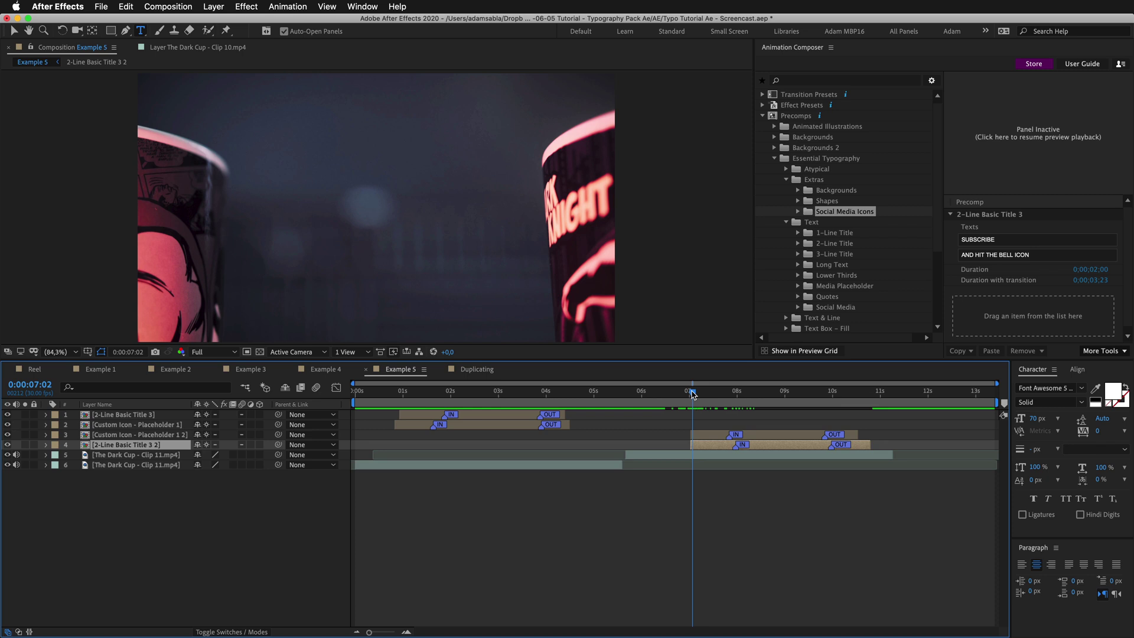
{"action": "key", "text": "space"}
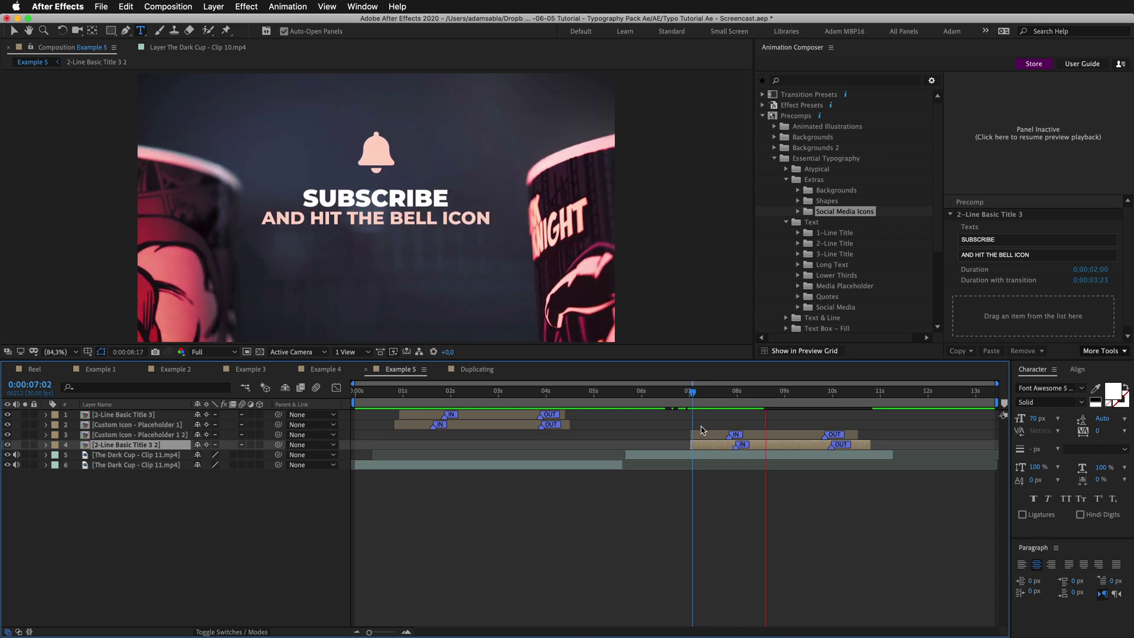
{"action": "key", "text": "equal"}
{"action": "left_click", "coordinate": [674, 392]}
{"action": "left_click_drag", "start_coordinate": [651, 397], "coordinate": [789, 394]}
Shift and trim the bell icon layer so its entrance lines up with the title, previewing the result
{"action": "left_click", "coordinate": [794, 435]}
{"action": "left_click_drag", "start_coordinate": [794, 436], "coordinate": [850, 436]}
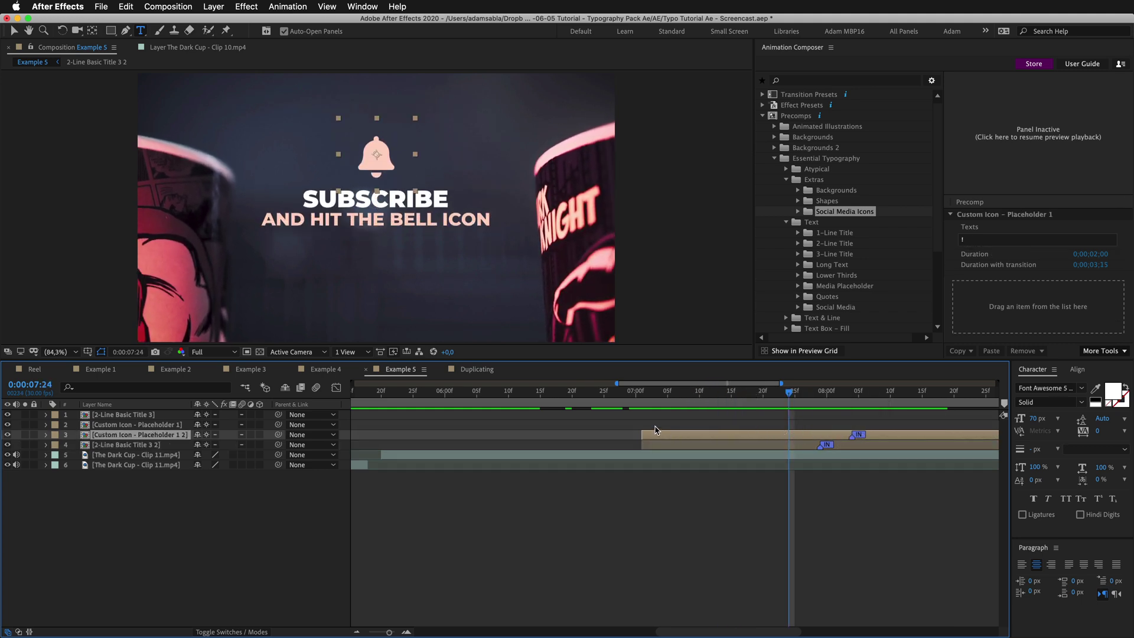
{"action": "left_click_drag", "start_coordinate": [647, 434], "coordinate": [706, 435]}
{"action": "left_click_drag", "start_coordinate": [659, 392], "coordinate": [814, 393]}
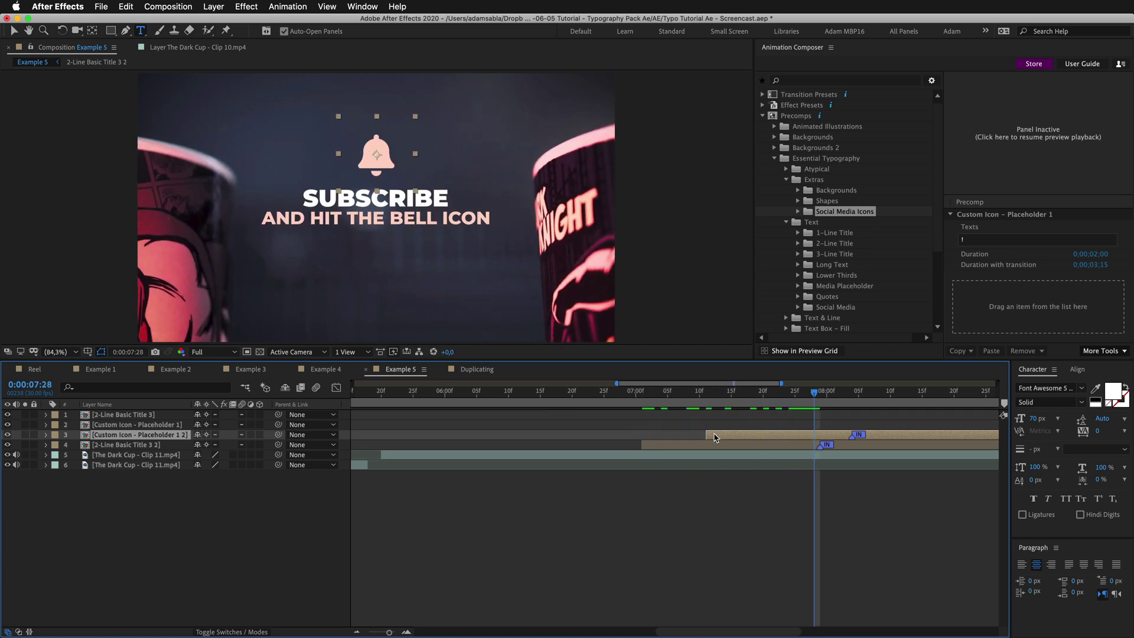
{"action": "left_click_drag", "start_coordinate": [687, 434], "coordinate": [662, 435]}
{"action": "left_click_drag", "start_coordinate": [849, 437], "coordinate": [836, 438]}
{"action": "left_click_drag", "start_coordinate": [637, 394], "coordinate": [680, 395]}
{"action": "key", "text": "space"}
{"action": "left_click_drag", "start_coordinate": [753, 436], "coordinate": [773, 436]}
{"action": "left_click", "coordinate": [636, 392]}
{"action": "key", "text": "space"}
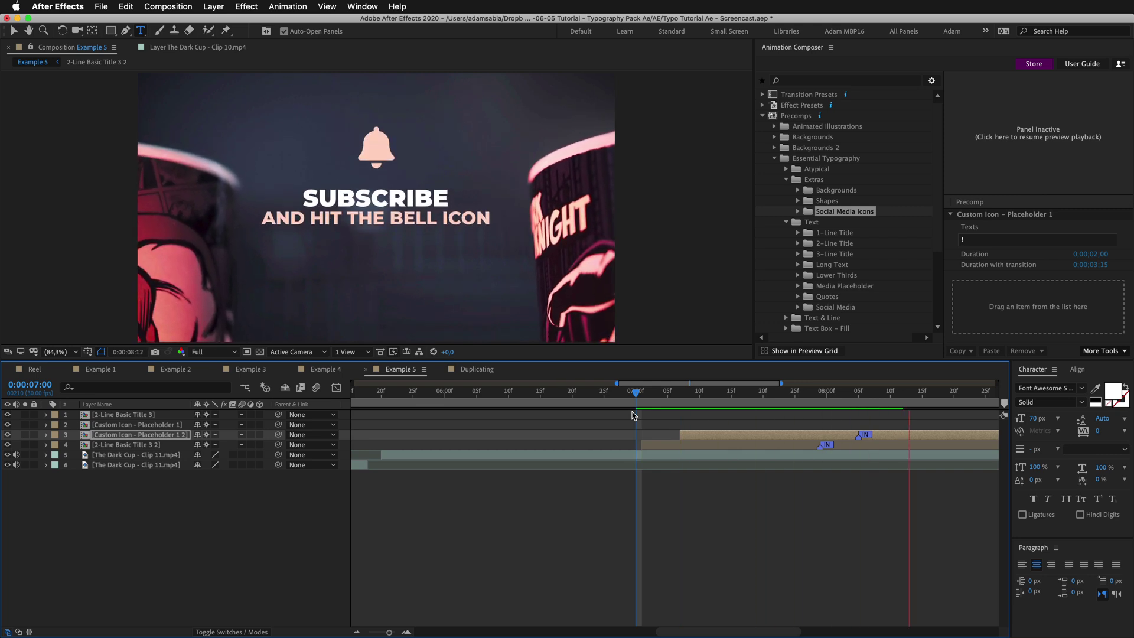
{"action": "key", "text": "space"}
Scrub the title layer's Scale Text 2 down to 86 and preview the bell and title animation
{"action": "key", "text": "v"}
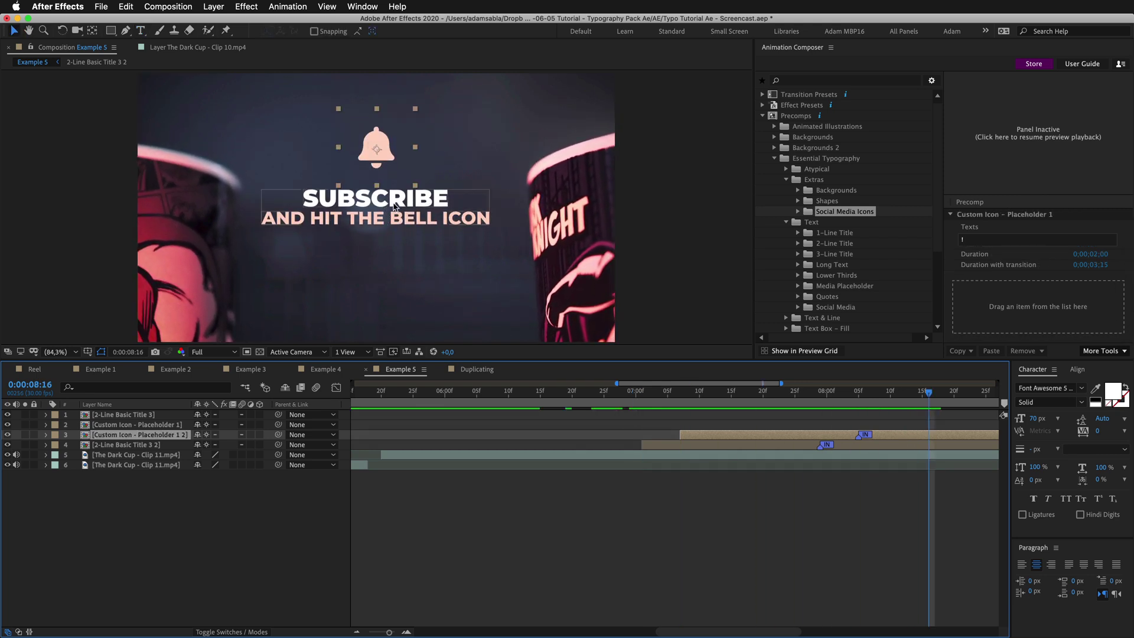
{"action": "left_click", "coordinate": [711, 444]}
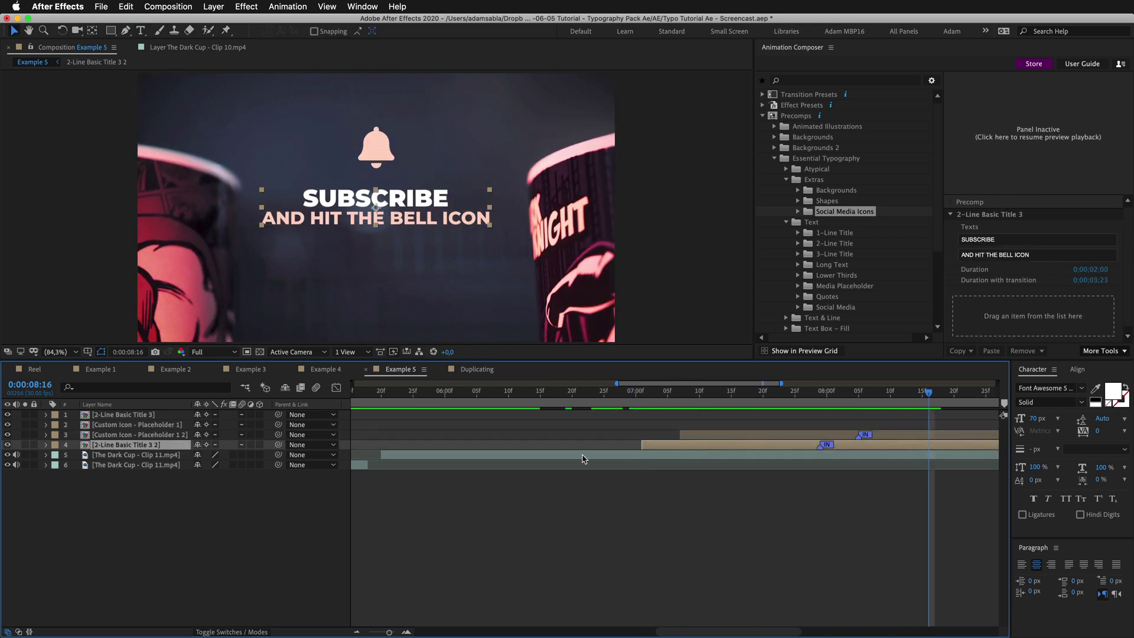
{"action": "left_click", "coordinate": [46, 444]}
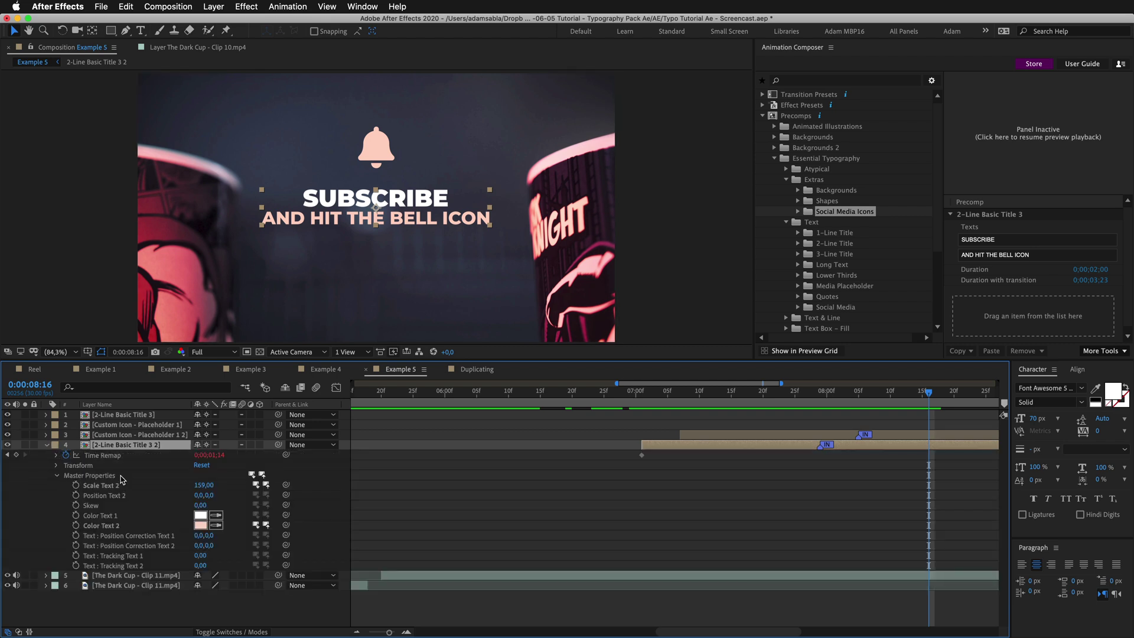
{"action": "left_click_drag", "start_coordinate": [204, 485], "coordinate": [156, 487]}
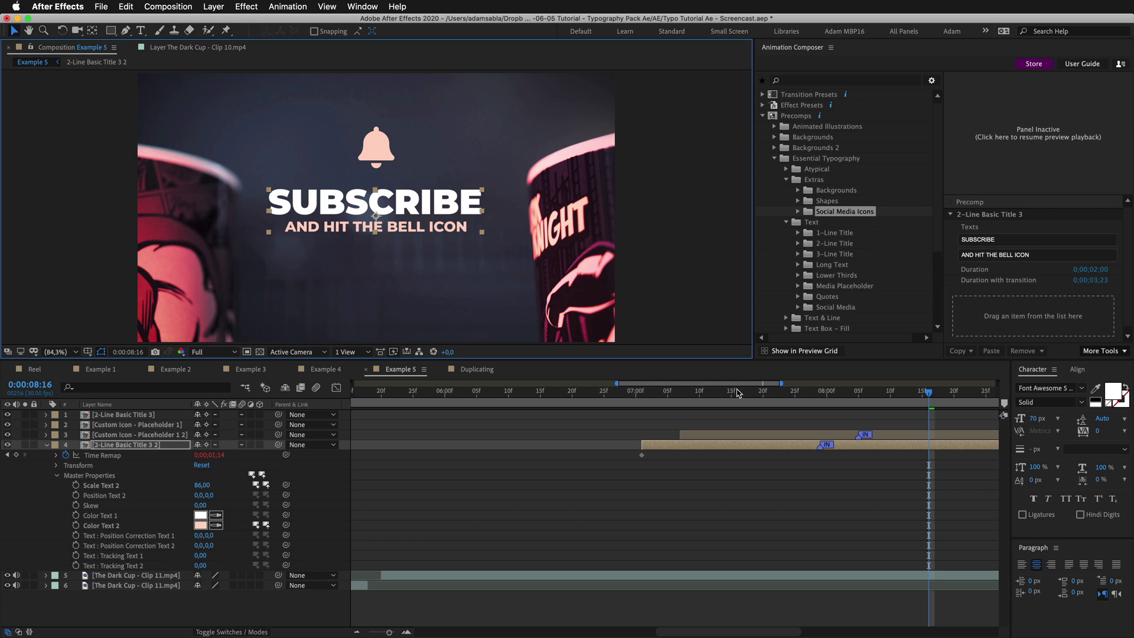
{"action": "left_click", "coordinate": [771, 392]}
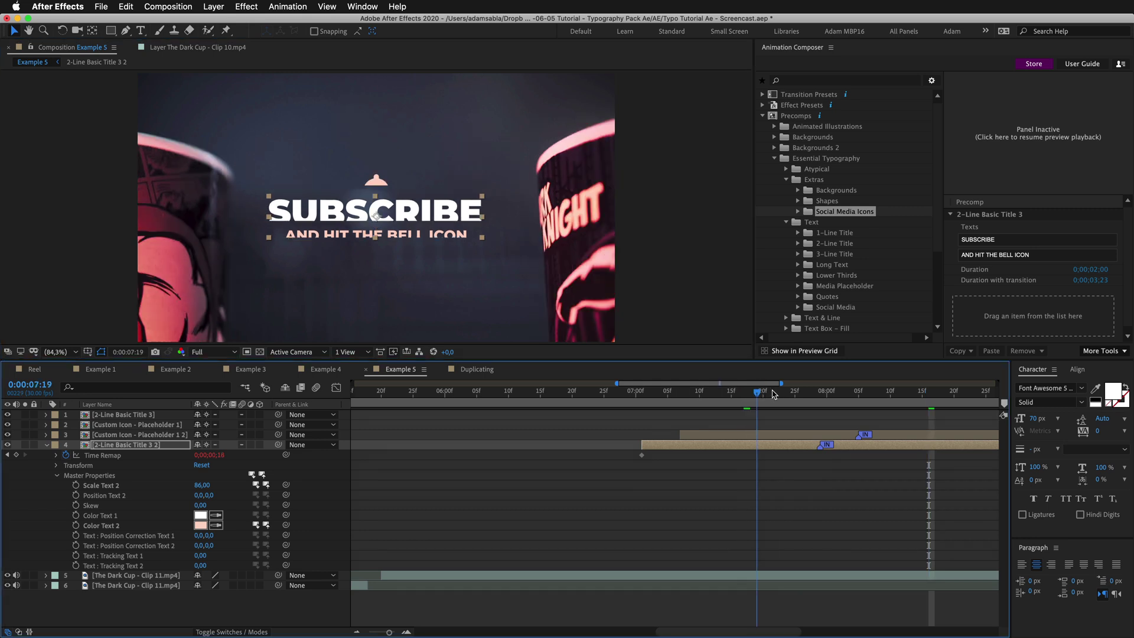
{"action": "left_click_drag", "start_coordinate": [776, 394], "coordinate": [634, 403]}
{"action": "key", "text": "space"}
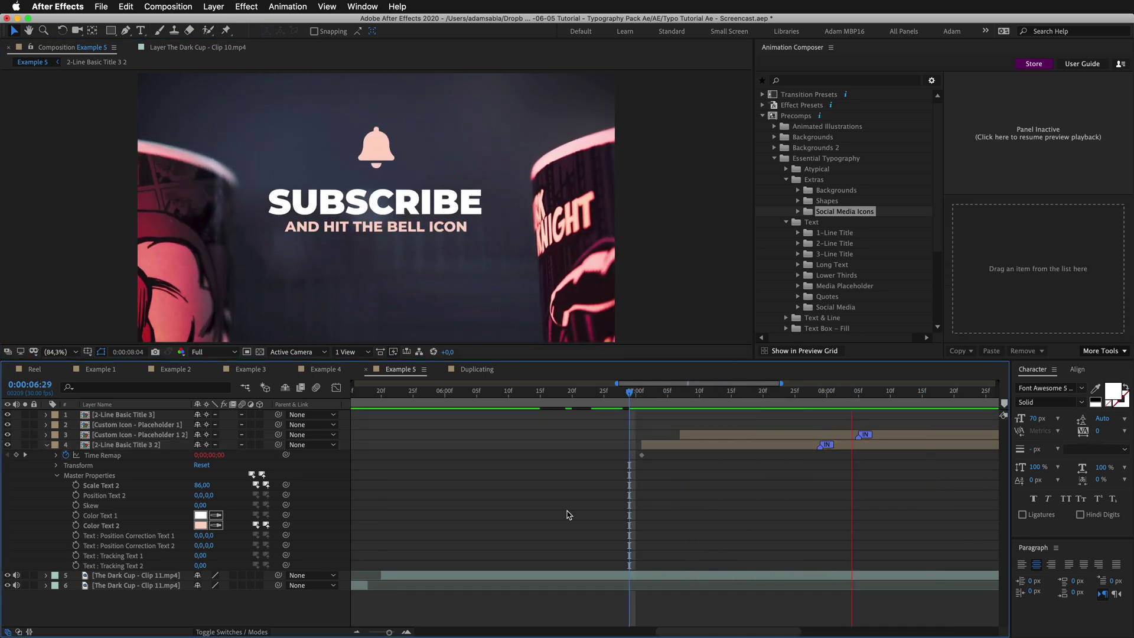